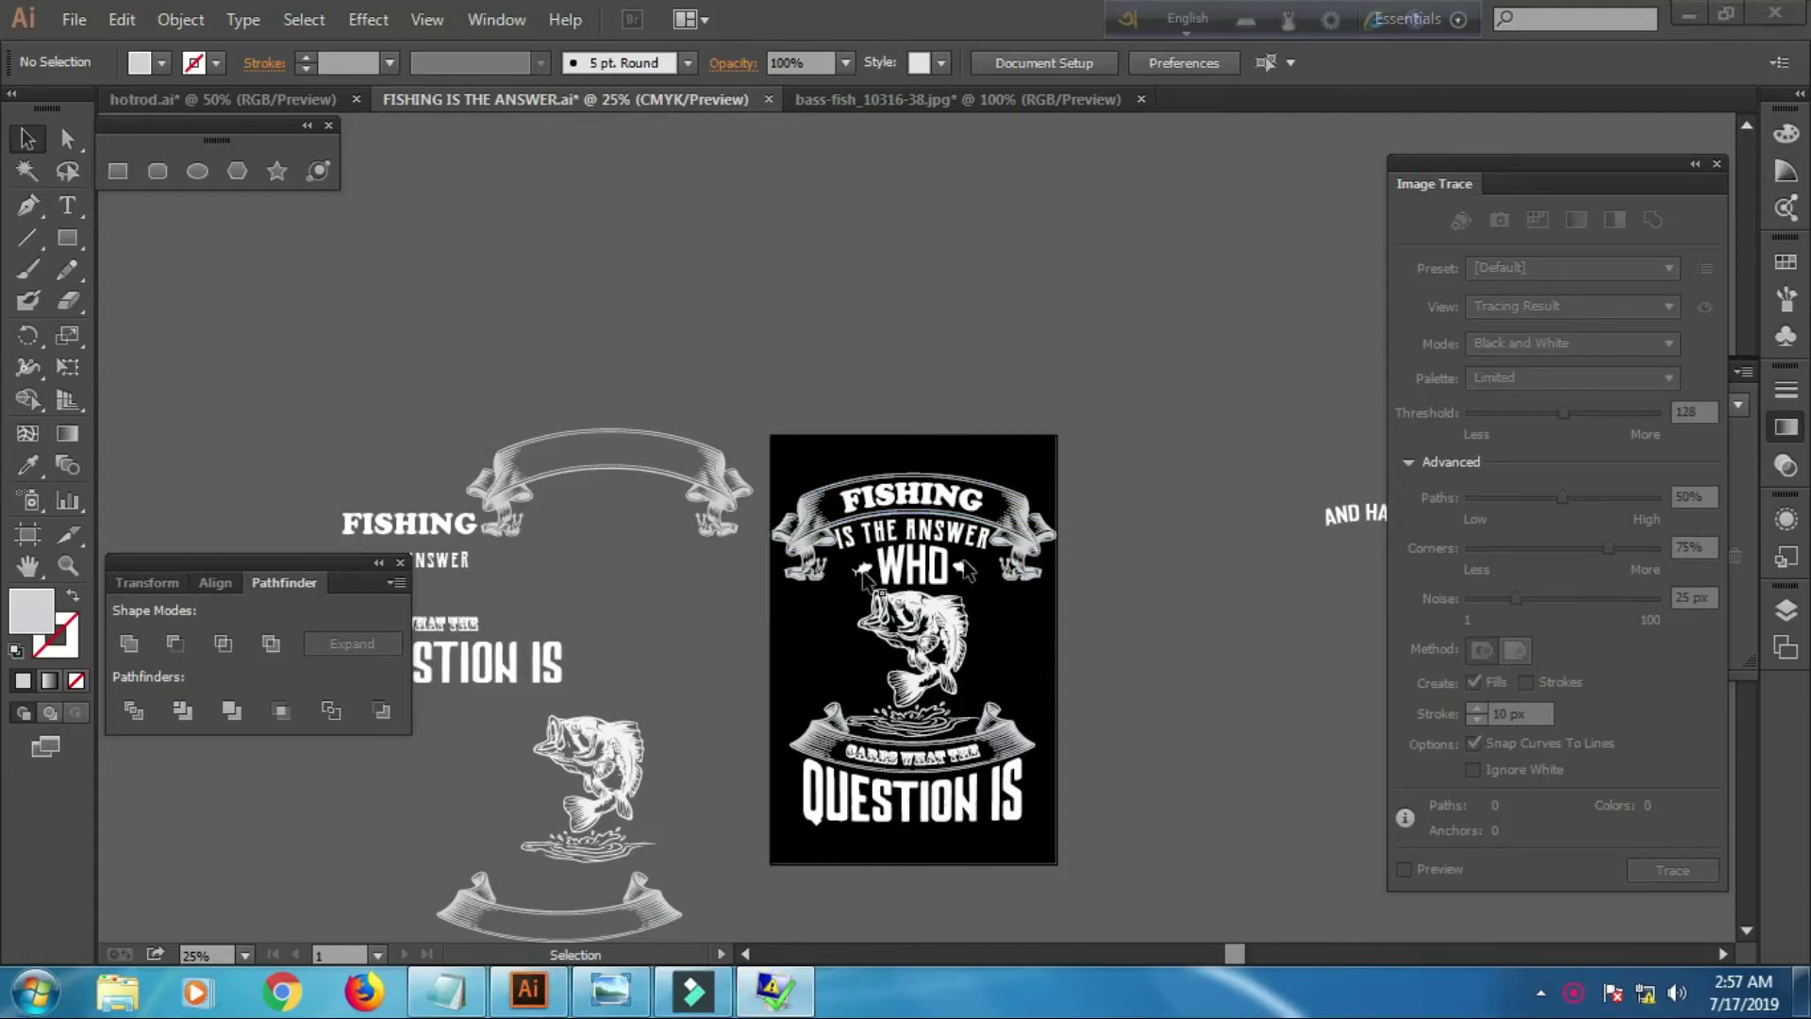
Bring the 'fishing answer' Notepad notes in front of the Illustrator design
{"action": "left_click", "coordinate": [447, 991]}
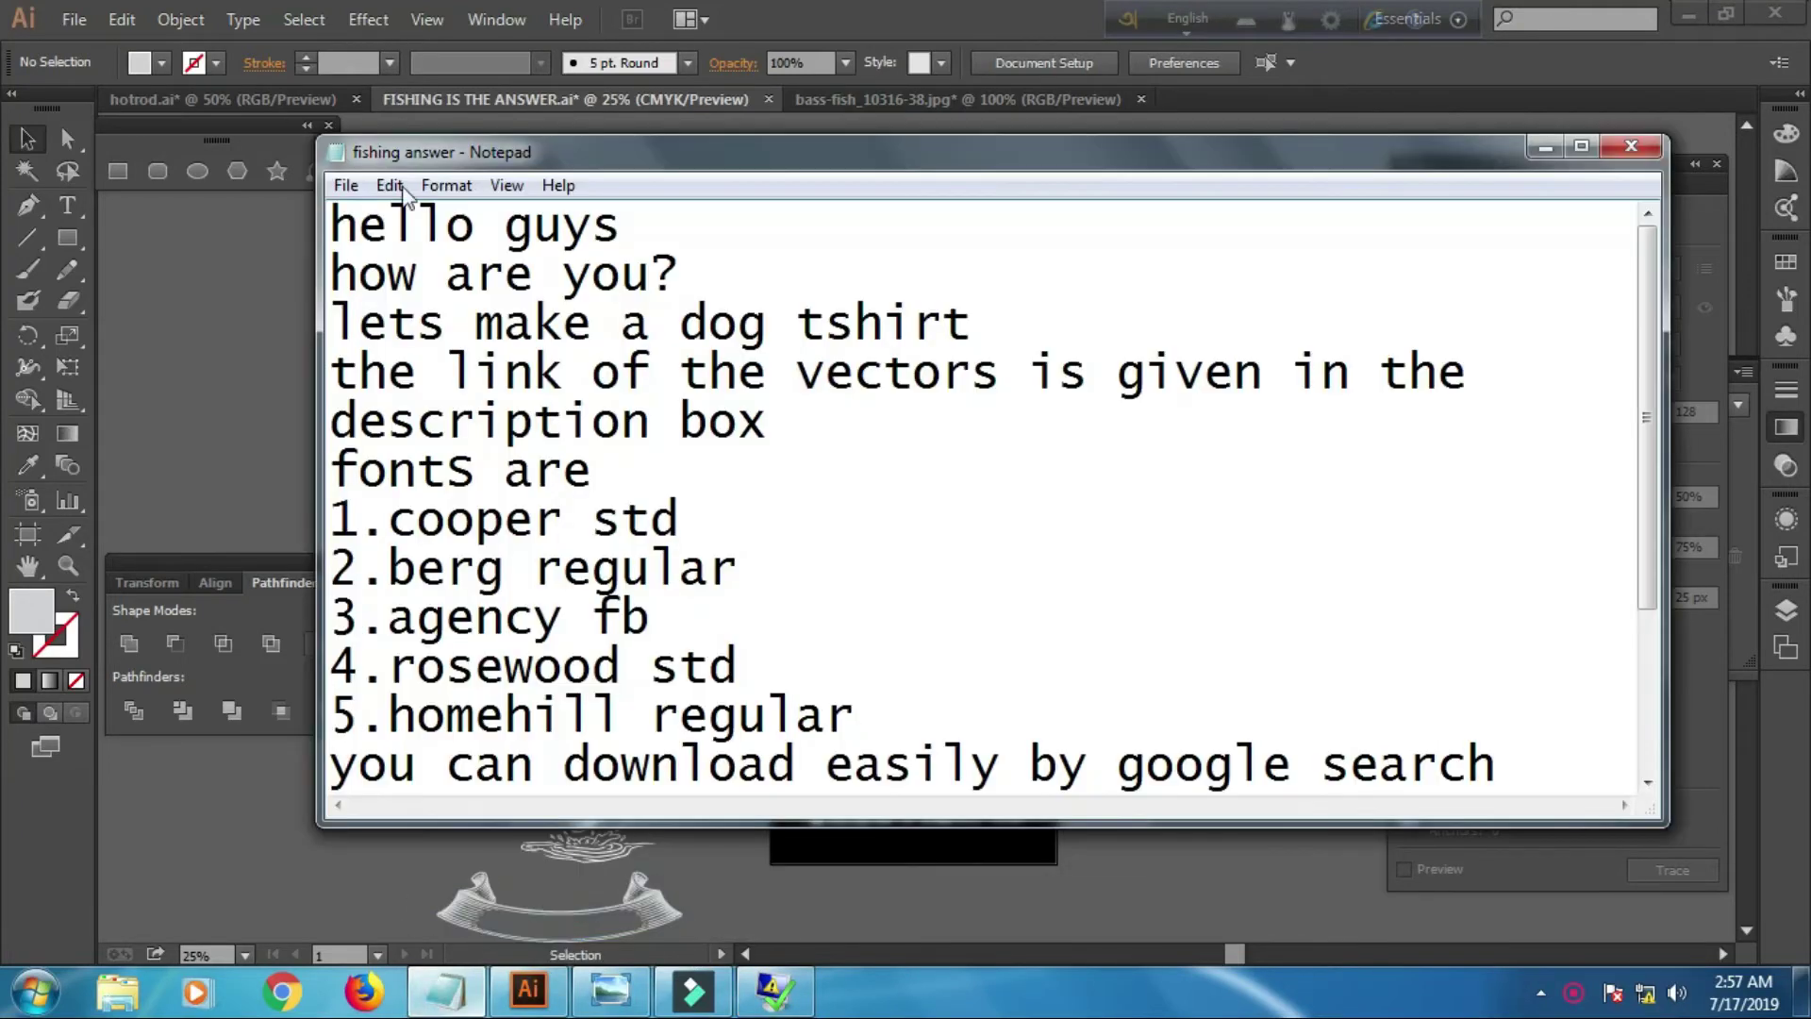
Read the greeting lines and replace 'dog' with 'fishing' on the tshirt line
{"action": "left_click_drag", "start_coordinate": [332, 231], "coordinate": [625, 233]}
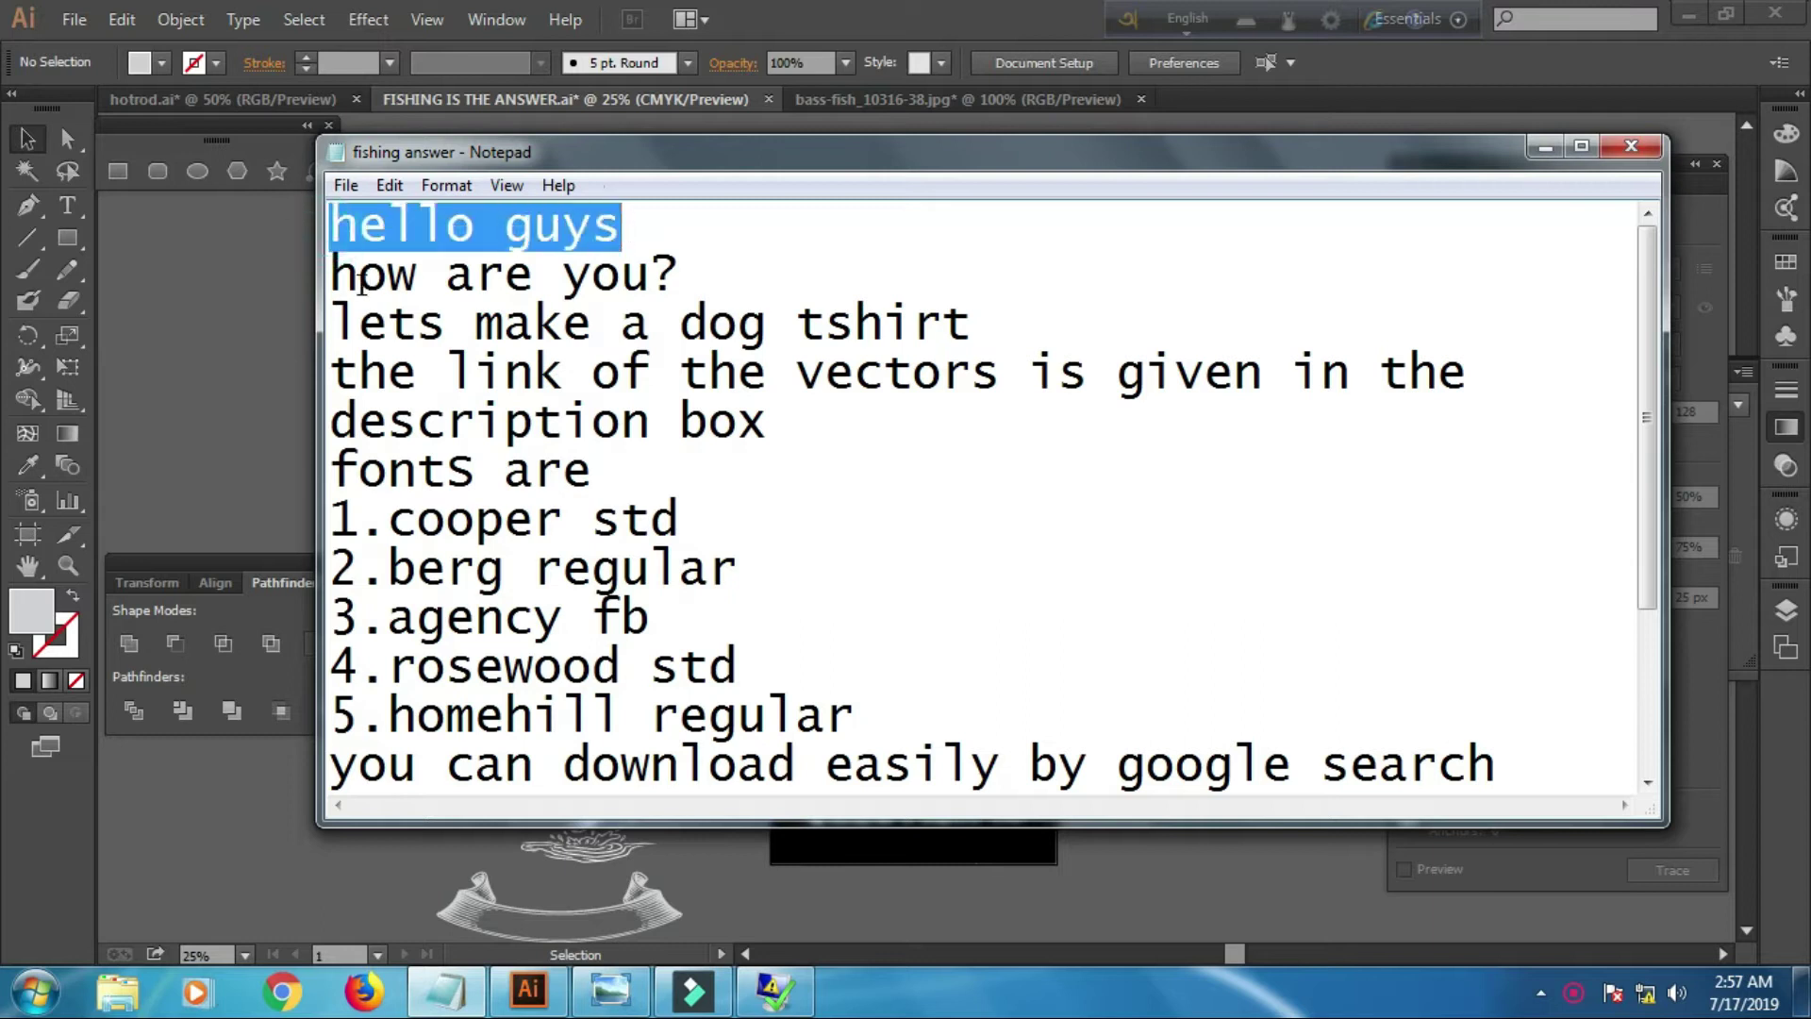
{"action": "left_click_drag", "start_coordinate": [336, 283], "coordinate": [701, 279]}
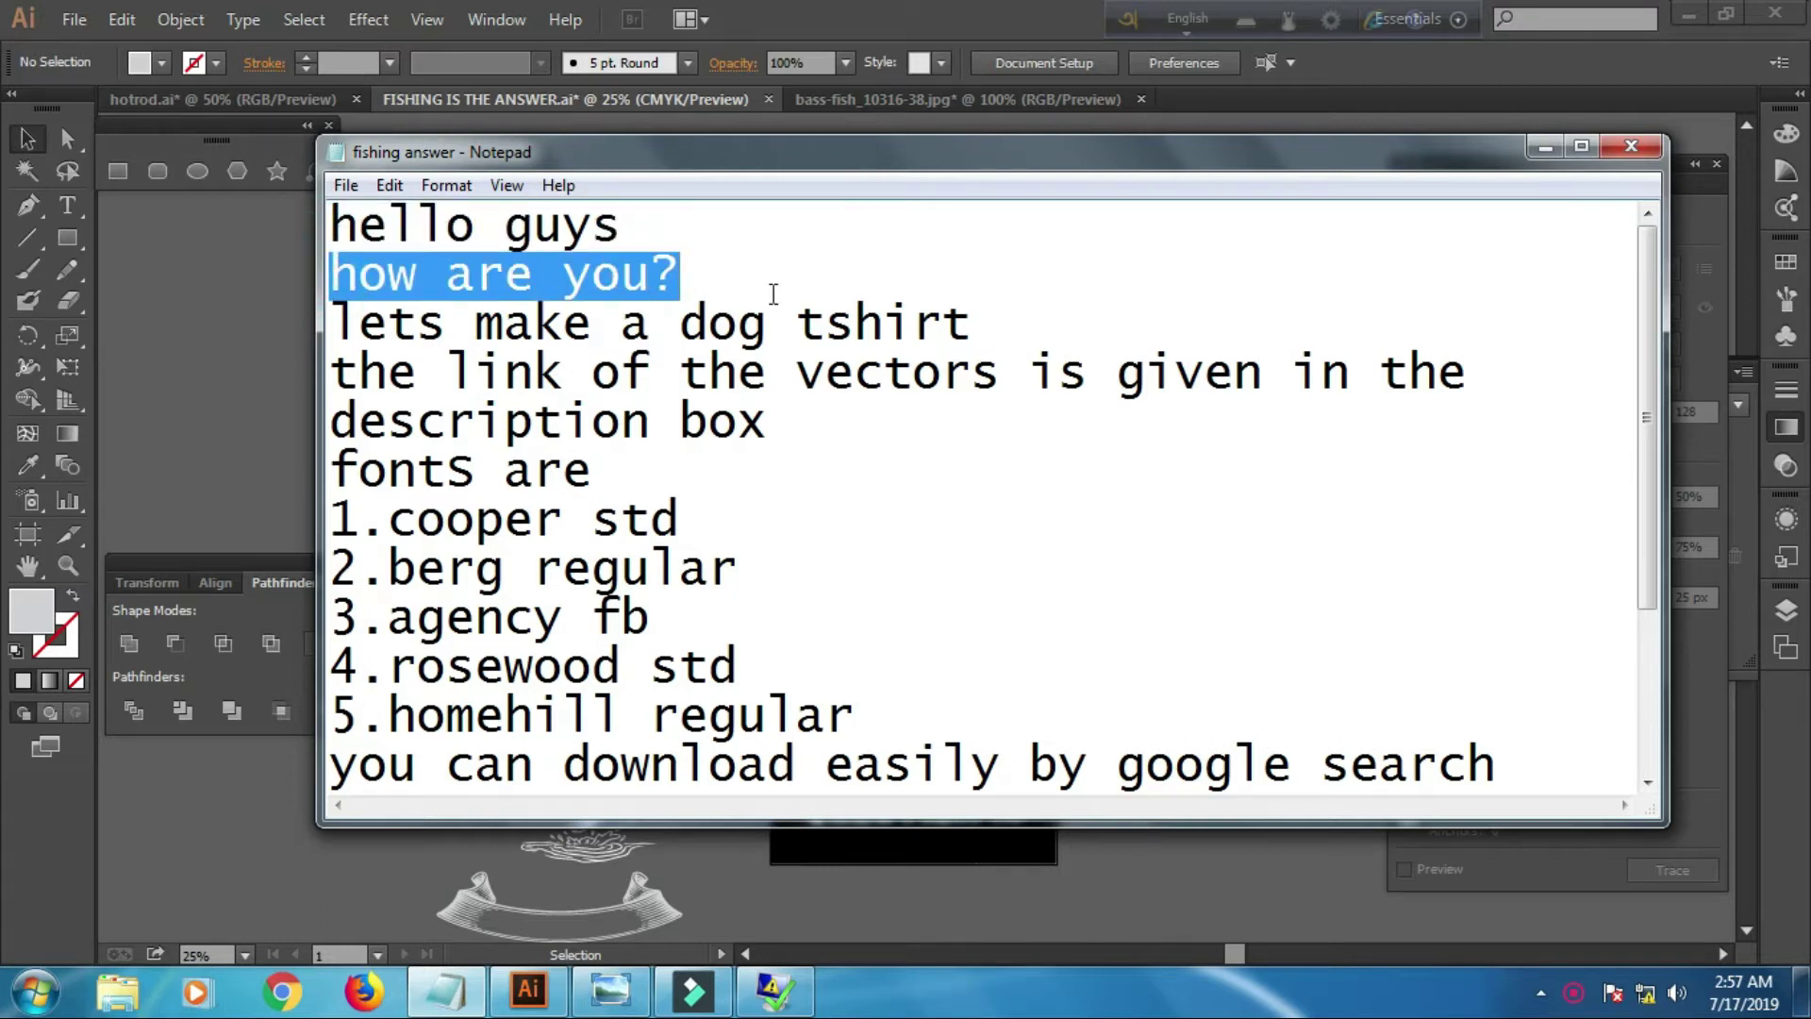
{"action": "left_click", "coordinate": [776, 321]}
{"action": "key", "text": "BackSpace"}
{"action": "key", "text": "BackSpace"}
{"action": "key", "text": "BackSpace"}
{"action": "type", "text": "fishing"}
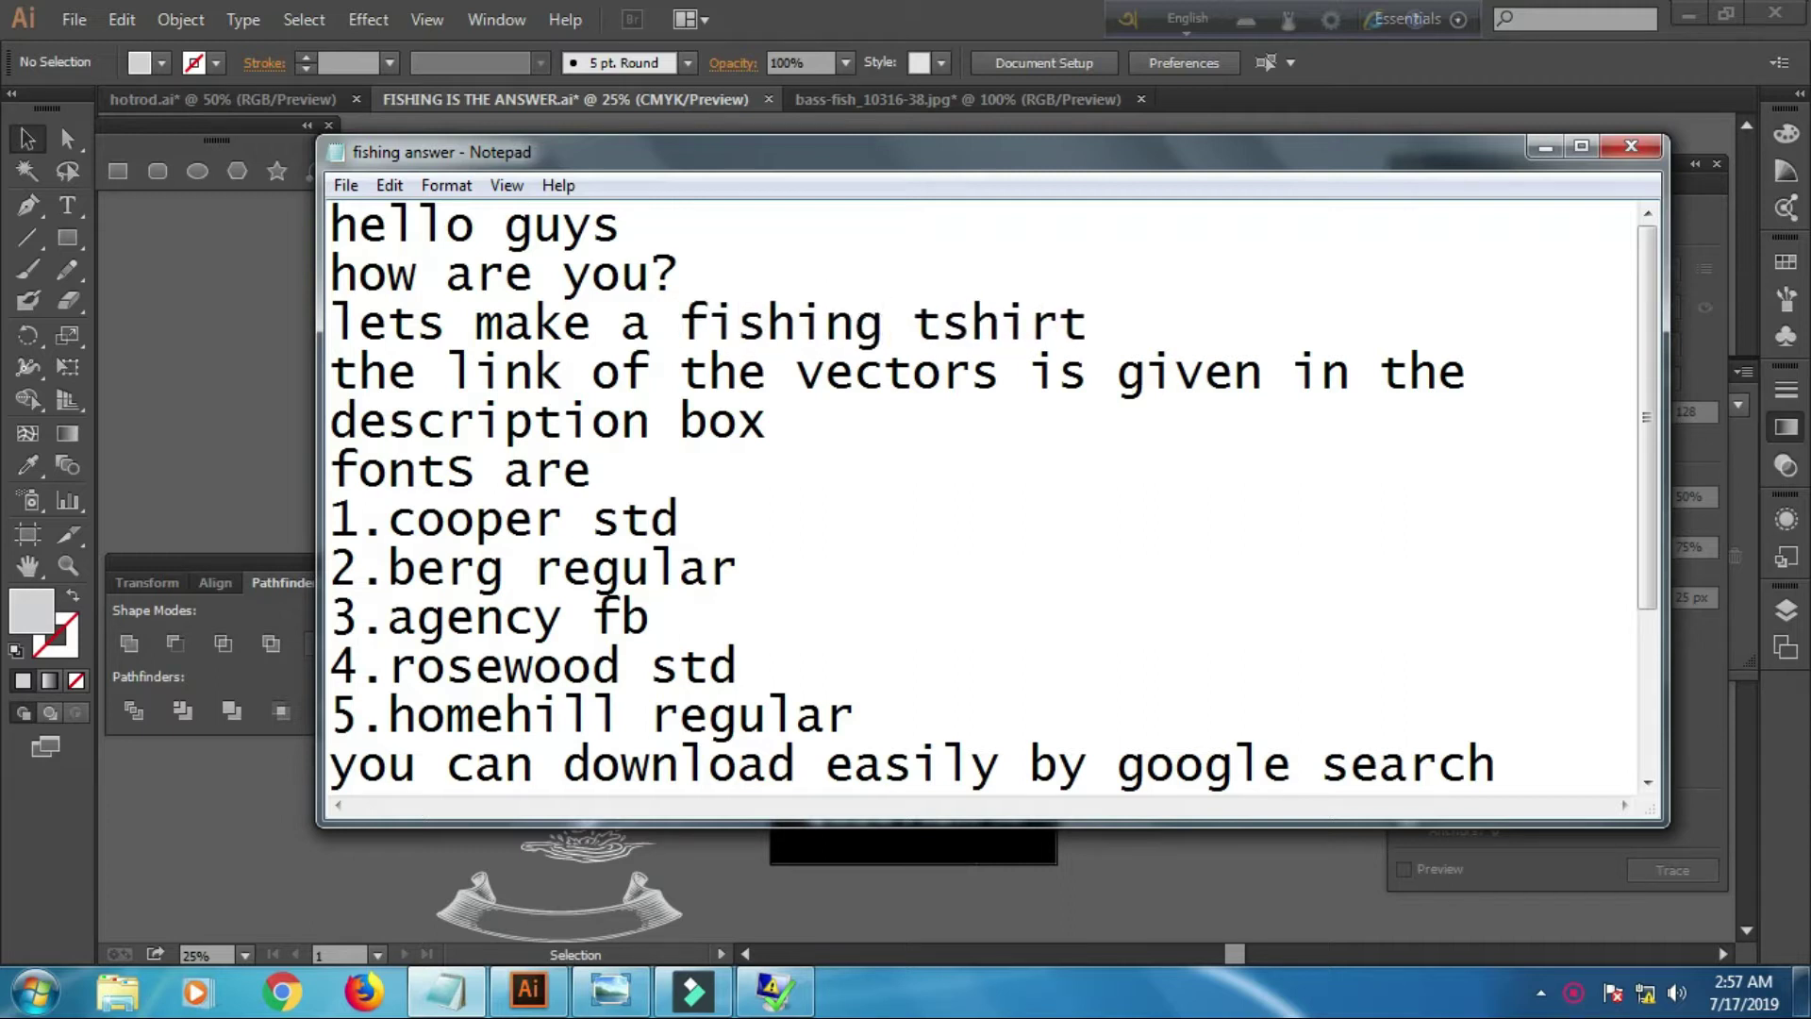
Highlight the fishing tshirt and vectors-link lines, briefly checking the Illustrator design
{"action": "left_click_drag", "start_coordinate": [1133, 349], "coordinate": [337, 347]}
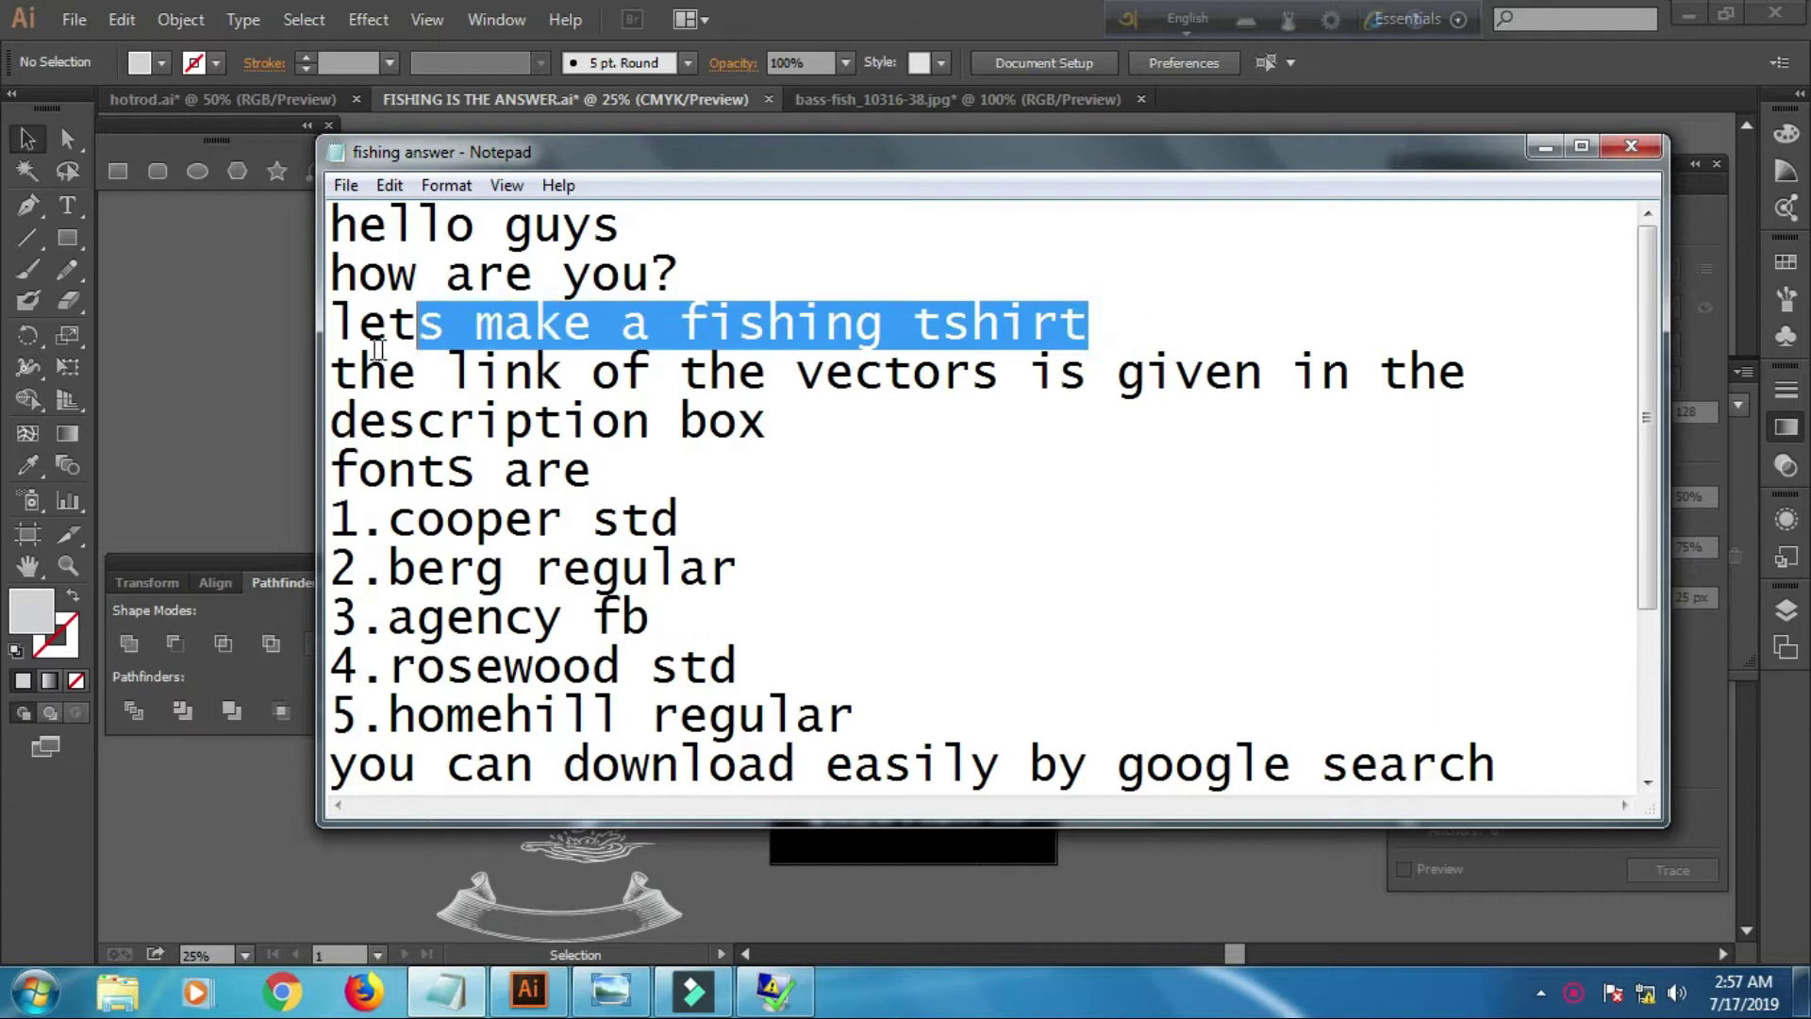
{"action": "mouse_move", "coordinate": [335, 377]}
{"action": "left_mouse_down"}
{"action": "mouse_move", "coordinate": [1010, 358]}
{"action": "mouse_move", "coordinate": [1486, 420]}
{"action": "left_mouse_up"}
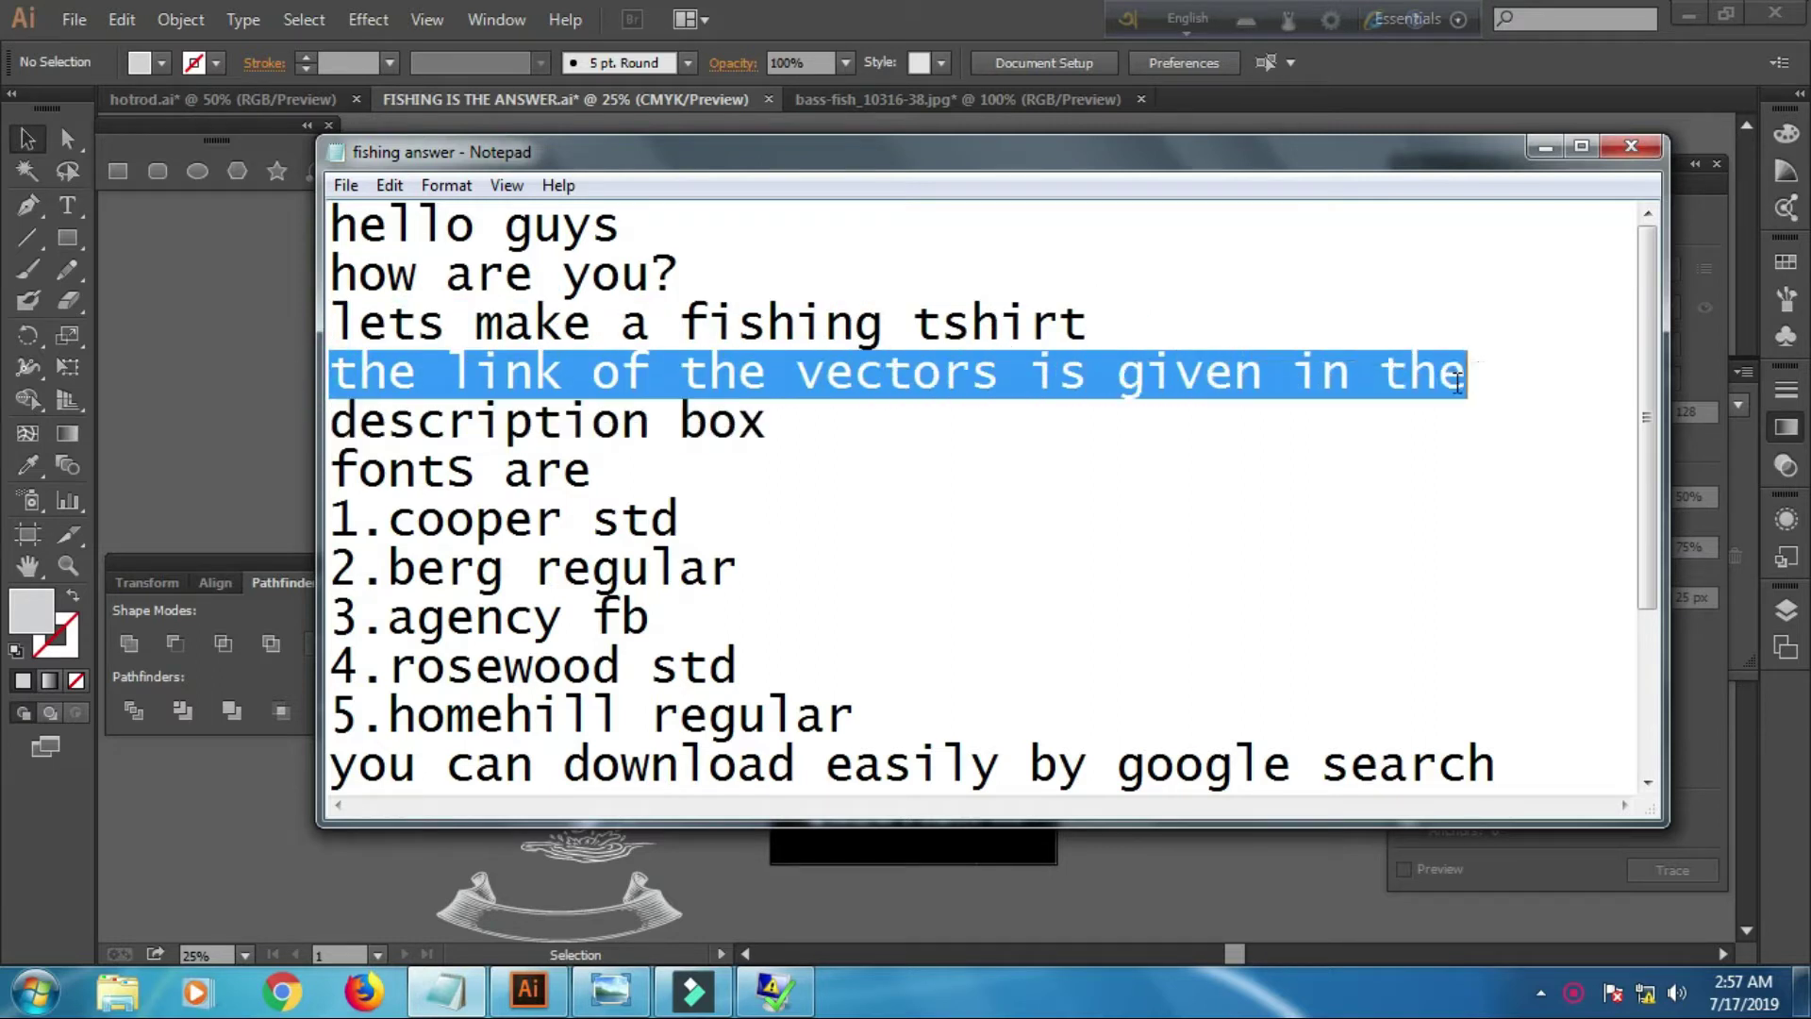
{"action": "left_click", "coordinate": [271, 395]}
{"action": "scroll", "coordinate": [655, 299], "scroll_direction": "down", "scroll_amount": 2}
{"action": "left_click", "coordinate": [661, 373]}
{"action": "left_click_drag", "start_coordinate": [689, 372], "coordinate": [623, 816]}
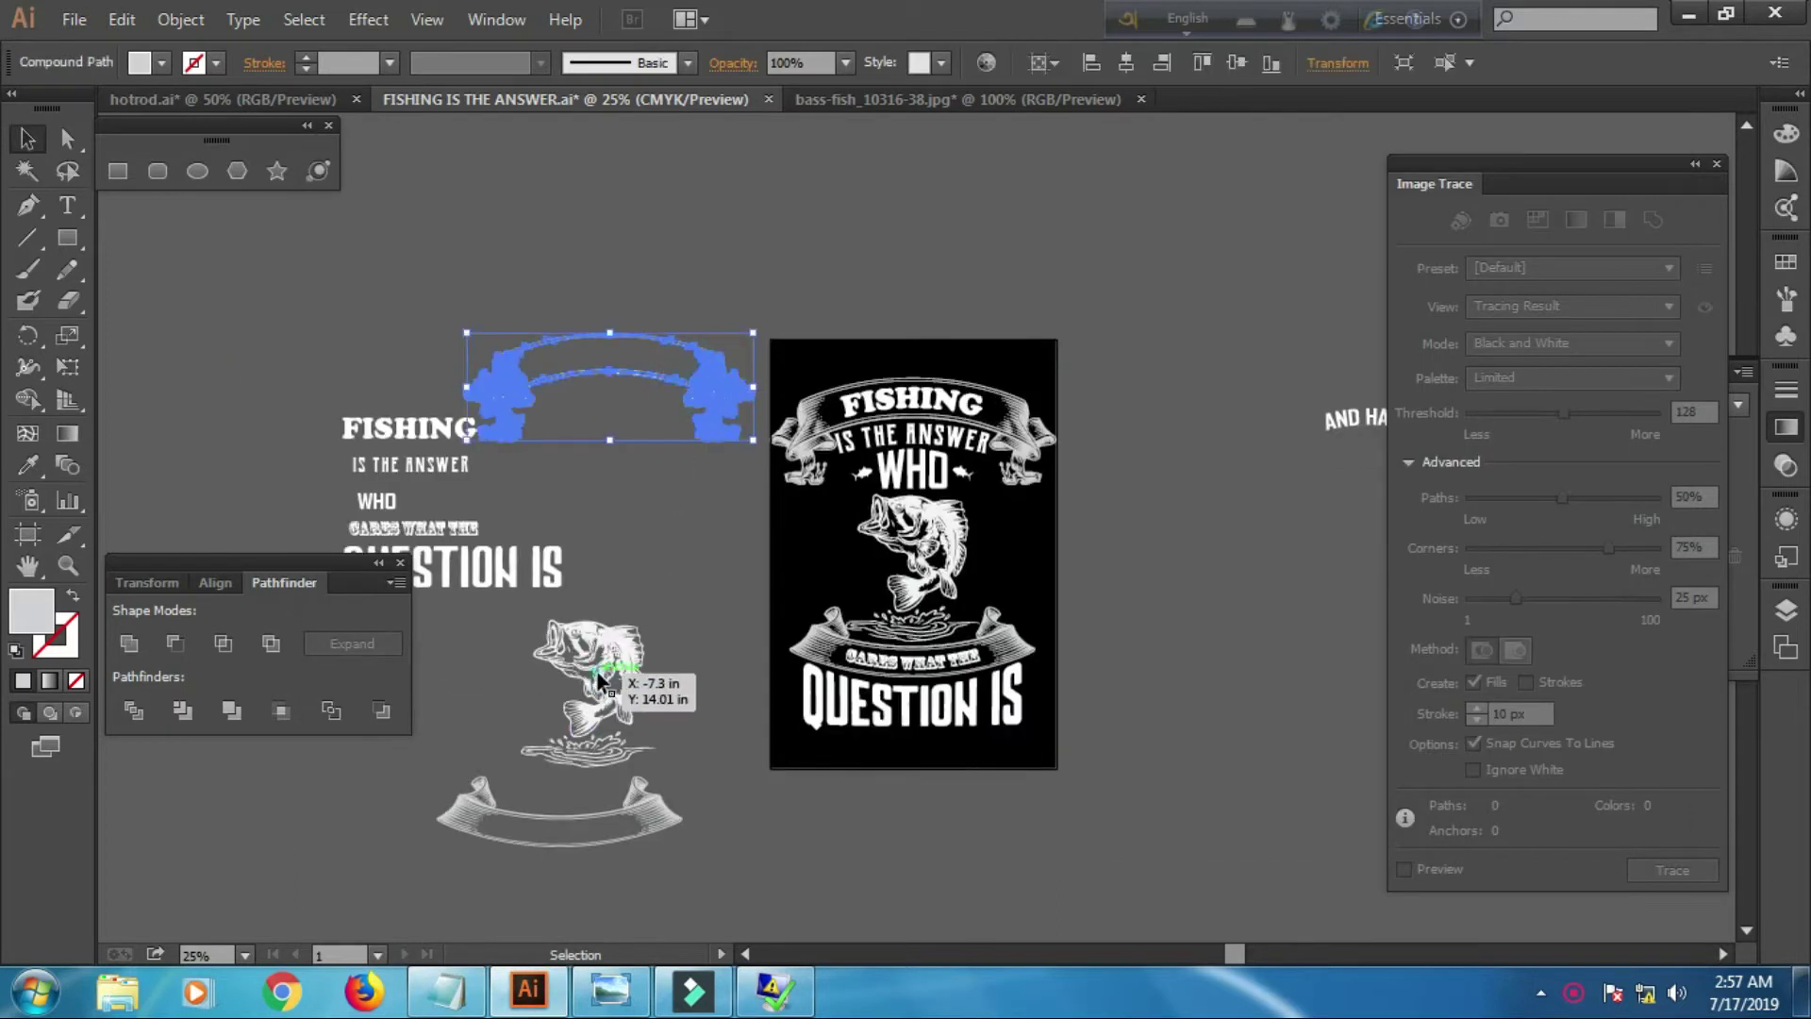
{"action": "left_click", "coordinate": [537, 1004]}
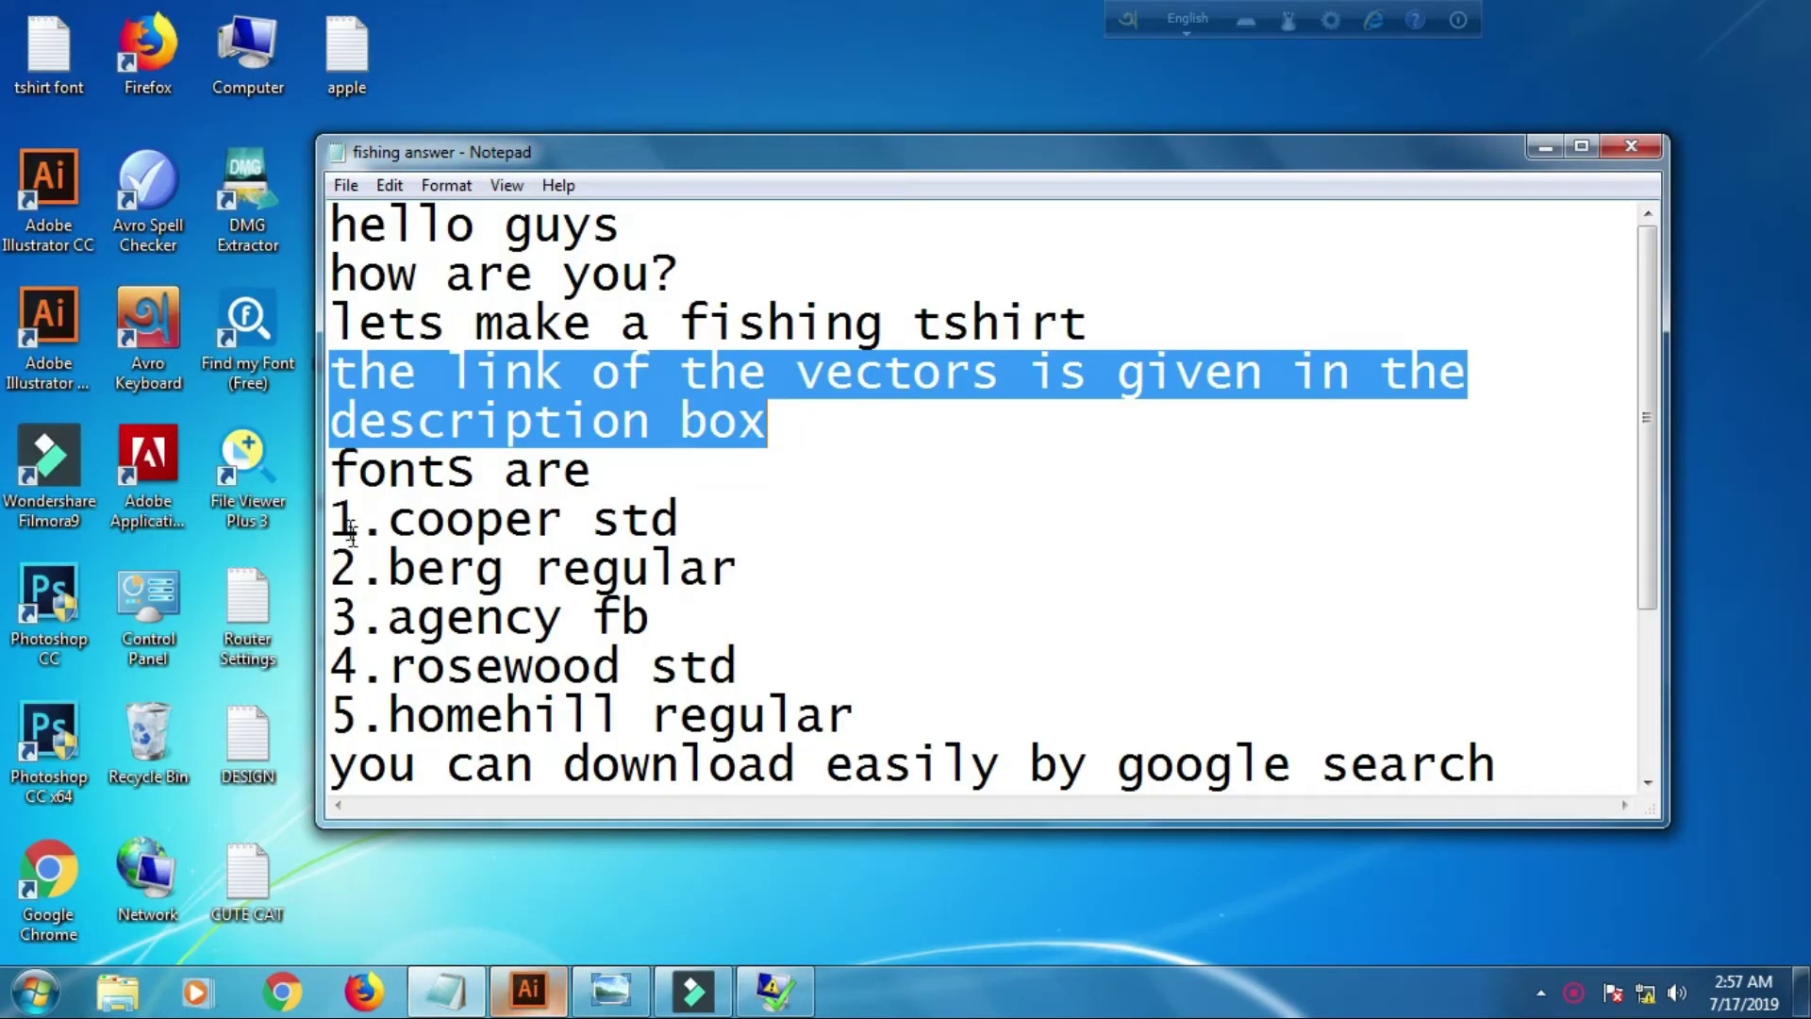
Go through the font list: Cooper Std, Berg Regular, Agency FB, Rosewood Std, Homehill Regular
{"action": "left_click_drag", "start_coordinate": [332, 470], "coordinate": [592, 472]}
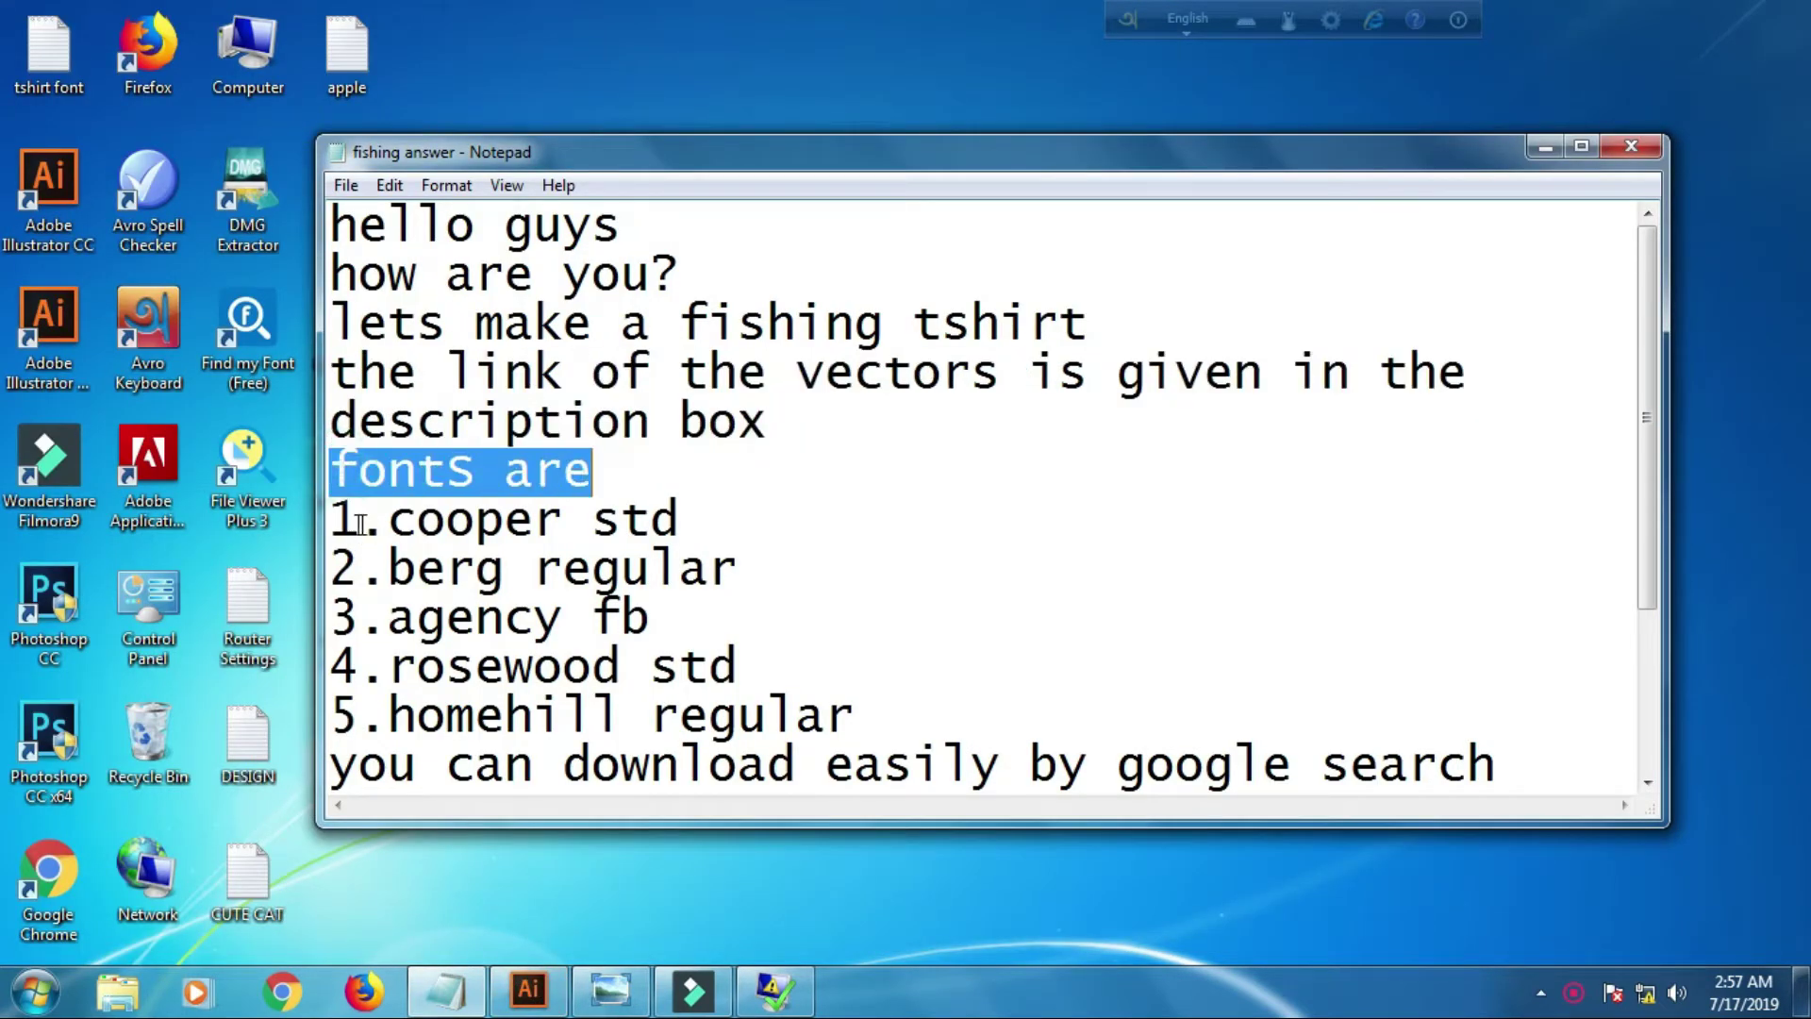
{"action": "left_click_drag", "start_coordinate": [332, 519], "coordinate": [688, 523]}
{"action": "left_click_drag", "start_coordinate": [332, 569], "coordinate": [719, 573]}
{"action": "left_click_drag", "start_coordinate": [332, 618], "coordinate": [663, 630]}
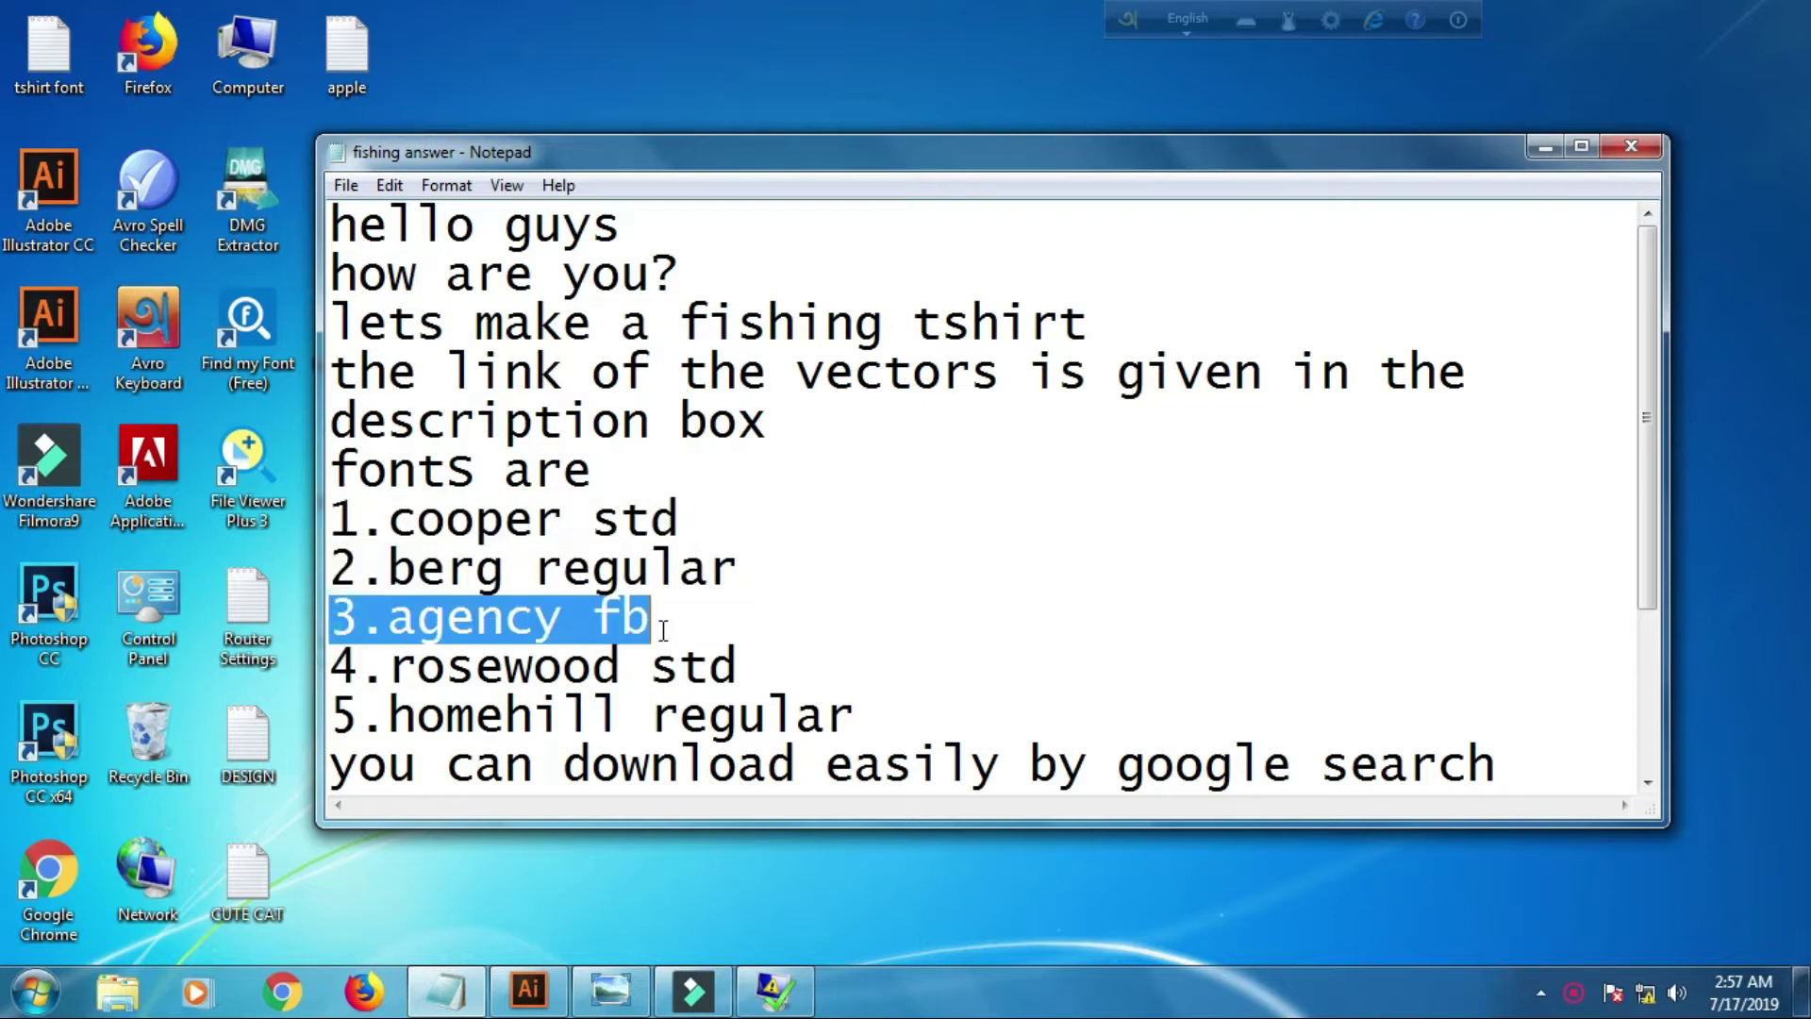
{"action": "left_click_drag", "start_coordinate": [332, 667], "coordinate": [757, 669]}
{"action": "mouse_move", "coordinate": [358, 710]}
{"action": "left_mouse_down"}
{"action": "mouse_move", "coordinate": [344, 715]}
{"action": "mouse_move", "coordinate": [881, 715]}
{"action": "left_mouse_up"}
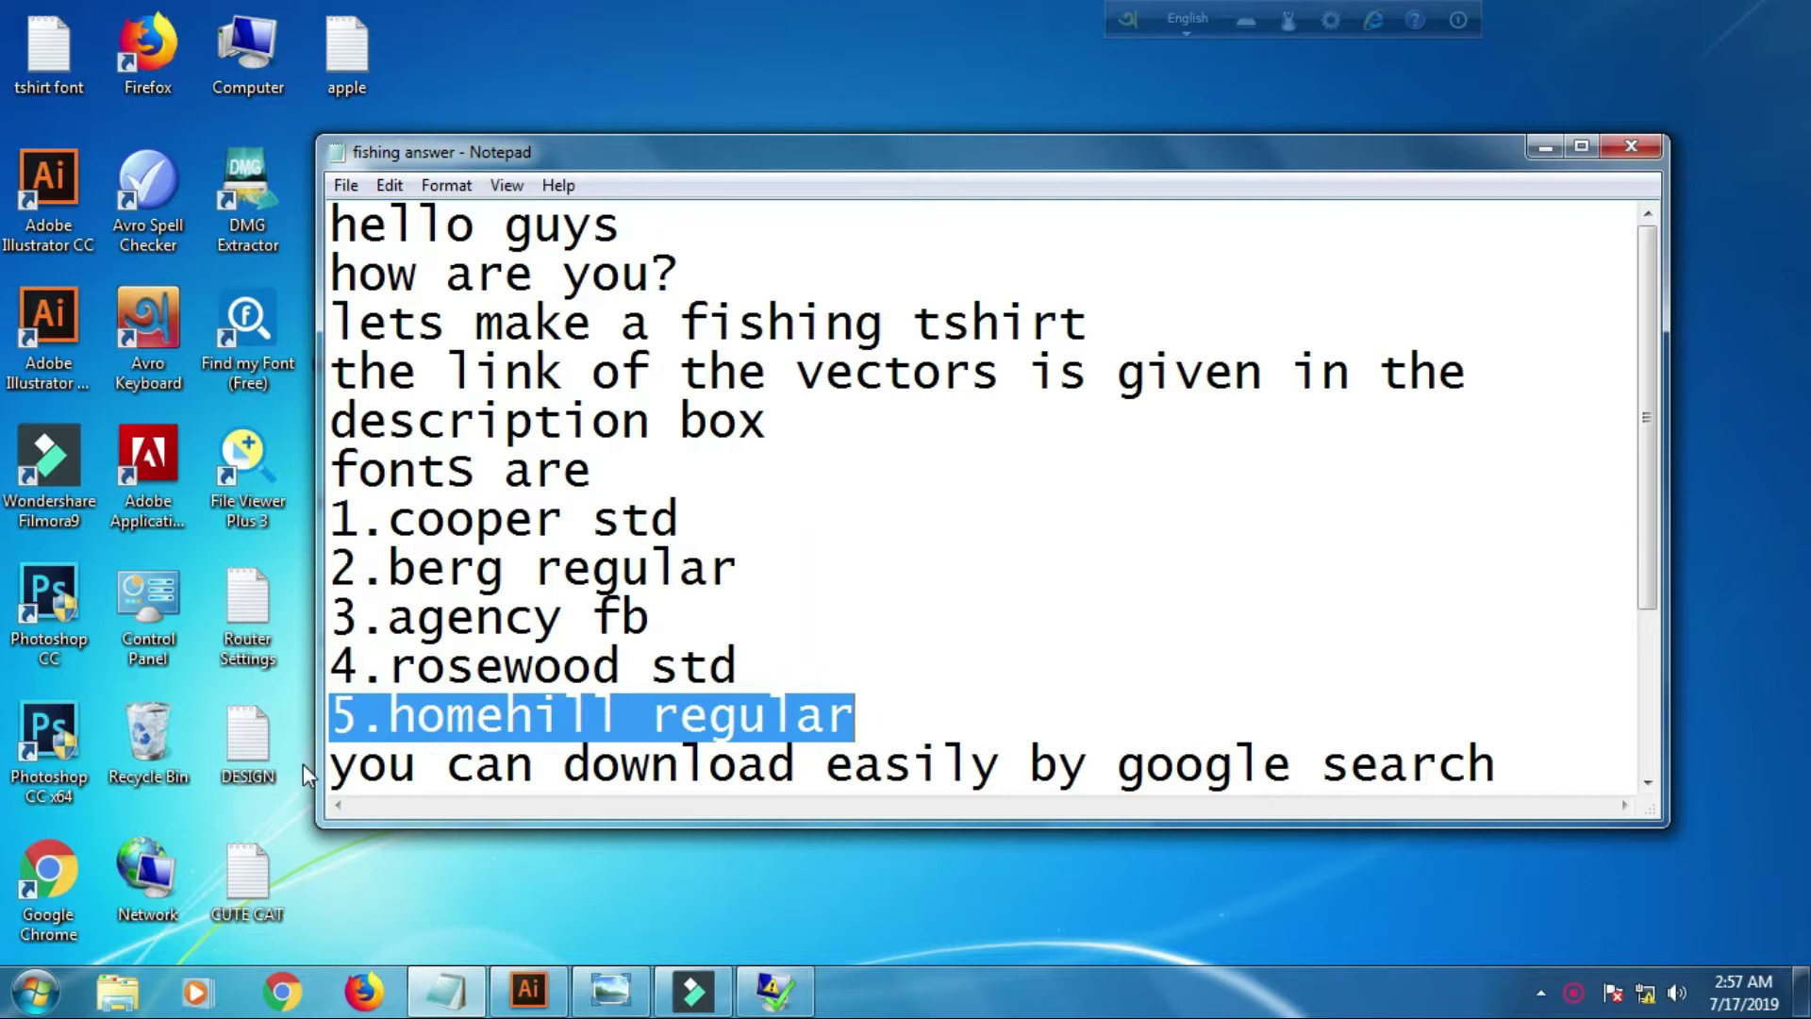
Read the font-download and 'so lets start' lines, then return to Illustrator
{"action": "mouse_move", "coordinate": [330, 764]}
{"action": "left_mouse_down"}
{"action": "mouse_move", "coordinate": [1156, 524]}
{"action": "mouse_move", "coordinate": [1504, 525]}
{"action": "left_mouse_up"}
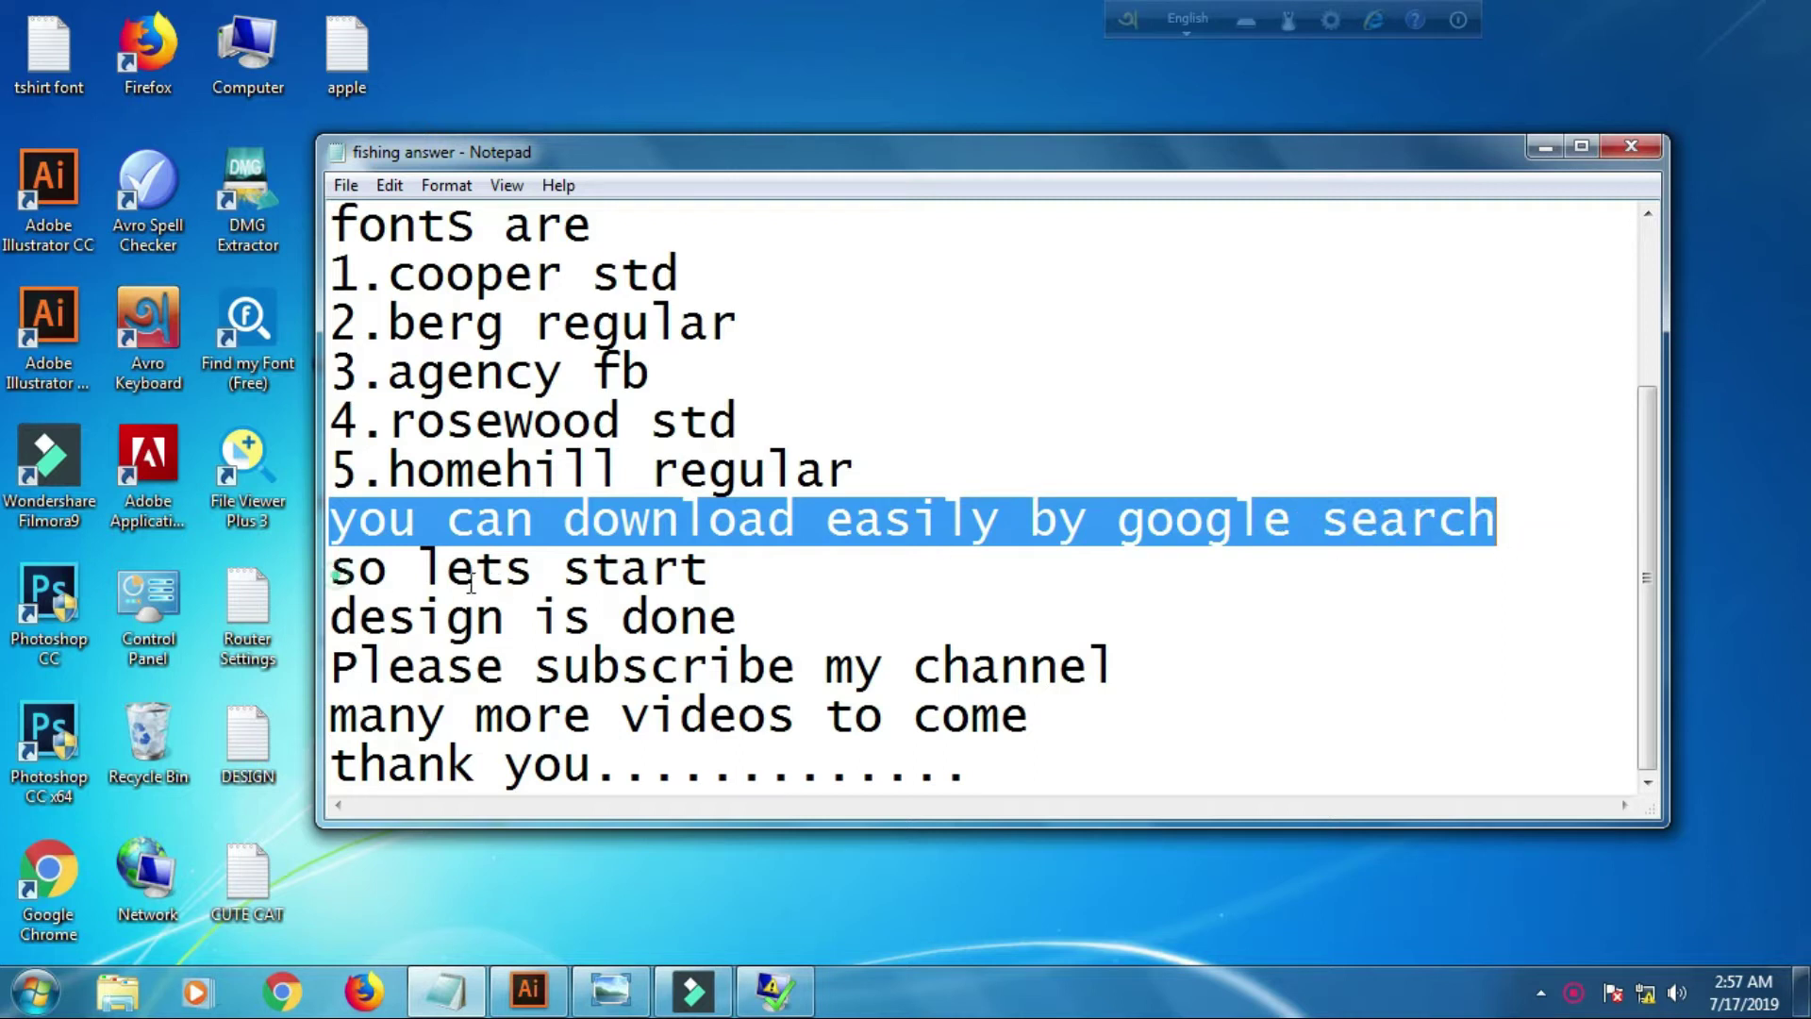
{"action": "left_click_drag", "start_coordinate": [330, 578], "coordinate": [709, 578]}
{"action": "left_click", "coordinate": [557, 992]}
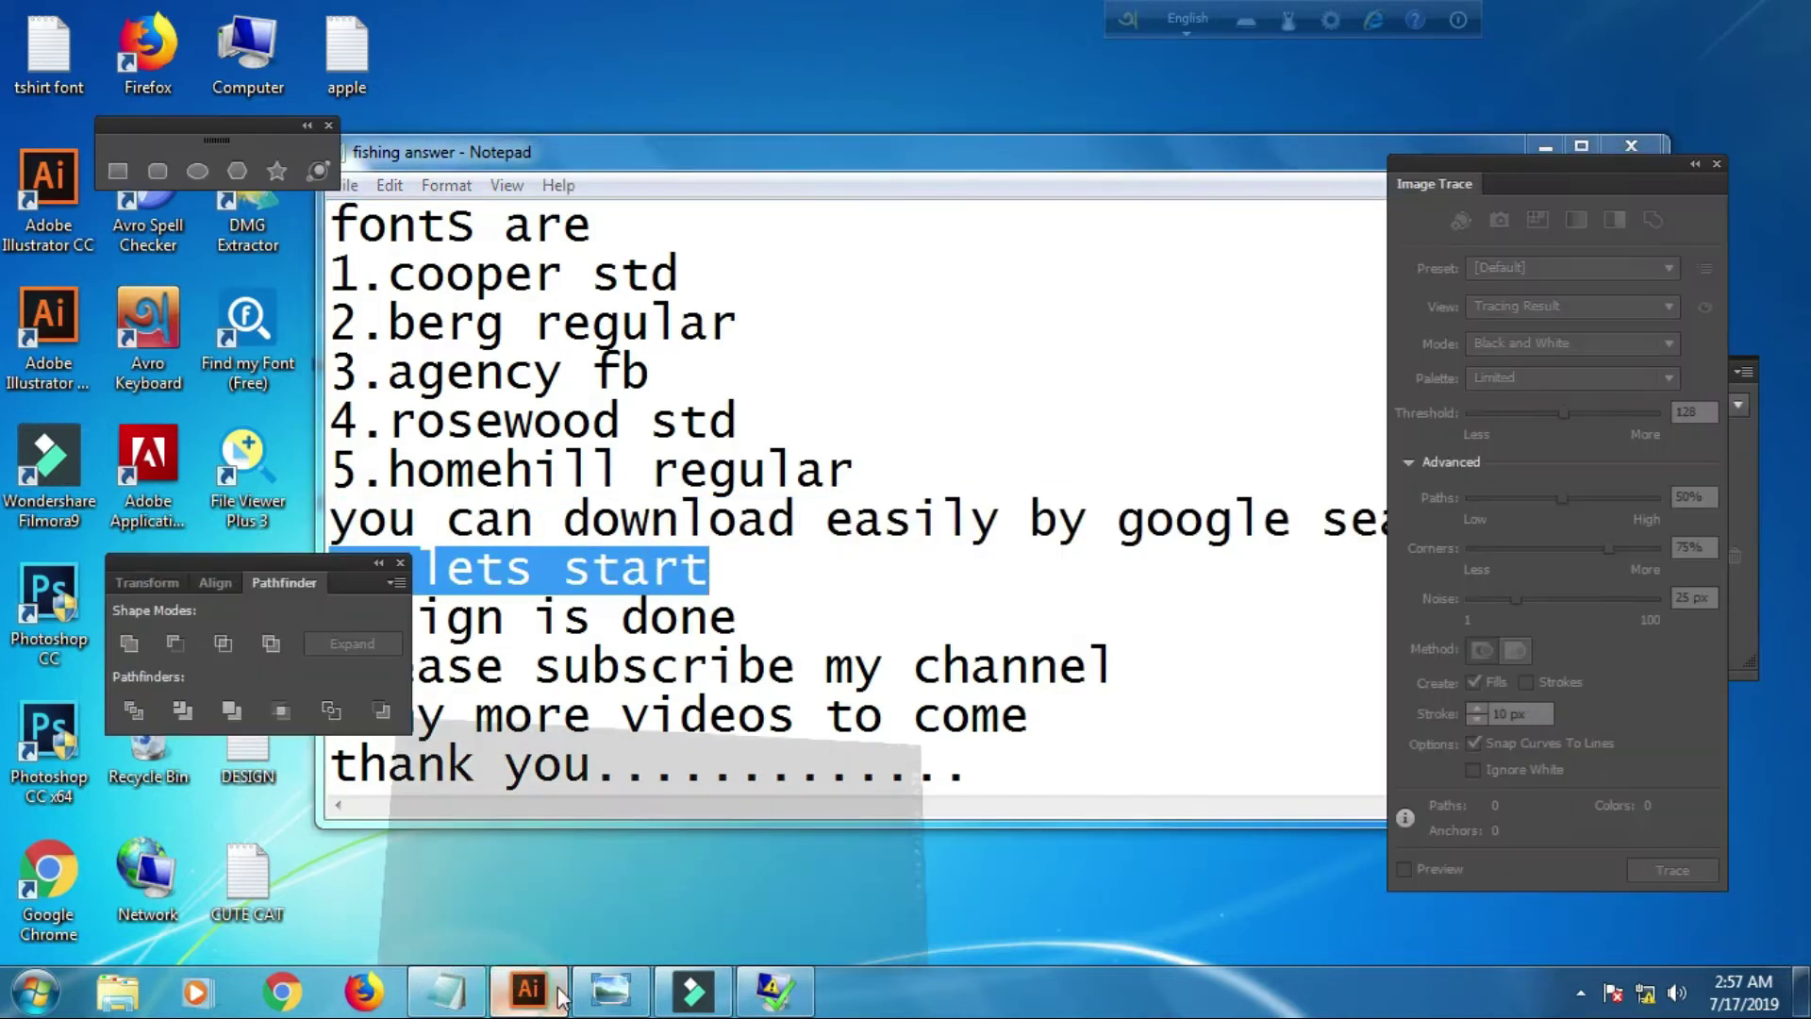
Marquee-select the finished fishing design and drag it right of the black artboard, emptying it
{"action": "scroll", "coordinate": [807, 550], "scroll_direction": "up", "scroll_amount": 2}
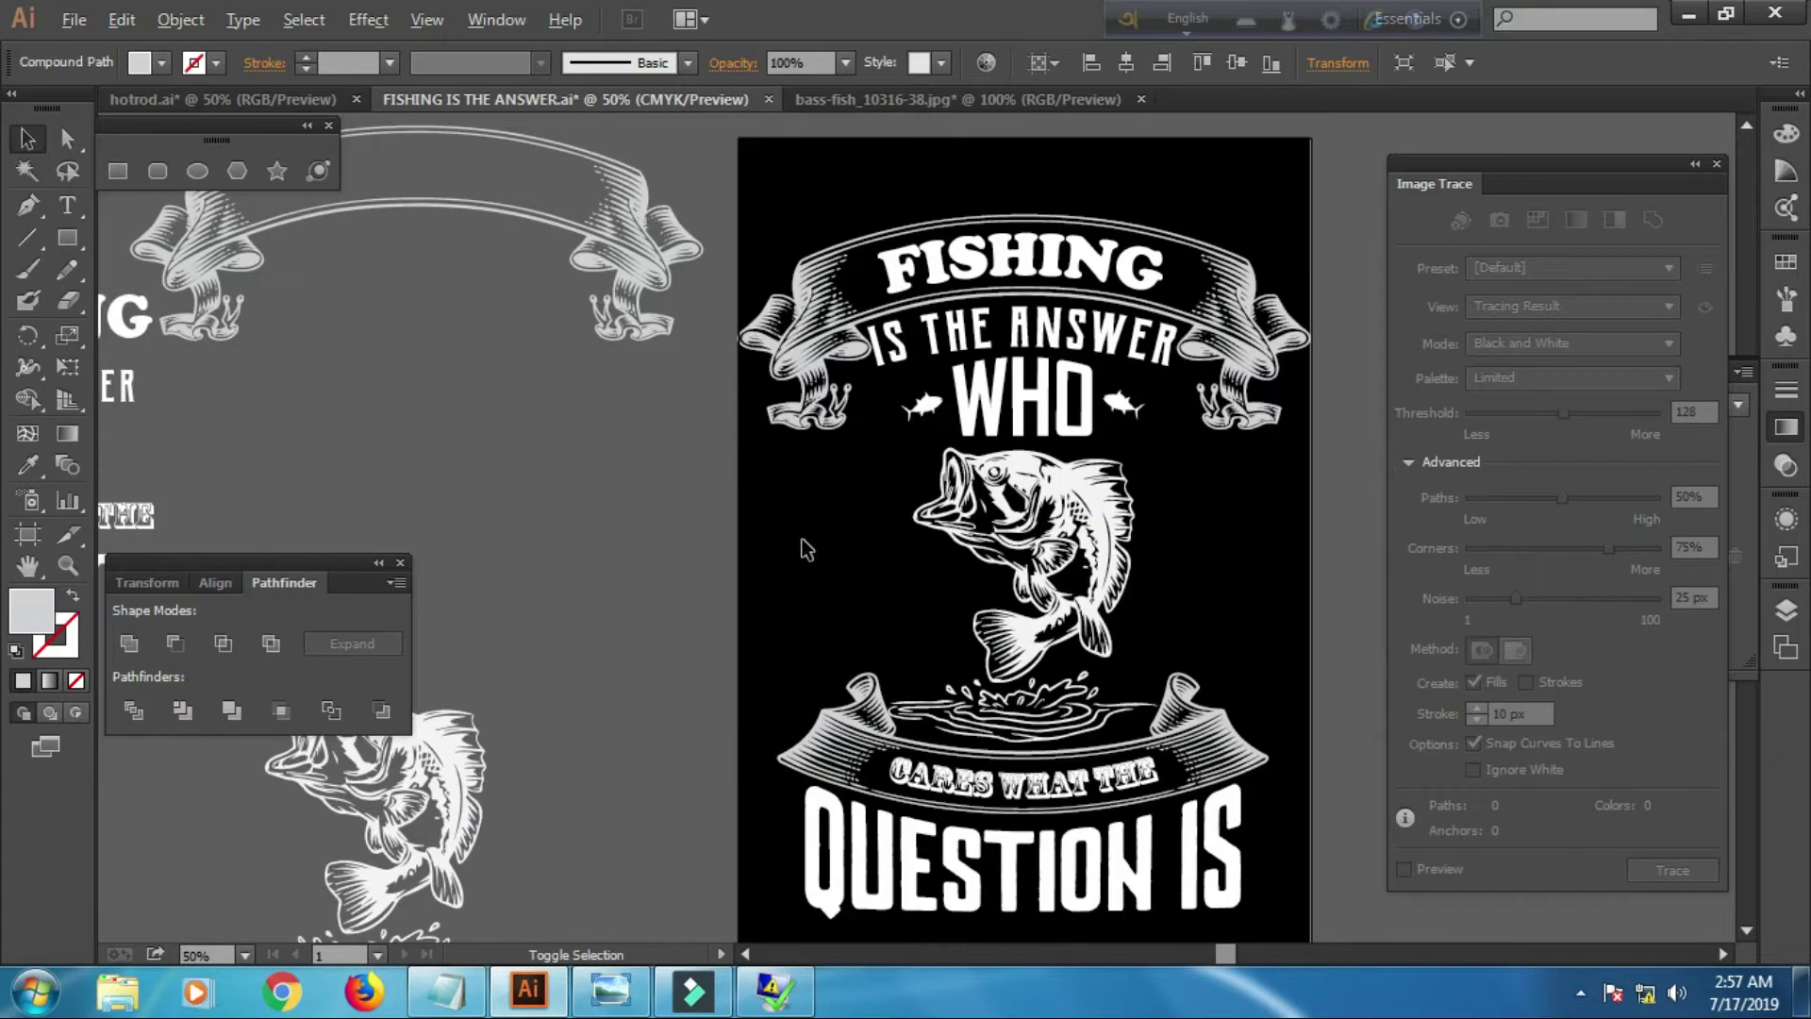
{"action": "left_click_drag", "start_coordinate": [845, 526], "coordinate": [703, 504]}
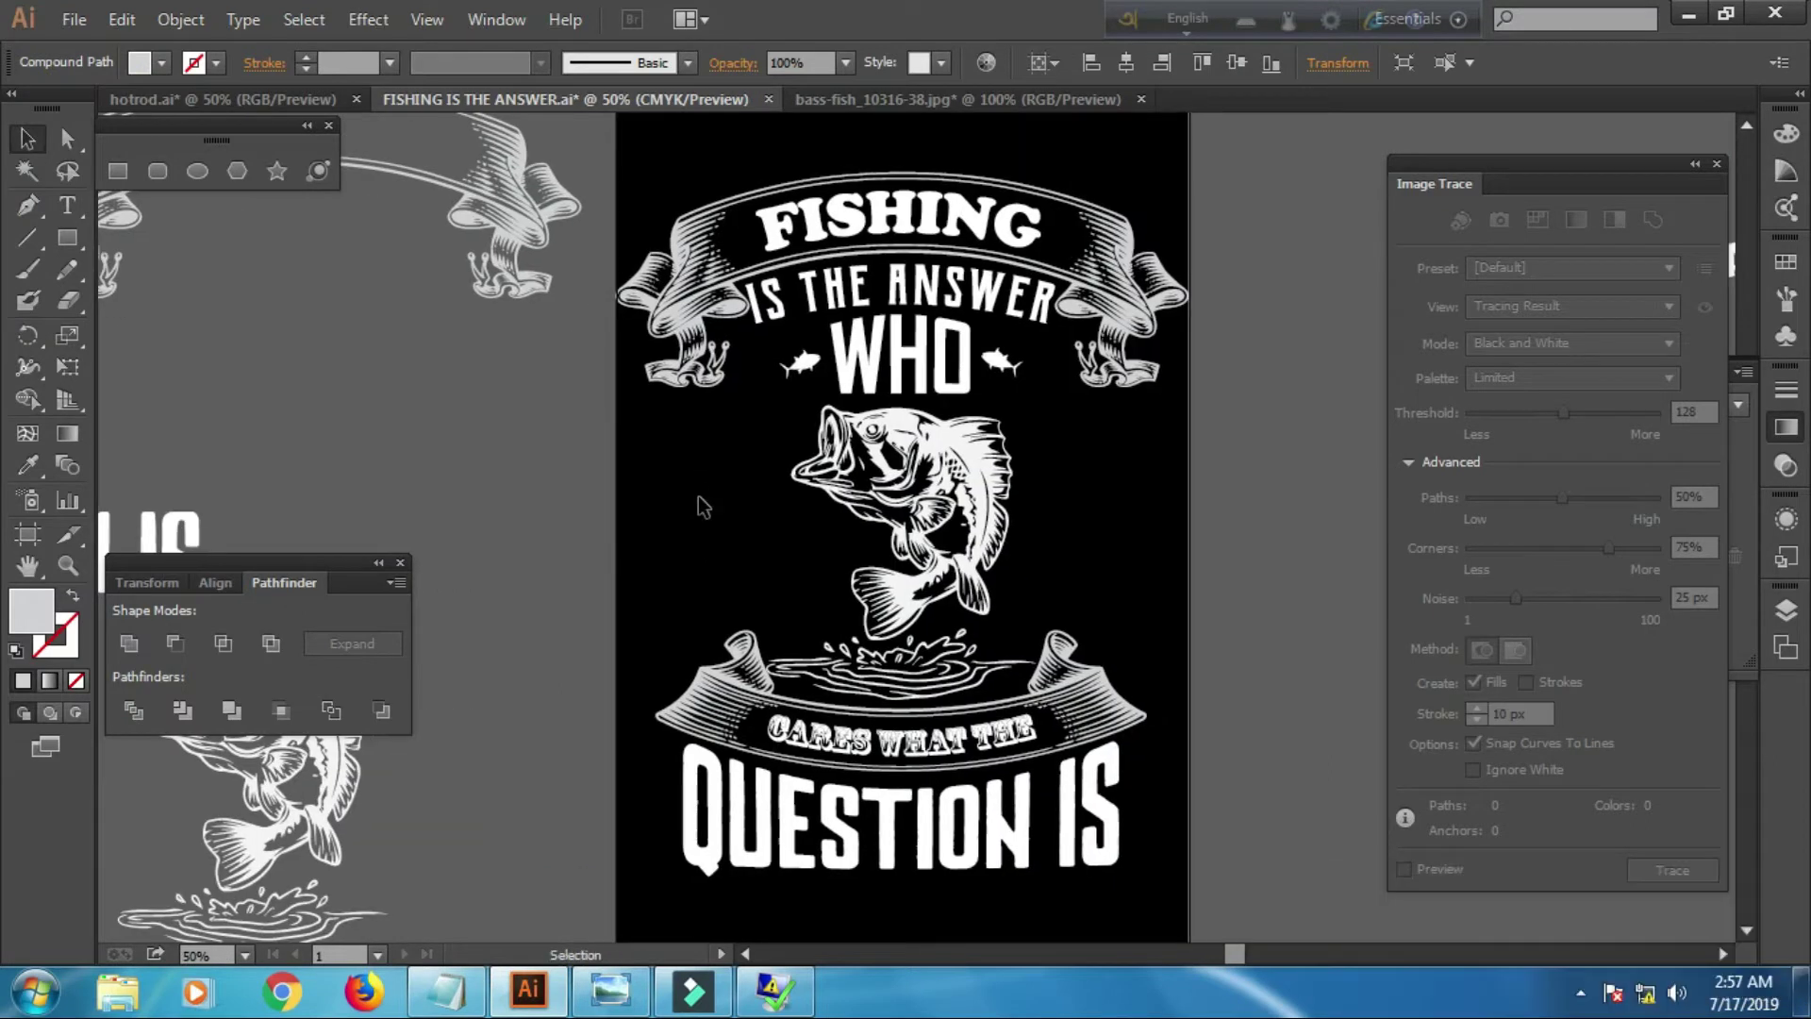
{"action": "scroll", "coordinate": [711, 500], "scroll_direction": "down", "scroll_amount": 1}
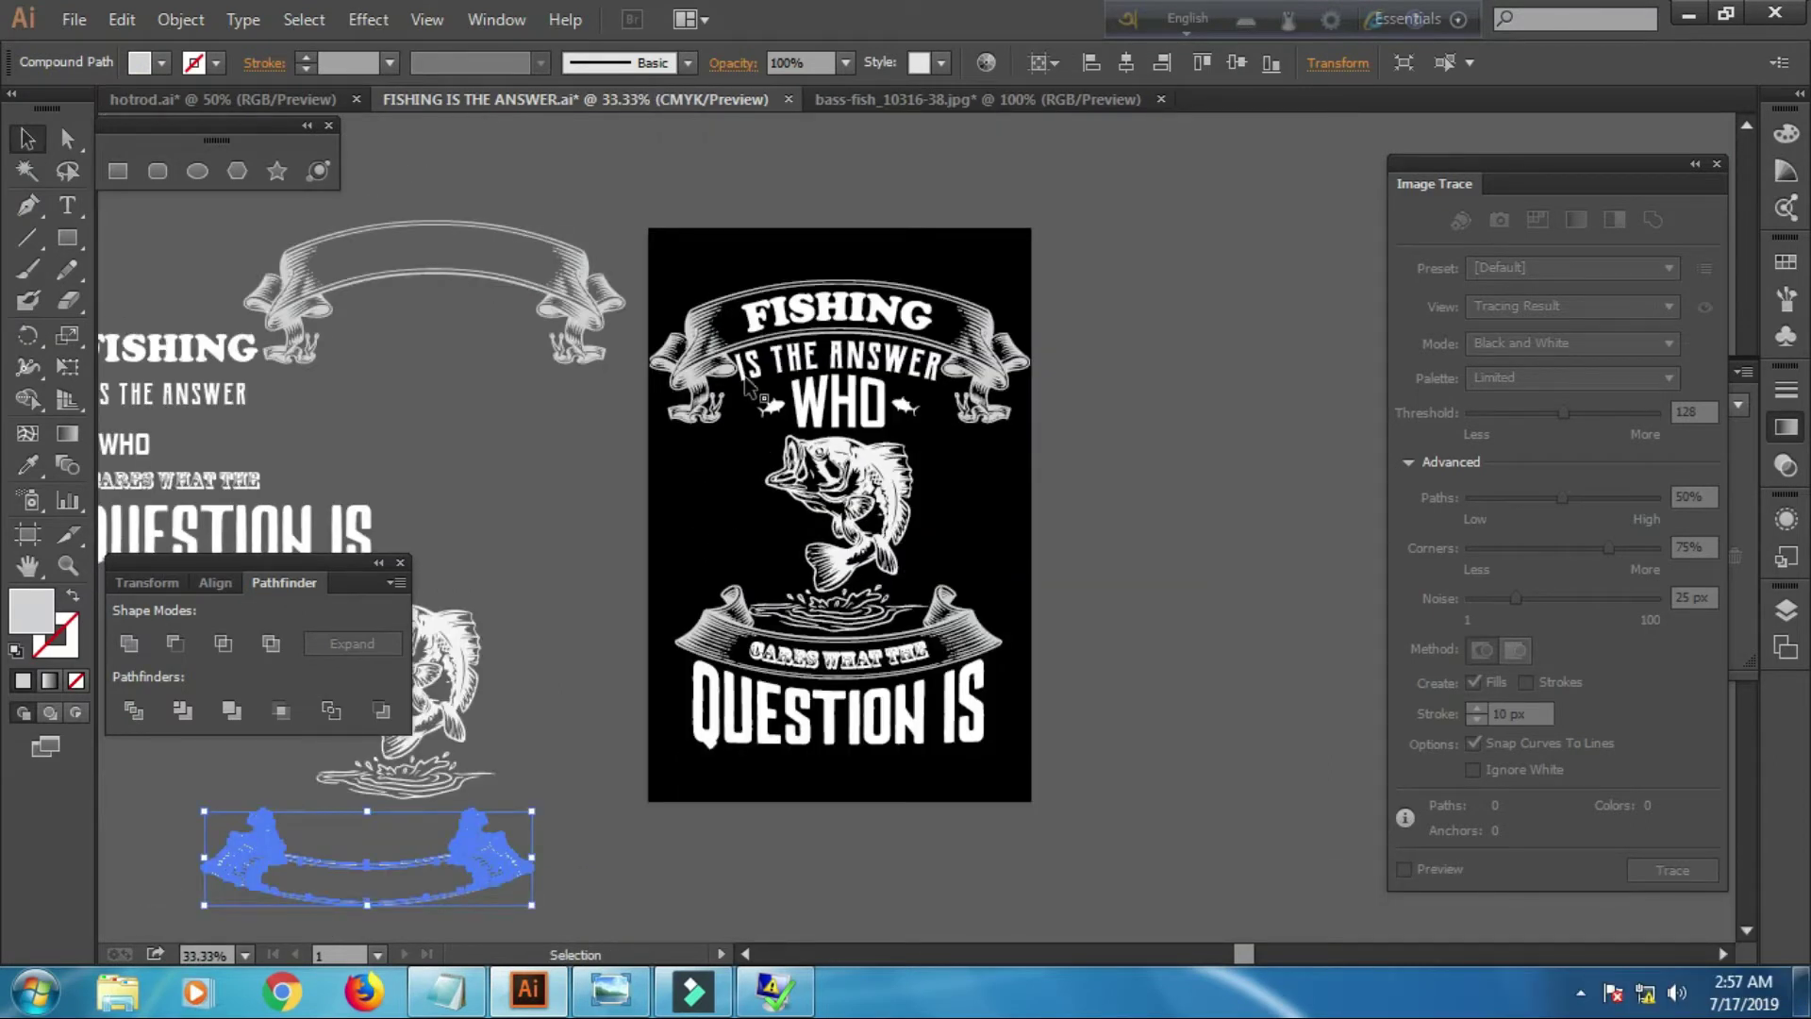
{"action": "left_click_drag", "start_coordinate": [688, 275], "coordinate": [988, 745]}
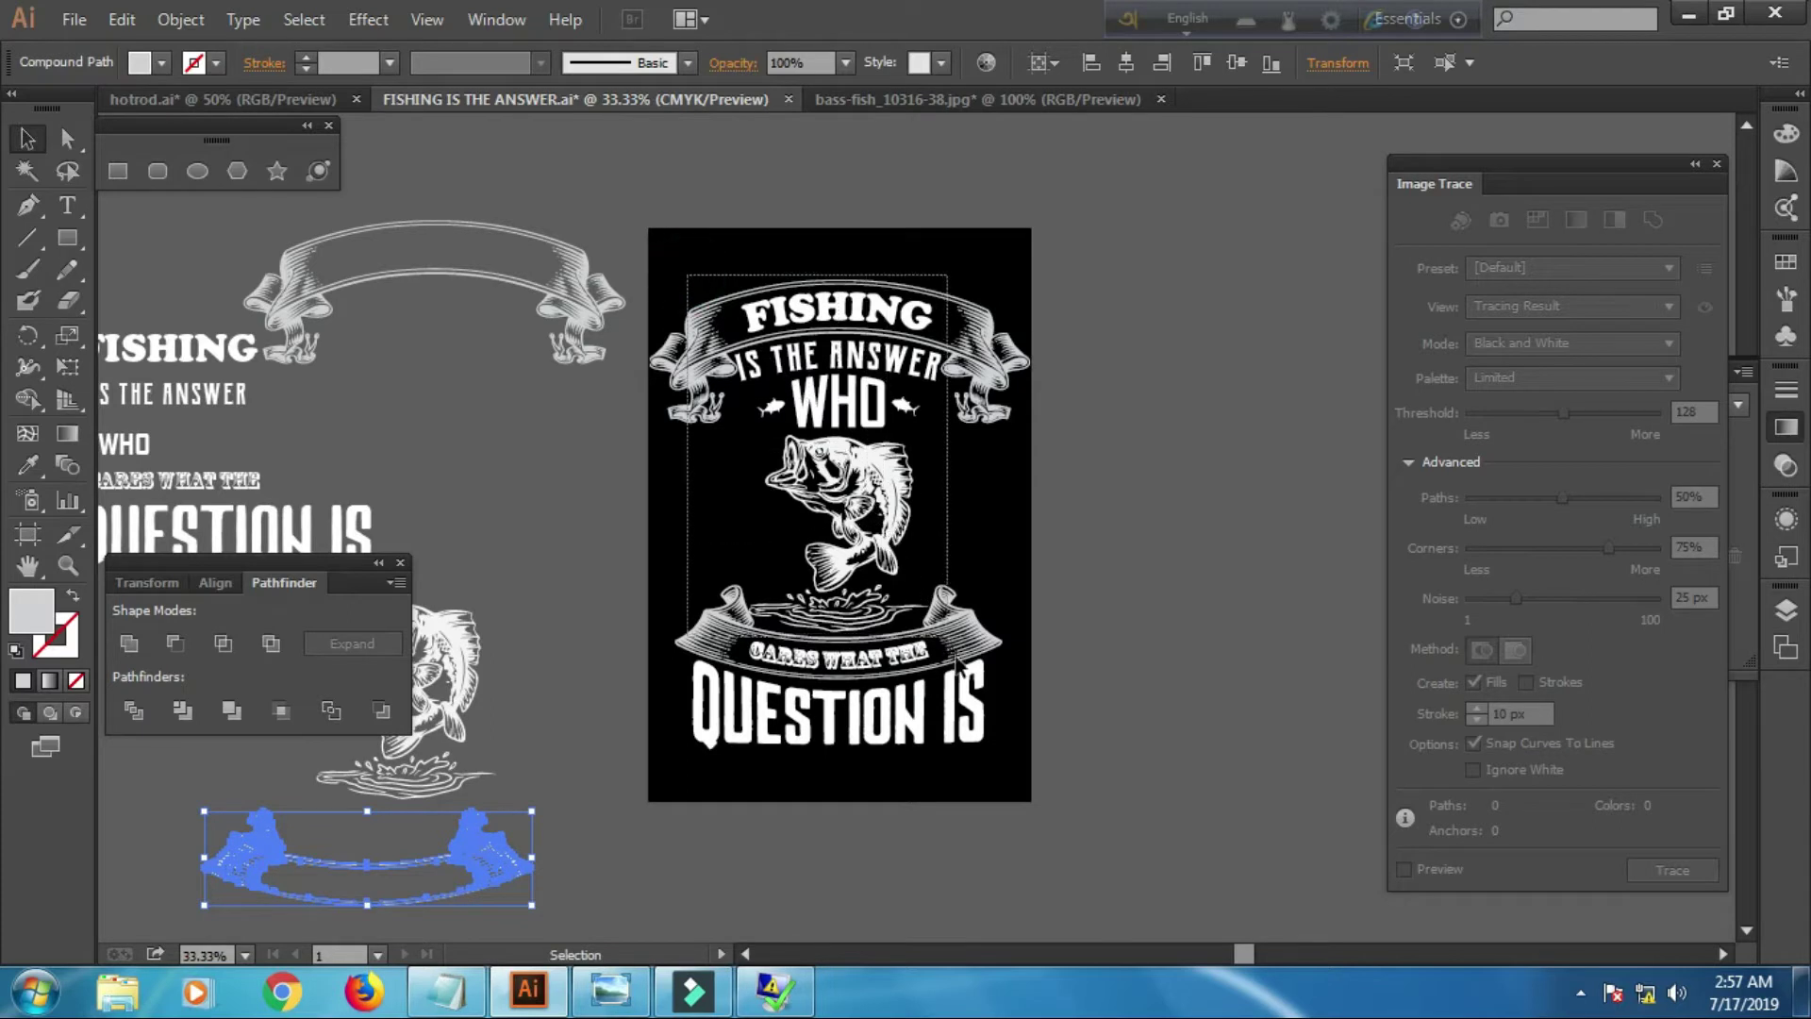
{"action": "left_click_drag", "start_coordinate": [989, 745], "coordinate": [1009, 764]}
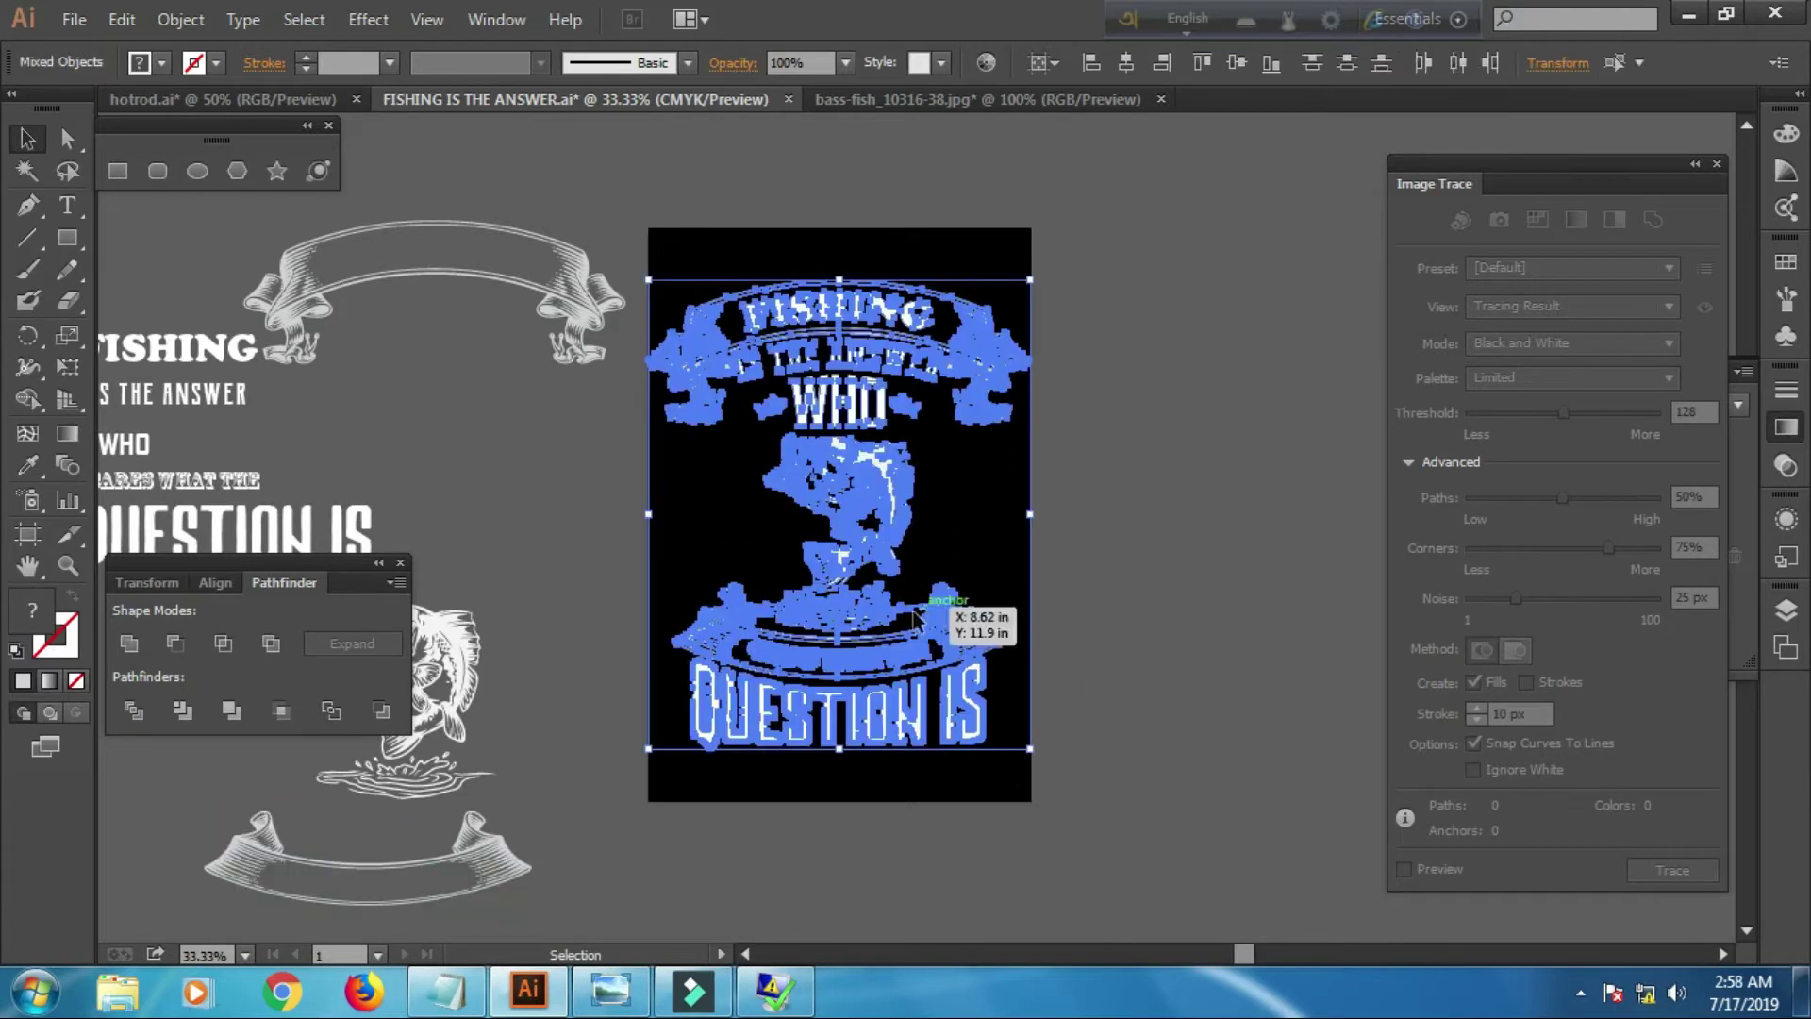
{"action": "left_click", "coordinate": [864, 630]}
{"action": "left_click_drag", "start_coordinate": [864, 630], "coordinate": [1315, 607]}
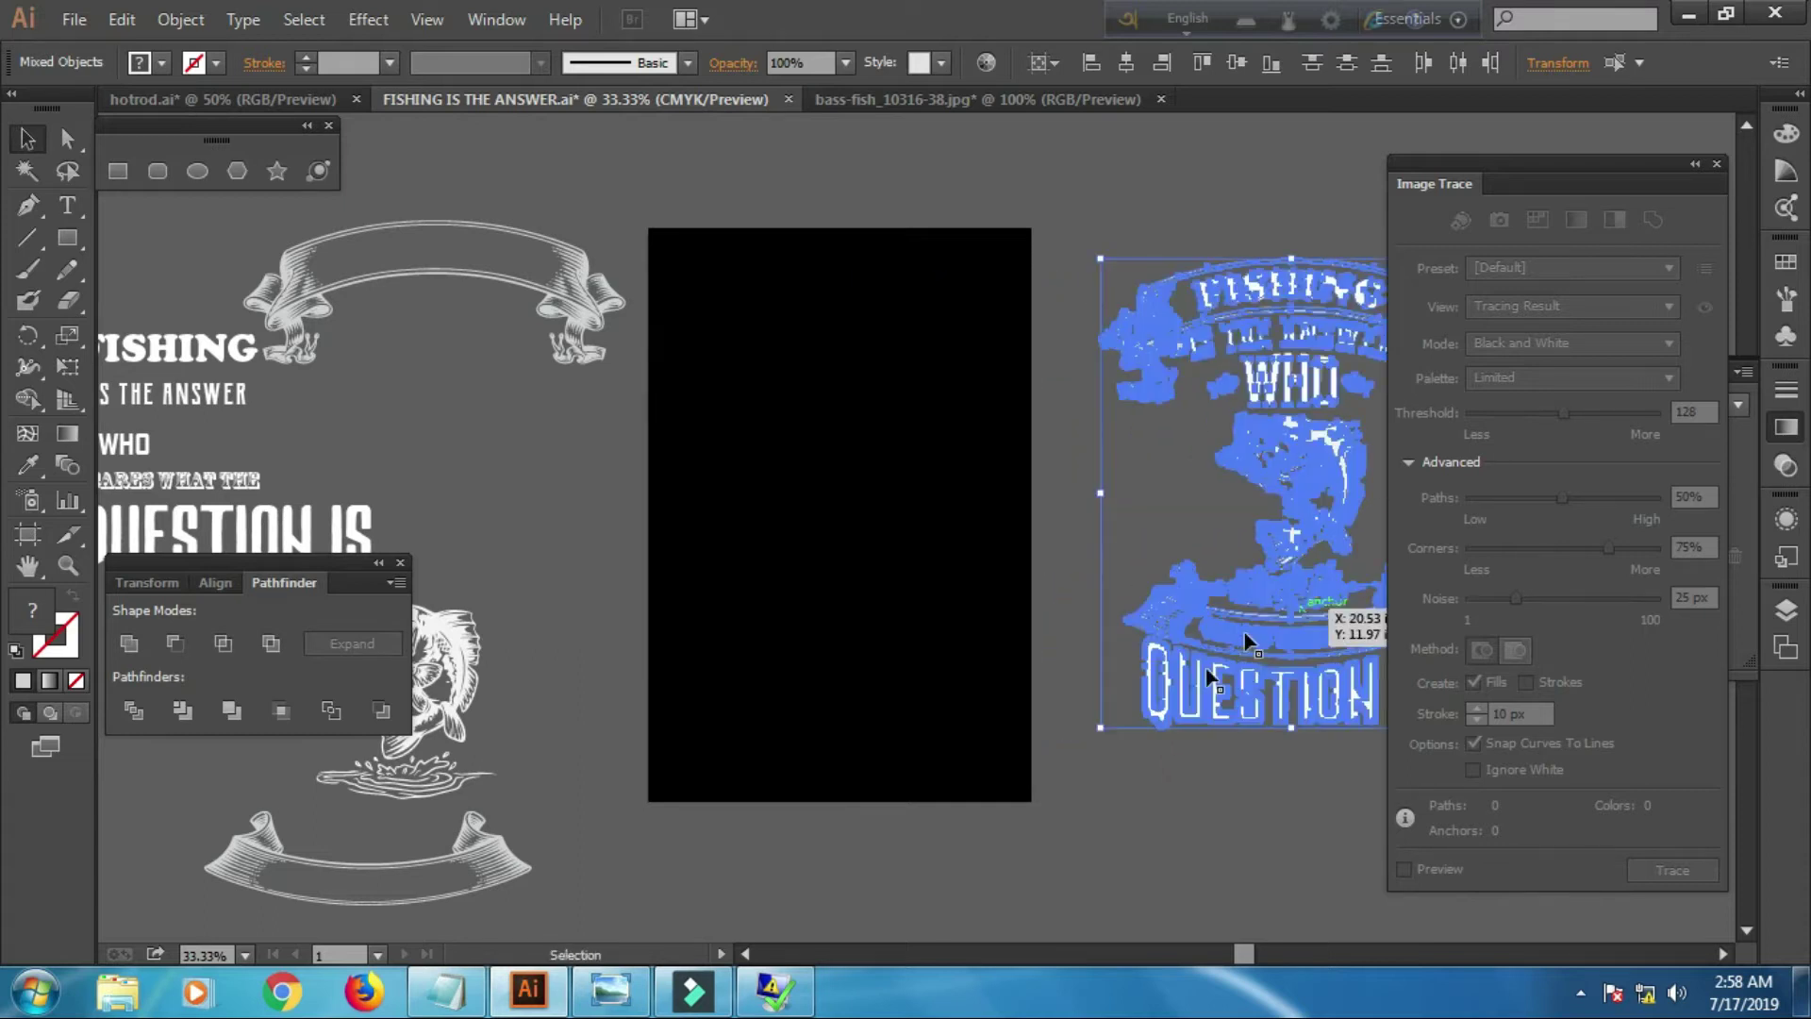
{"action": "left_click", "coordinate": [1153, 877]}
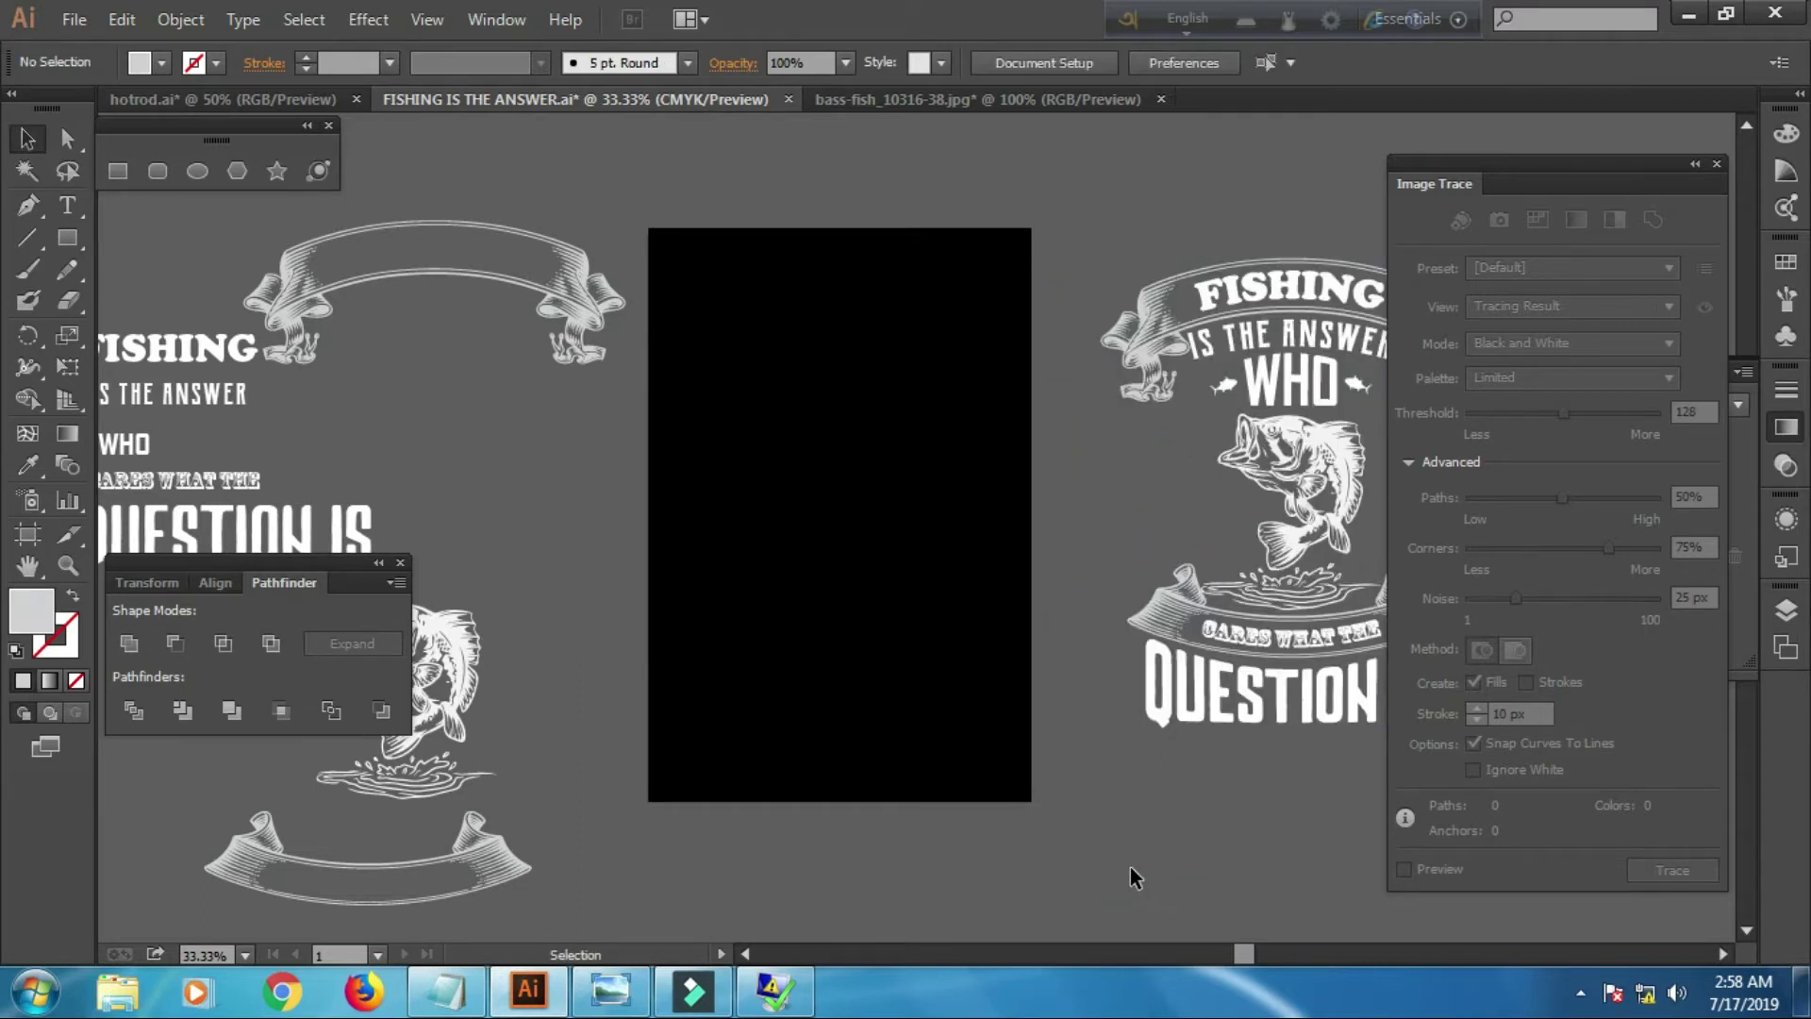
{"action": "left_click", "coordinate": [1136, 613]}
Drag the empty ribbon banner to the artboard's top and centre it horizontally to the artboard
{"action": "left_click", "coordinate": [1089, 790]}
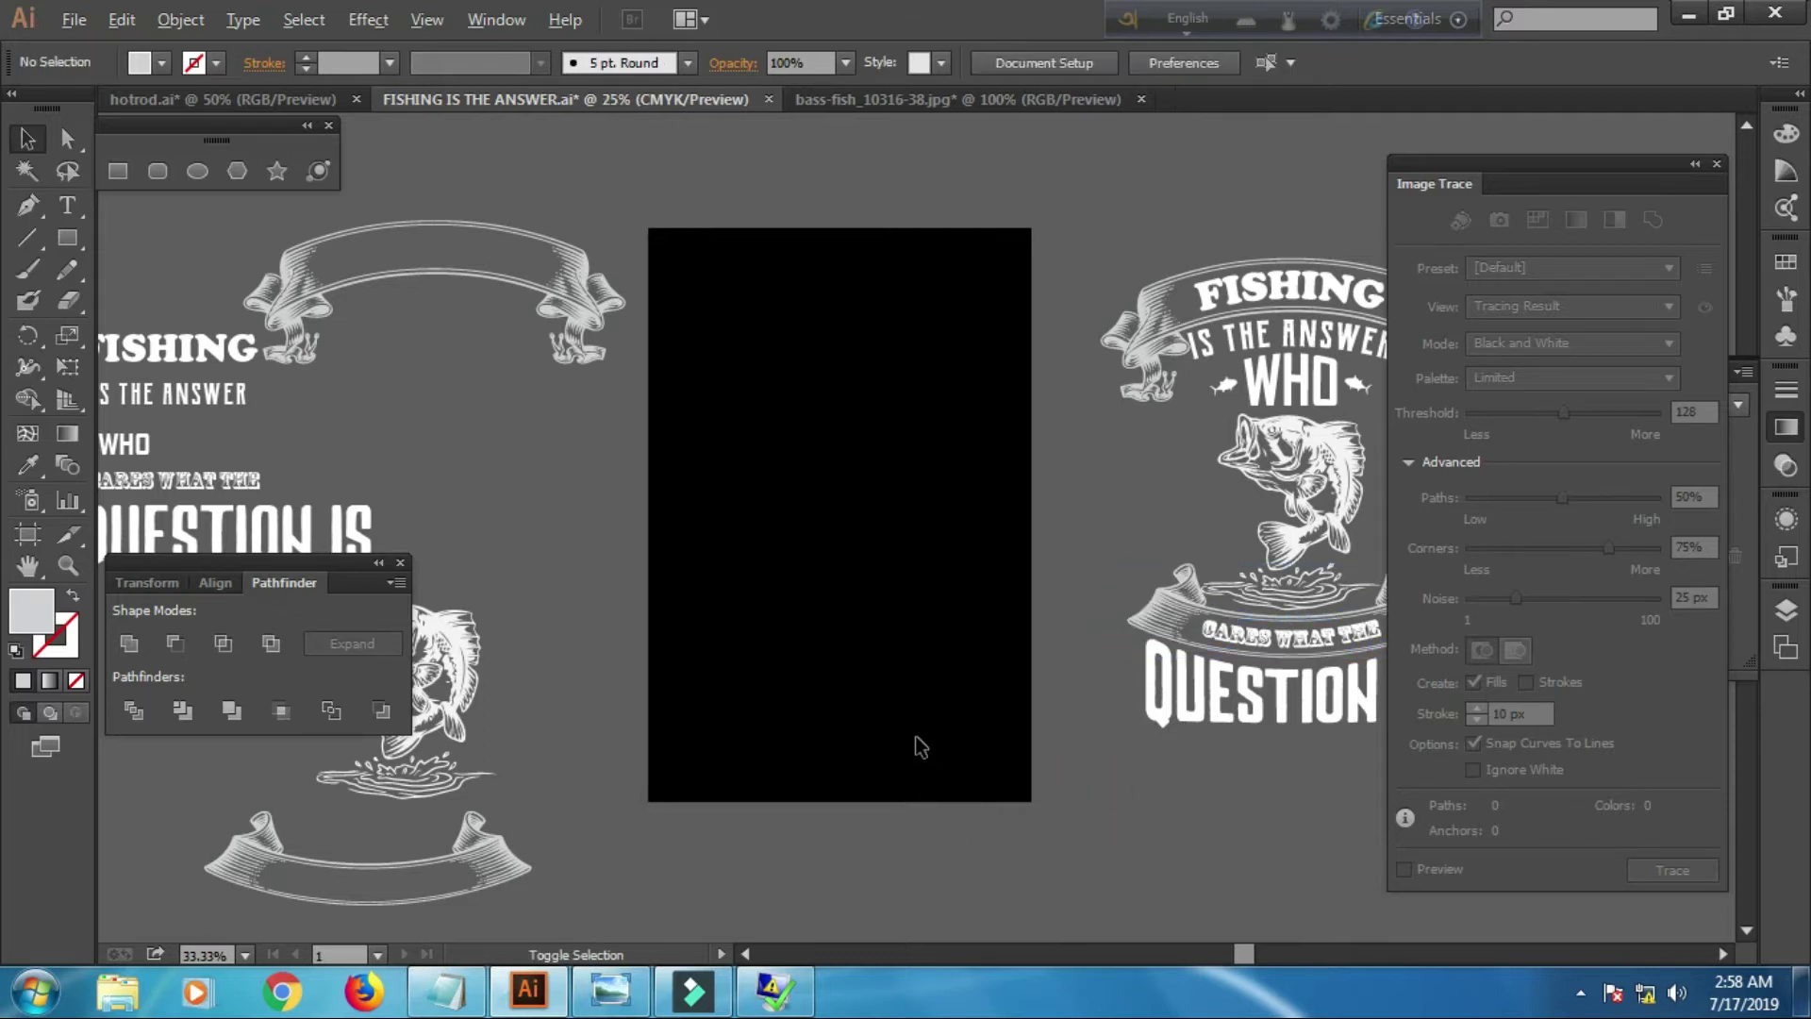
{"action": "scroll", "coordinate": [919, 745], "scroll_direction": "down", "scroll_amount": 1, "text": "alt"}
{"action": "mouse_move", "coordinate": [583, 393]}
{"action": "left_mouse_down"}
{"action": "mouse_move", "coordinate": [879, 450]}
{"action": "mouse_move", "coordinate": [887, 434]}
{"action": "left_mouse_up"}
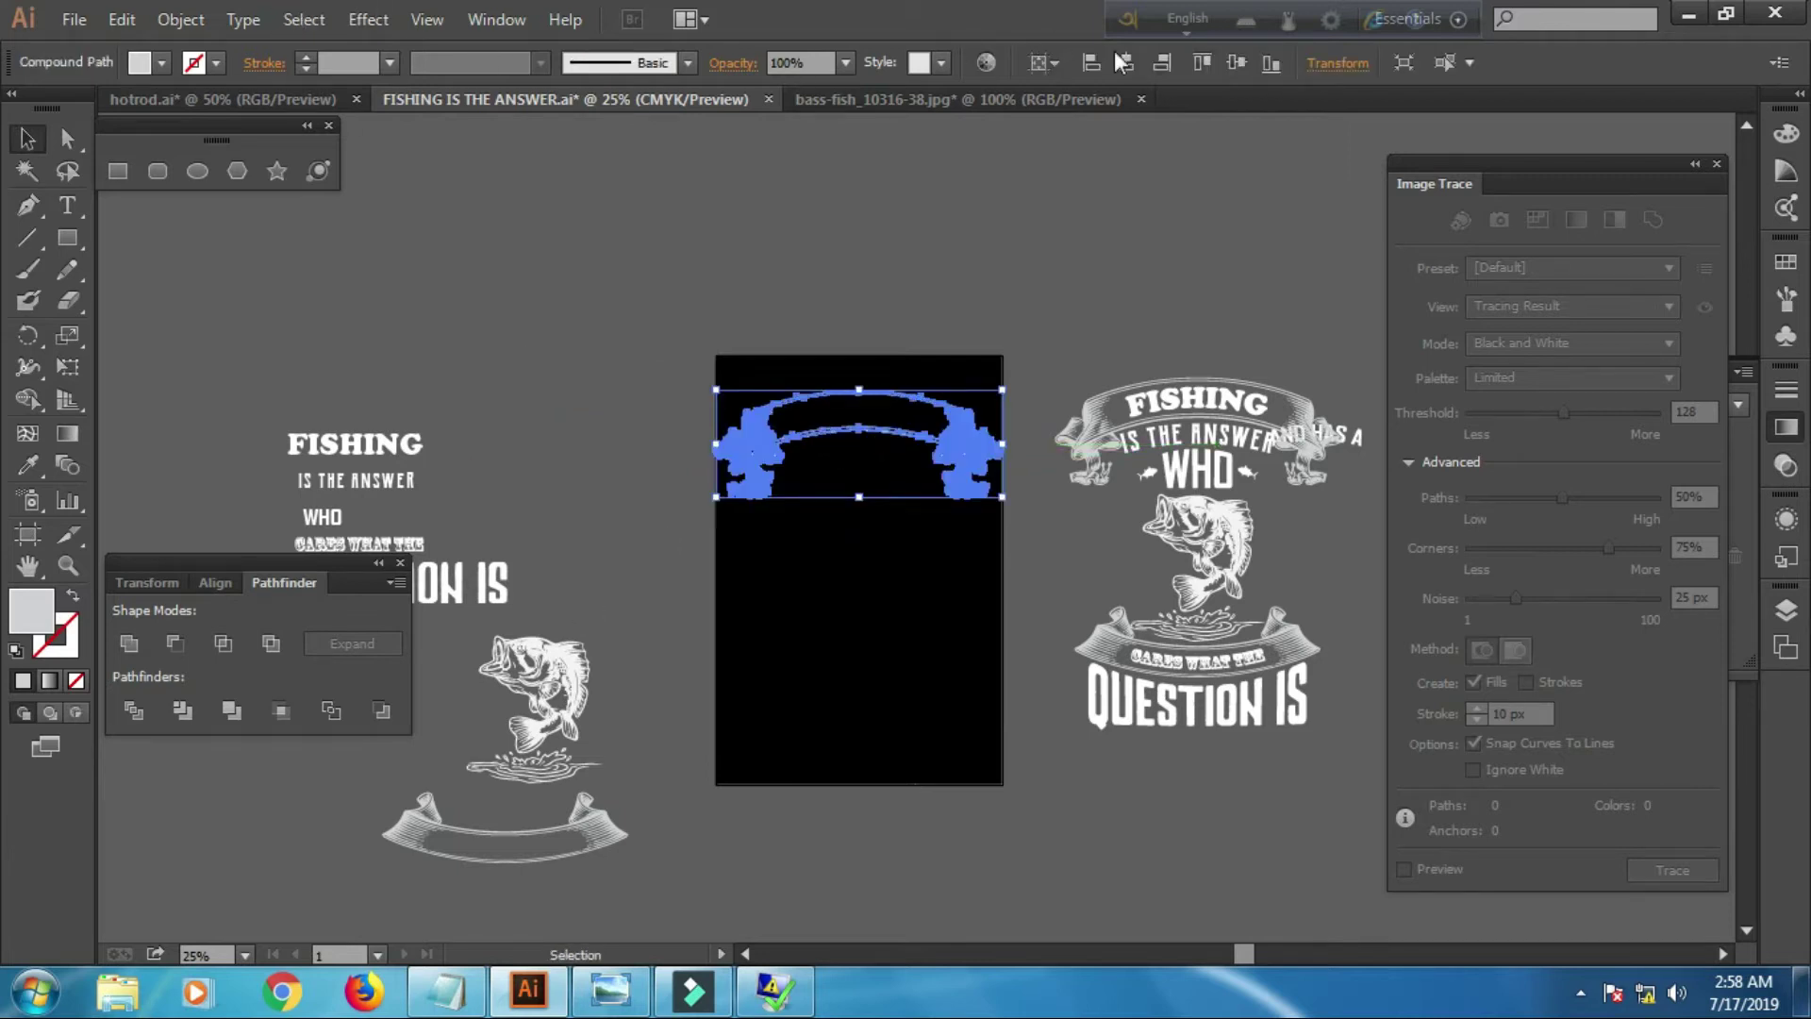
{"action": "left_click", "coordinate": [1038, 62]}
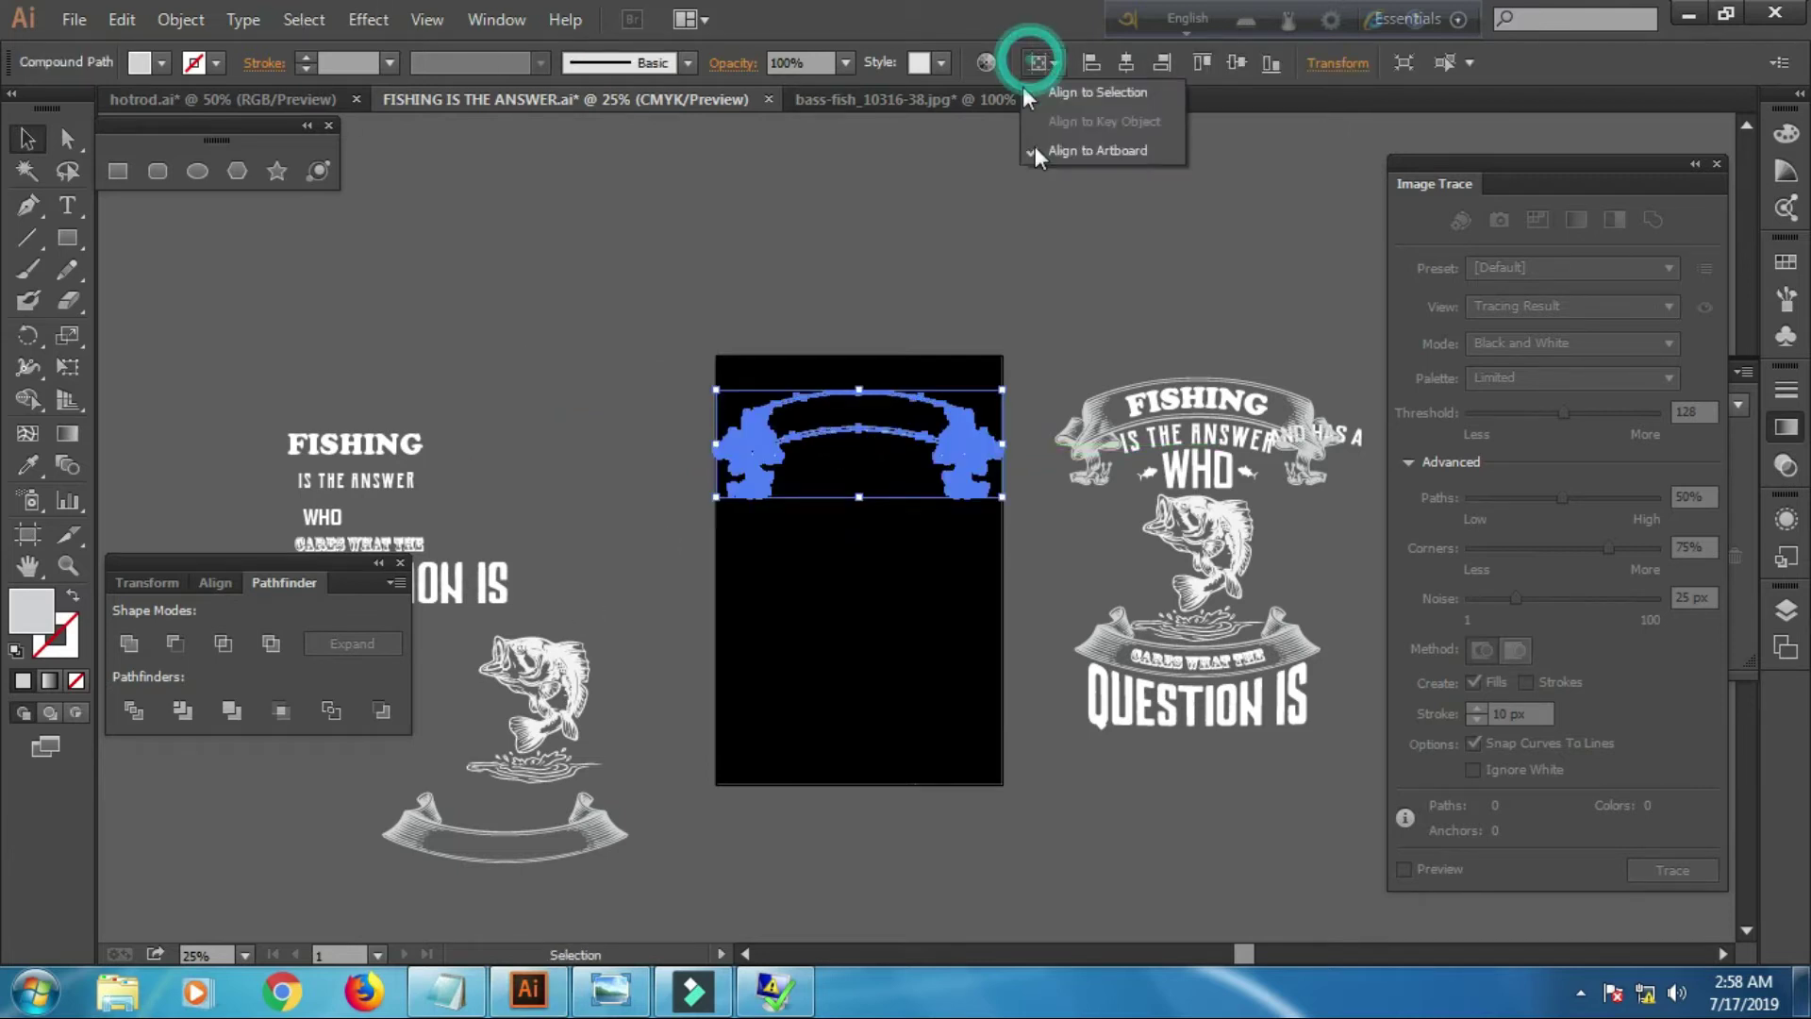
{"action": "left_click", "coordinate": [1213, 167]}
{"action": "left_click", "coordinate": [1128, 64]}
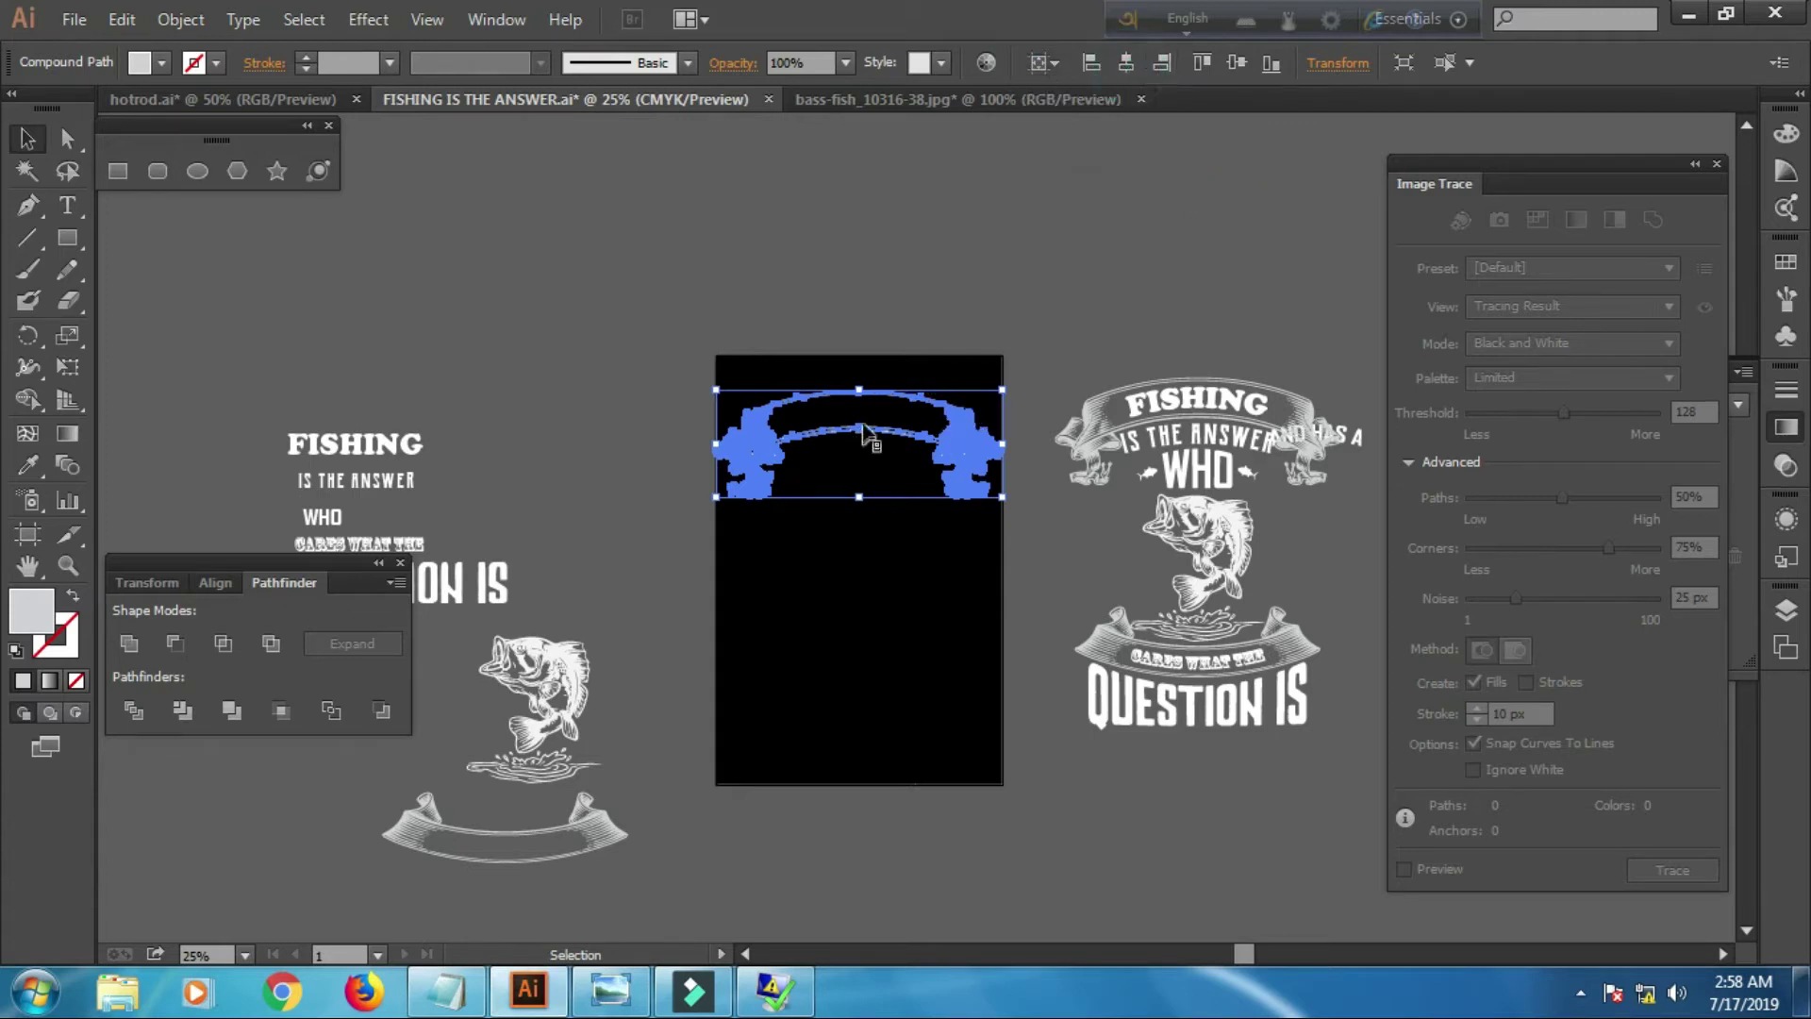
{"action": "left_click", "coordinate": [982, 271]}
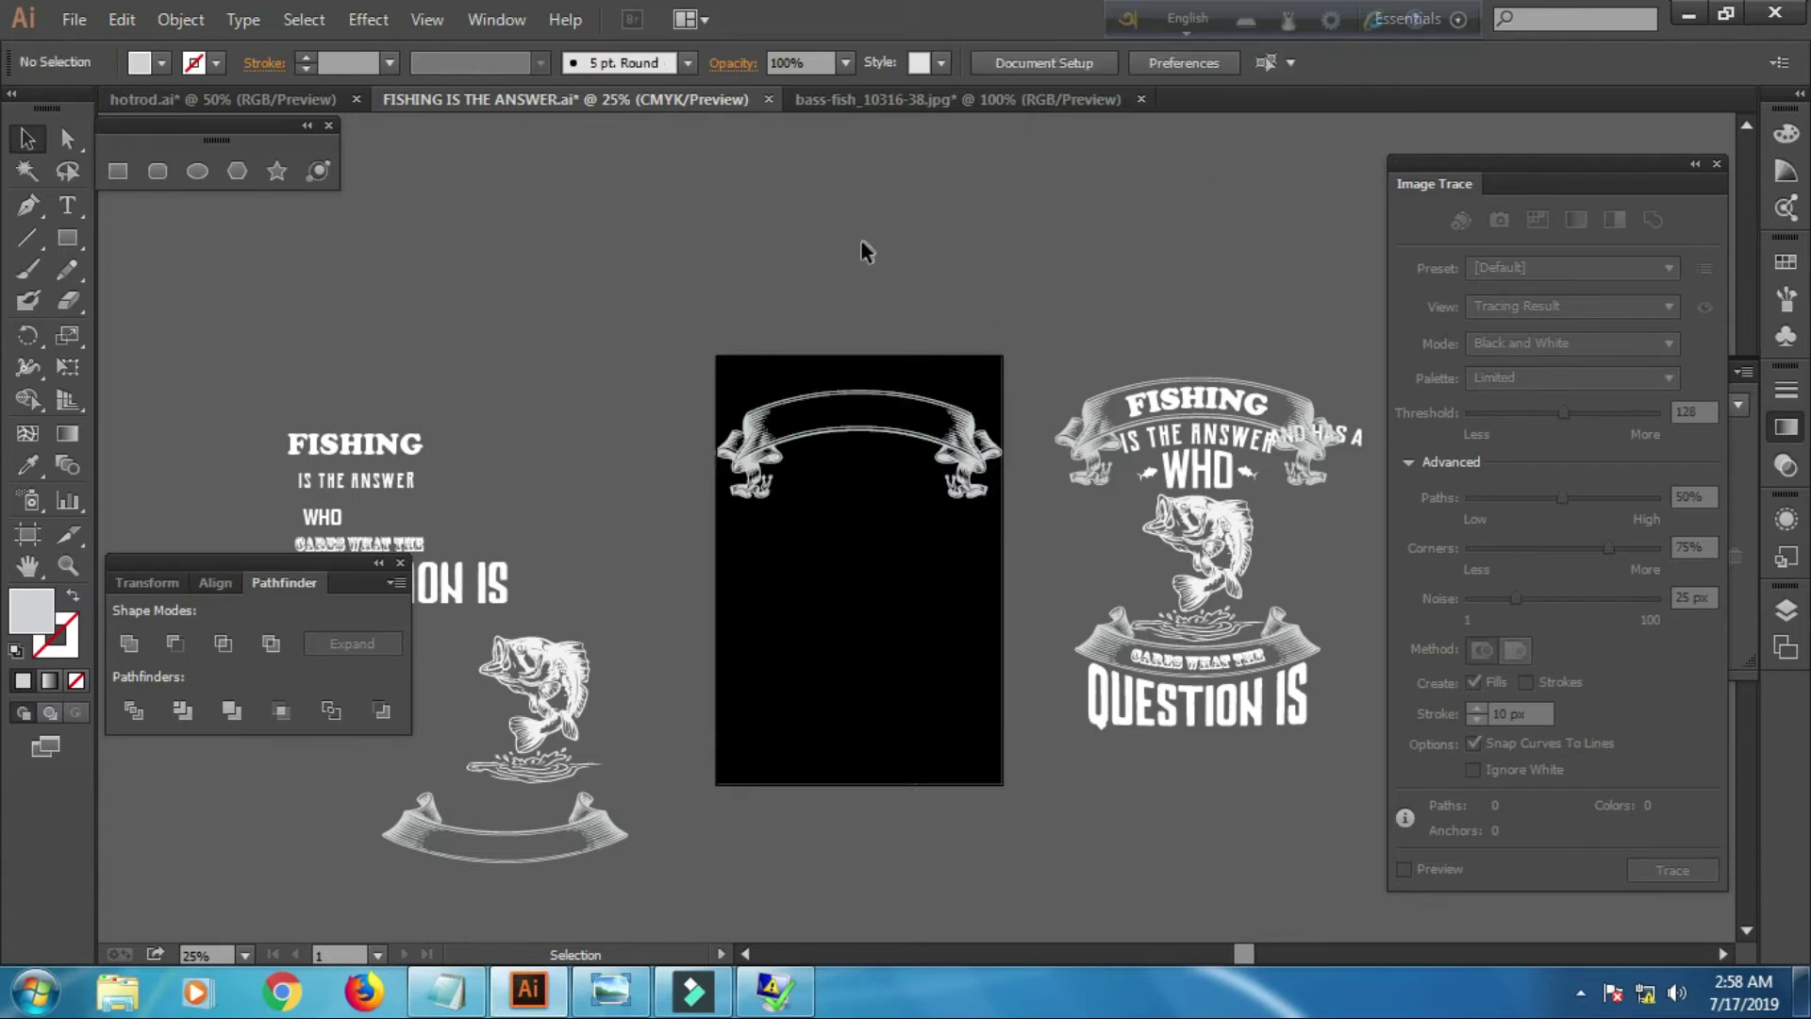
{"action": "scroll", "coordinate": [862, 238], "scroll_direction": "down", "scroll_amount": 1}
{"action": "left_click", "coordinate": [340, 387]}
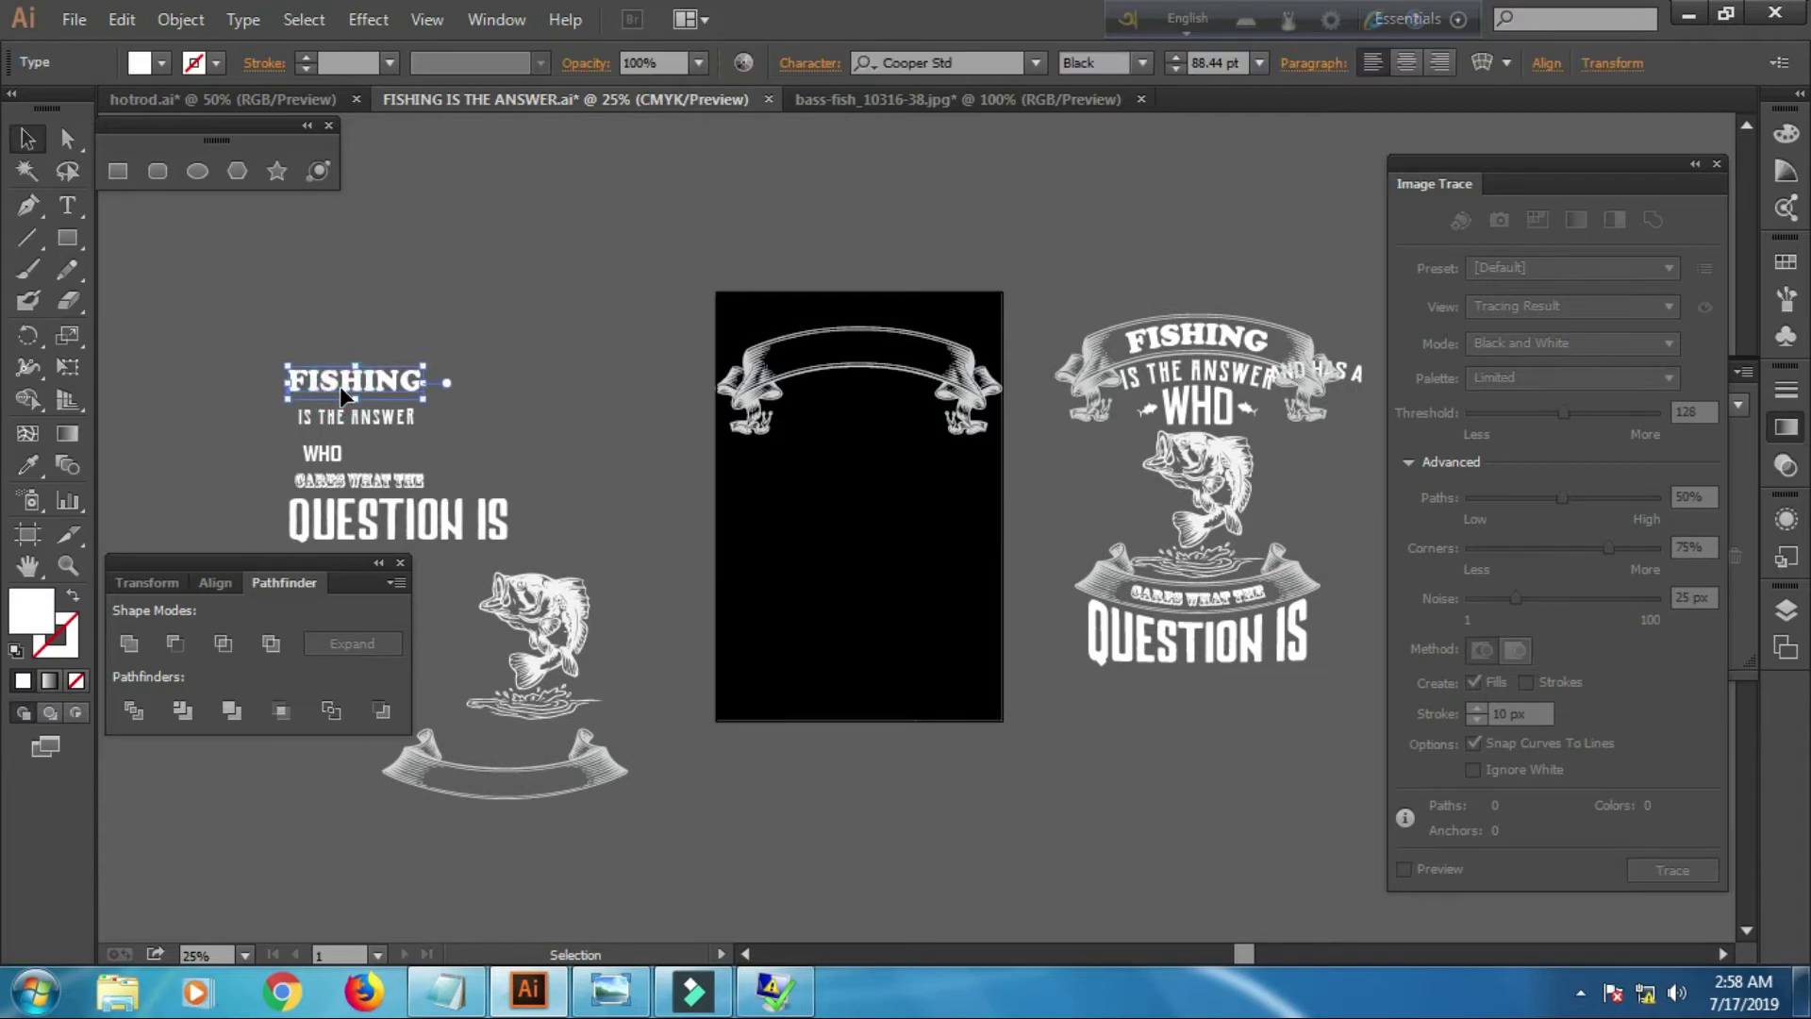
Duplicate the FISHING text above the slogan stack and check its stacking-order options
{"action": "left_click_drag", "start_coordinate": [340, 387], "coordinate": [681, 441]}
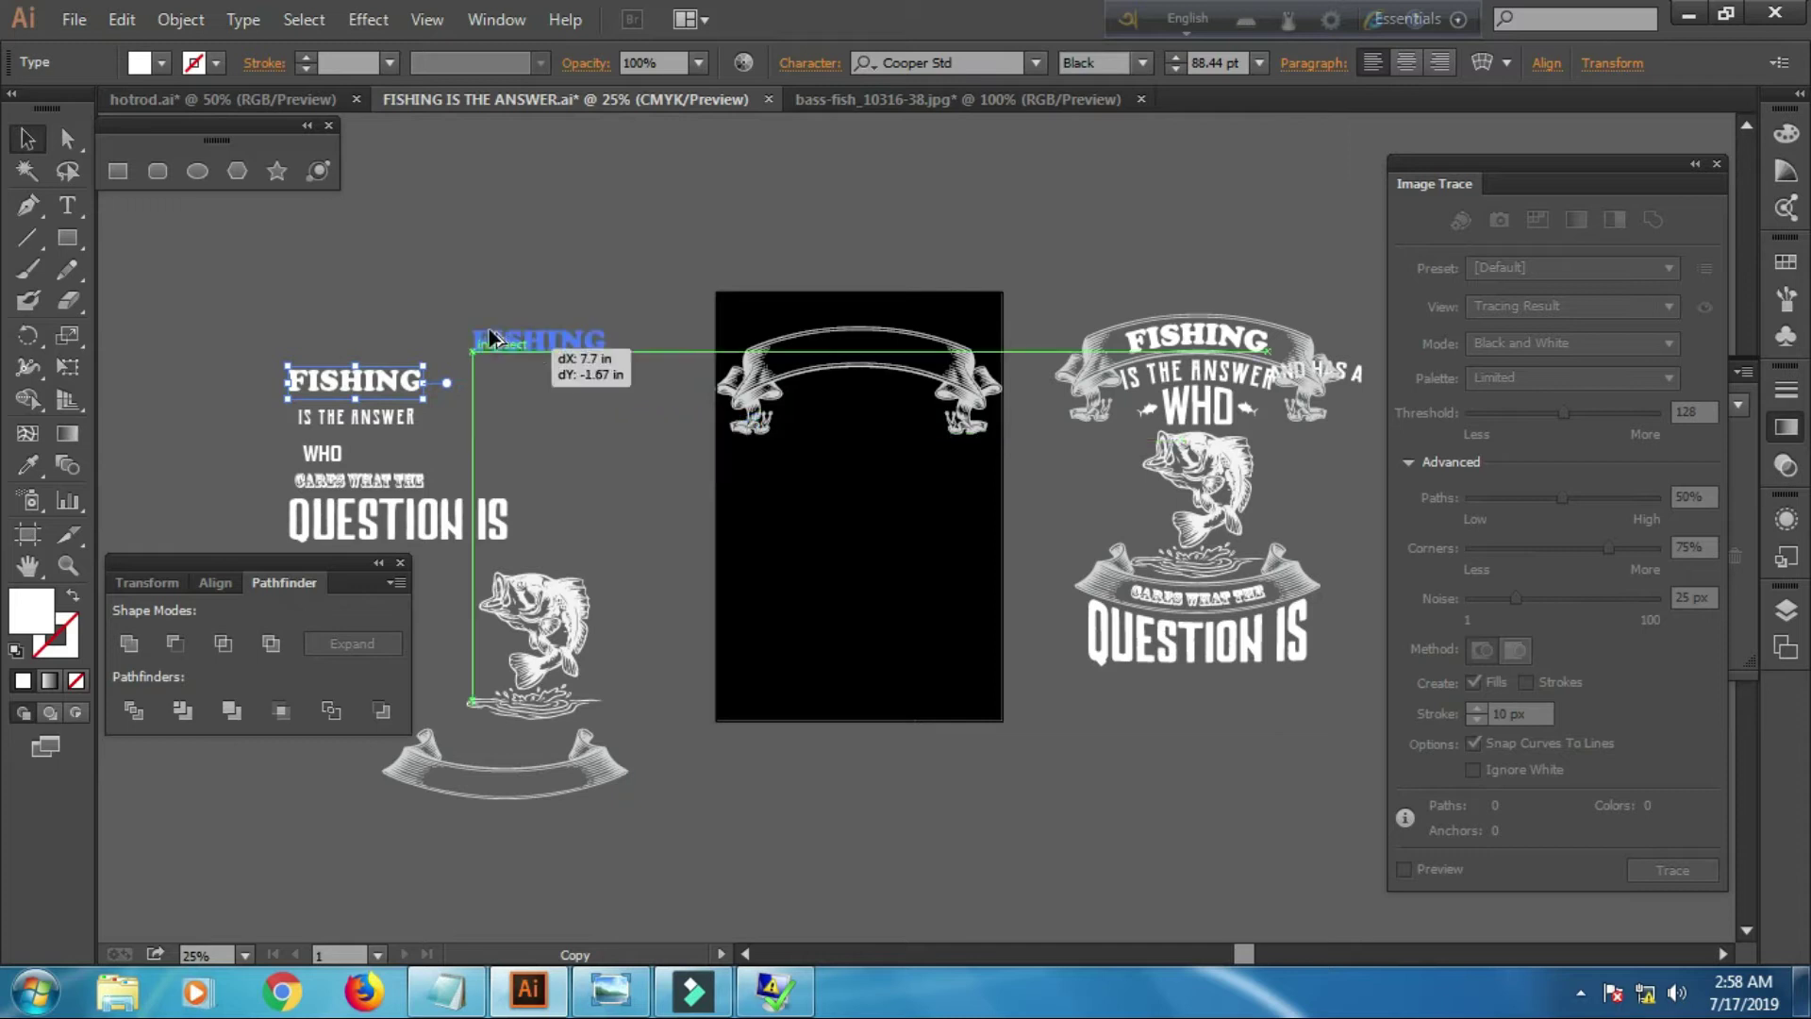
{"action": "left_click_drag", "start_coordinate": [681, 441], "coordinate": [500, 331]}
{"action": "left_click_drag", "start_coordinate": [268, 361], "coordinate": [472, 530]}
{"action": "right_click", "coordinate": [382, 492]}
{"action": "mouse_move", "coordinate": [455, 715]}
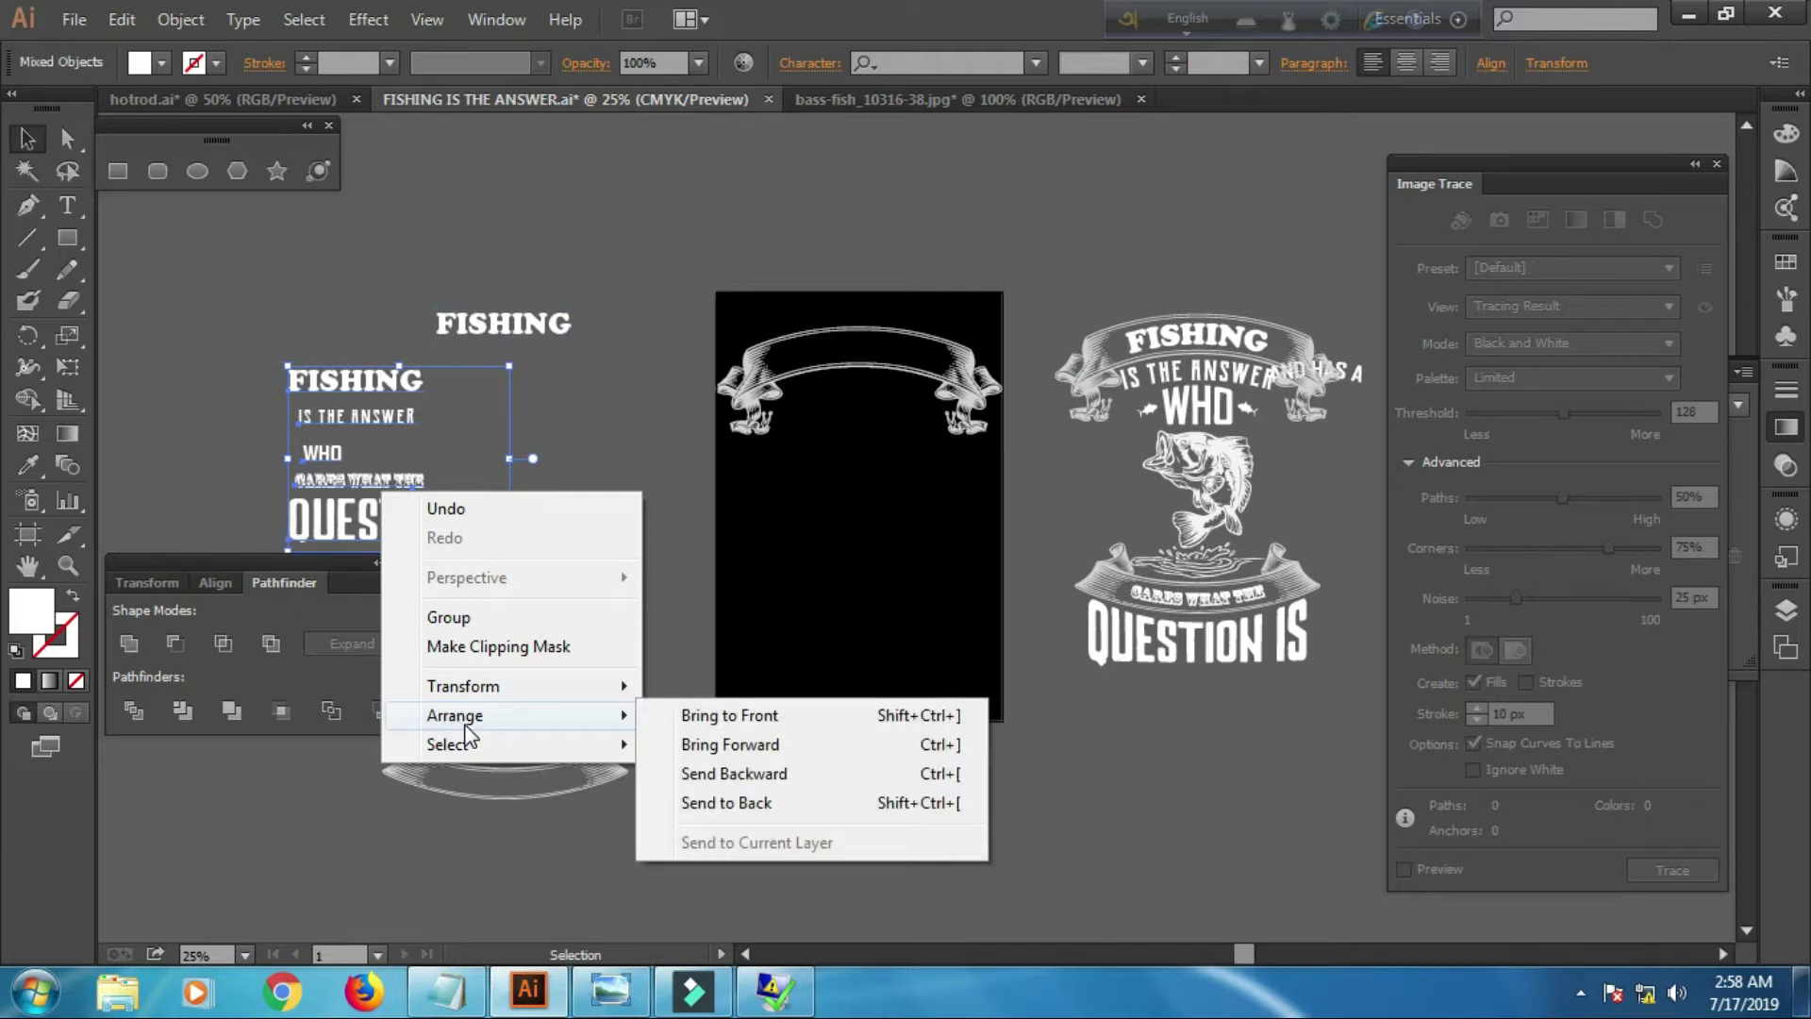
{"action": "left_click", "coordinate": [271, 371]}
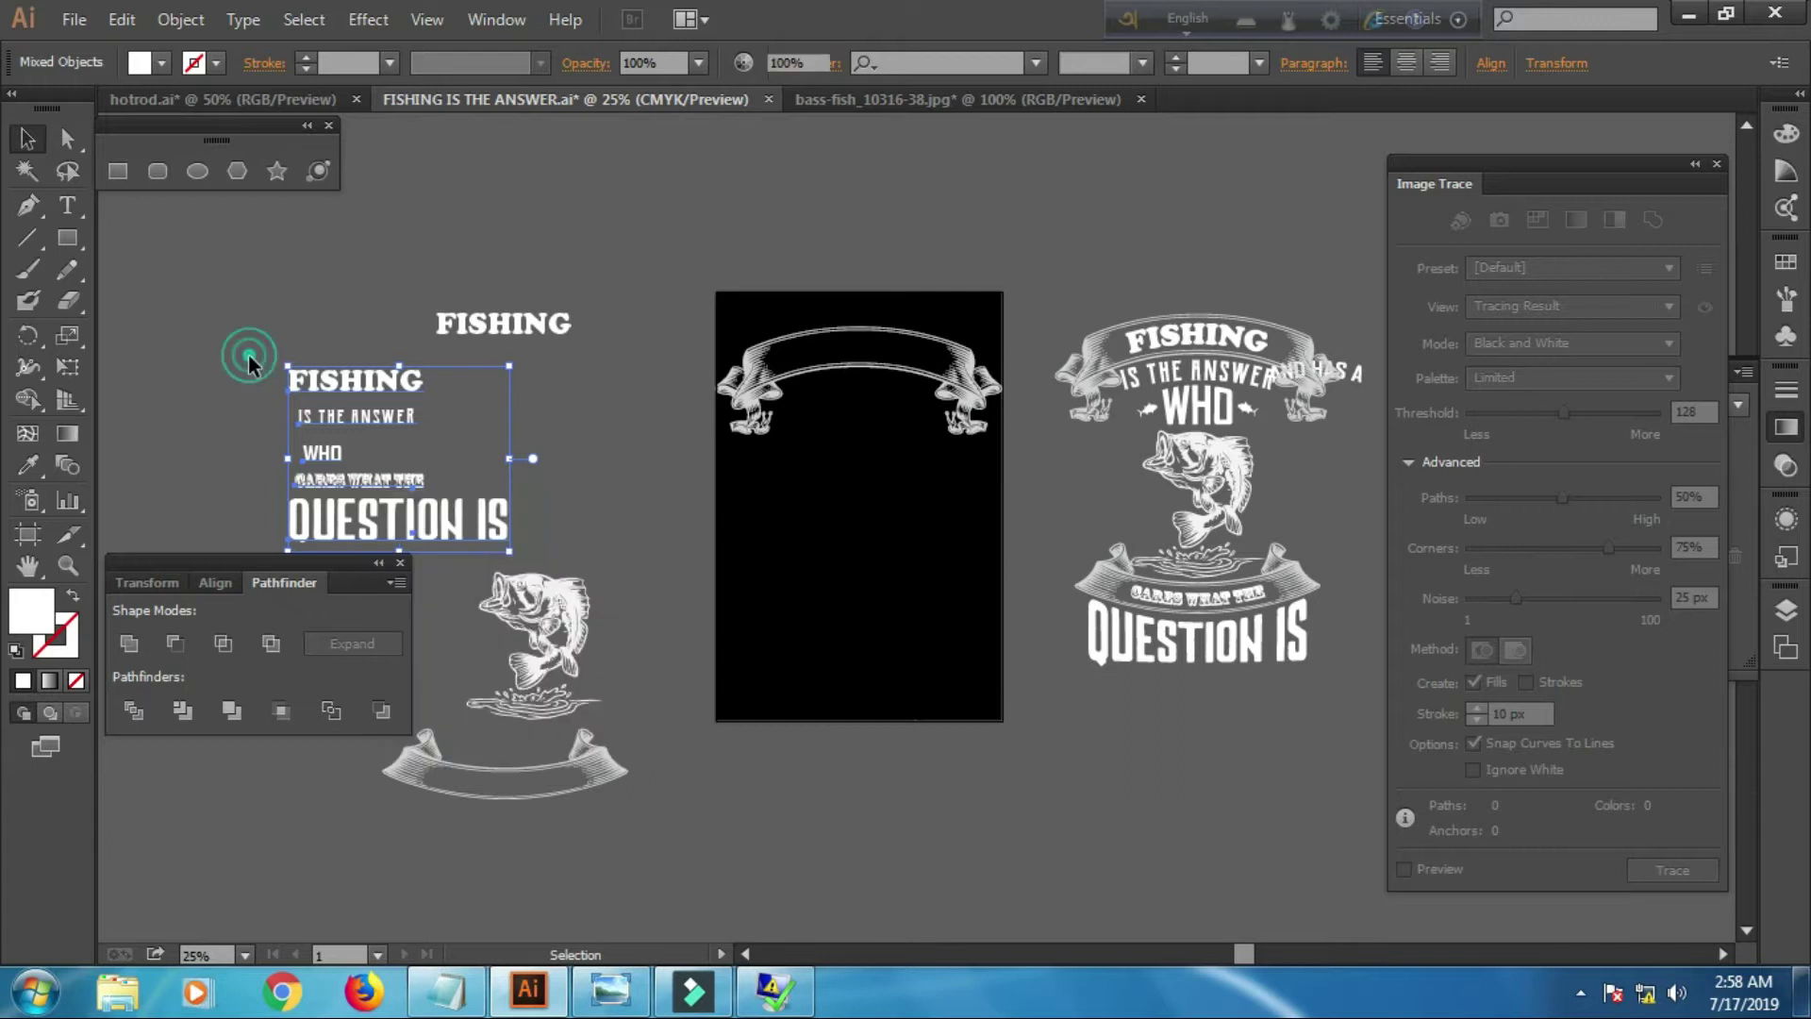
Recheck the slogan block's options, then drag the loose FISHING onto the top banner
{"action": "left_click", "coordinate": [481, 523]}
{"action": "right_click", "coordinate": [474, 517]}
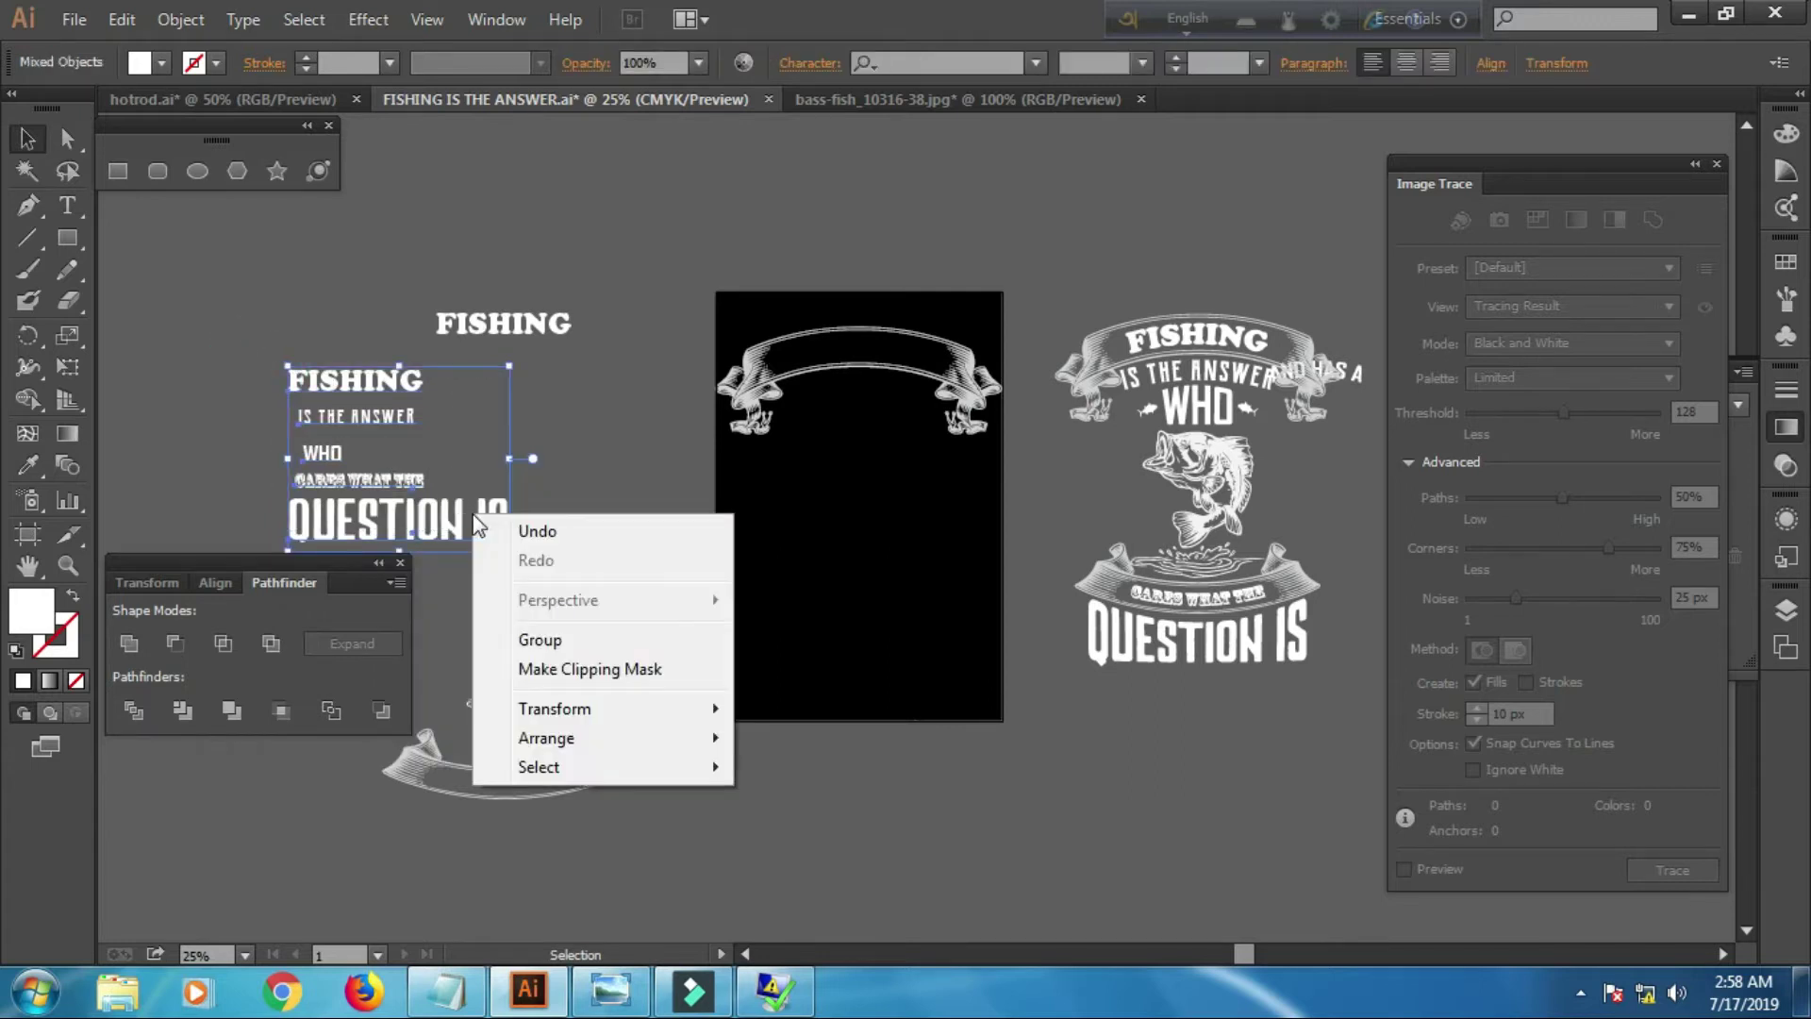
{"action": "left_click", "coordinate": [591, 460]}
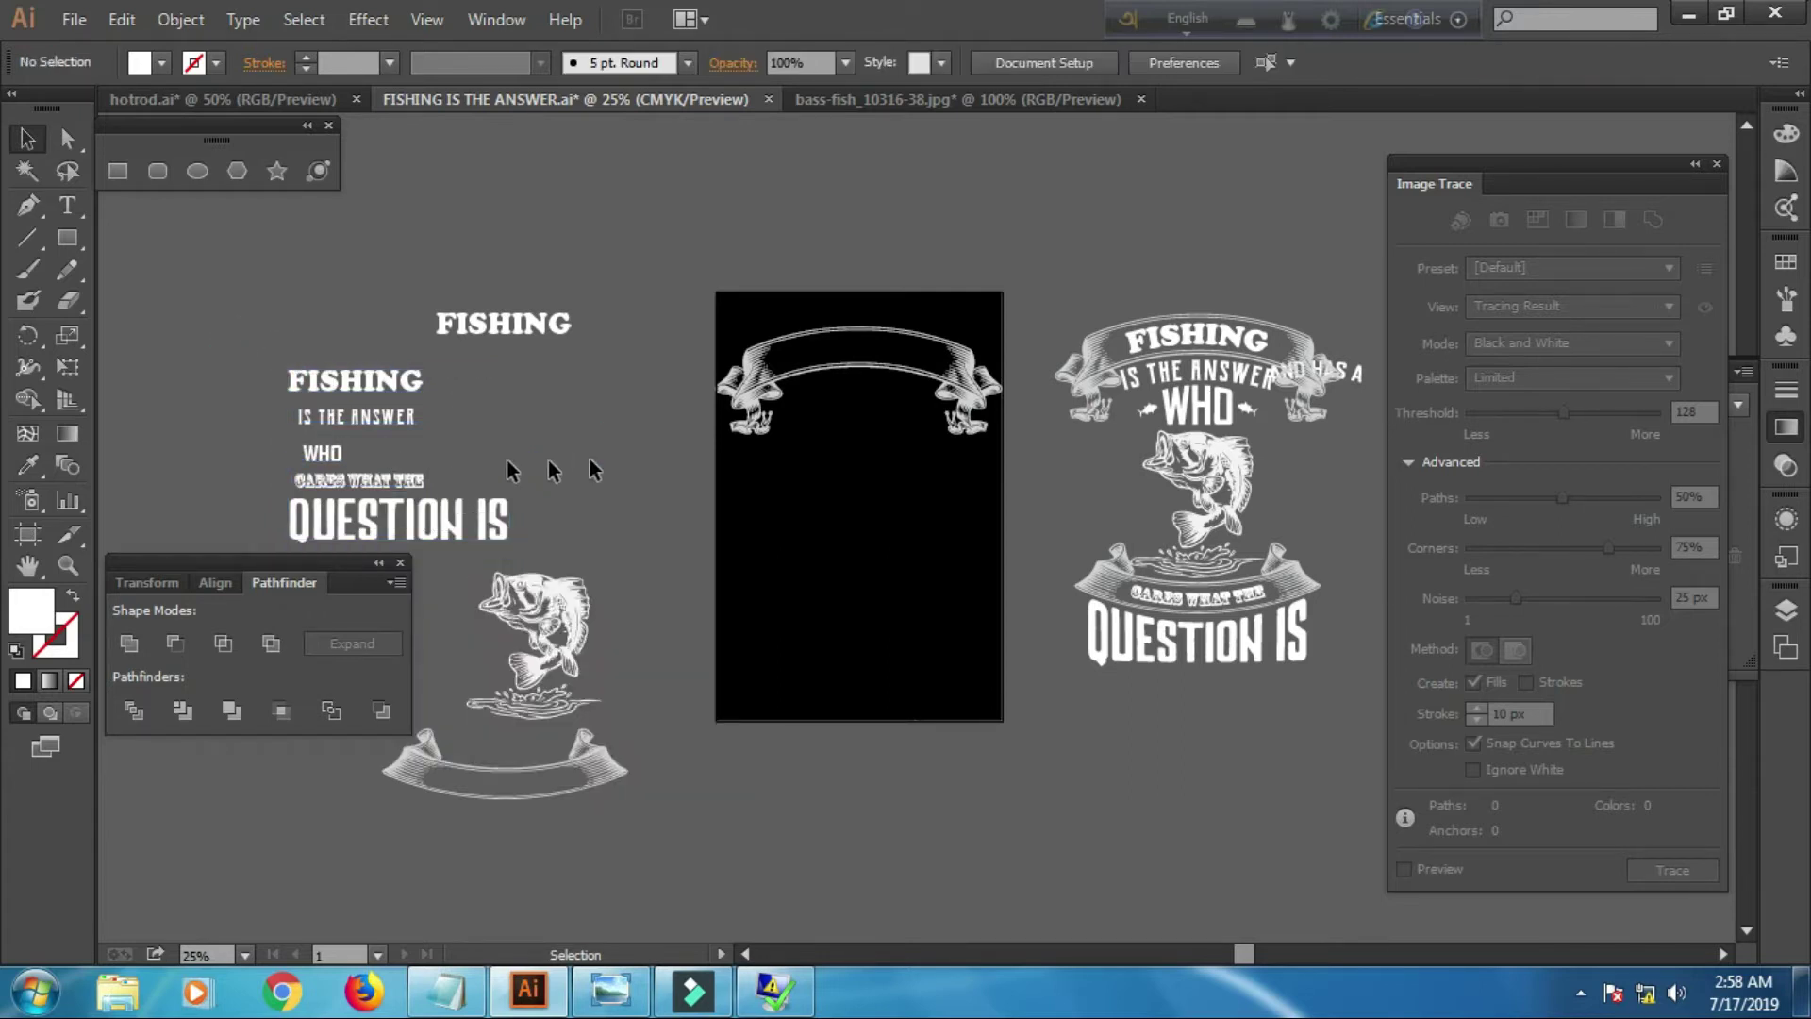
{"action": "left_click", "coordinate": [555, 326]}
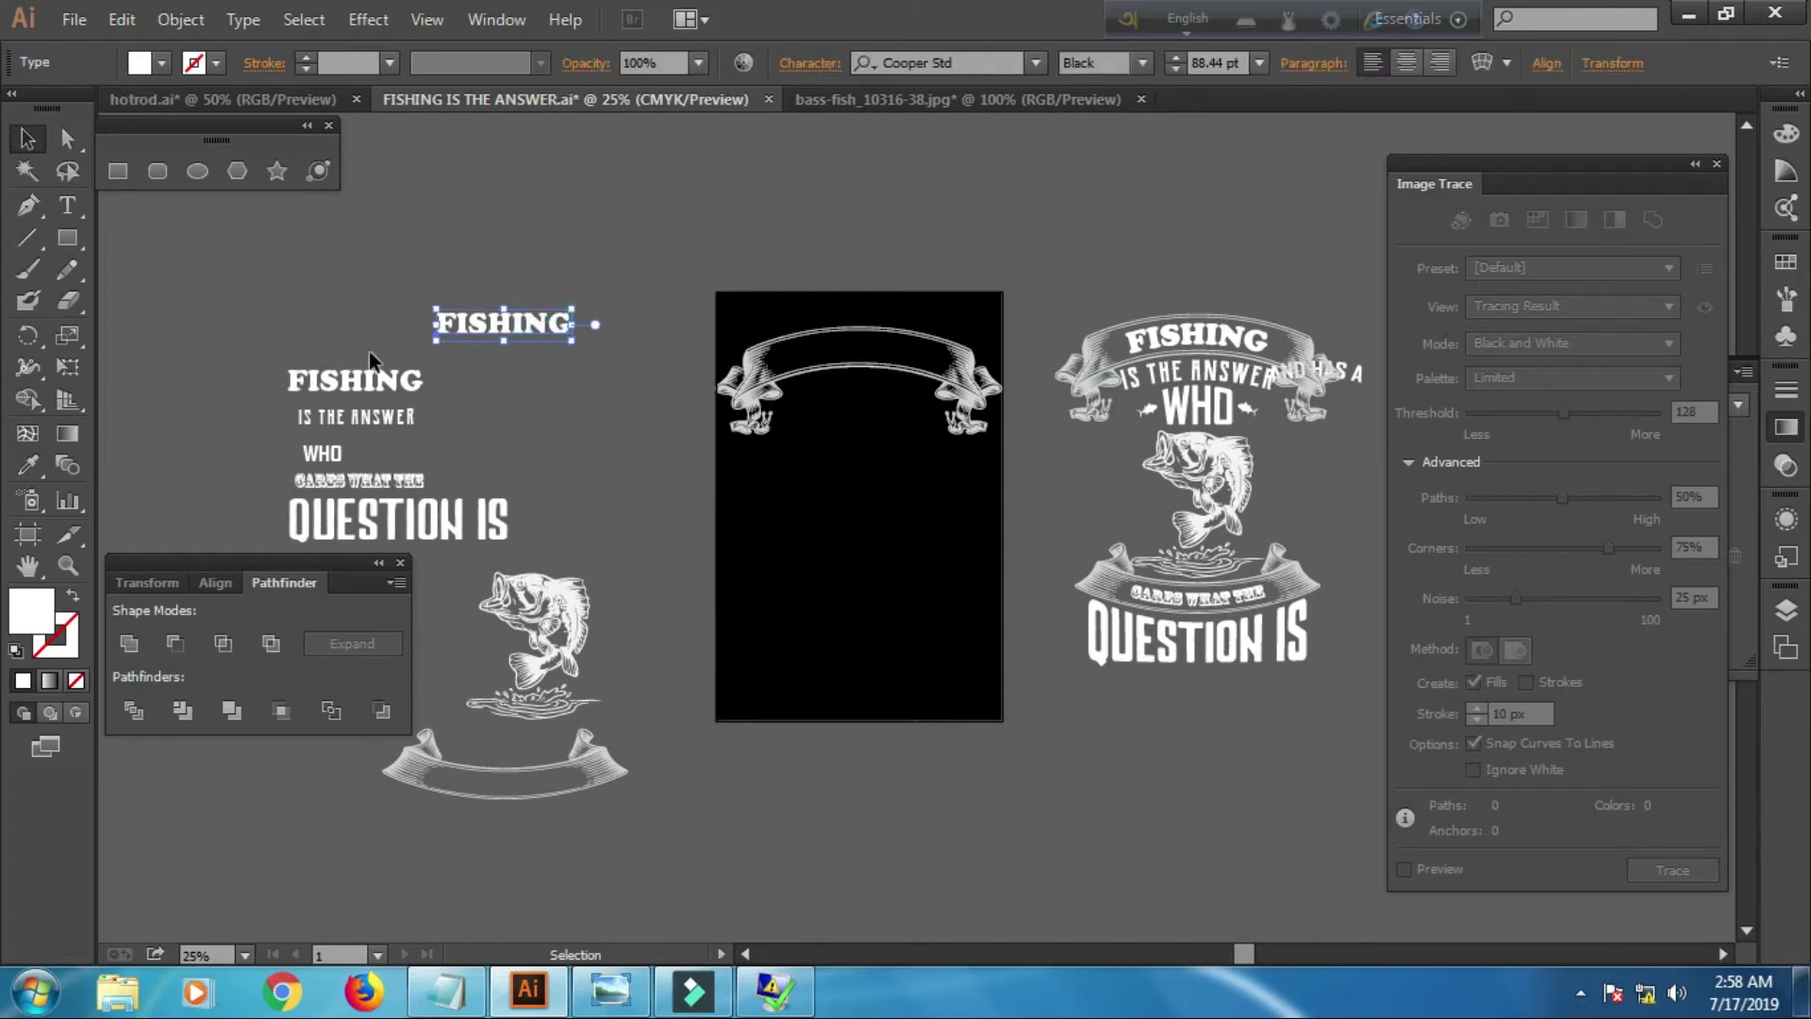
{"action": "left_click_drag", "start_coordinate": [514, 336], "coordinate": [866, 362]}
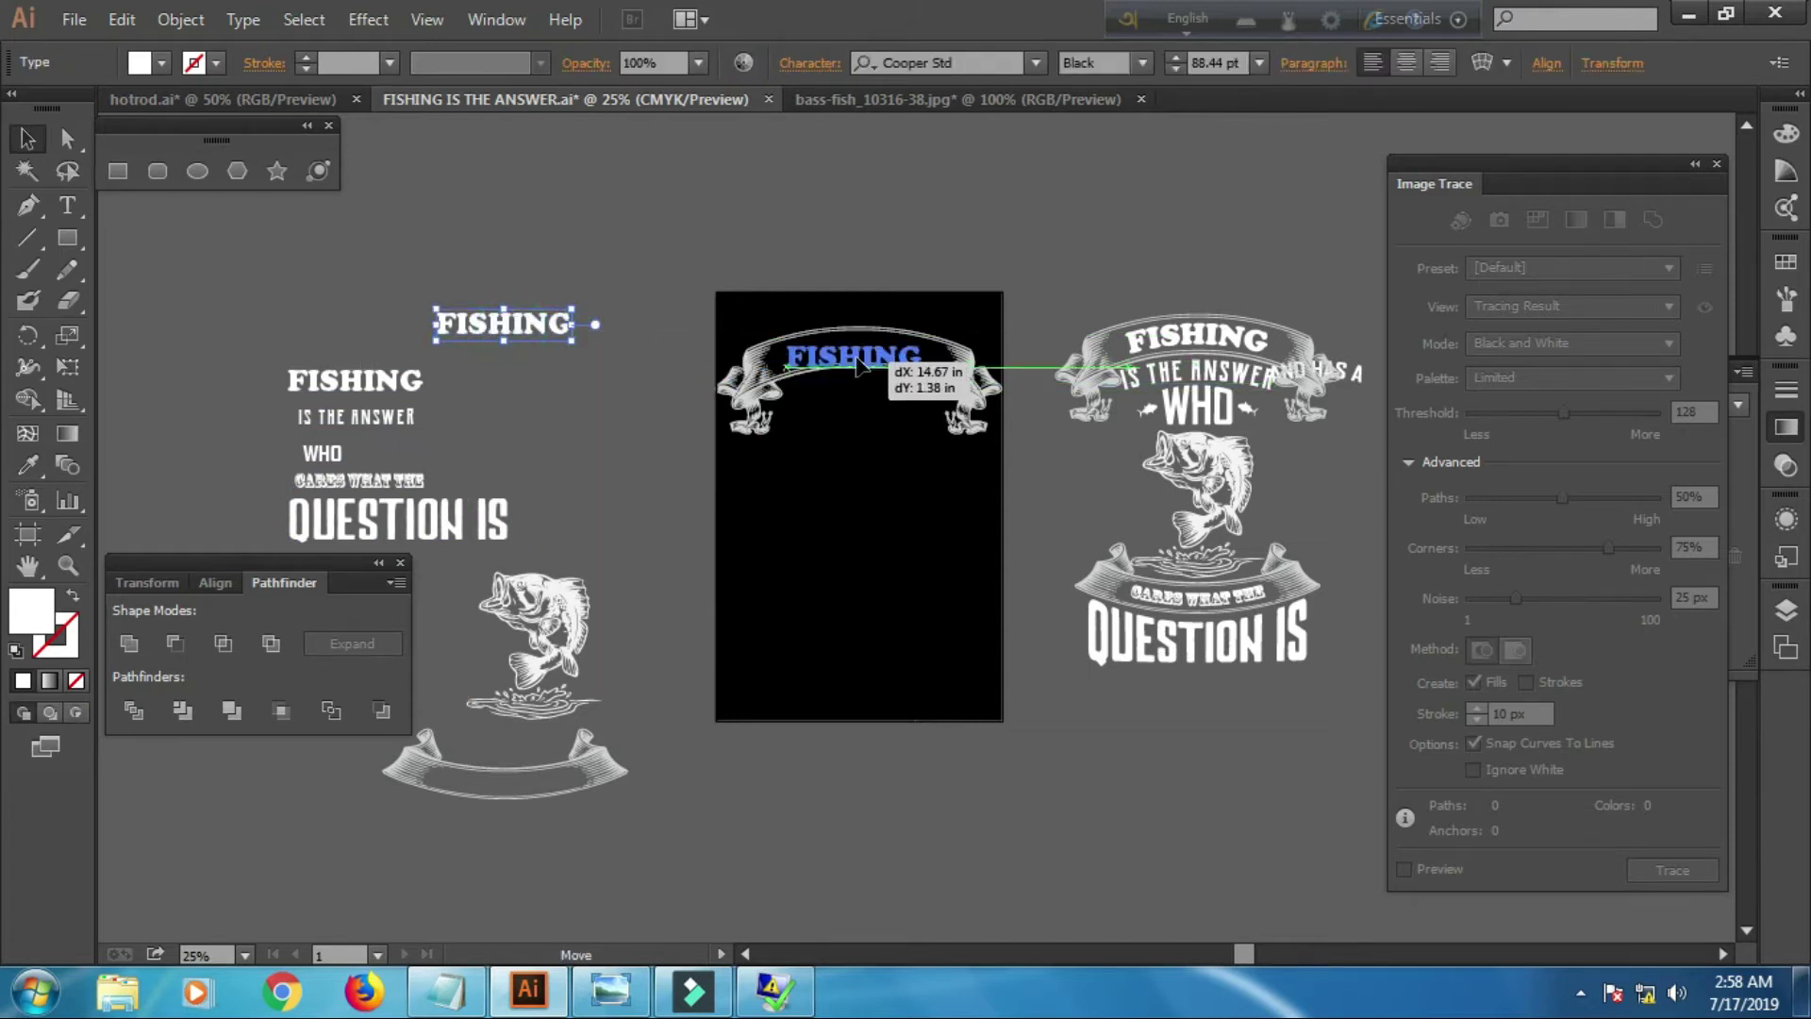
{"action": "right_click", "coordinate": [866, 362]}
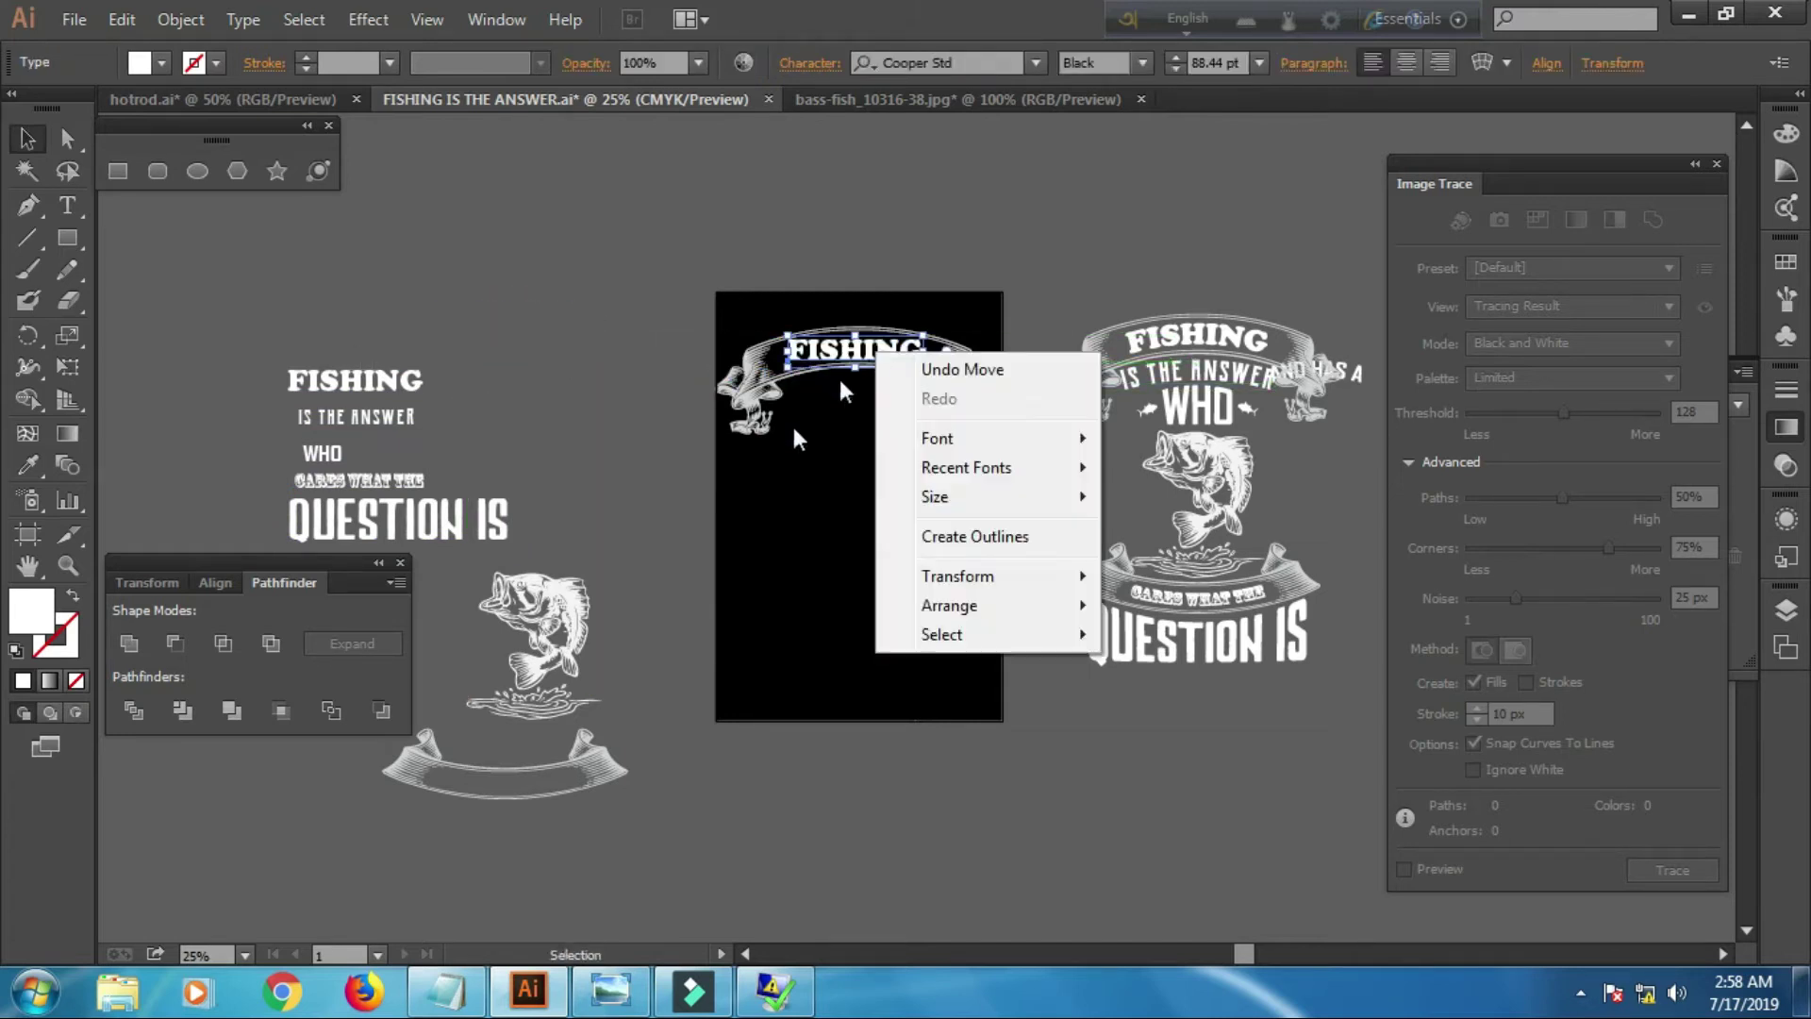
Convert FISHING to outlines and centre it horizontally on the artboard
{"action": "left_click", "coordinate": [932, 534]}
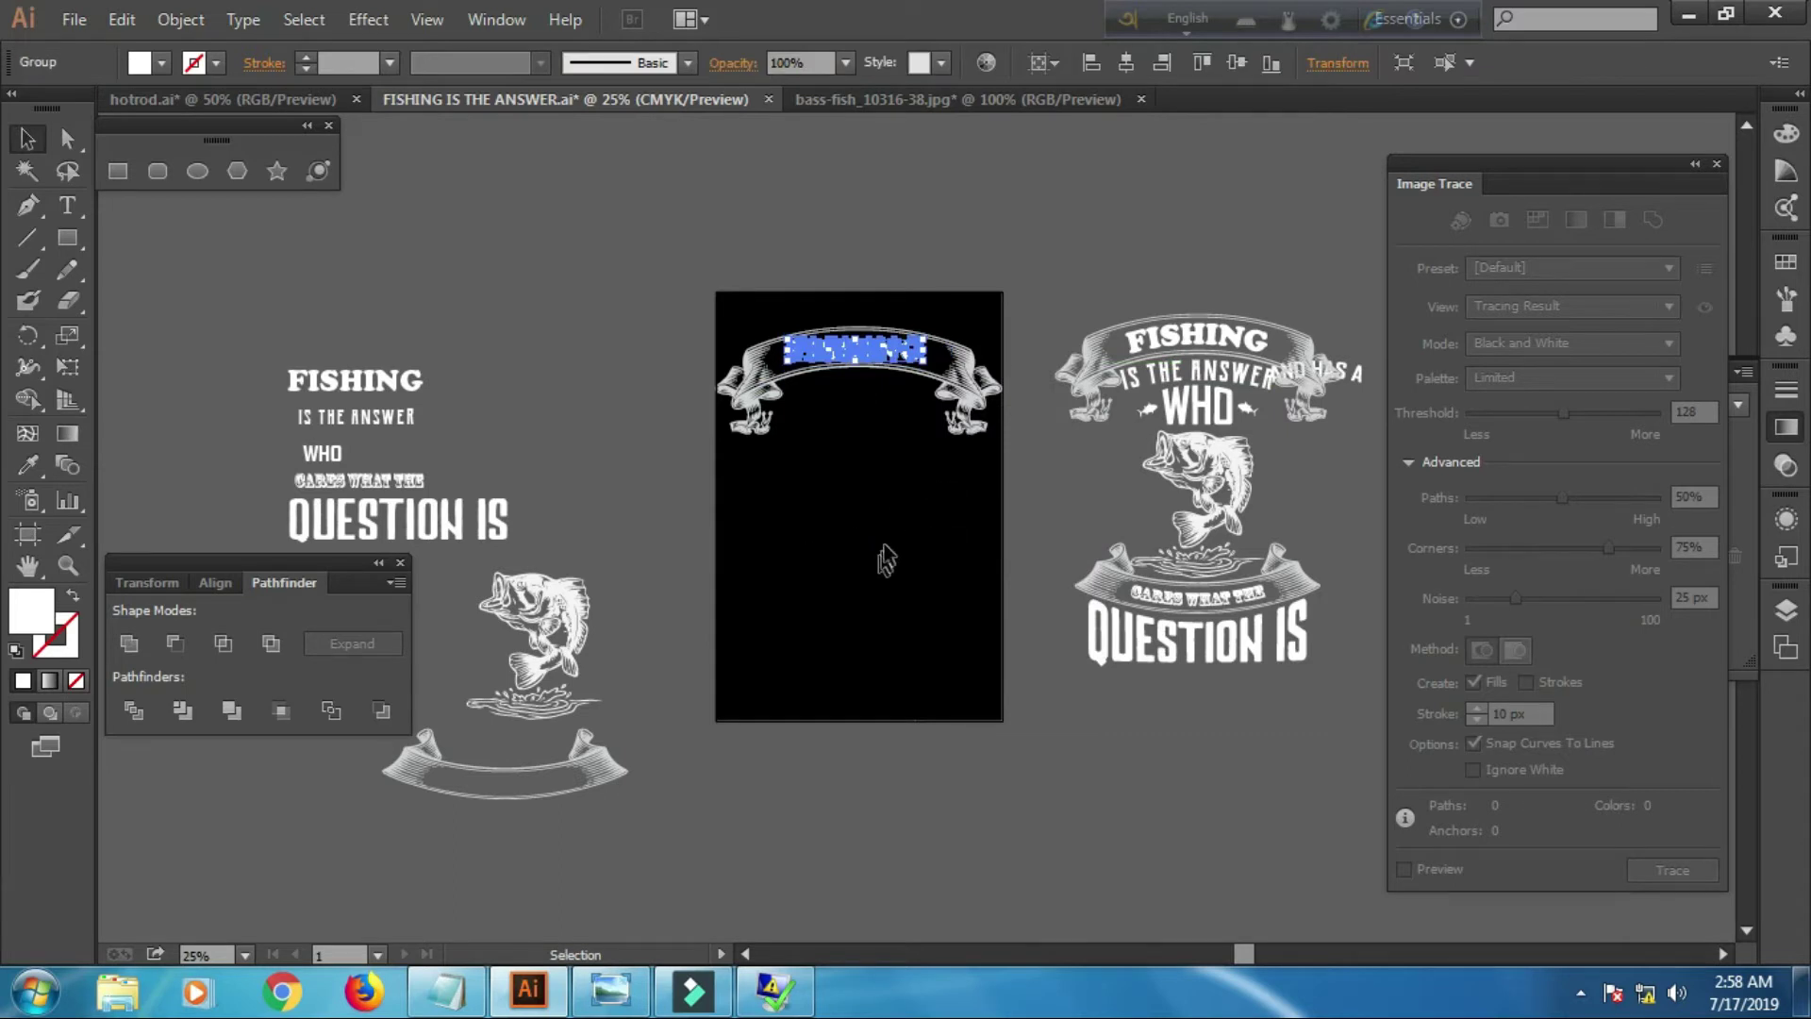
{"action": "scroll", "coordinate": [885, 541], "scroll_direction": "up", "scroll_amount": 1}
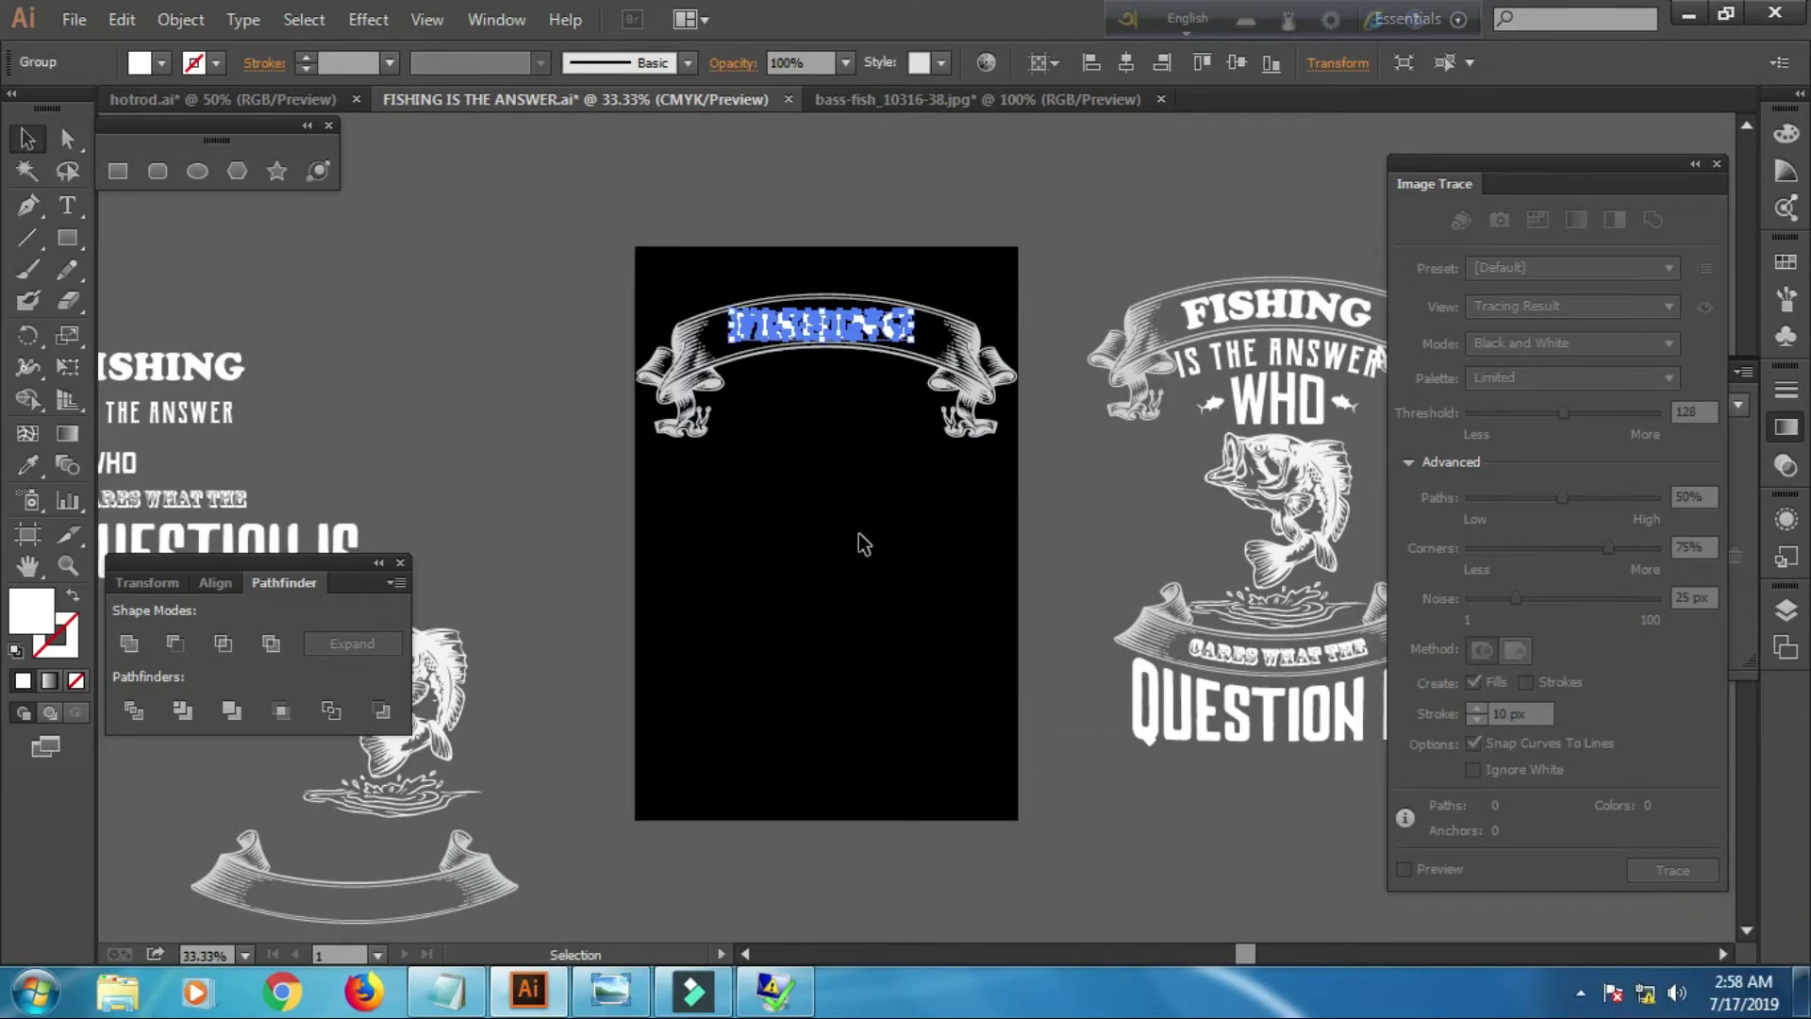
{"action": "scroll", "coordinate": [859, 534], "scroll_direction": "up", "scroll_amount": 1}
{"action": "scroll", "coordinate": [852, 515], "scroll_direction": "down", "scroll_amount": 1}
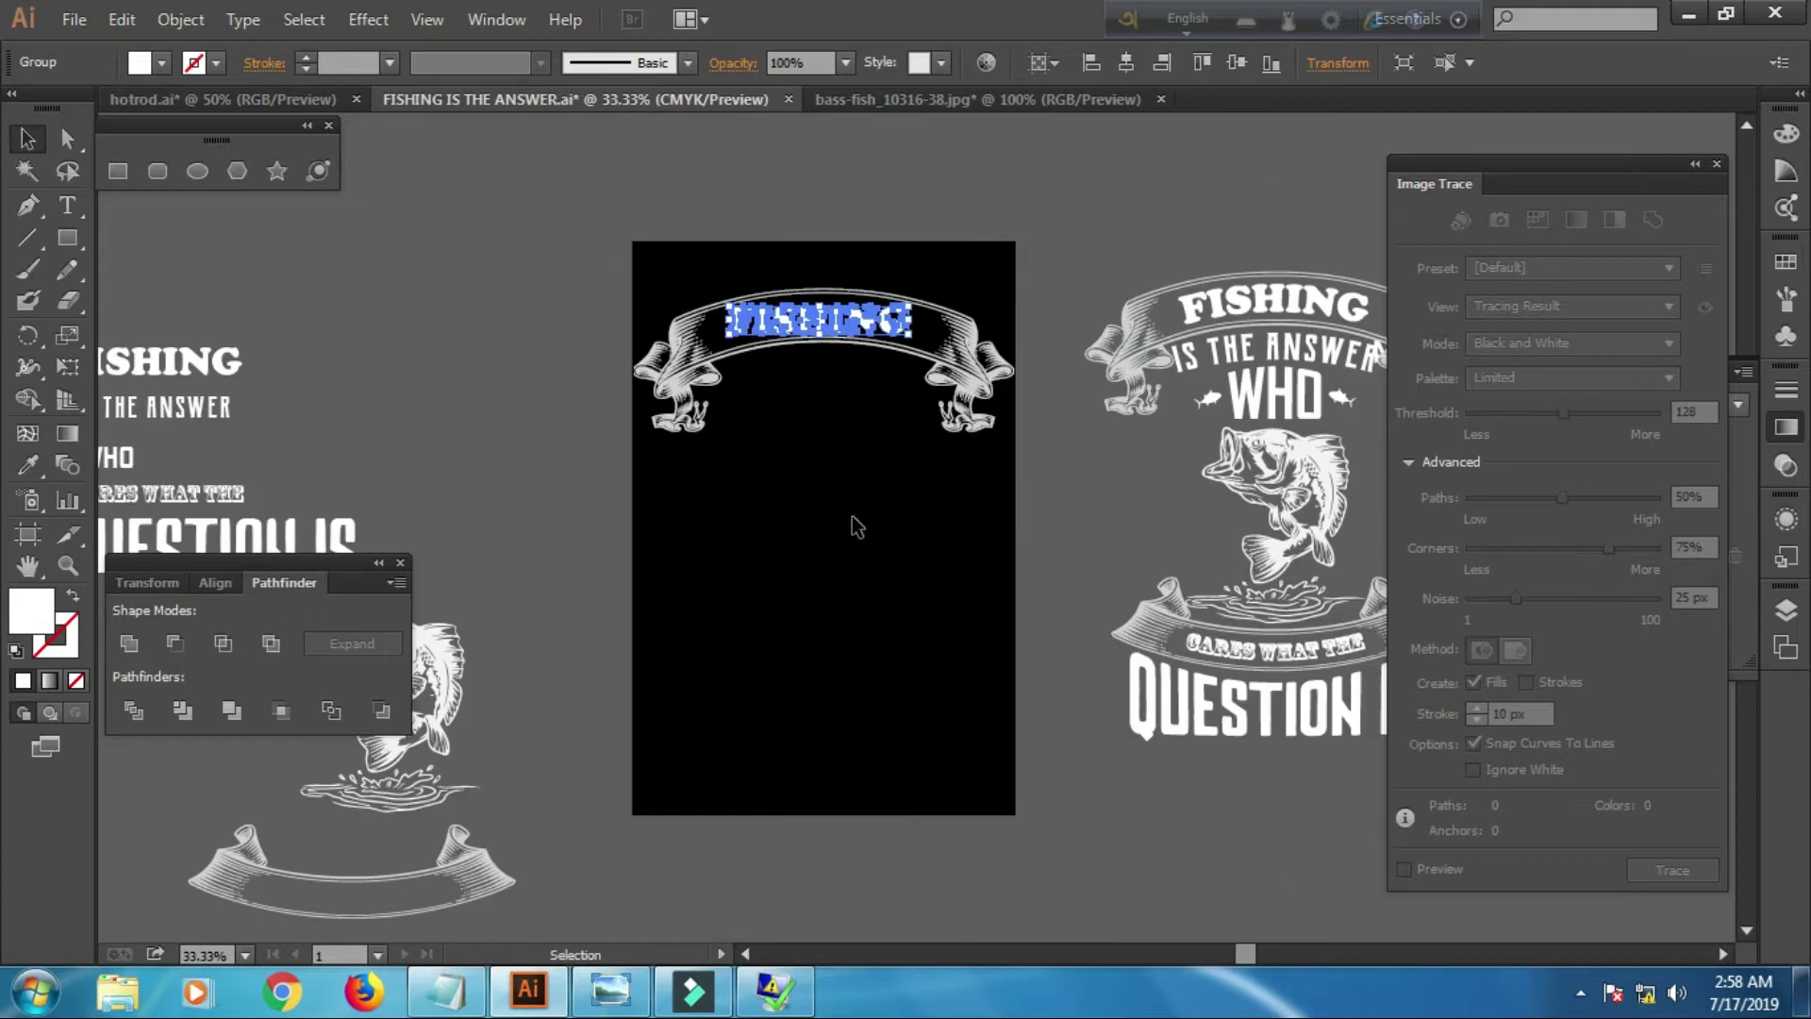
{"action": "left_click", "coordinate": [1125, 63]}
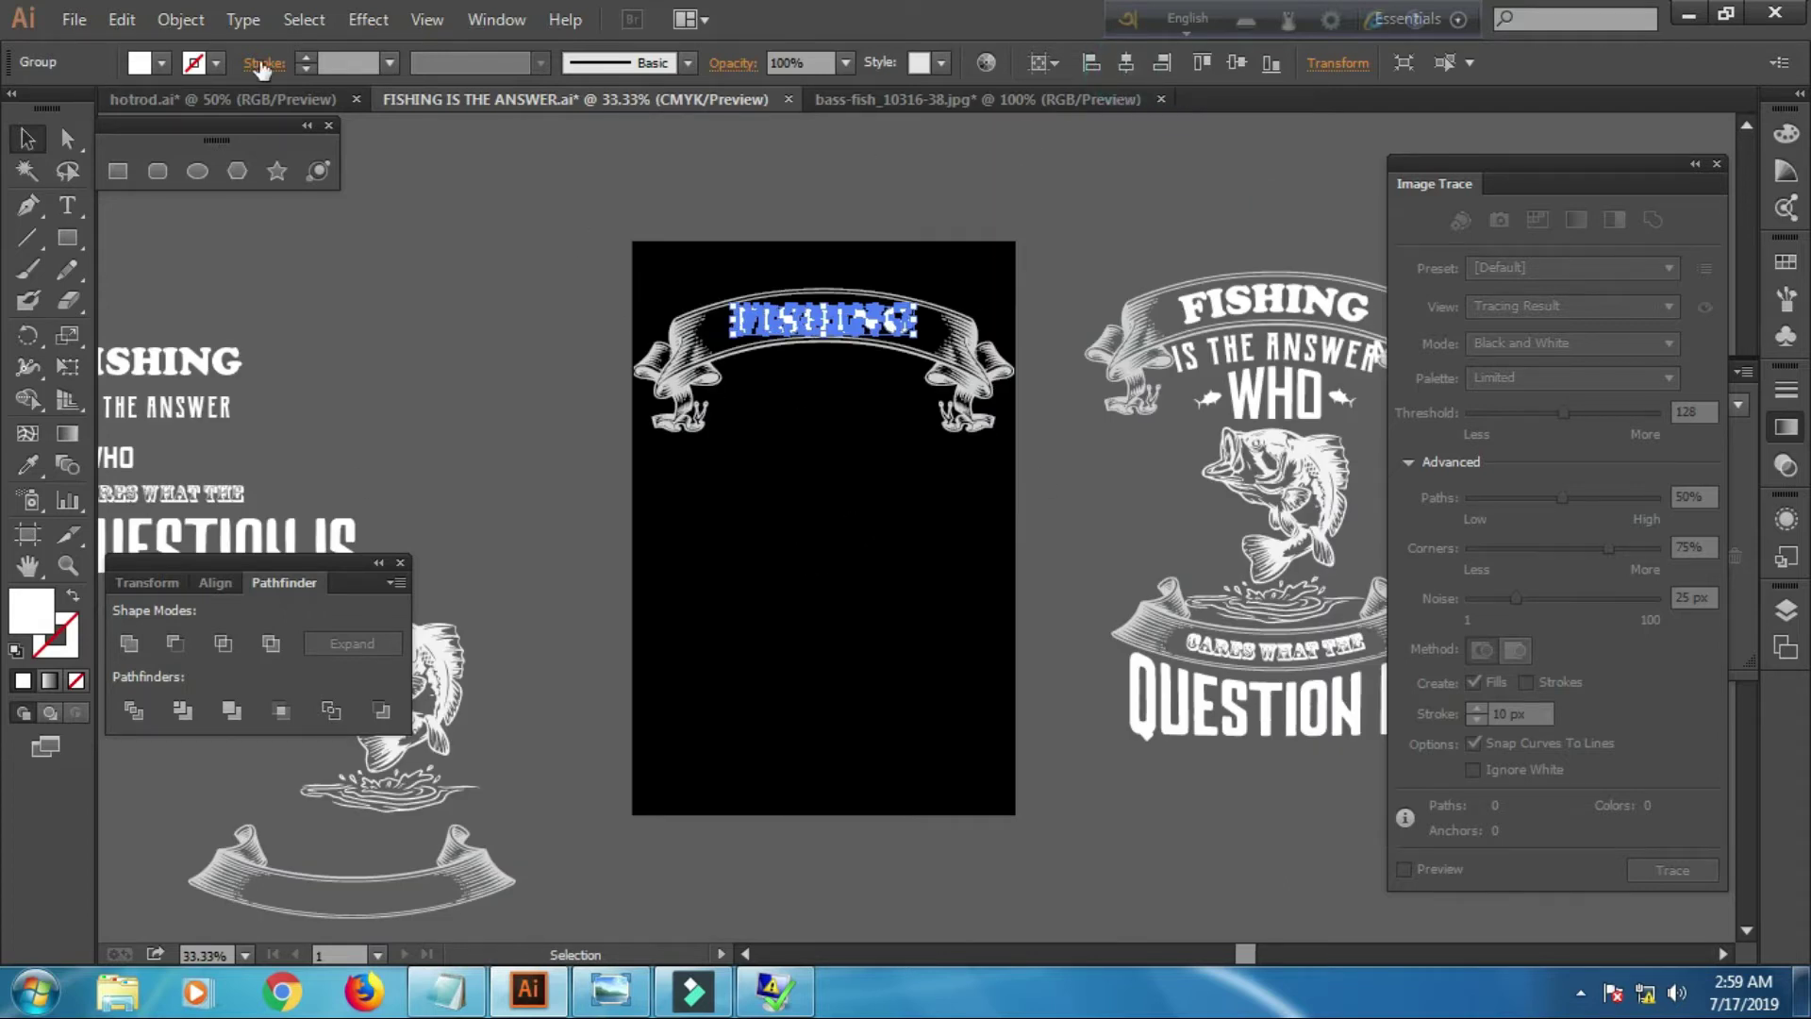
Apply an Arc warp of about 15% bend to FISHING and expand its appearance
{"action": "left_click", "coordinate": [367, 19]}
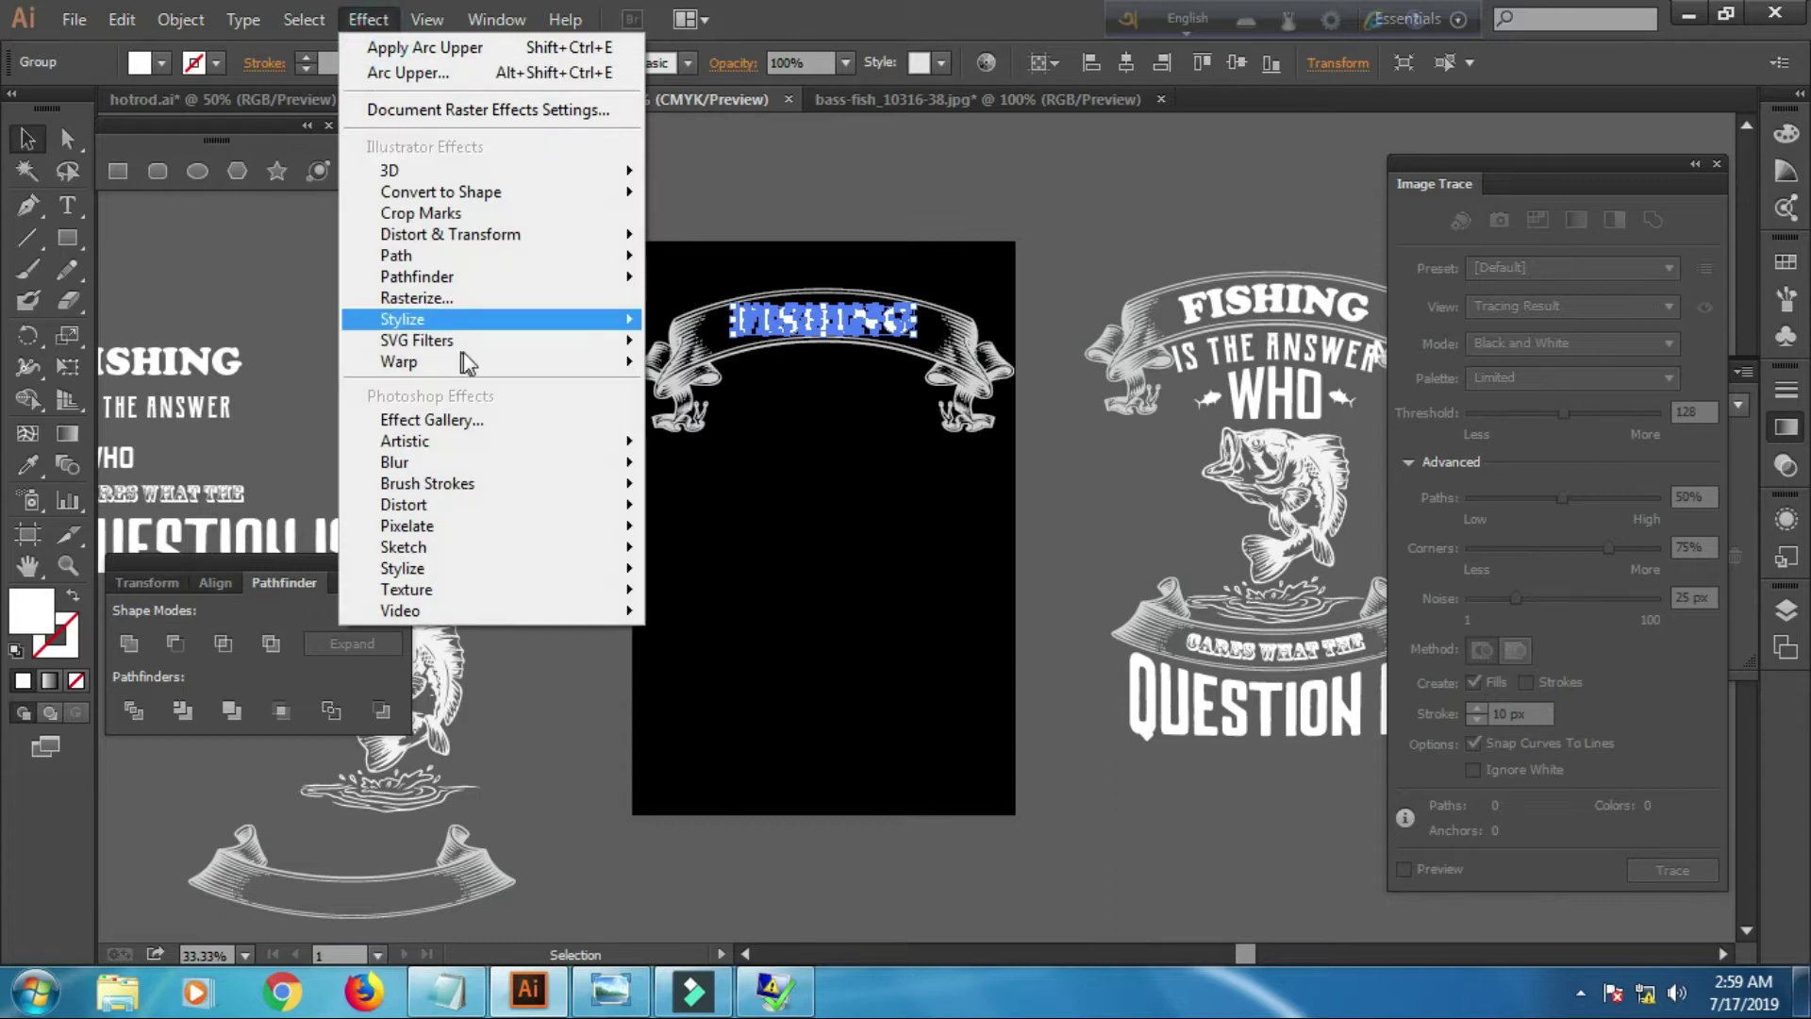
{"action": "mouse_move", "coordinate": [399, 361]}
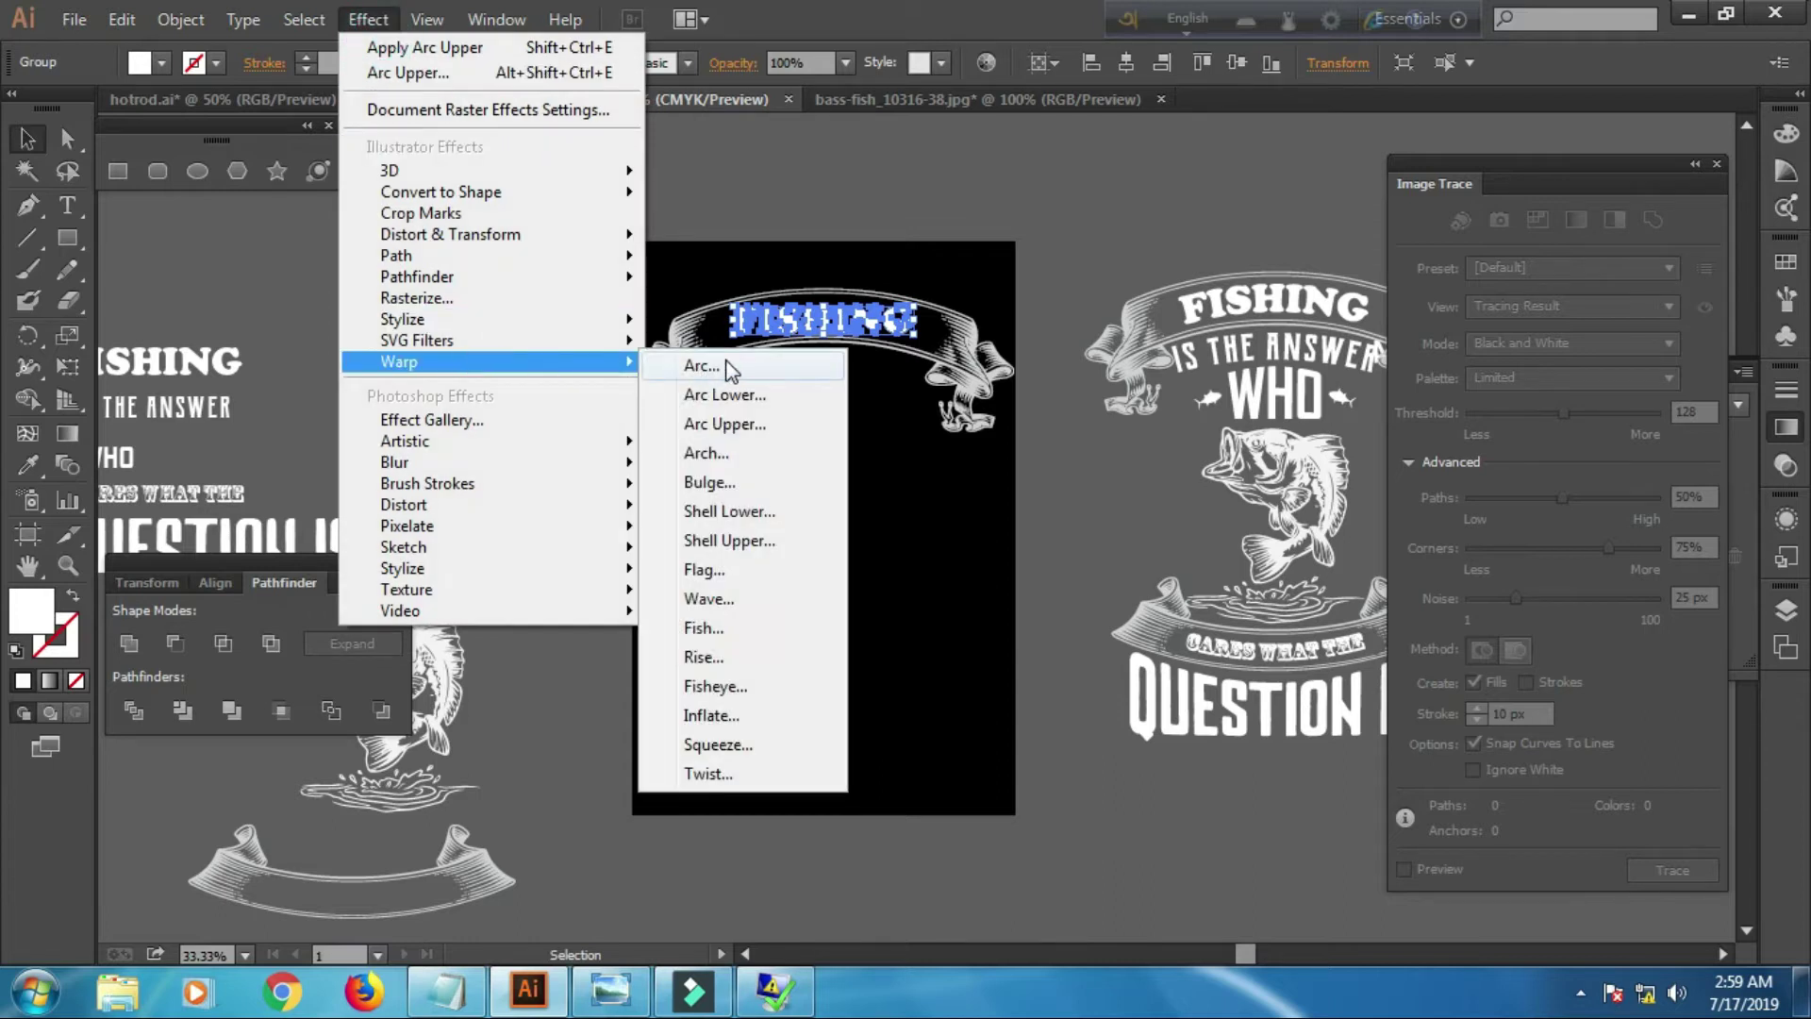
{"action": "left_click", "coordinate": [703, 366]}
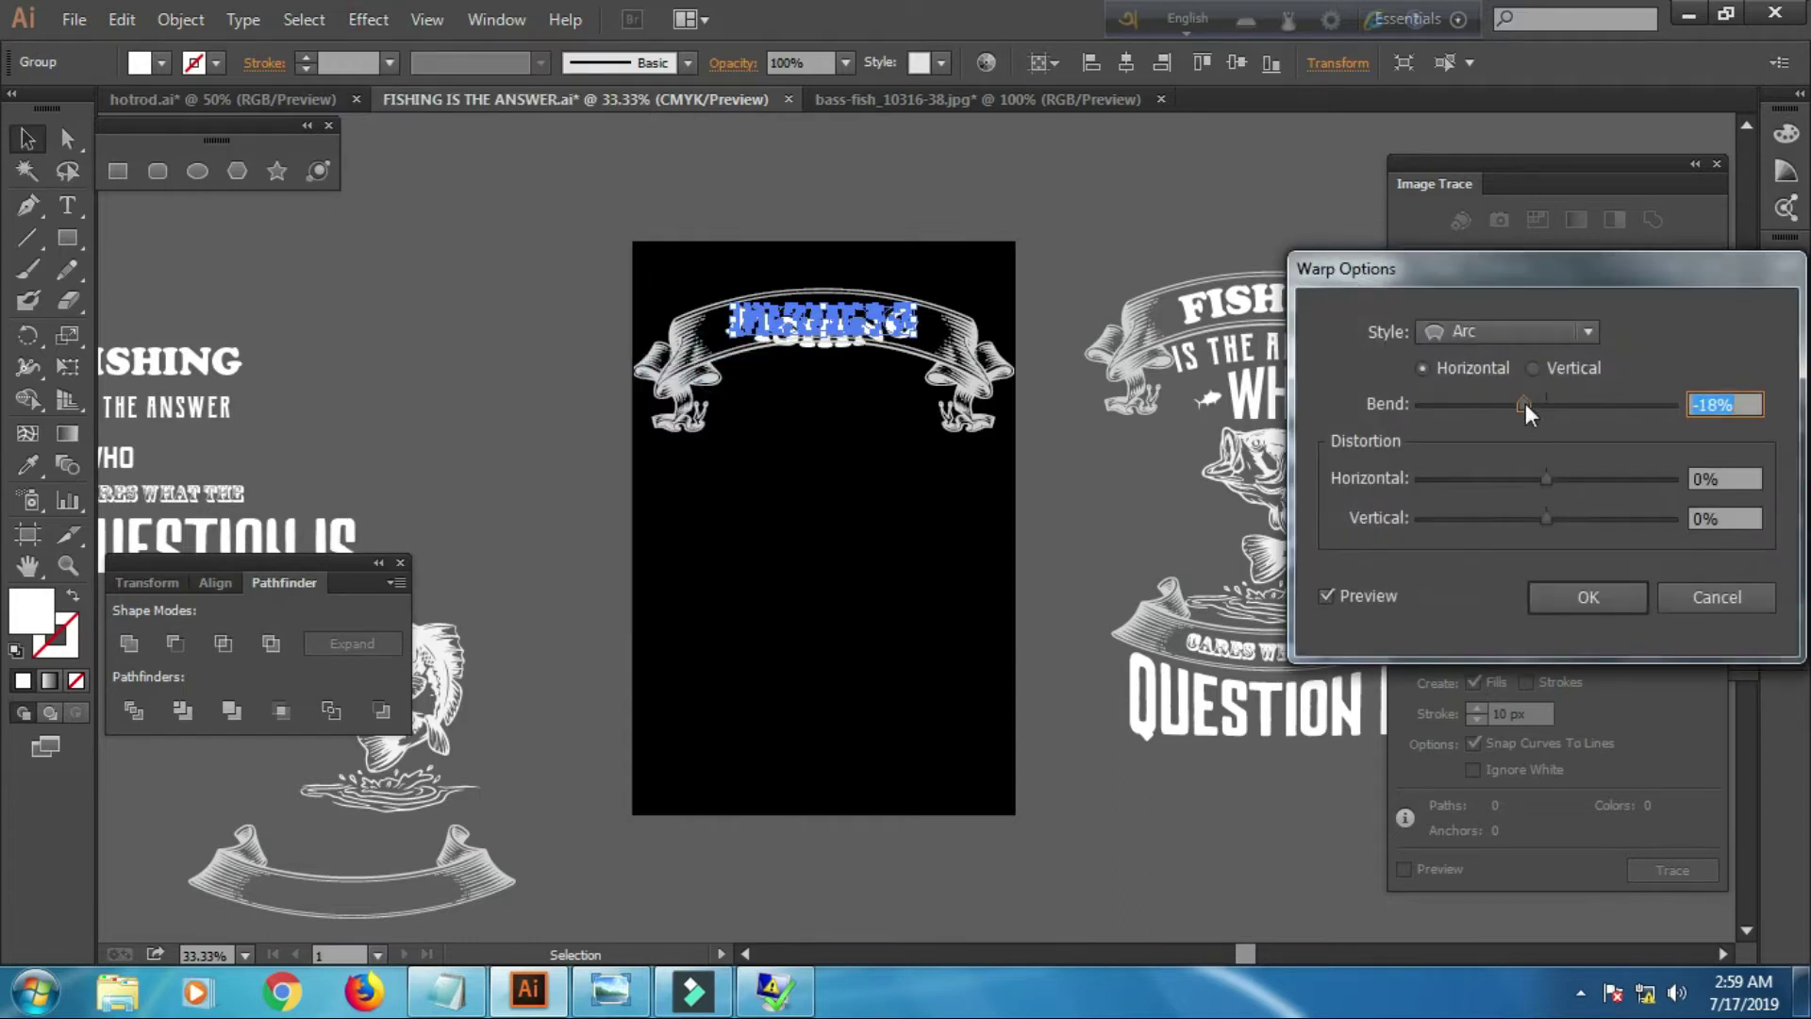
{"action": "left_click_drag", "start_coordinate": [1525, 404], "coordinate": [1565, 409]}
{"action": "left_click", "coordinate": [1565, 410]}
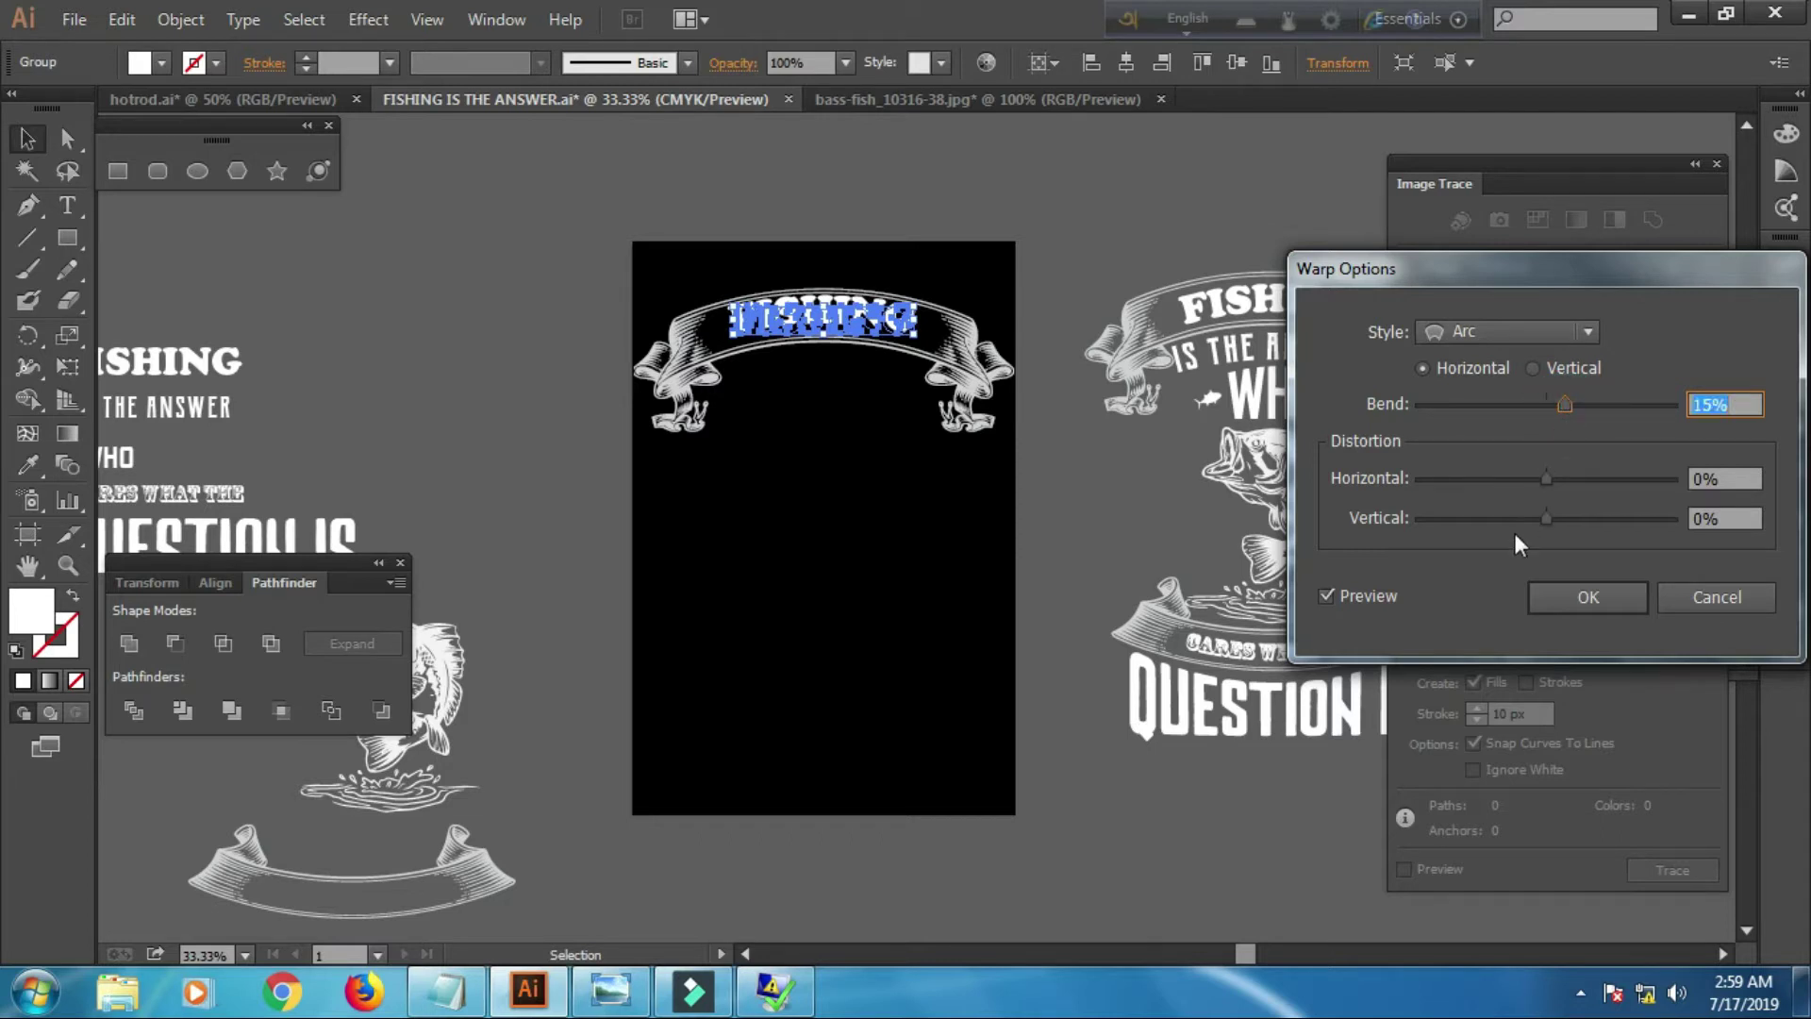
{"action": "left_click", "coordinate": [1566, 595]}
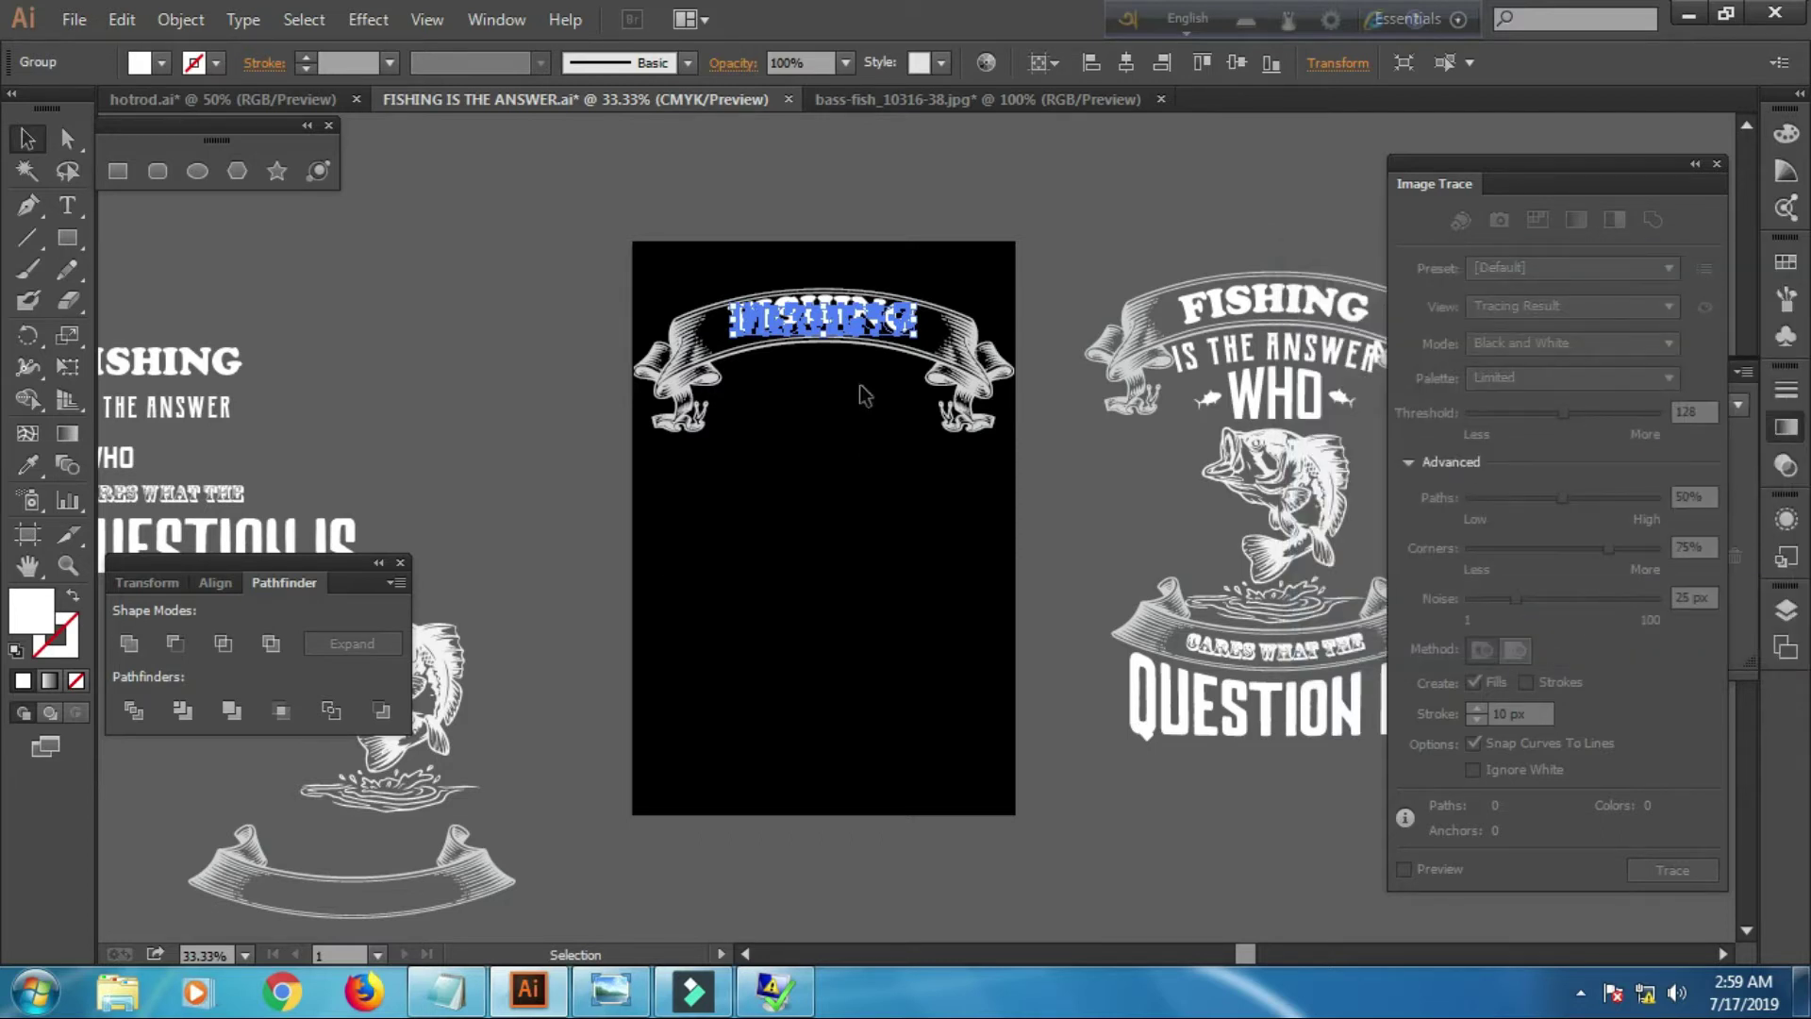
{"action": "left_click", "coordinate": [180, 18]}
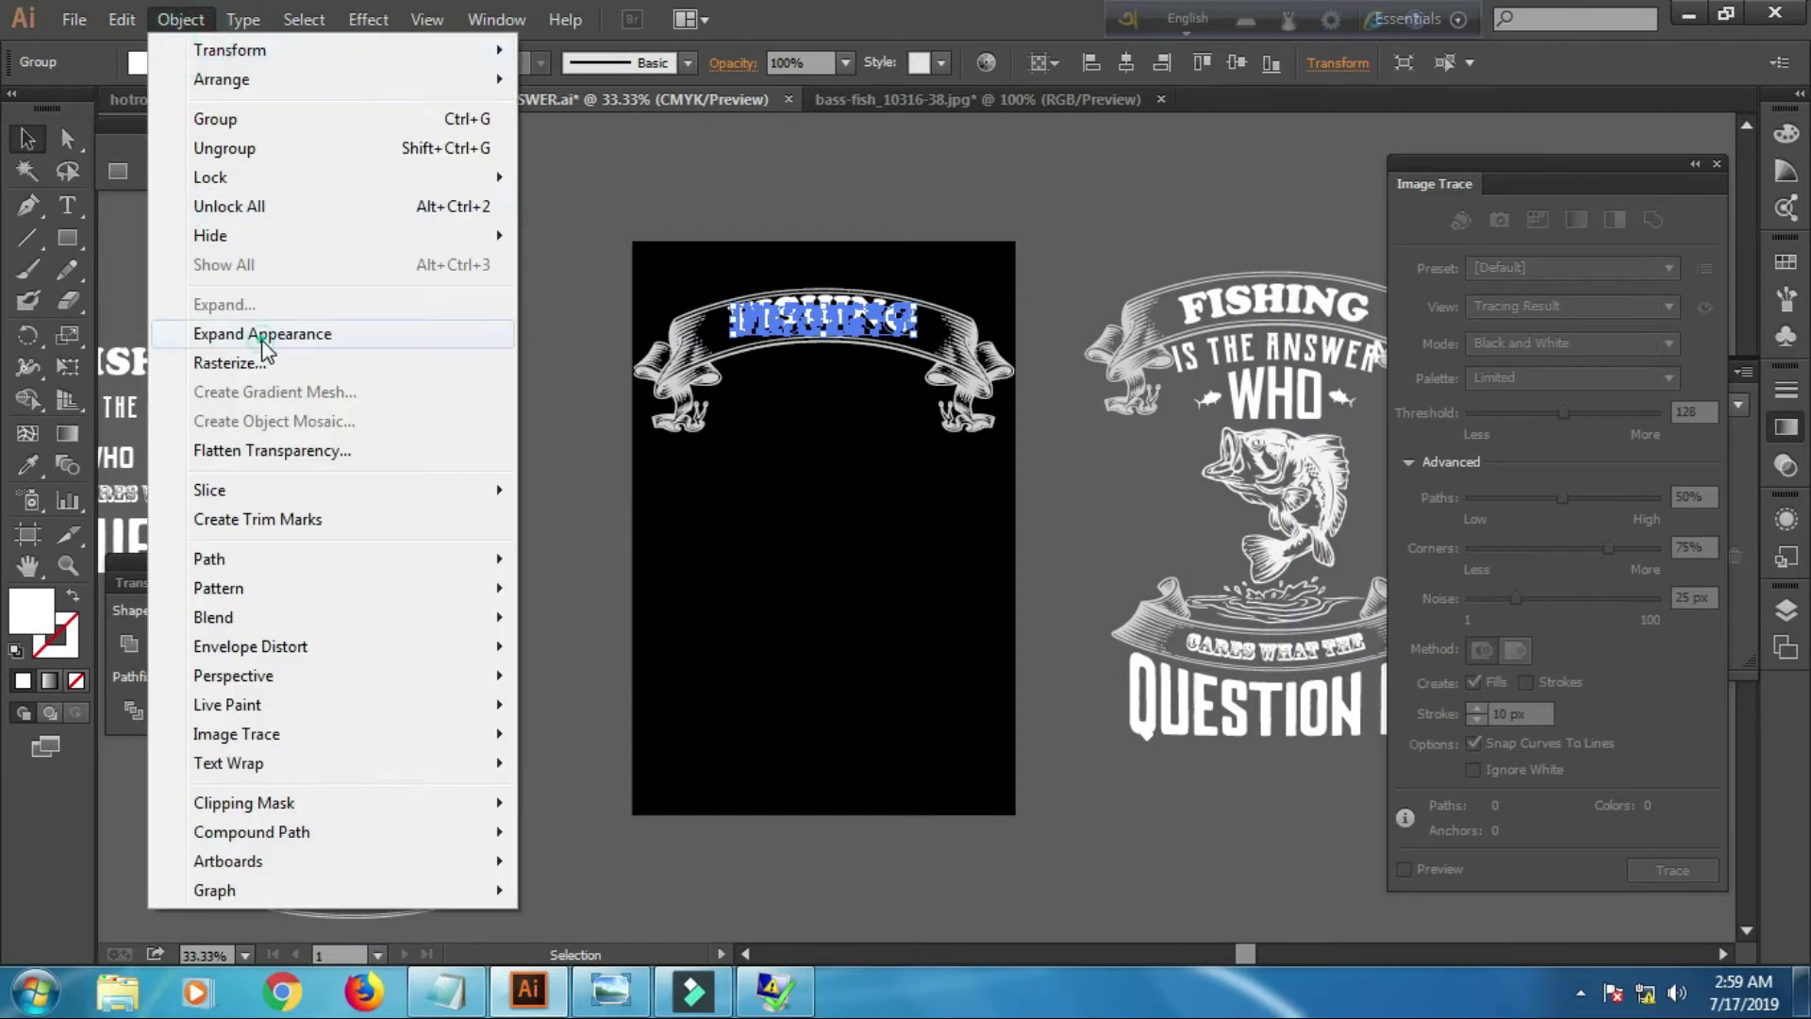
{"action": "left_click", "coordinate": [259, 332]}
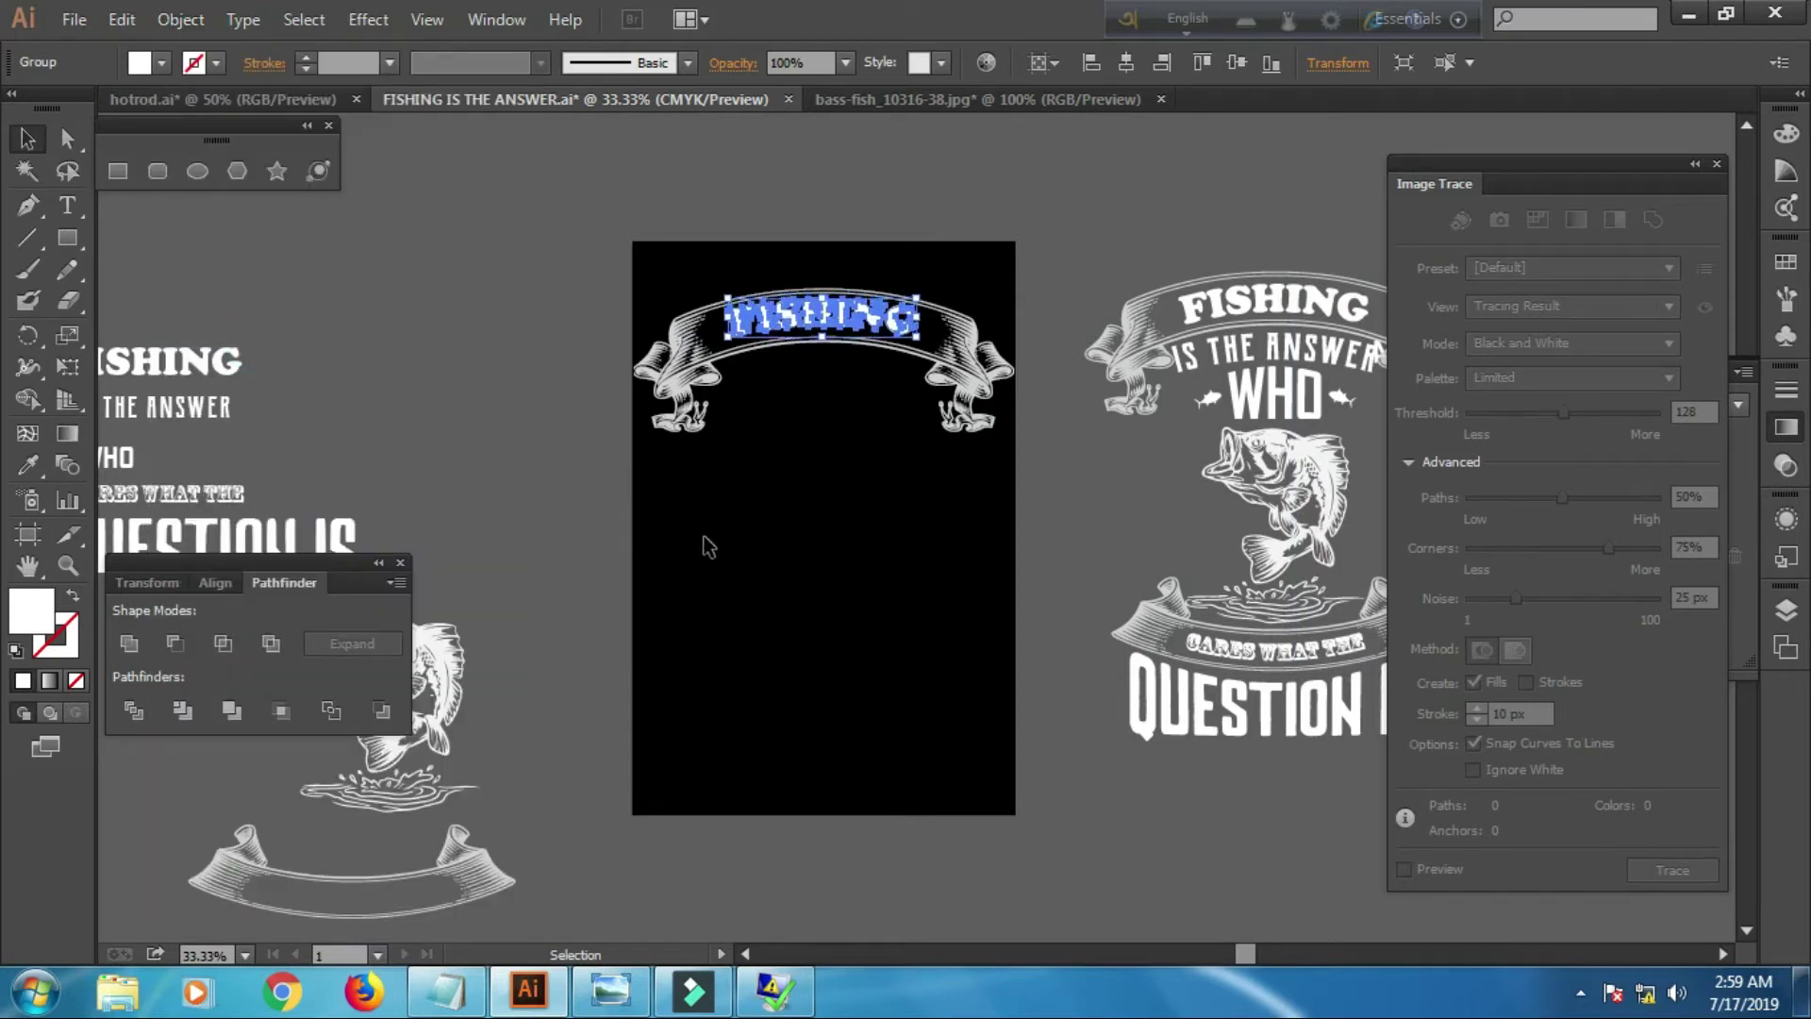
Review the arched FISHING and move the spare FISHING text beside the artboard
{"action": "left_click", "coordinate": [741, 543]}
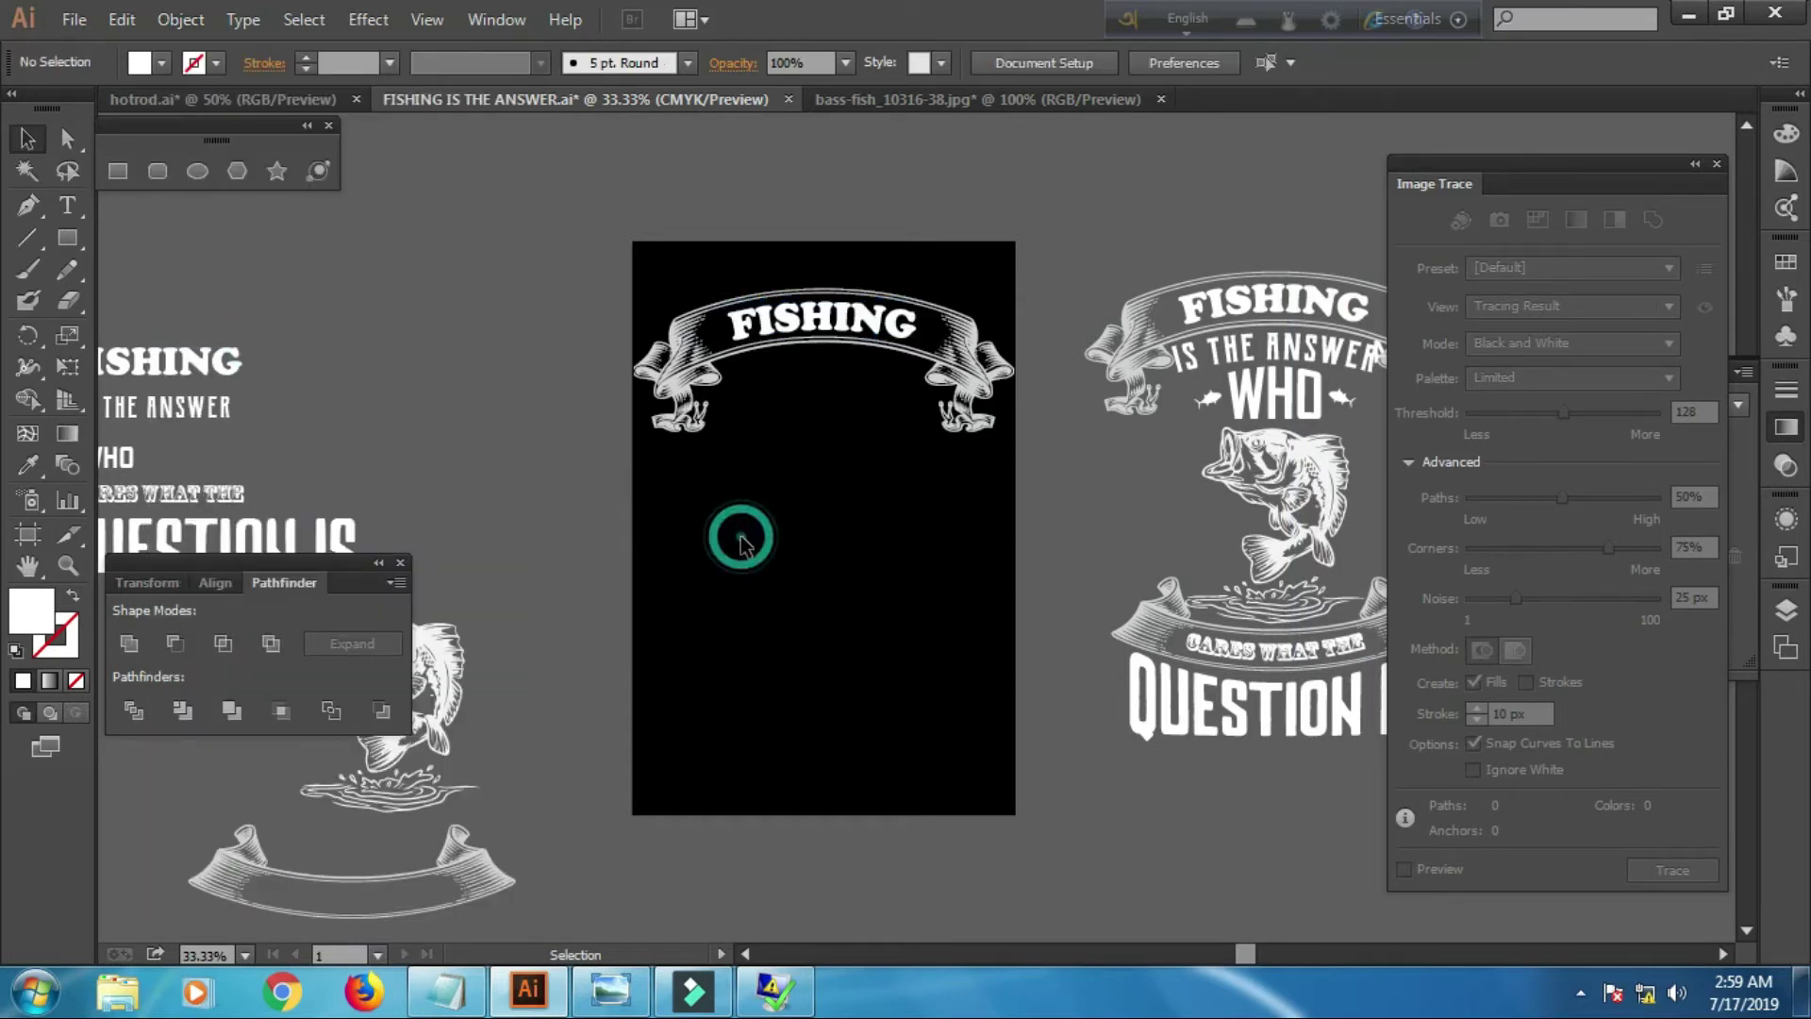
{"action": "left_click", "coordinate": [849, 330]}
{"action": "left_click", "coordinate": [823, 552]}
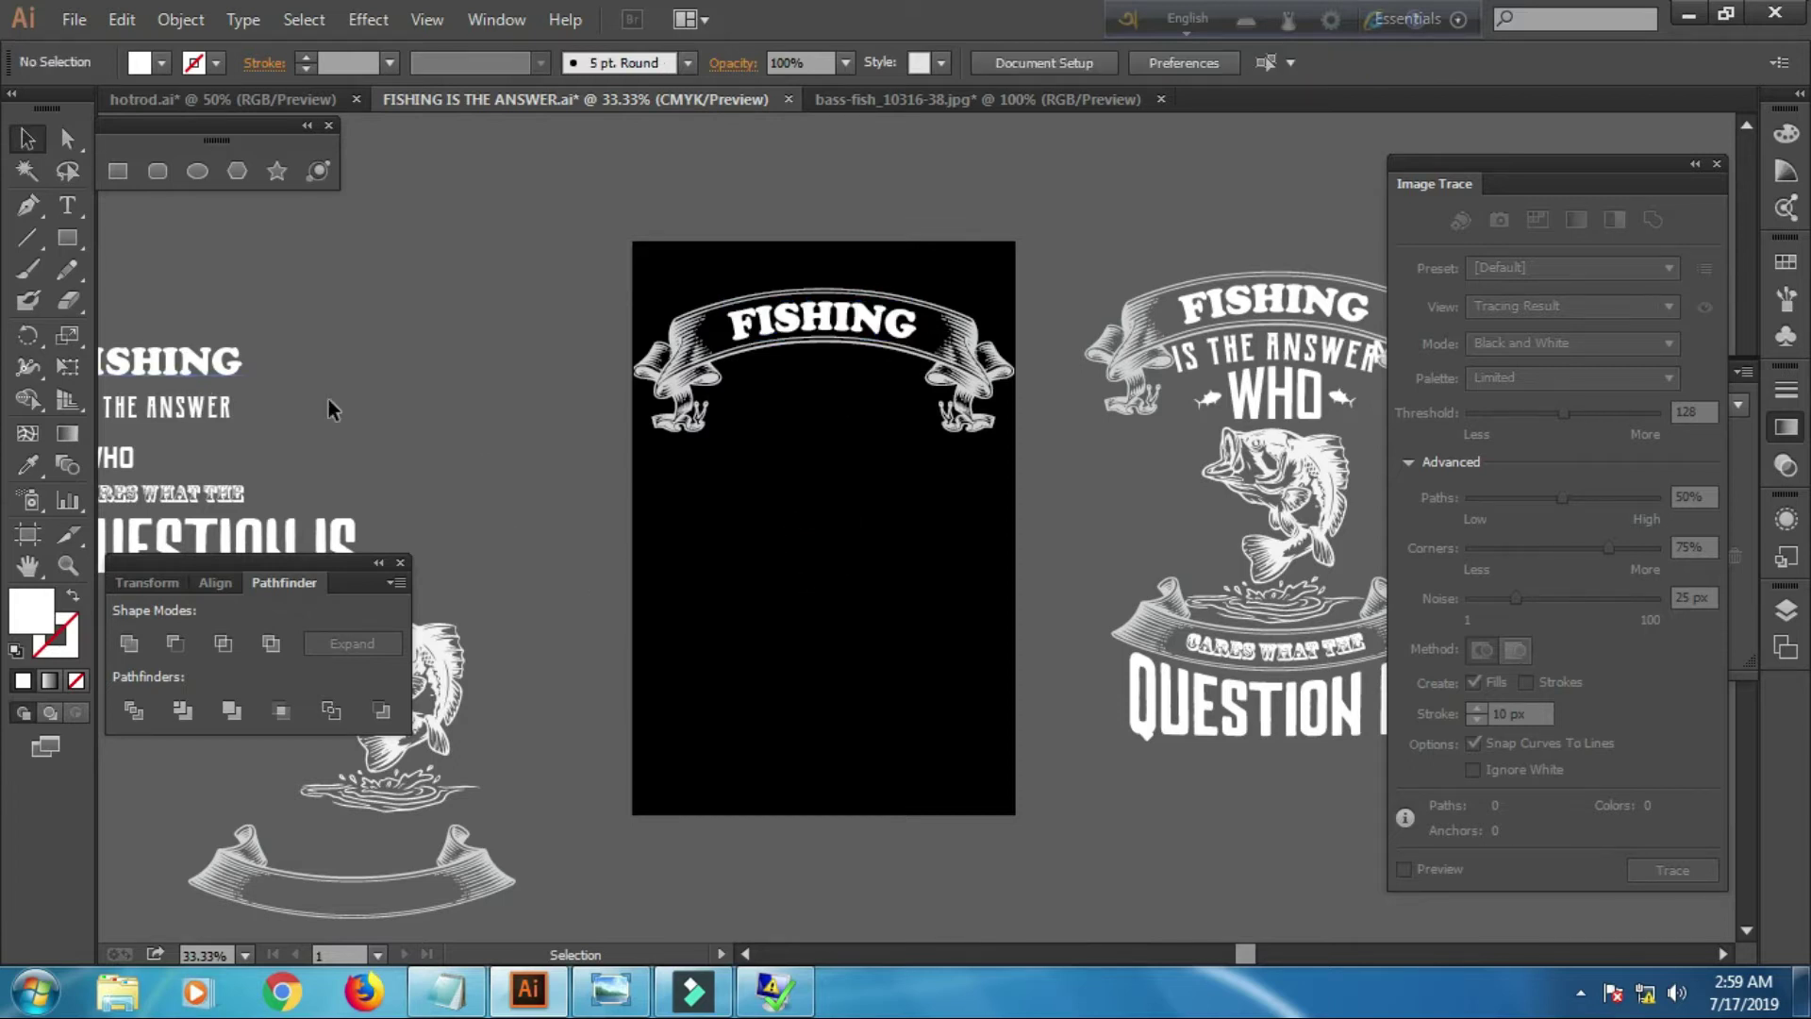
{"action": "left_click_drag", "start_coordinate": [221, 378], "coordinate": [461, 287]}
Move IS THE ANSWER under FISHING, outline it, centre it, and enlarge it across the banner
{"action": "mouse_move", "coordinate": [226, 411]}
{"action": "left_mouse_down"}
{"action": "mouse_move", "coordinate": [877, 404]}
{"action": "mouse_move", "coordinate": [847, 388]}
{"action": "left_mouse_up"}
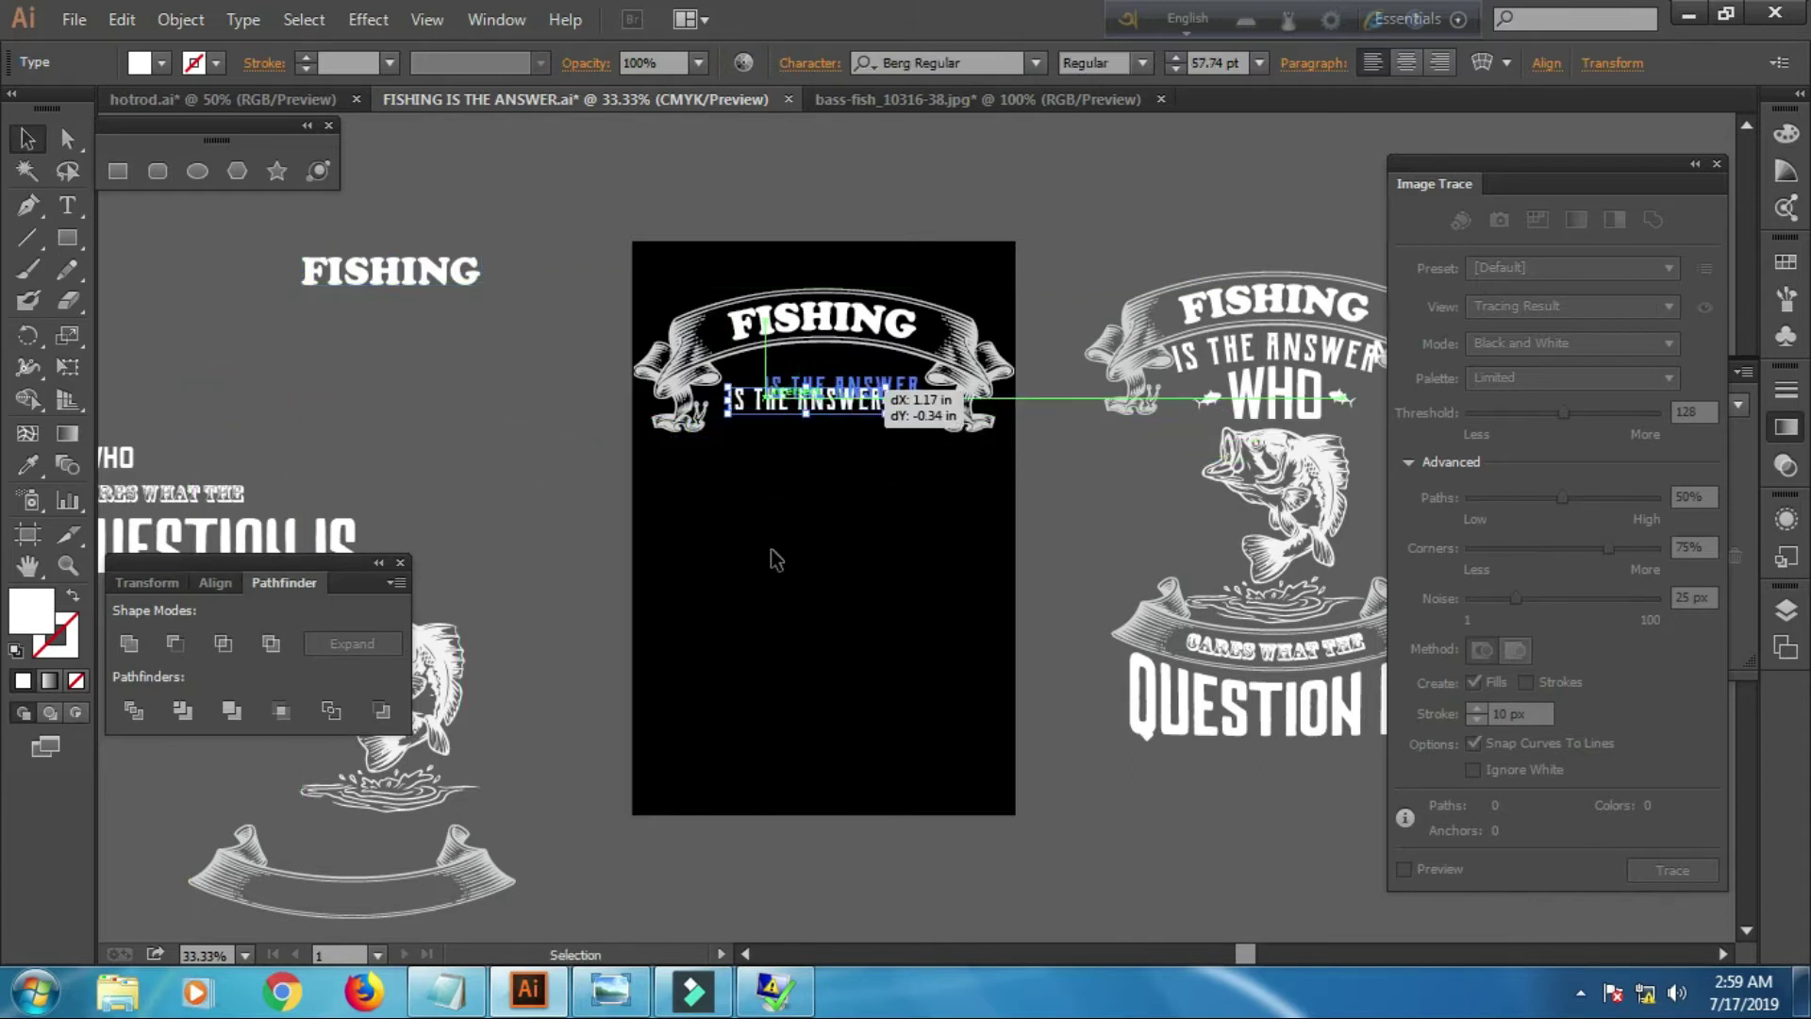
{"action": "right_click", "coordinate": [860, 393]}
{"action": "left_click", "coordinate": [958, 577]}
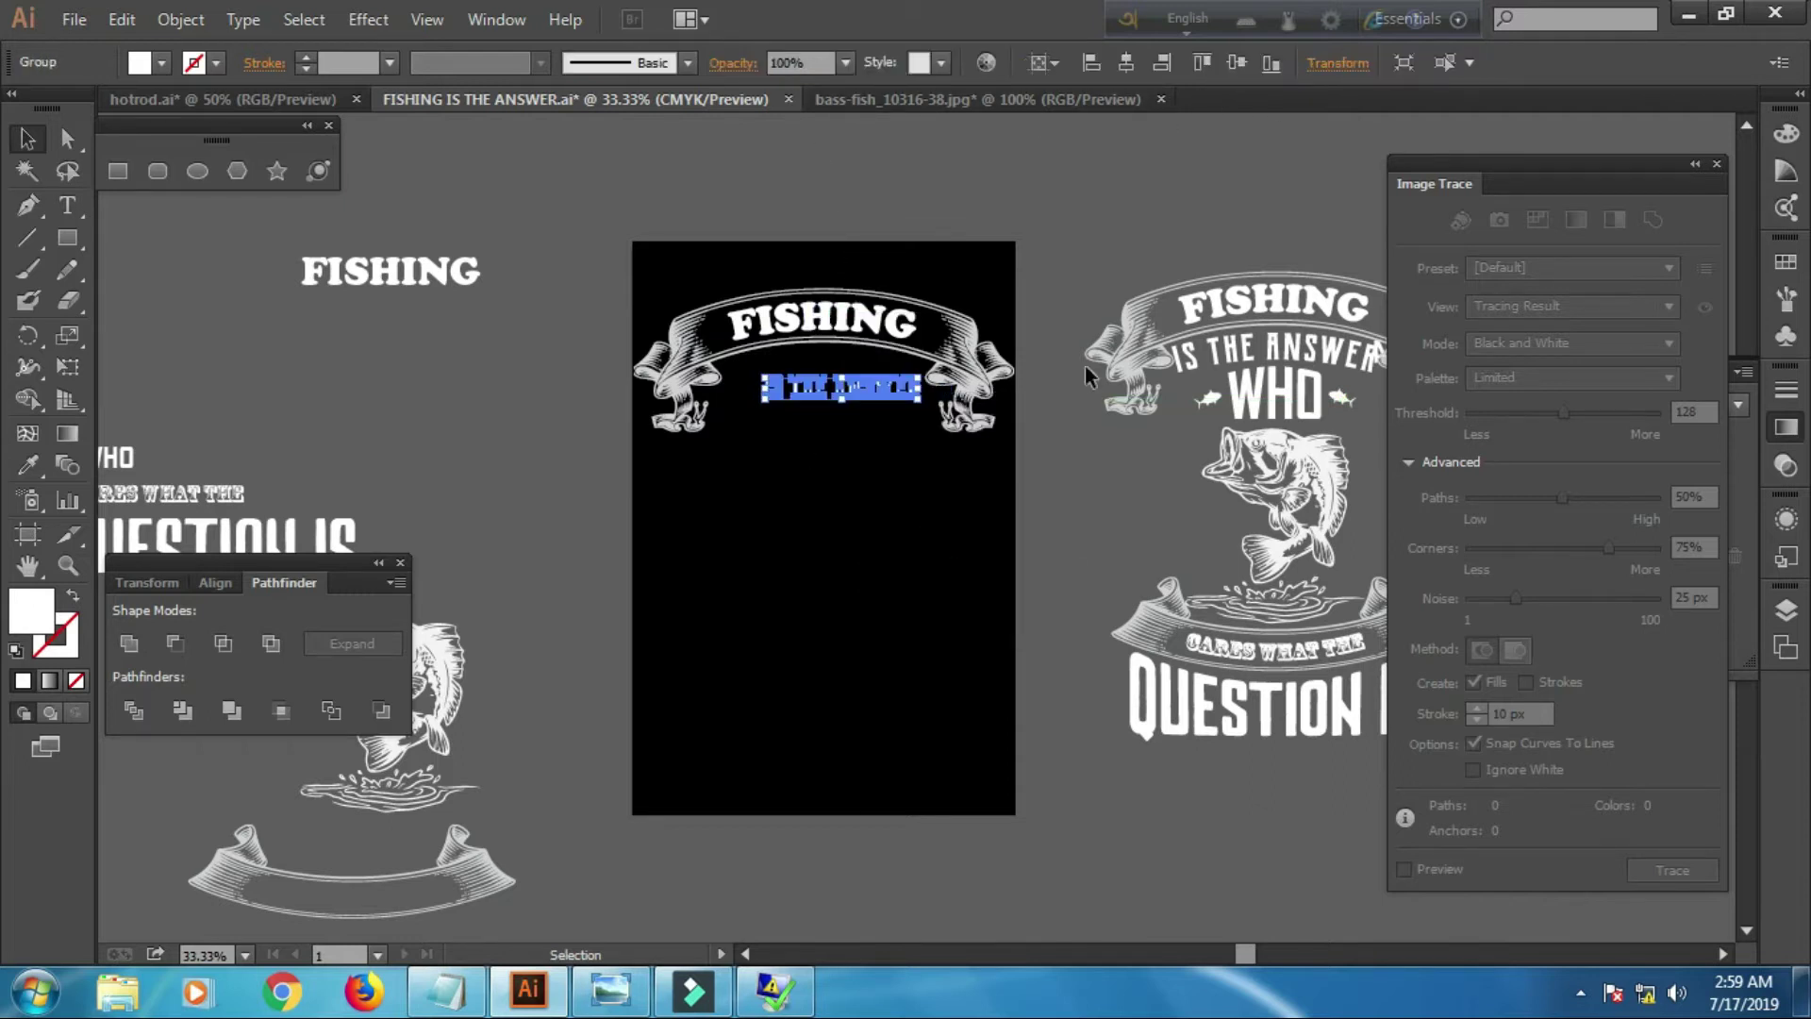
{"action": "left_click", "coordinate": [1126, 63]}
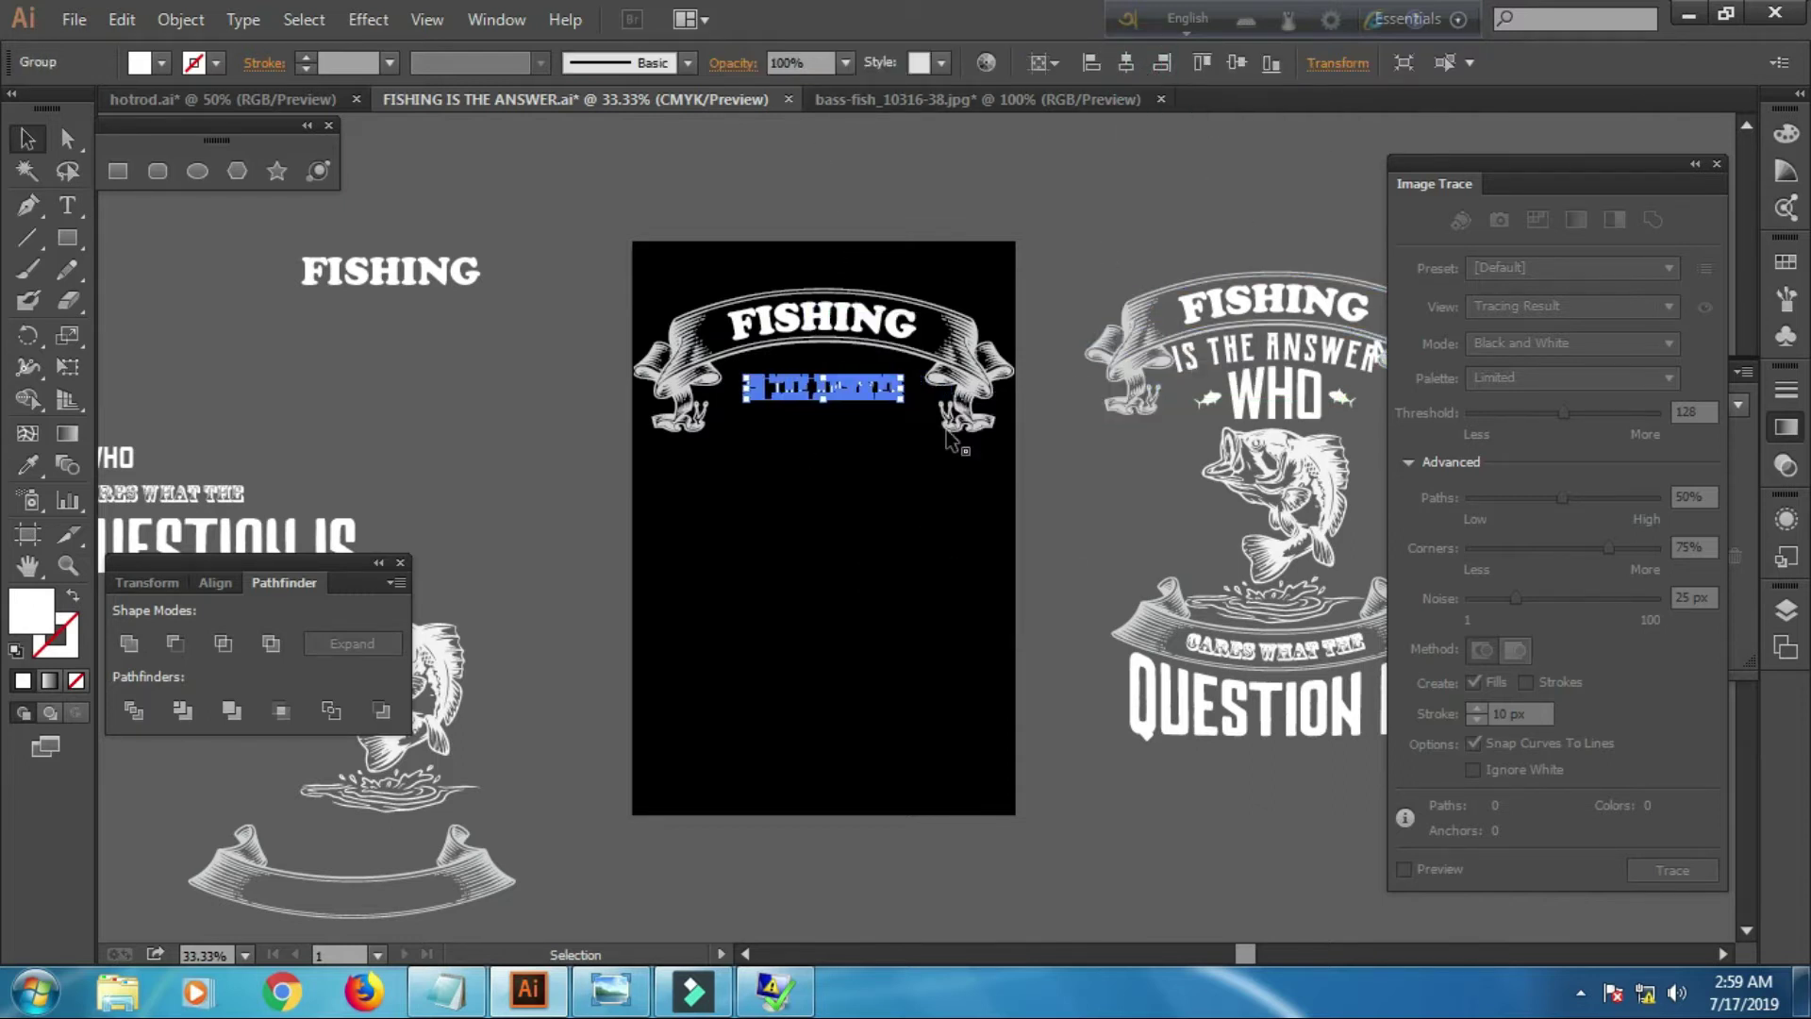
{"action": "left_click_drag", "start_coordinate": [907, 401], "coordinate": [927, 410]}
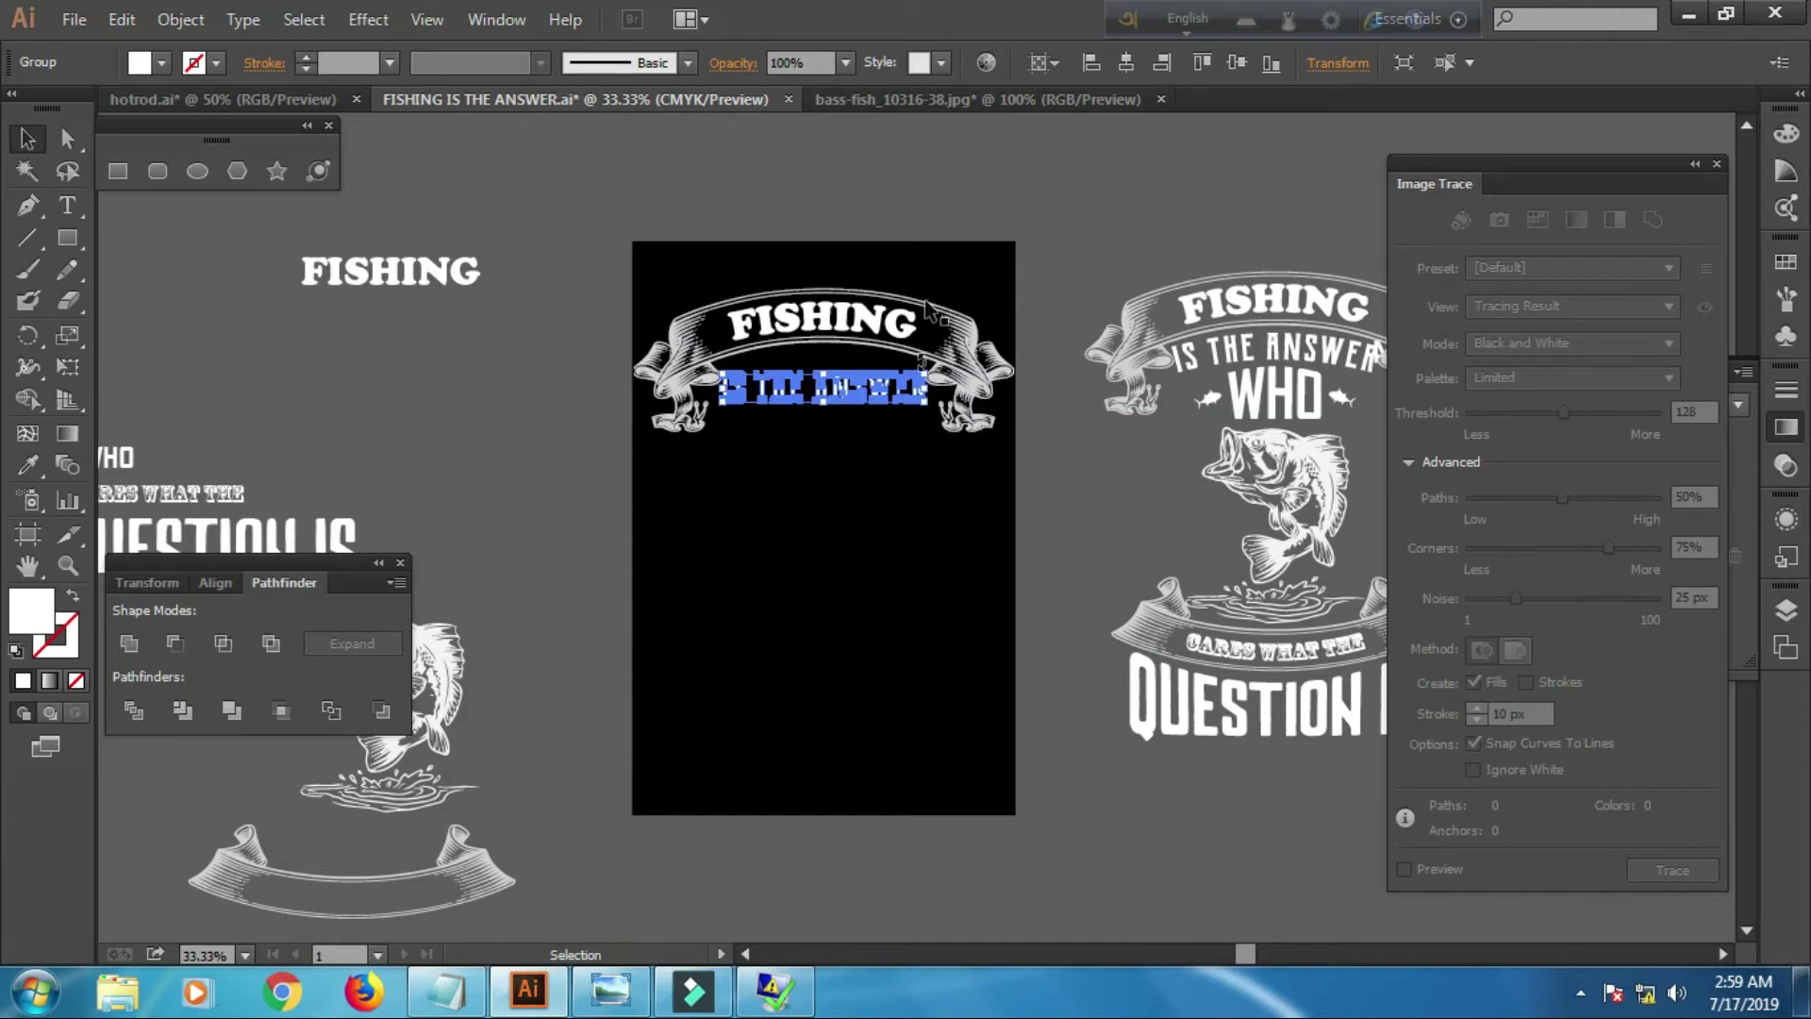
{"action": "left_click", "coordinate": [943, 202]}
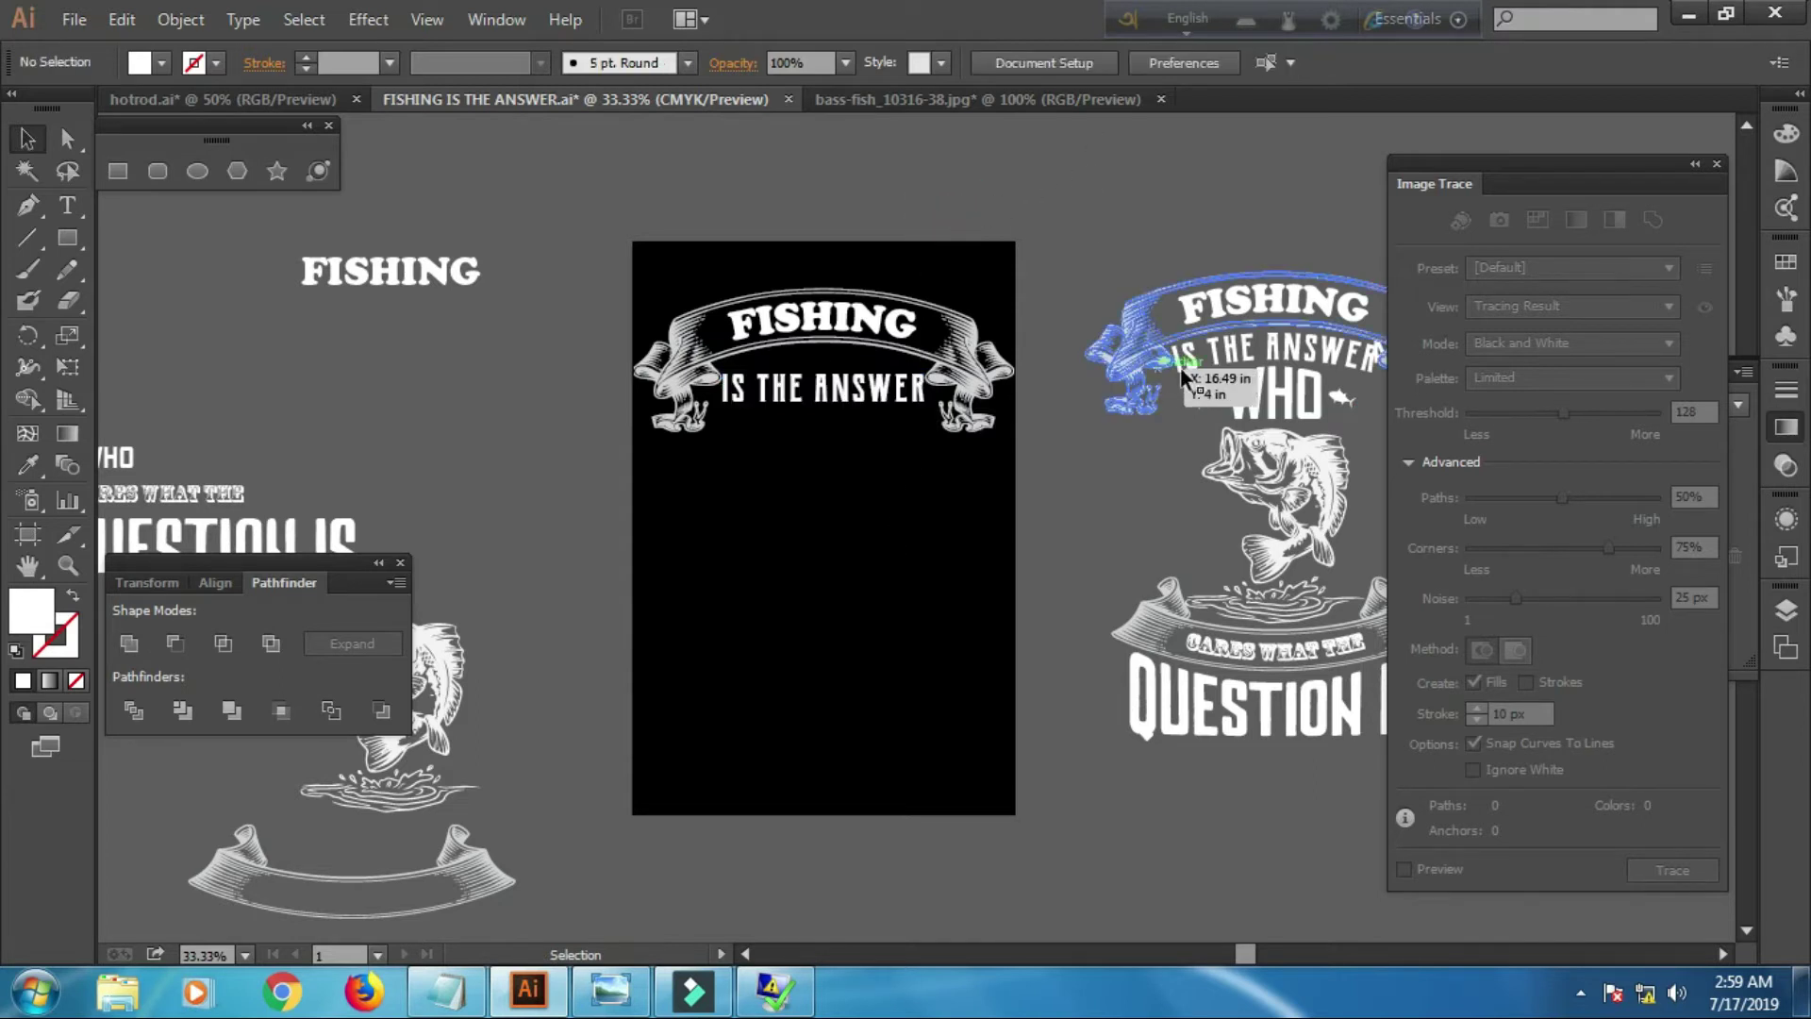
{"action": "left_click", "coordinate": [869, 400]}
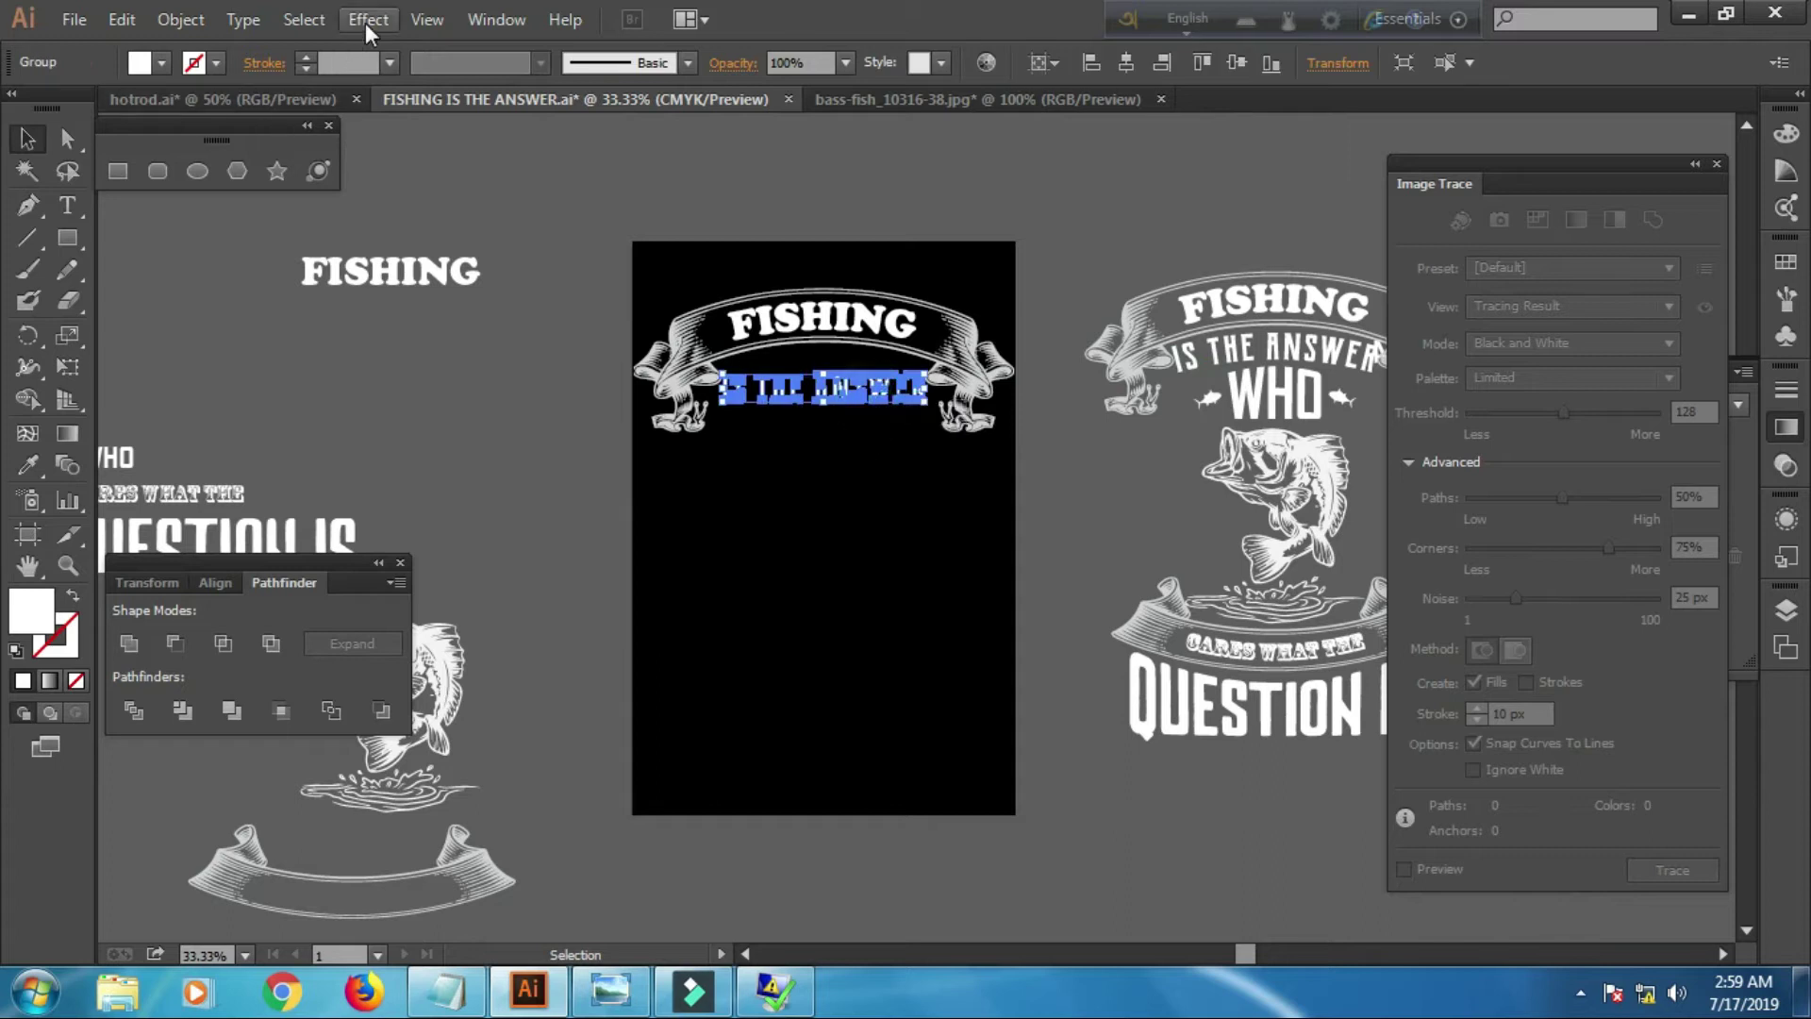
Arc-warp IS THE ANSWER, expand its appearance, and nudge it up slightly
{"action": "left_click", "coordinate": [365, 21]}
{"action": "mouse_move", "coordinate": [399, 362]}
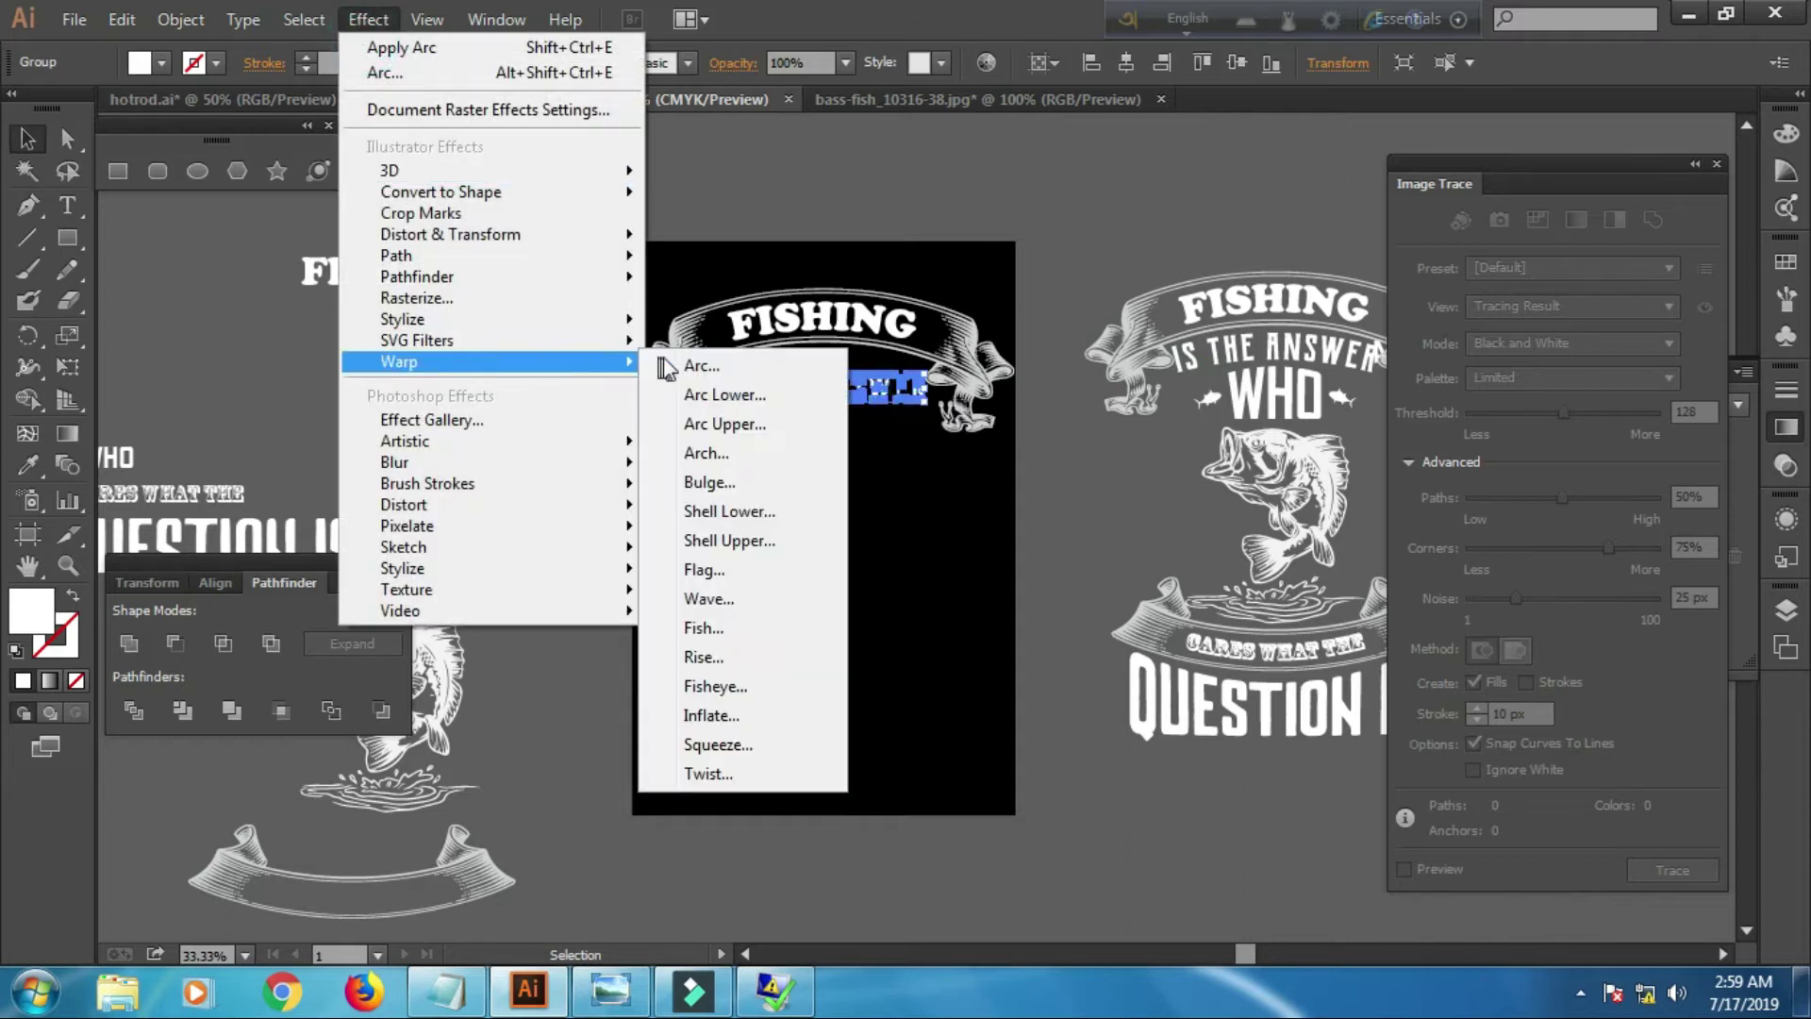
{"action": "left_click", "coordinate": [645, 357]}
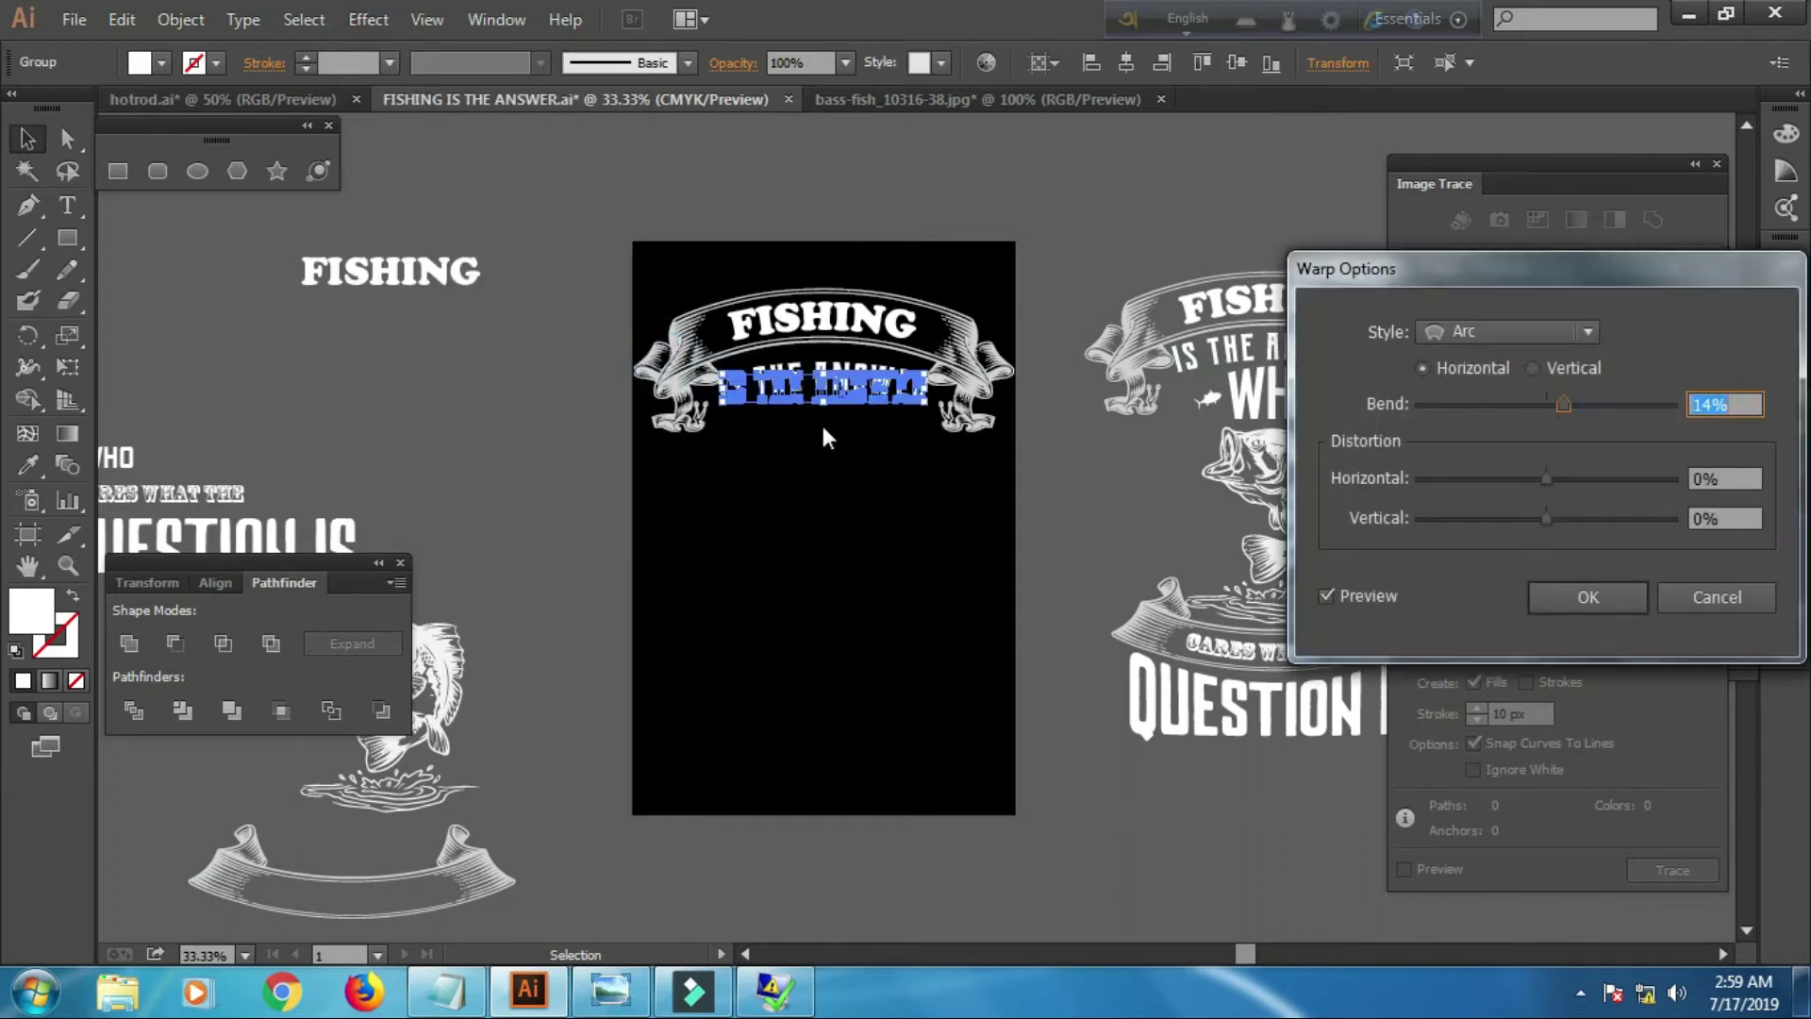
{"action": "left_click", "coordinate": [1560, 608]}
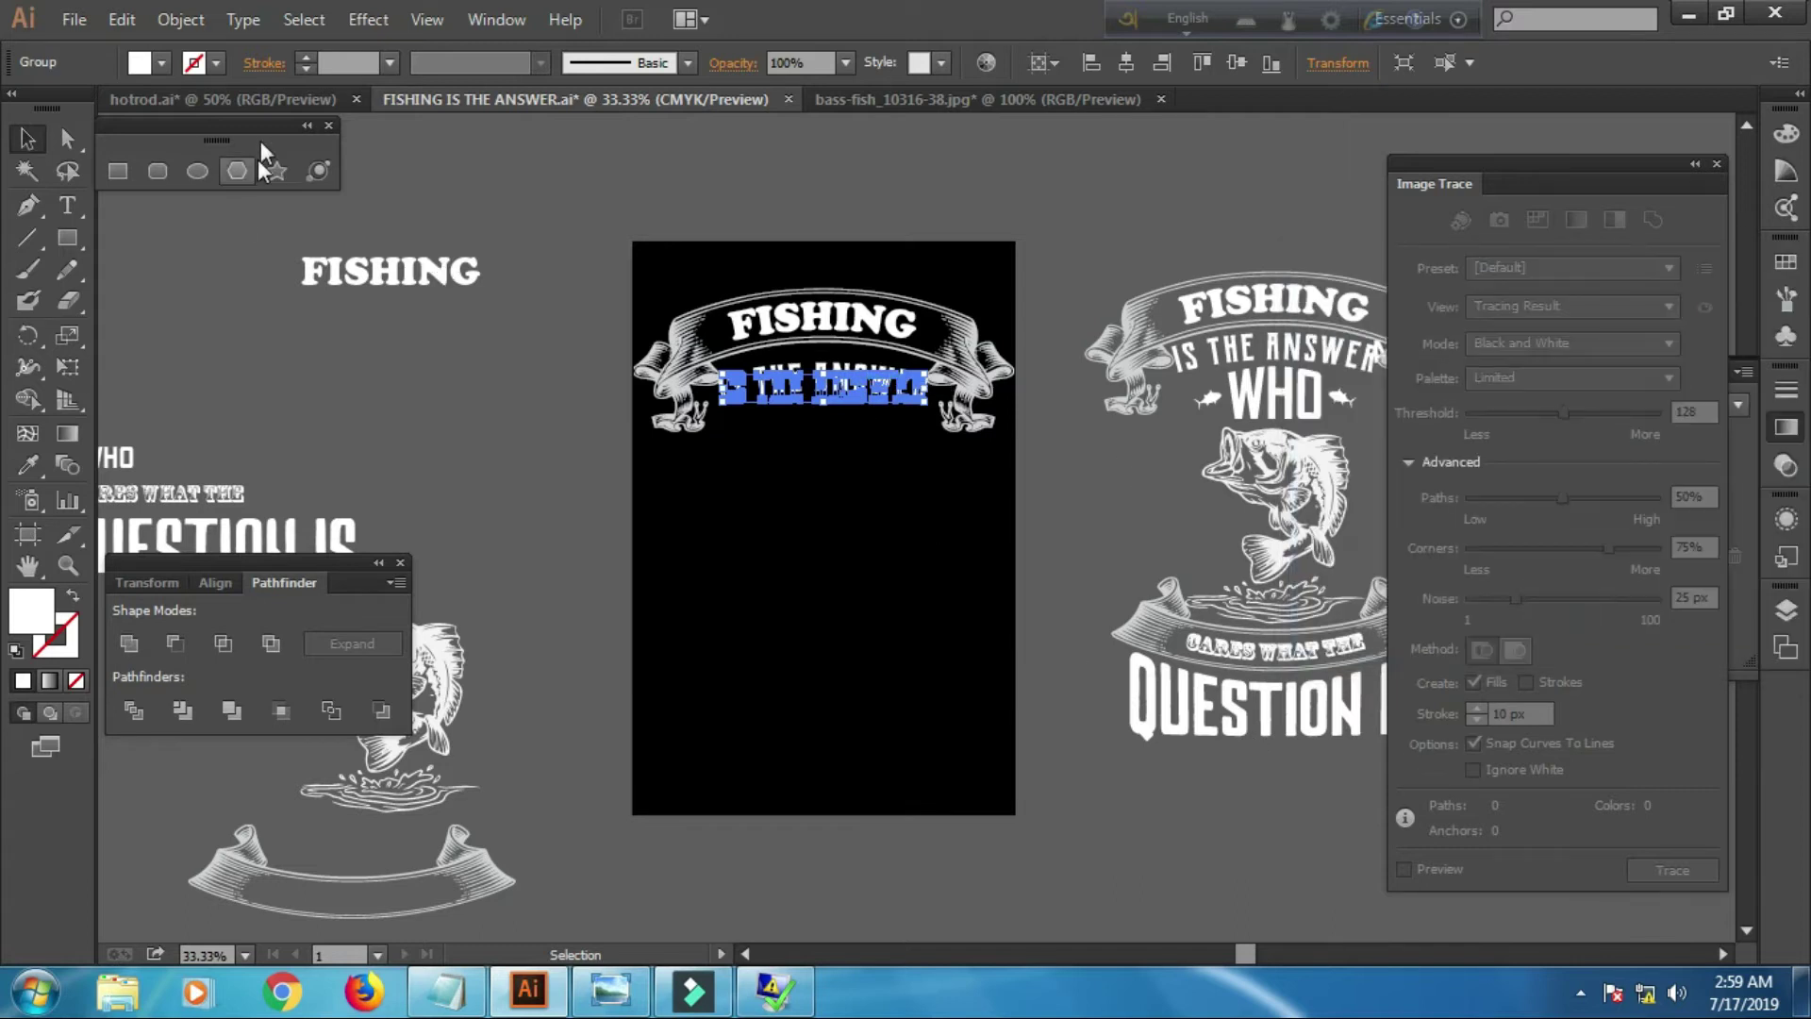
{"action": "left_click", "coordinate": [180, 20]}
{"action": "left_click", "coordinate": [223, 151]}
{"action": "left_click", "coordinate": [180, 20]}
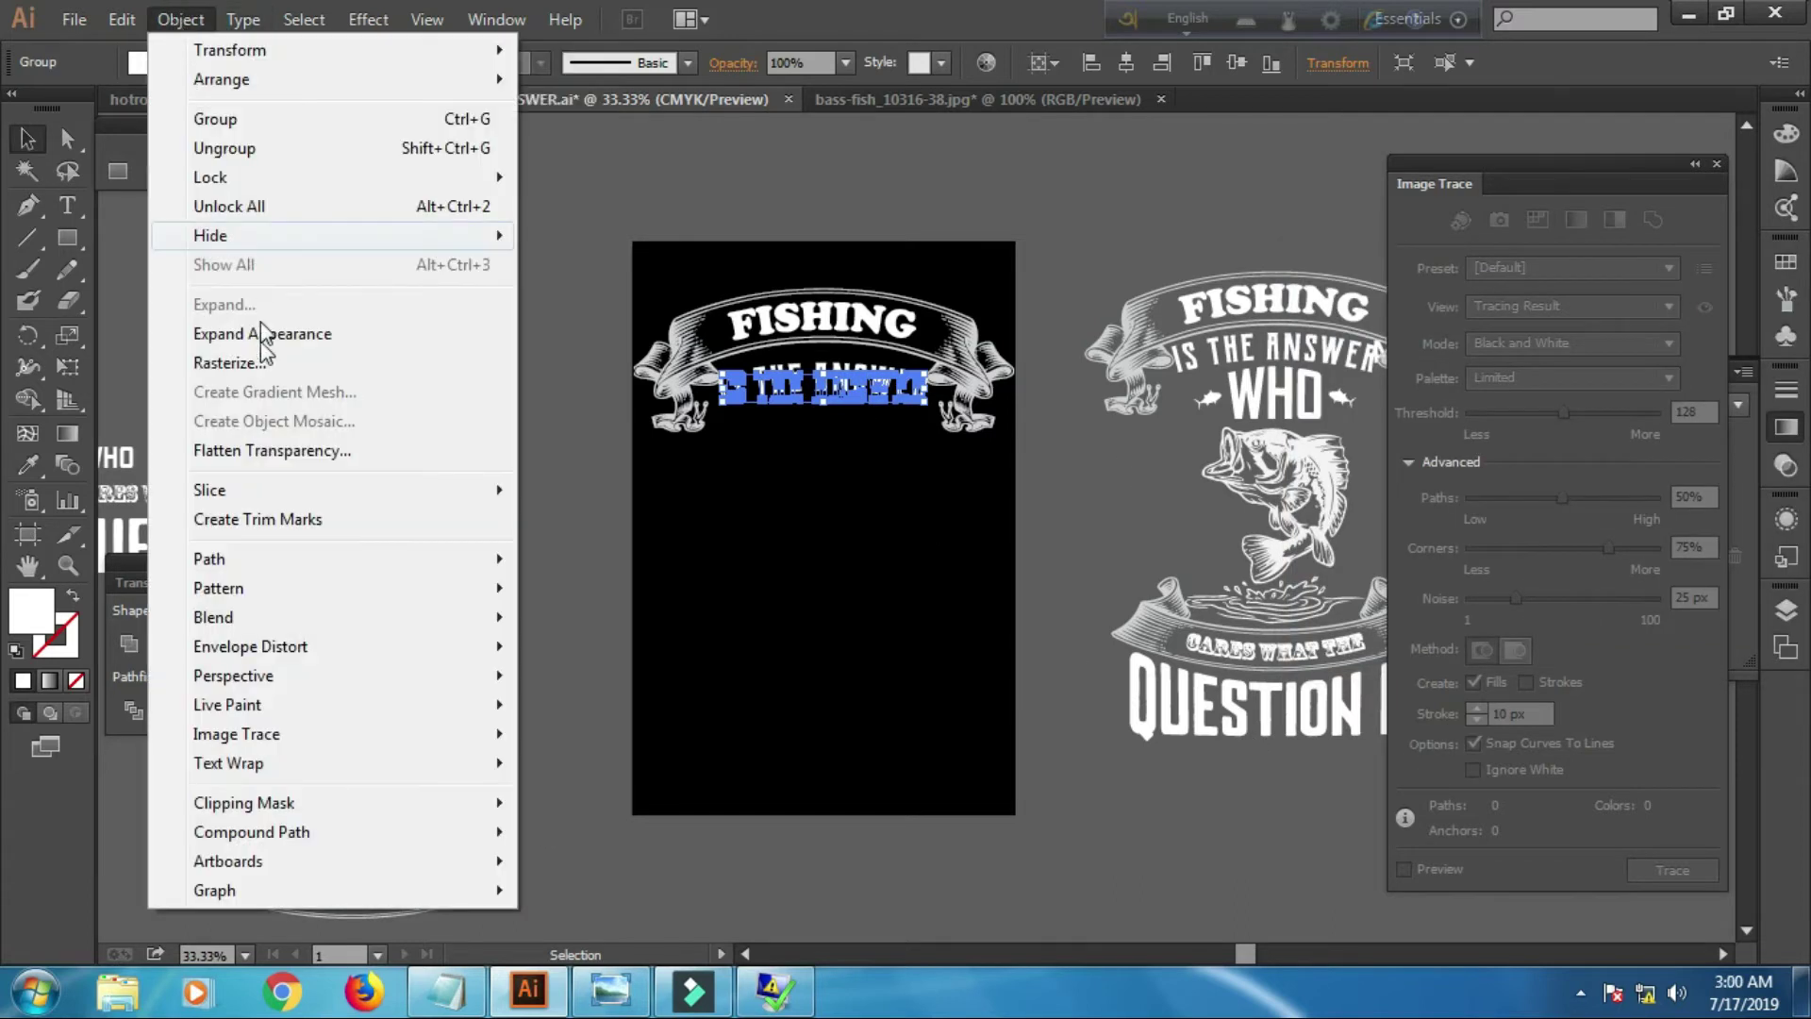
{"action": "left_click", "coordinate": [264, 334]}
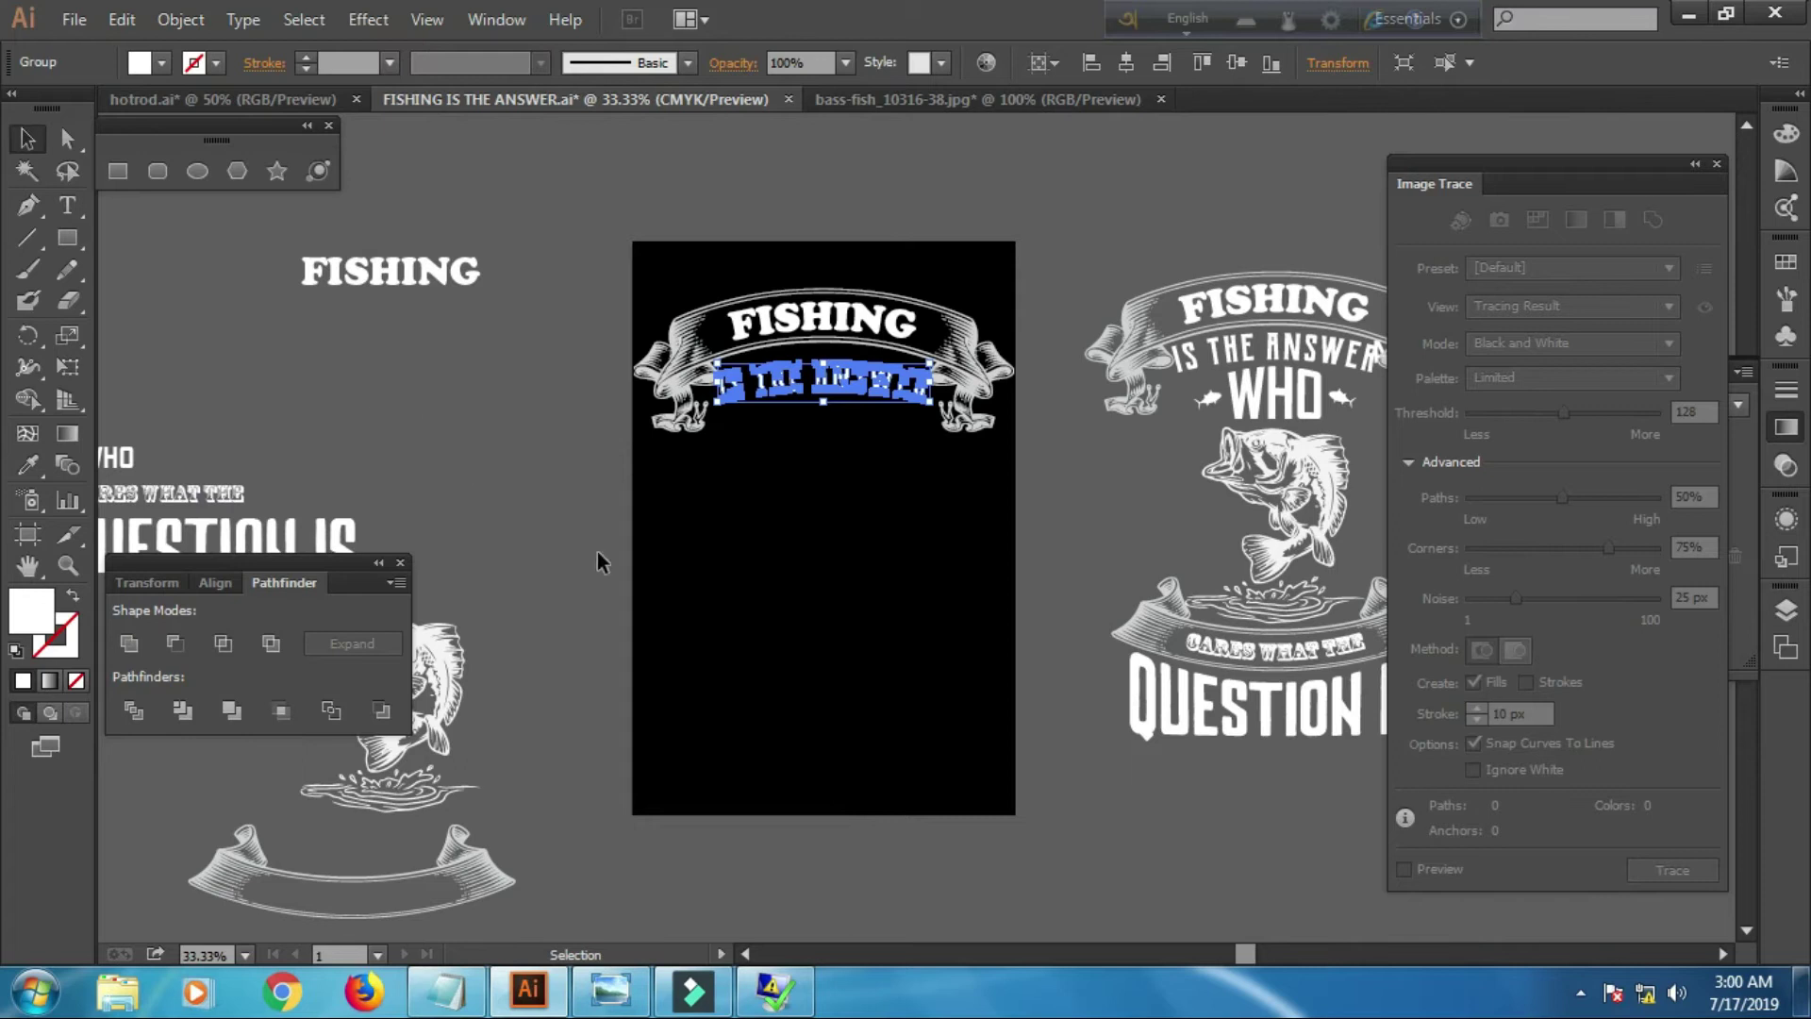
{"action": "key", "text": "Up"}
{"action": "key", "text": "Up"}
{"action": "key", "text": "Up"}
{"action": "key", "text": "Up"}
{"action": "key", "text": "Up"}
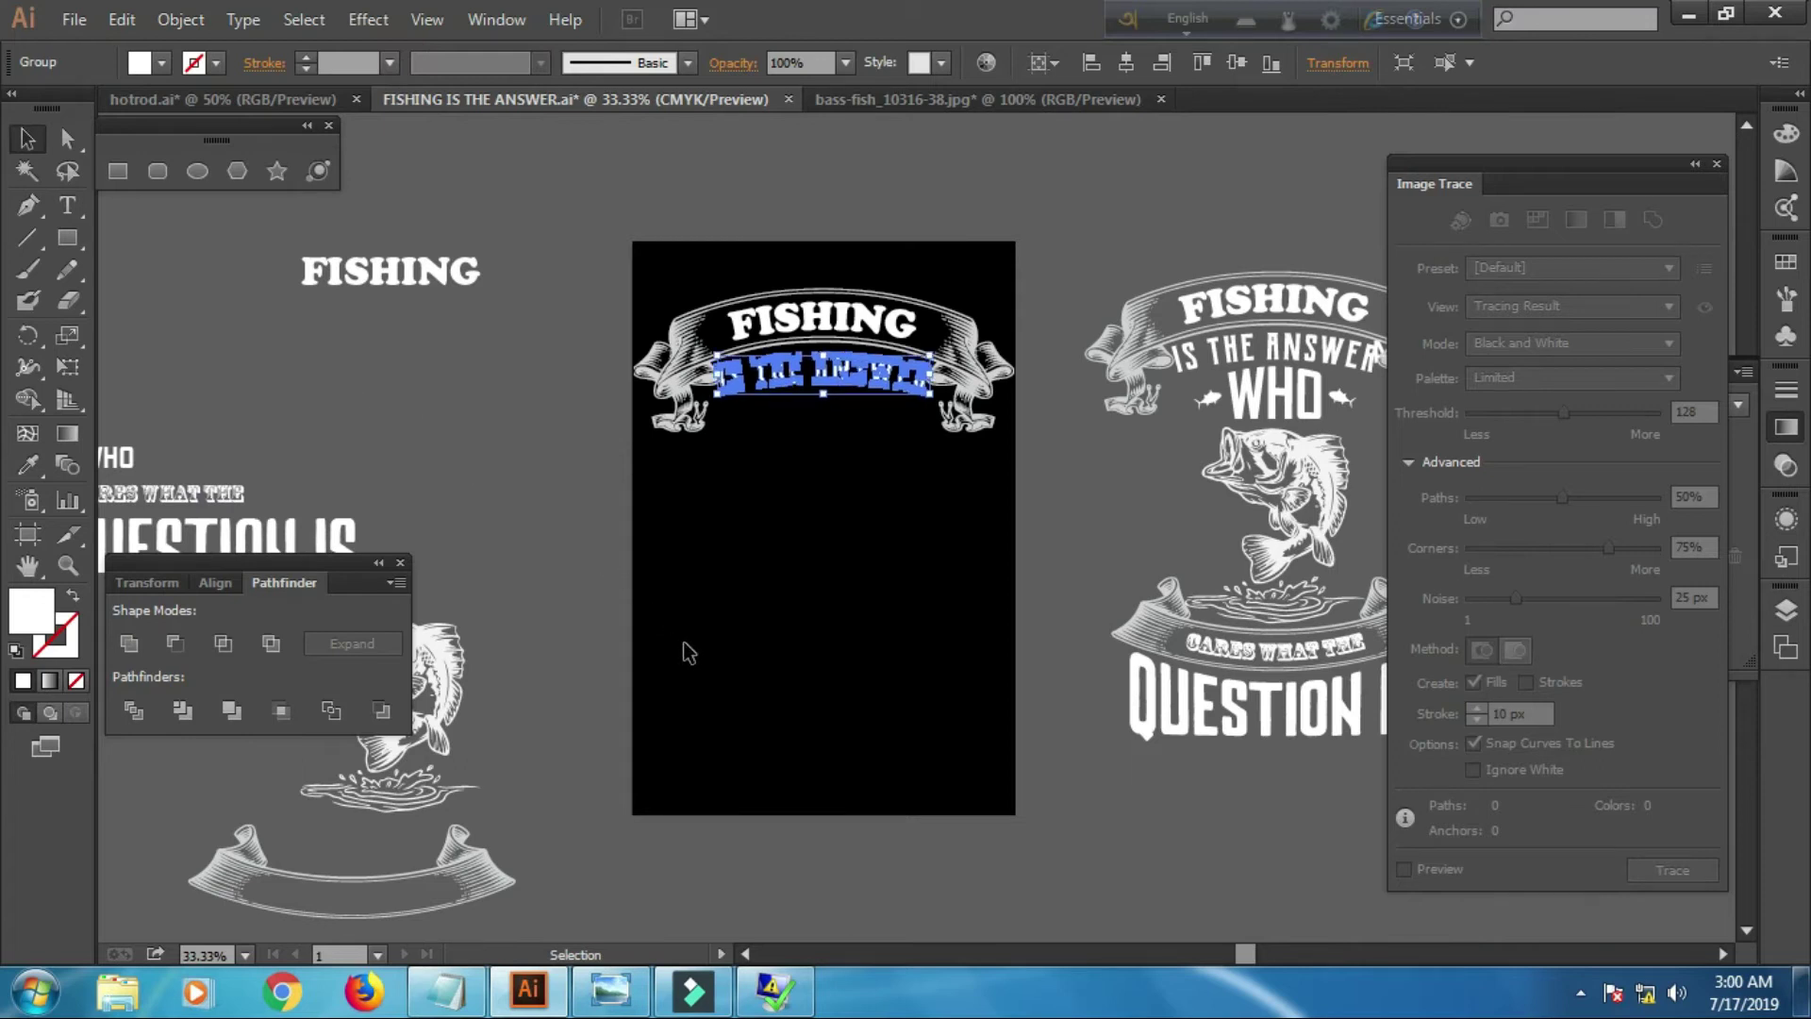
Resize the arched IS THE ANSWER to fit neatly beneath FISHING on the banner
{"action": "left_click", "coordinate": [531, 521]}
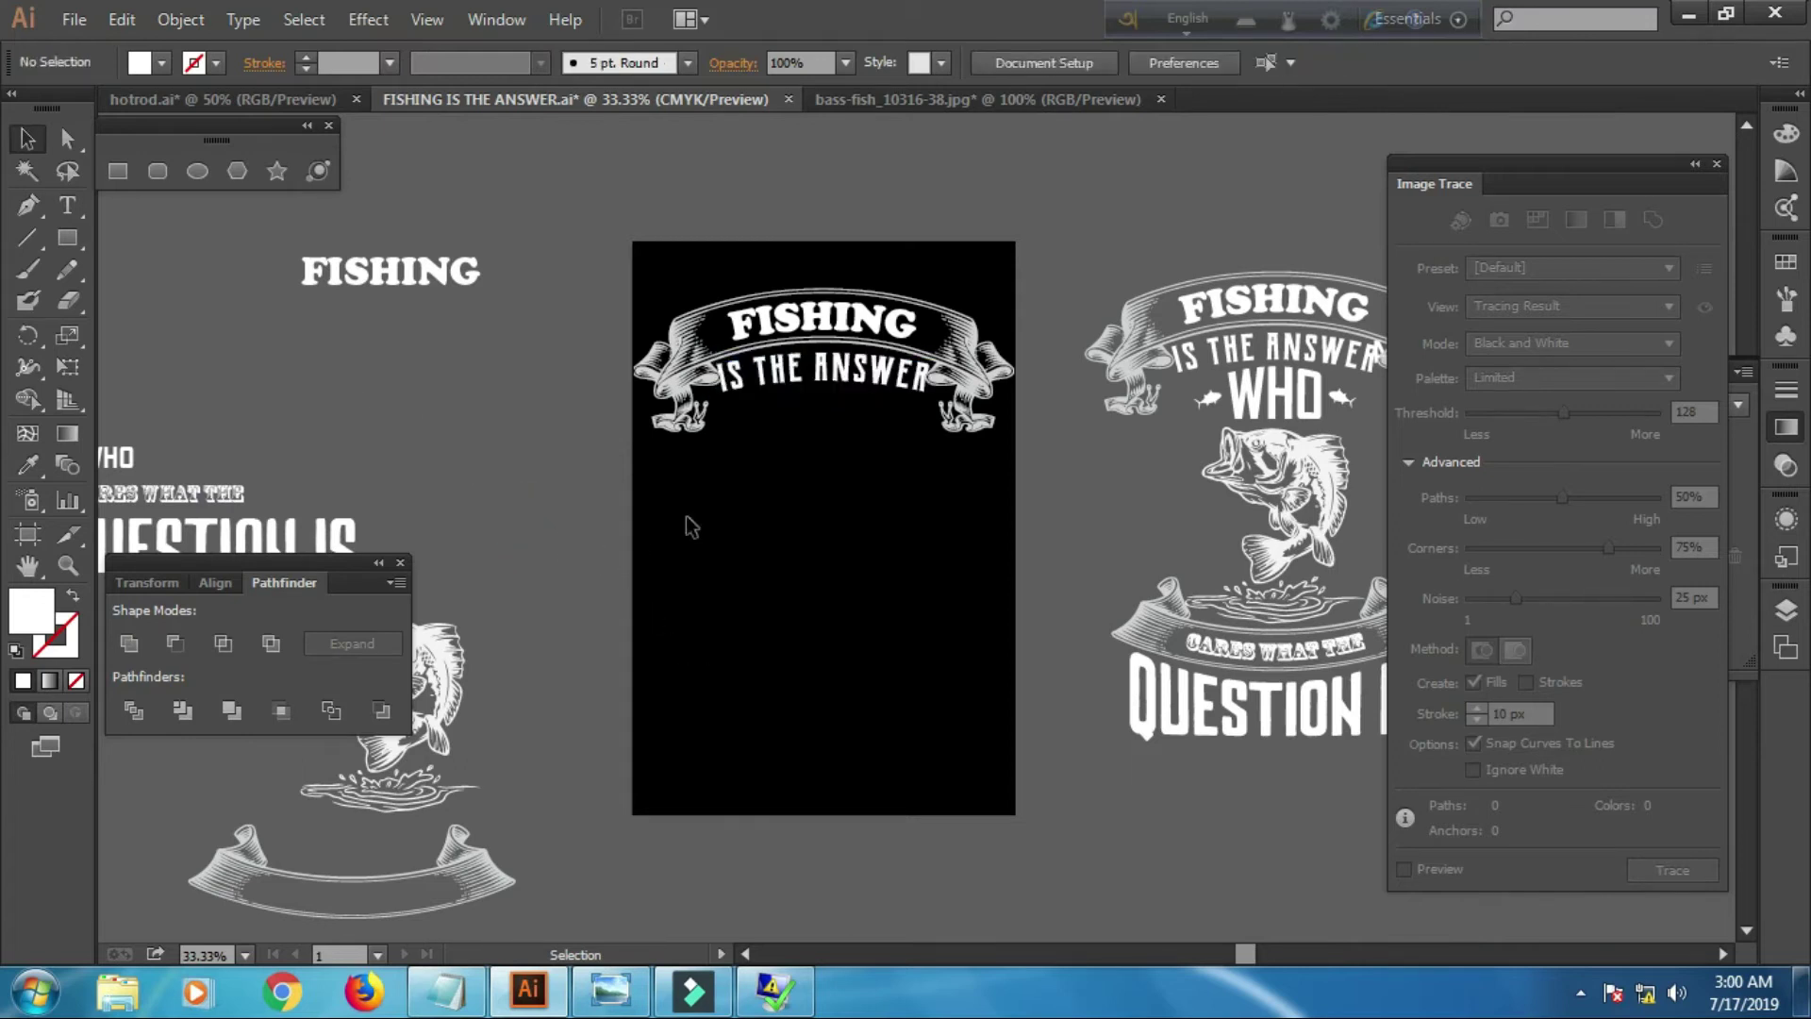
{"action": "left_click_drag", "start_coordinate": [830, 367], "coordinate": [932, 404]}
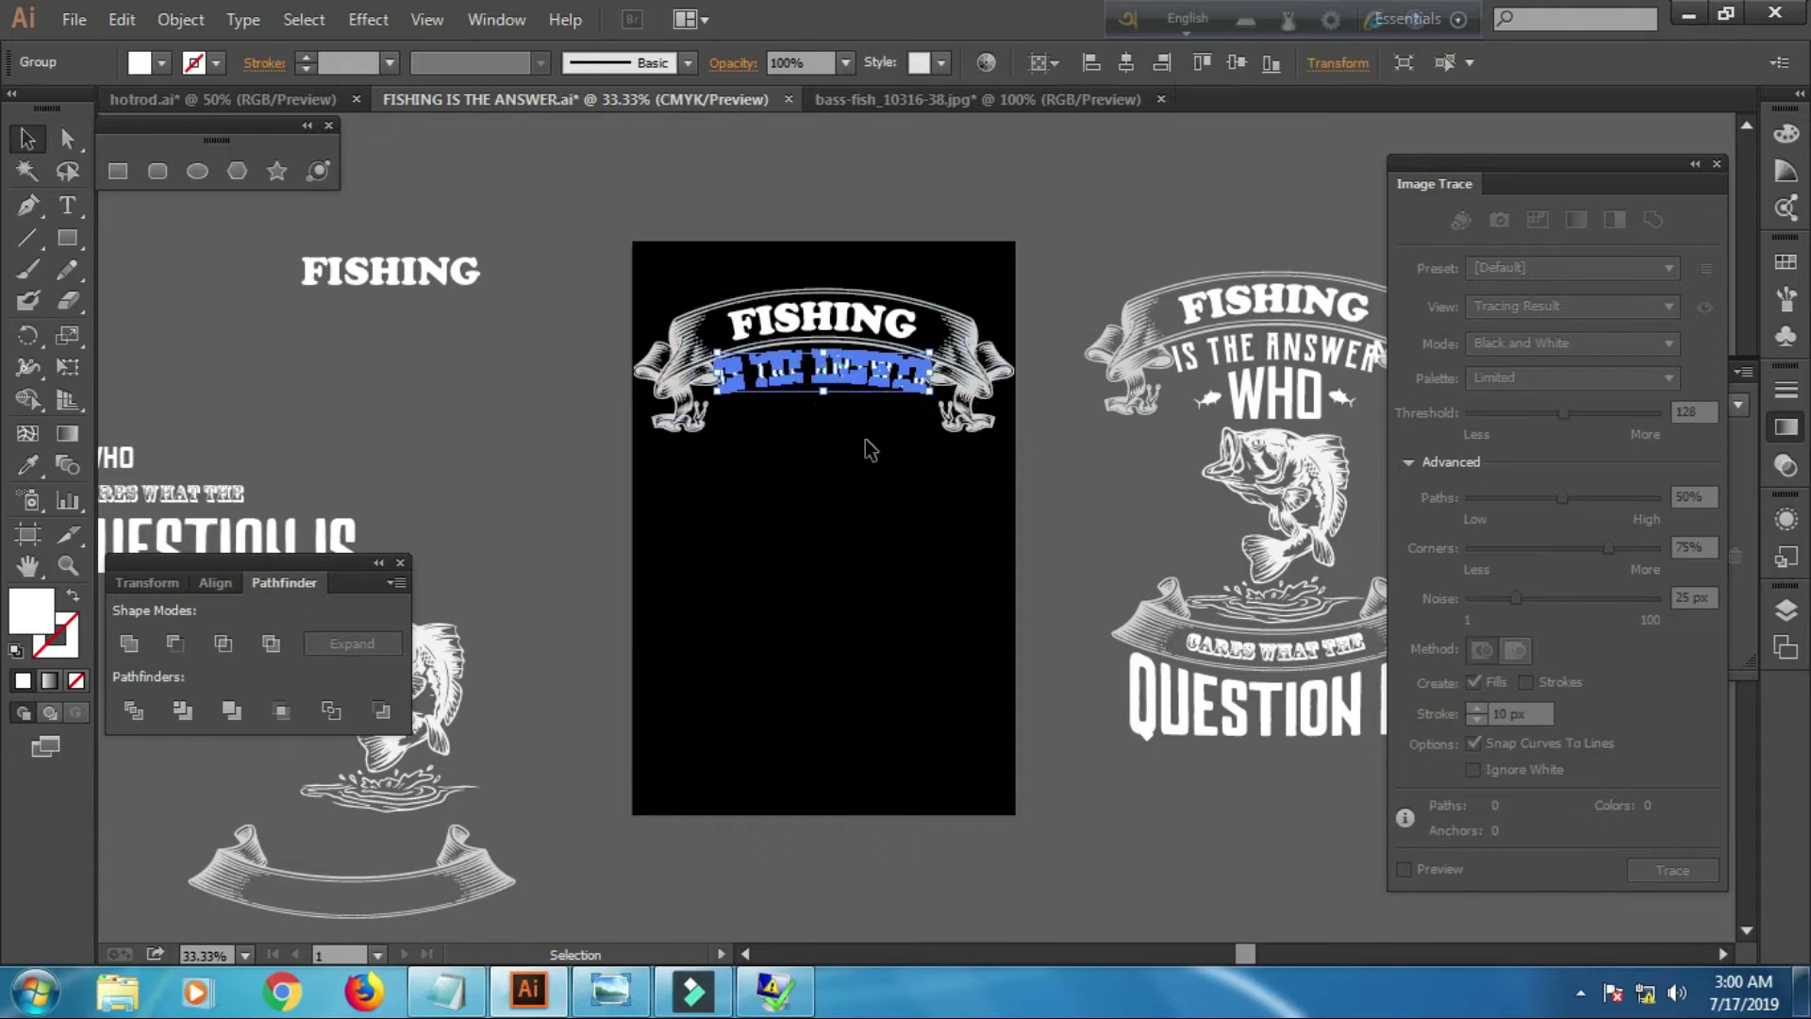
{"action": "scroll", "coordinate": [864, 439], "scroll_direction": "up", "scroll_amount": 3}
{"action": "left_click_drag", "start_coordinate": [1054, 296], "coordinate": [1050, 296]}
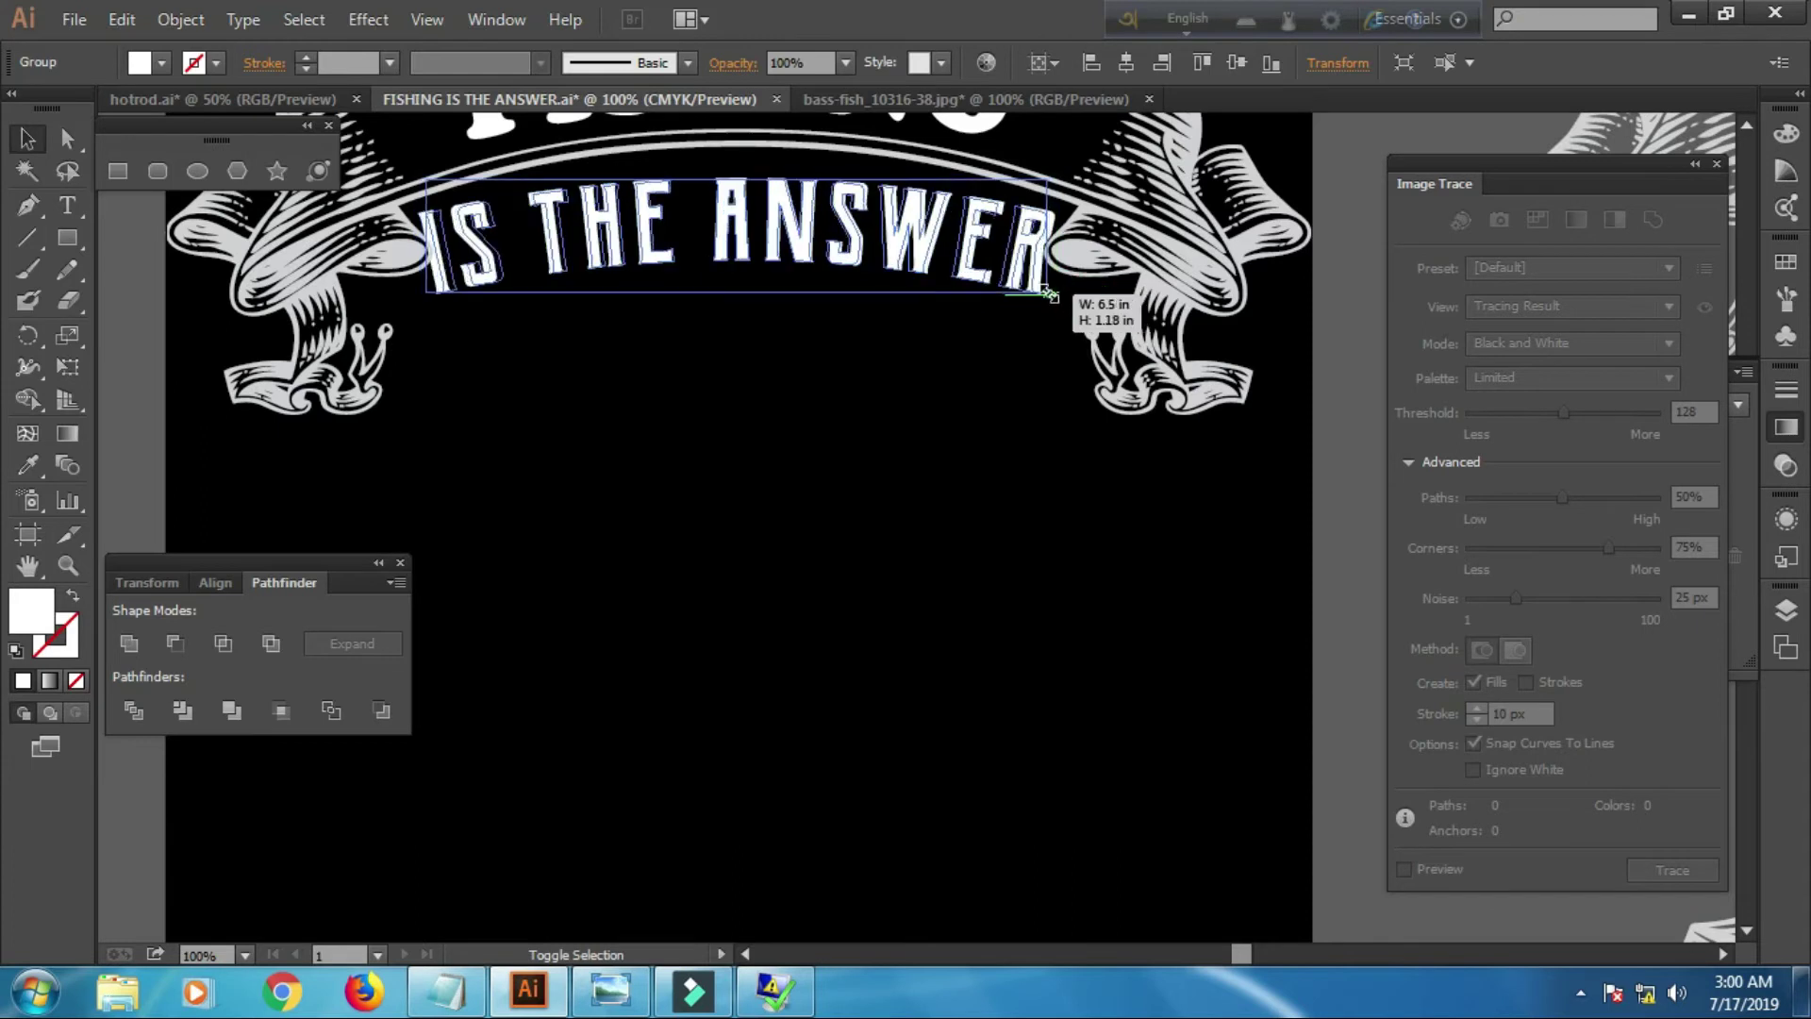
{"action": "left_click", "coordinate": [1023, 363]}
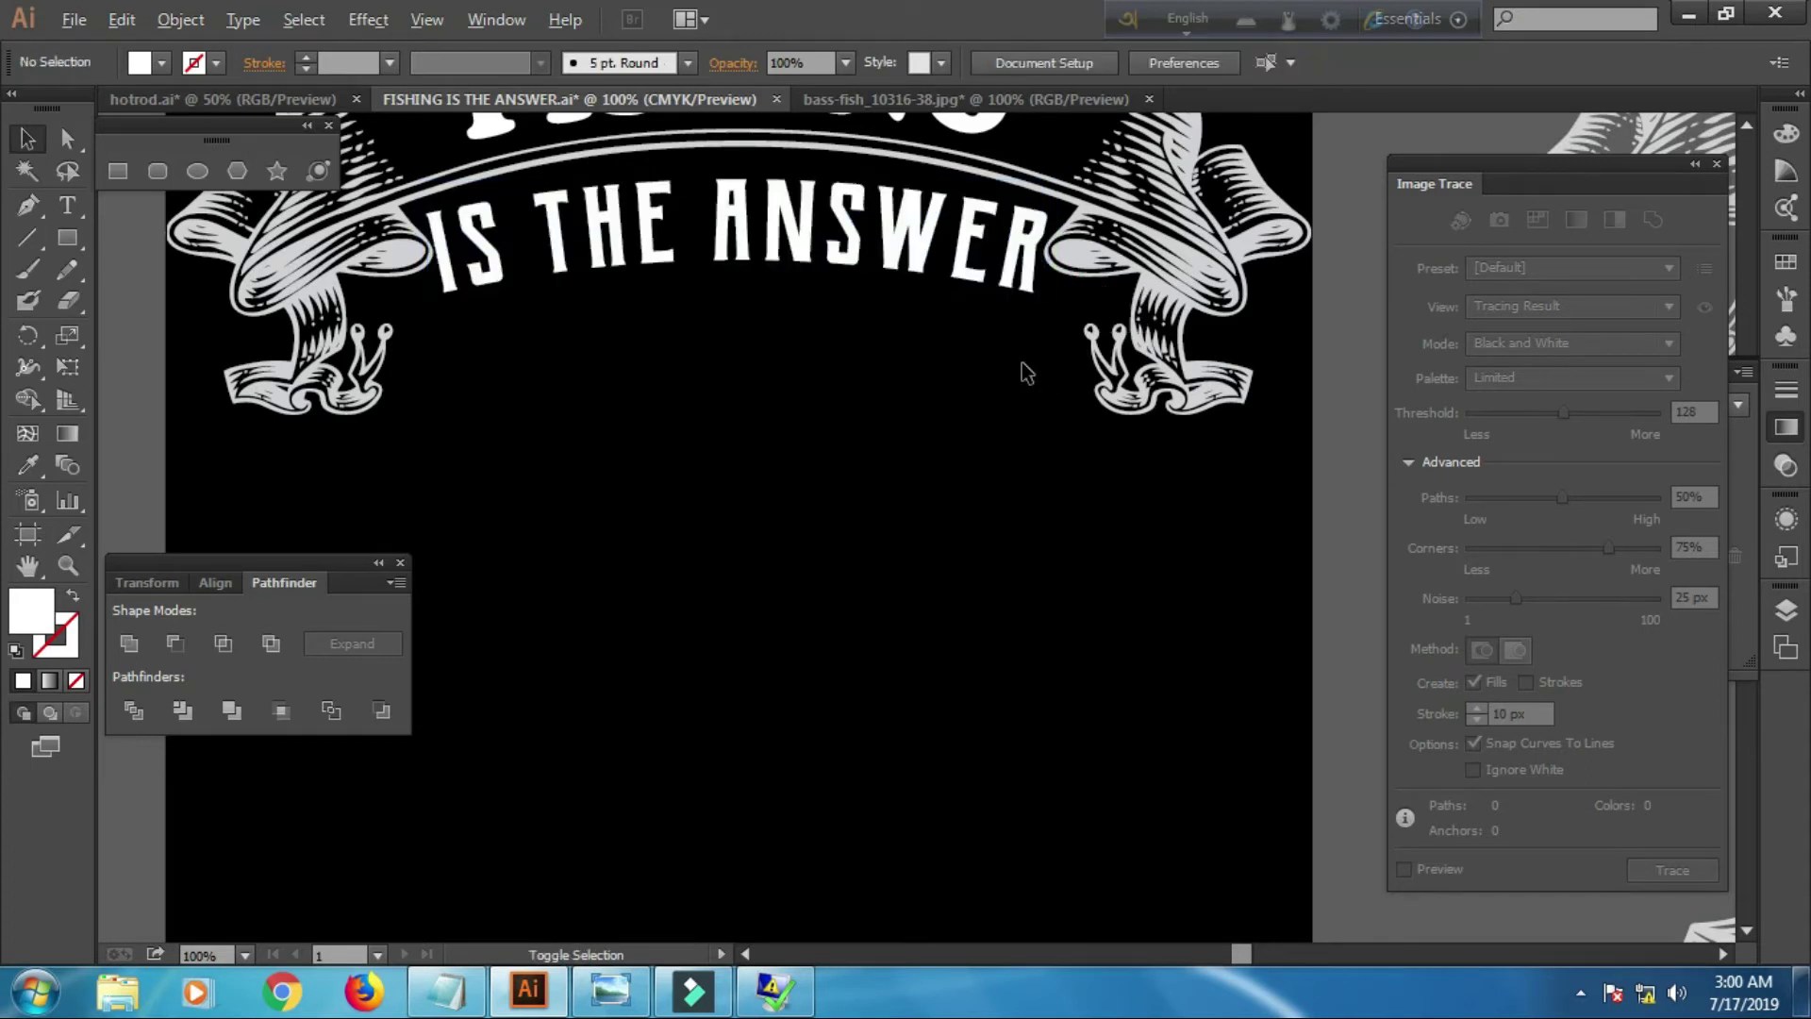
{"action": "scroll", "coordinate": [1025, 368], "scroll_direction": "down", "scroll_amount": 1}
{"action": "scroll", "coordinate": [1022, 361], "scroll_direction": "down", "scroll_amount": 1}
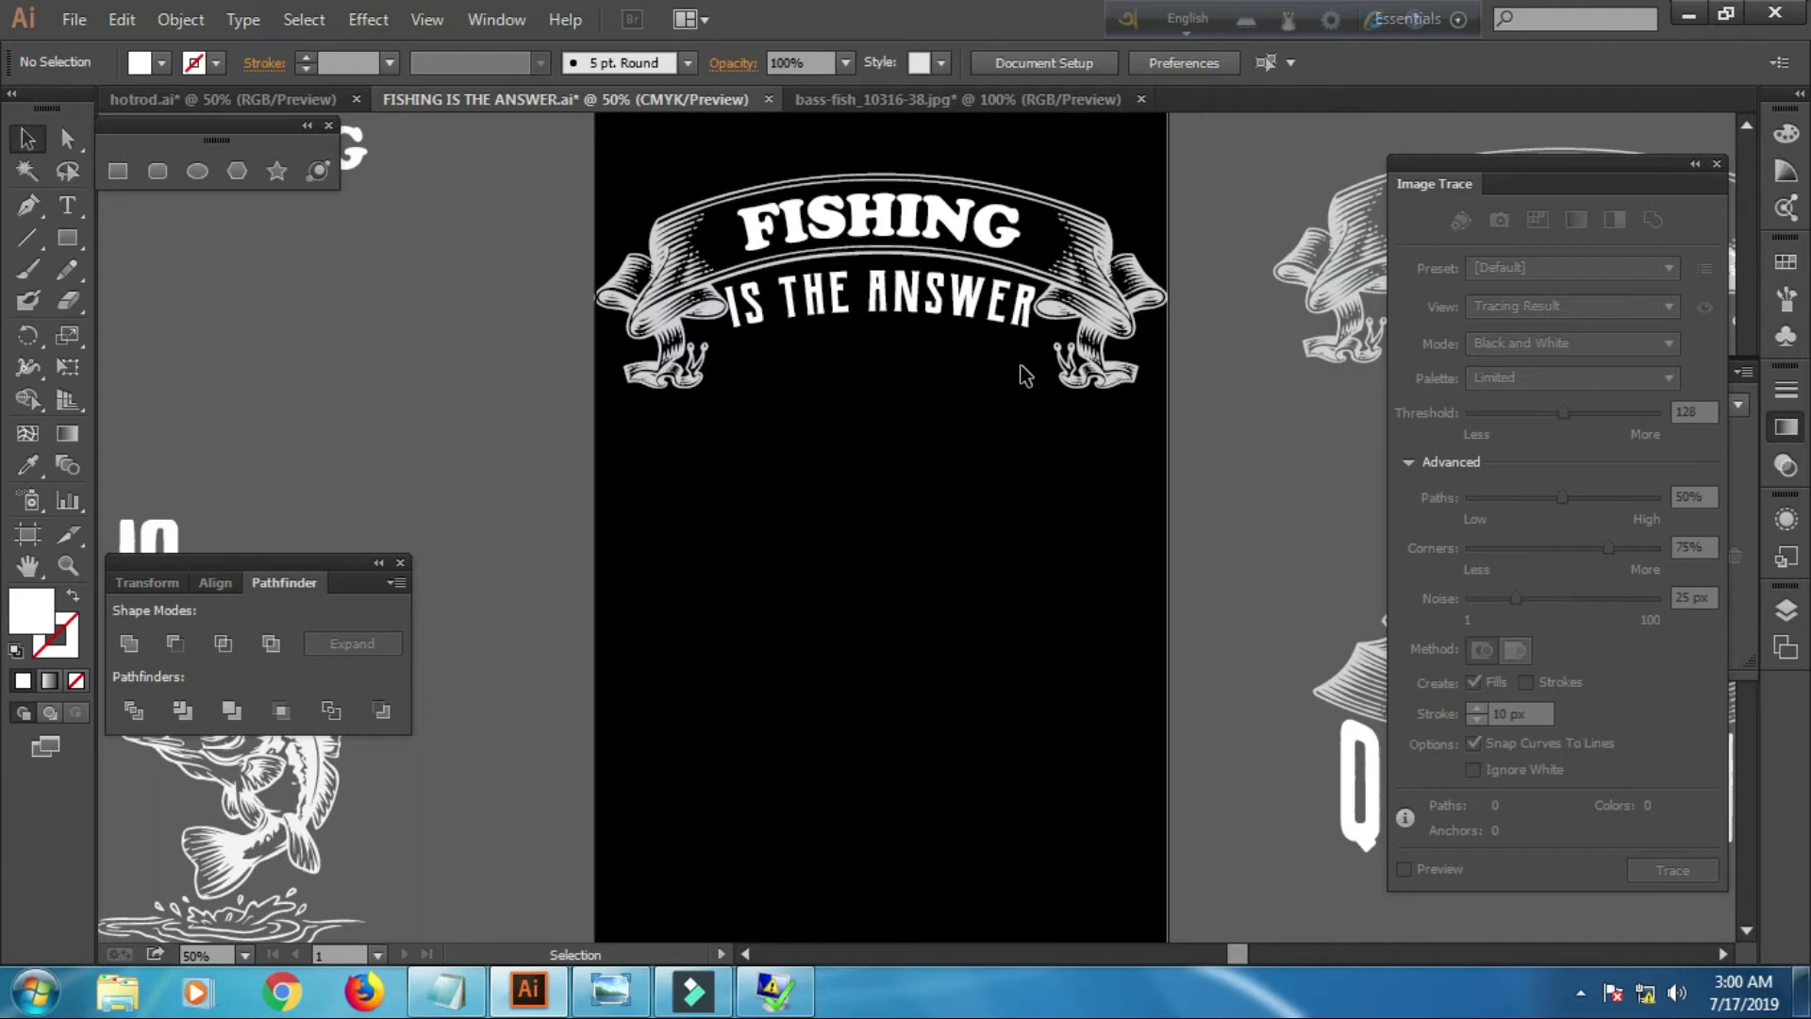
{"action": "scroll", "coordinate": [1026, 376], "scroll_direction": "down", "scroll_amount": 1}
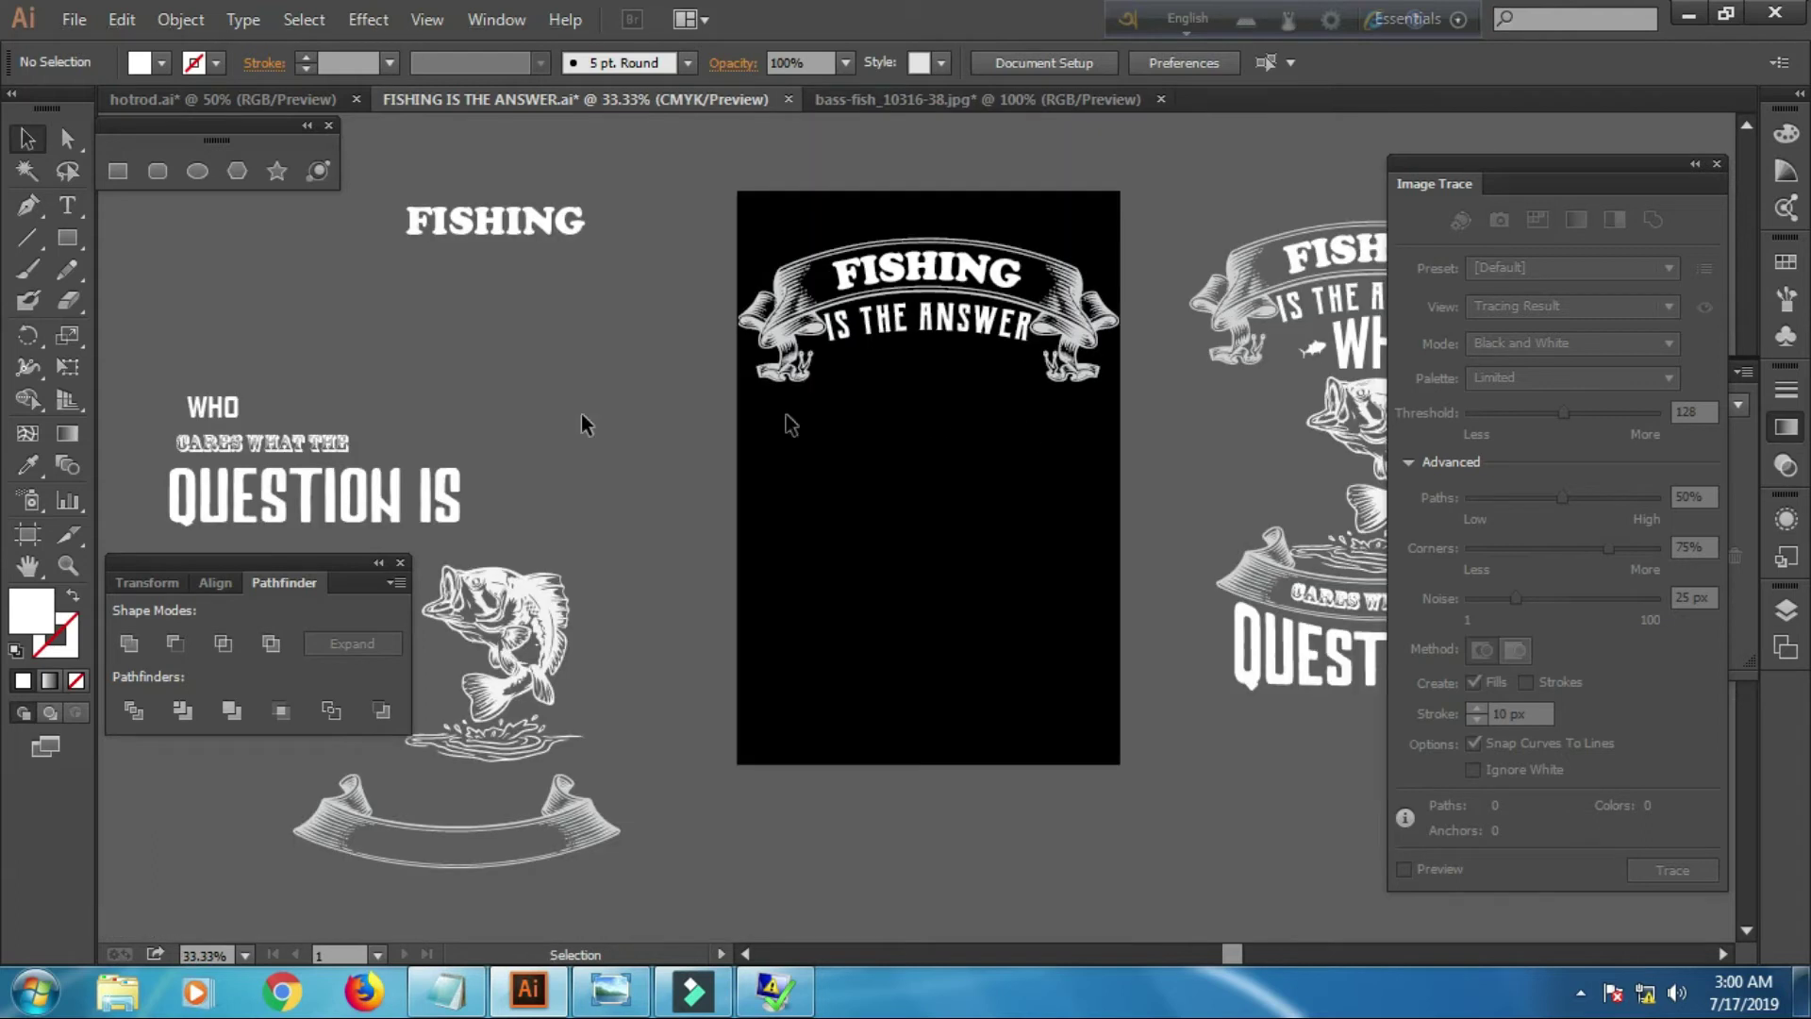
Outline WHO, place it below IS THE ANSWER, enlarge it, and centre it horizontally
{"action": "left_click", "coordinate": [206, 415]}
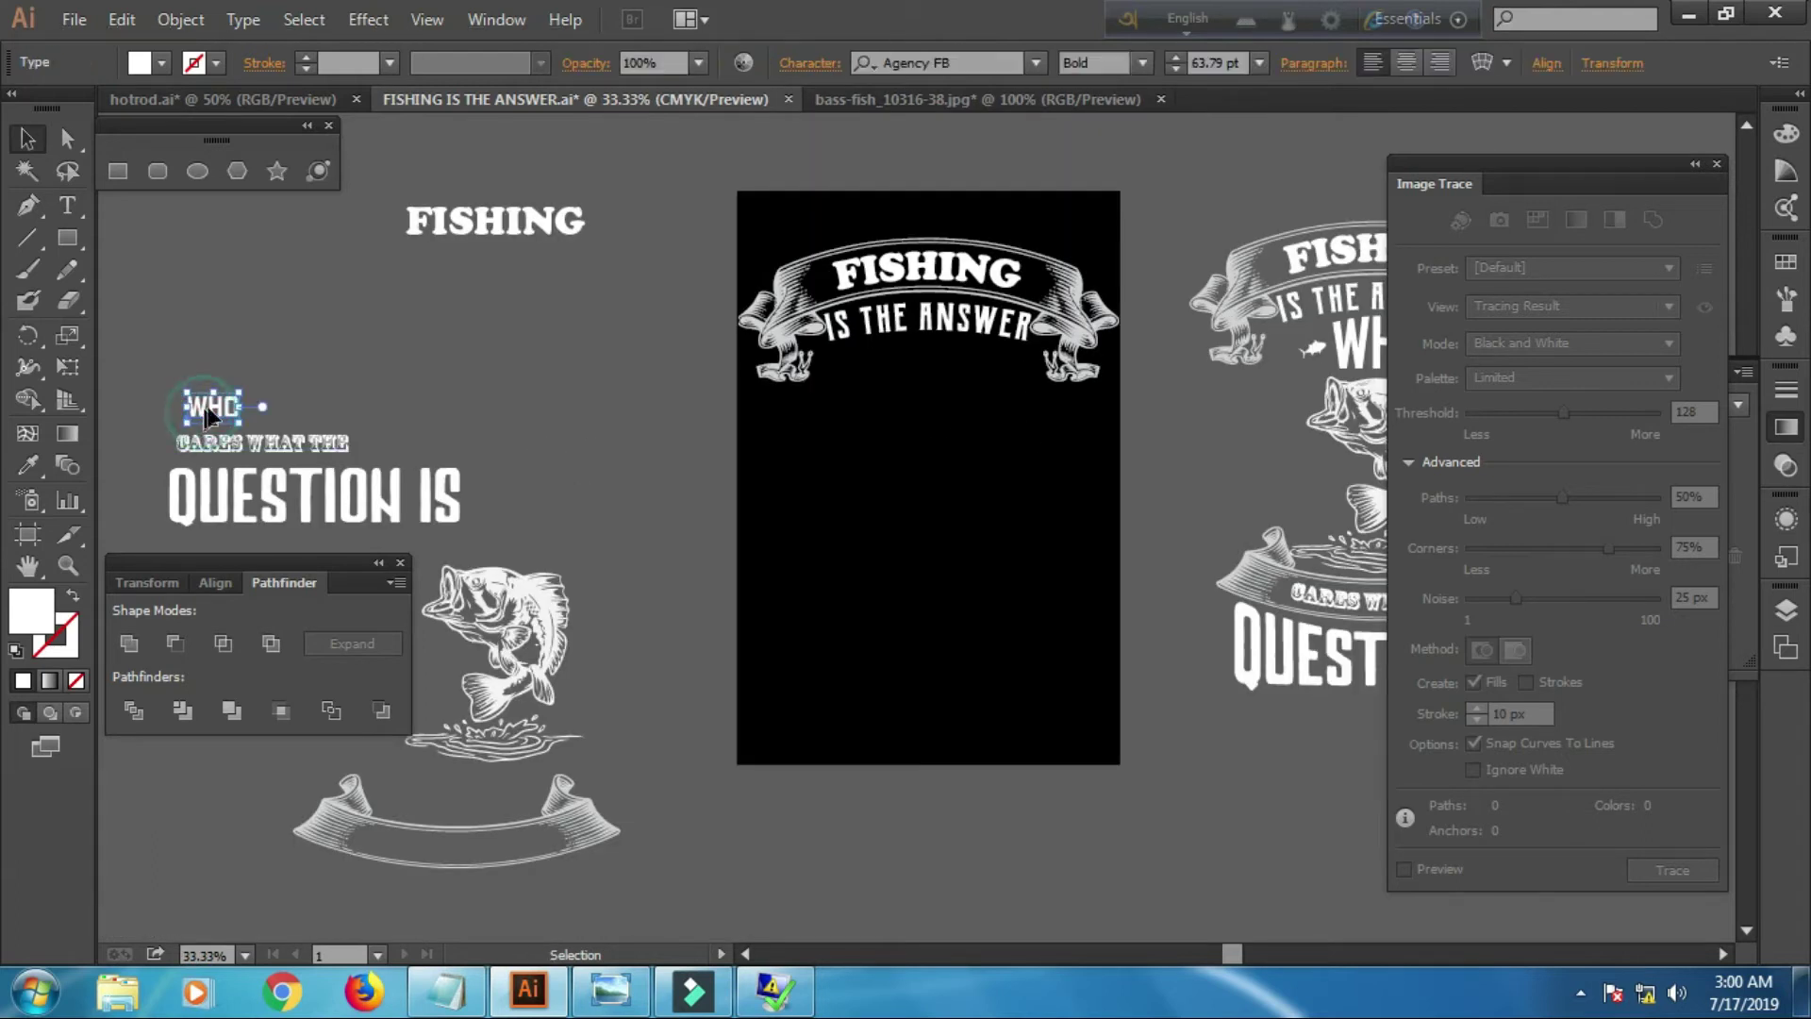
{"action": "right_click", "coordinate": [212, 405]}
{"action": "left_click", "coordinate": [288, 588]}
{"action": "left_click_drag", "start_coordinate": [215, 406], "coordinate": [933, 373]}
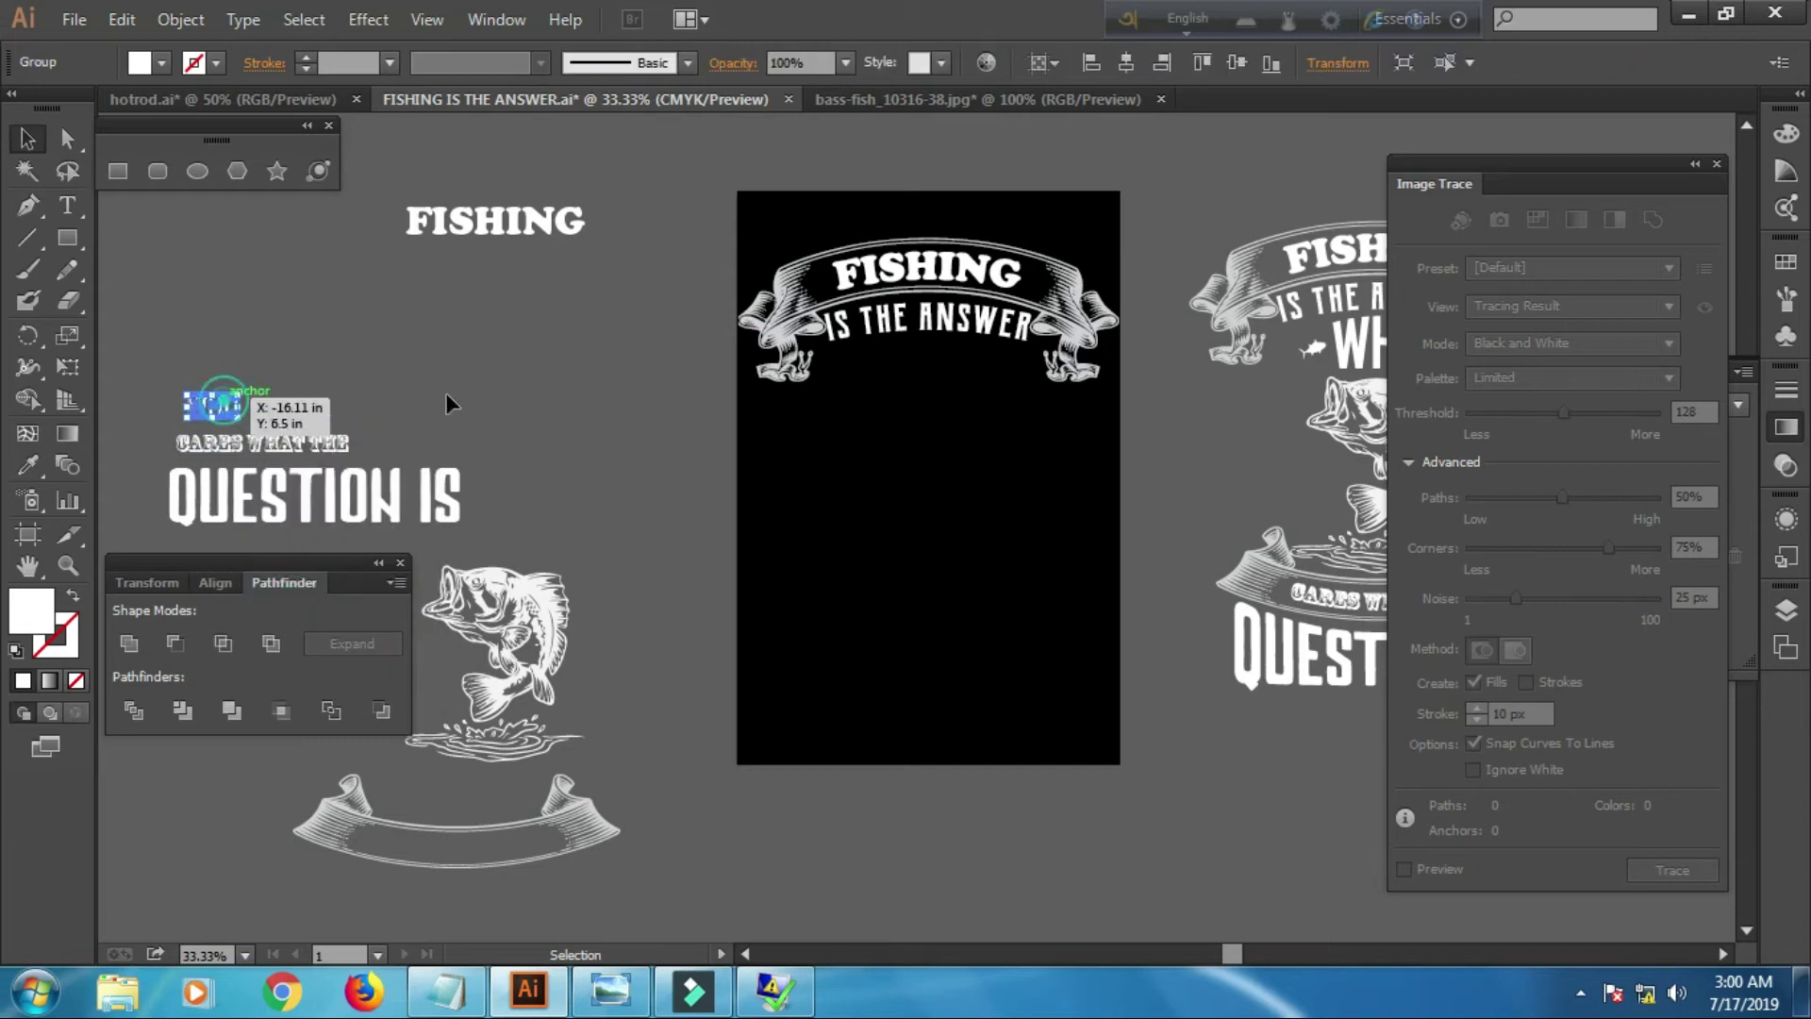
{"action": "left_click_drag", "start_coordinate": [937, 371], "coordinate": [993, 408]}
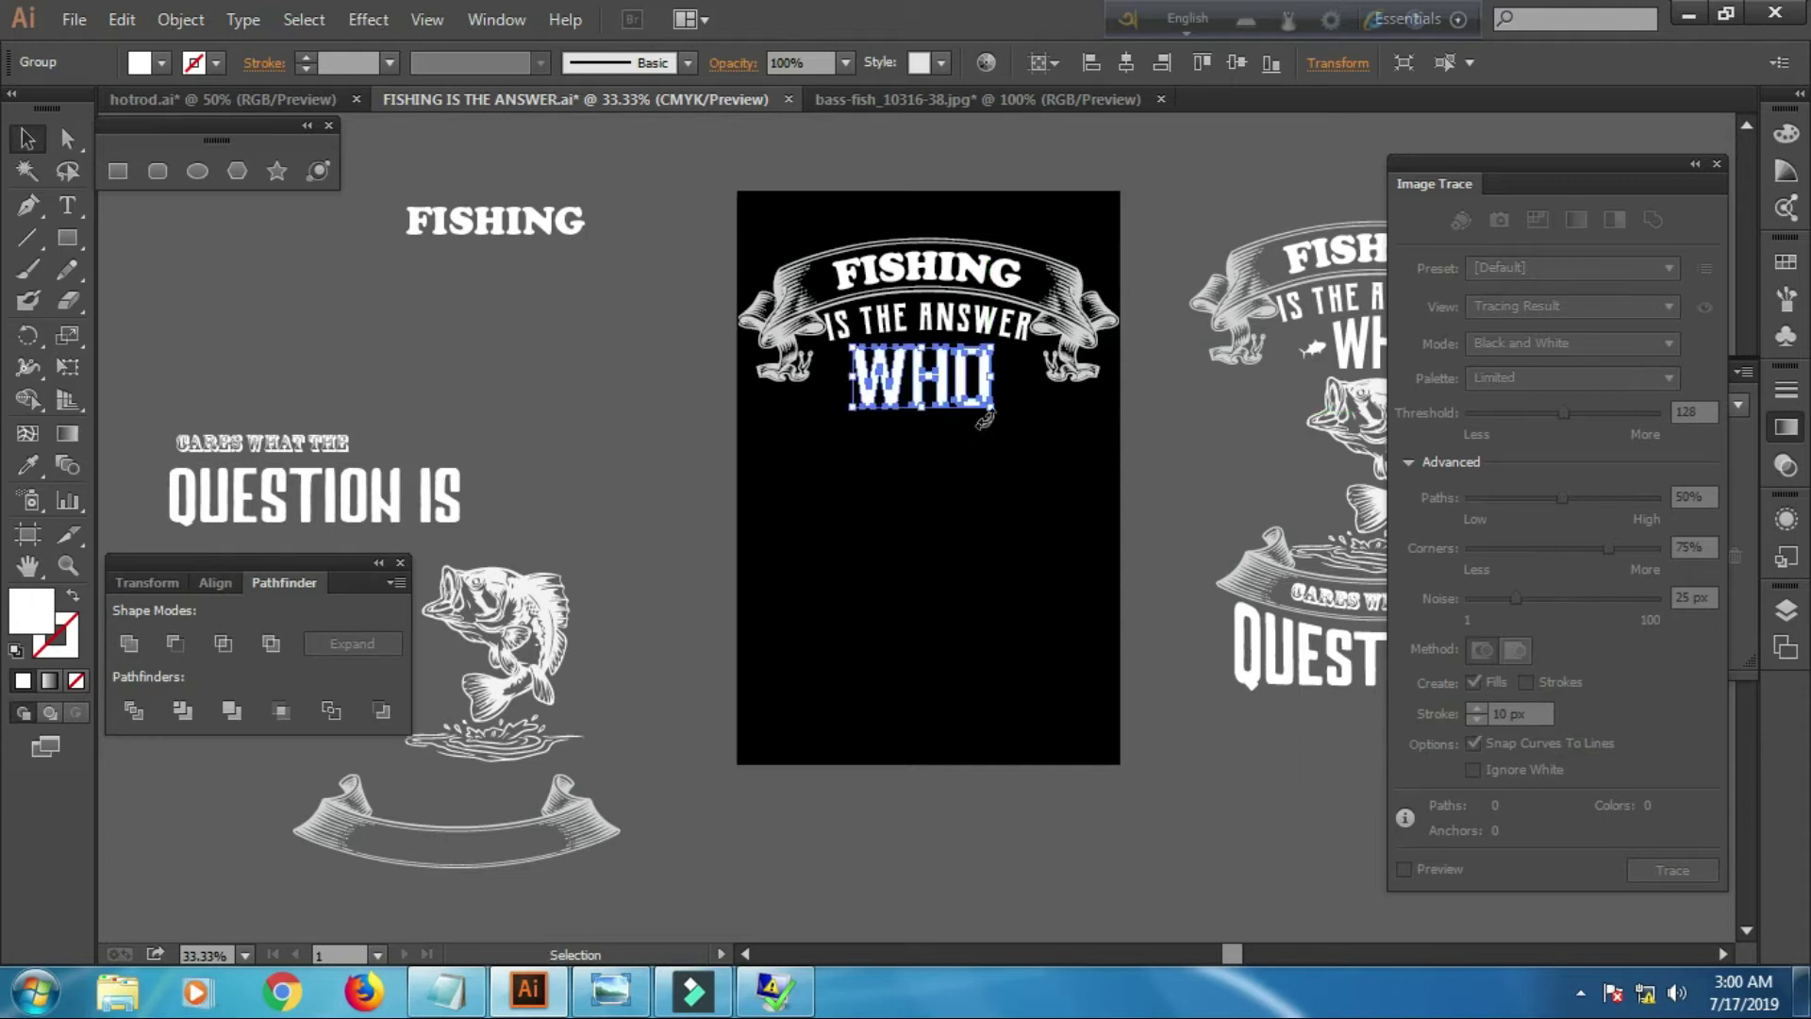
{"action": "left_click_drag", "start_coordinate": [985, 418], "coordinate": [986, 404]}
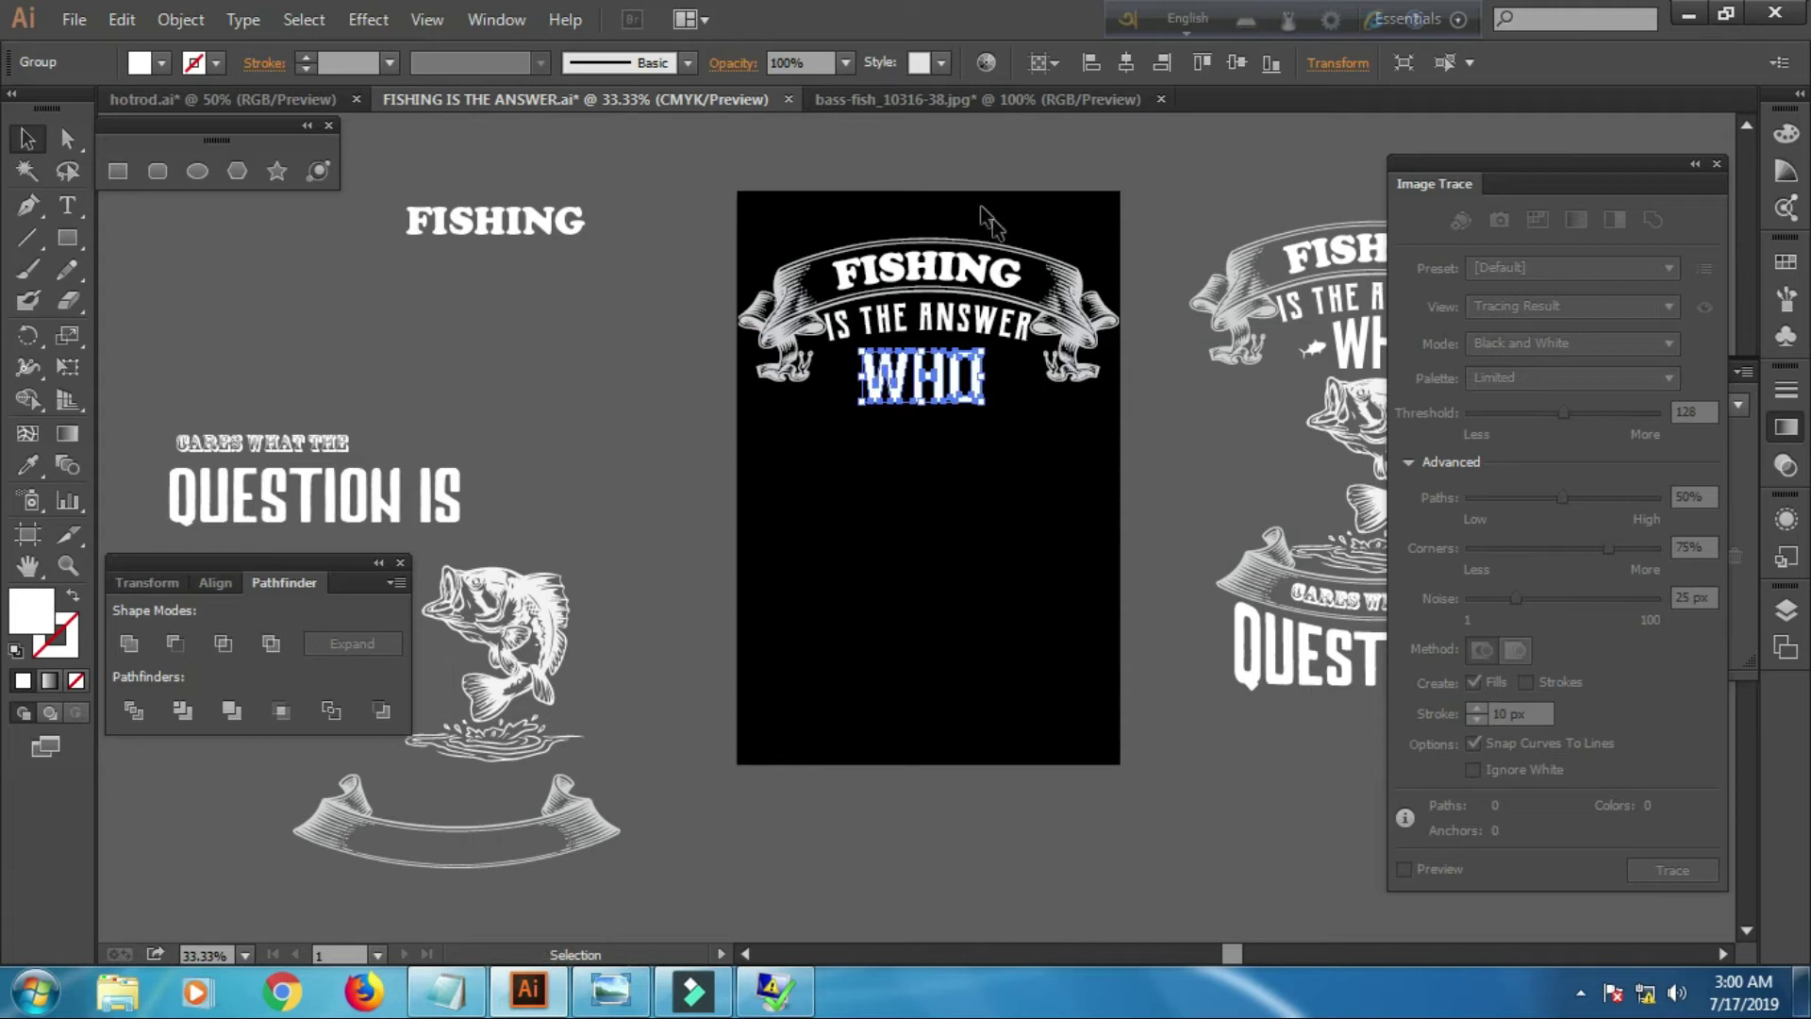
{"action": "left_click", "coordinate": [1127, 62]}
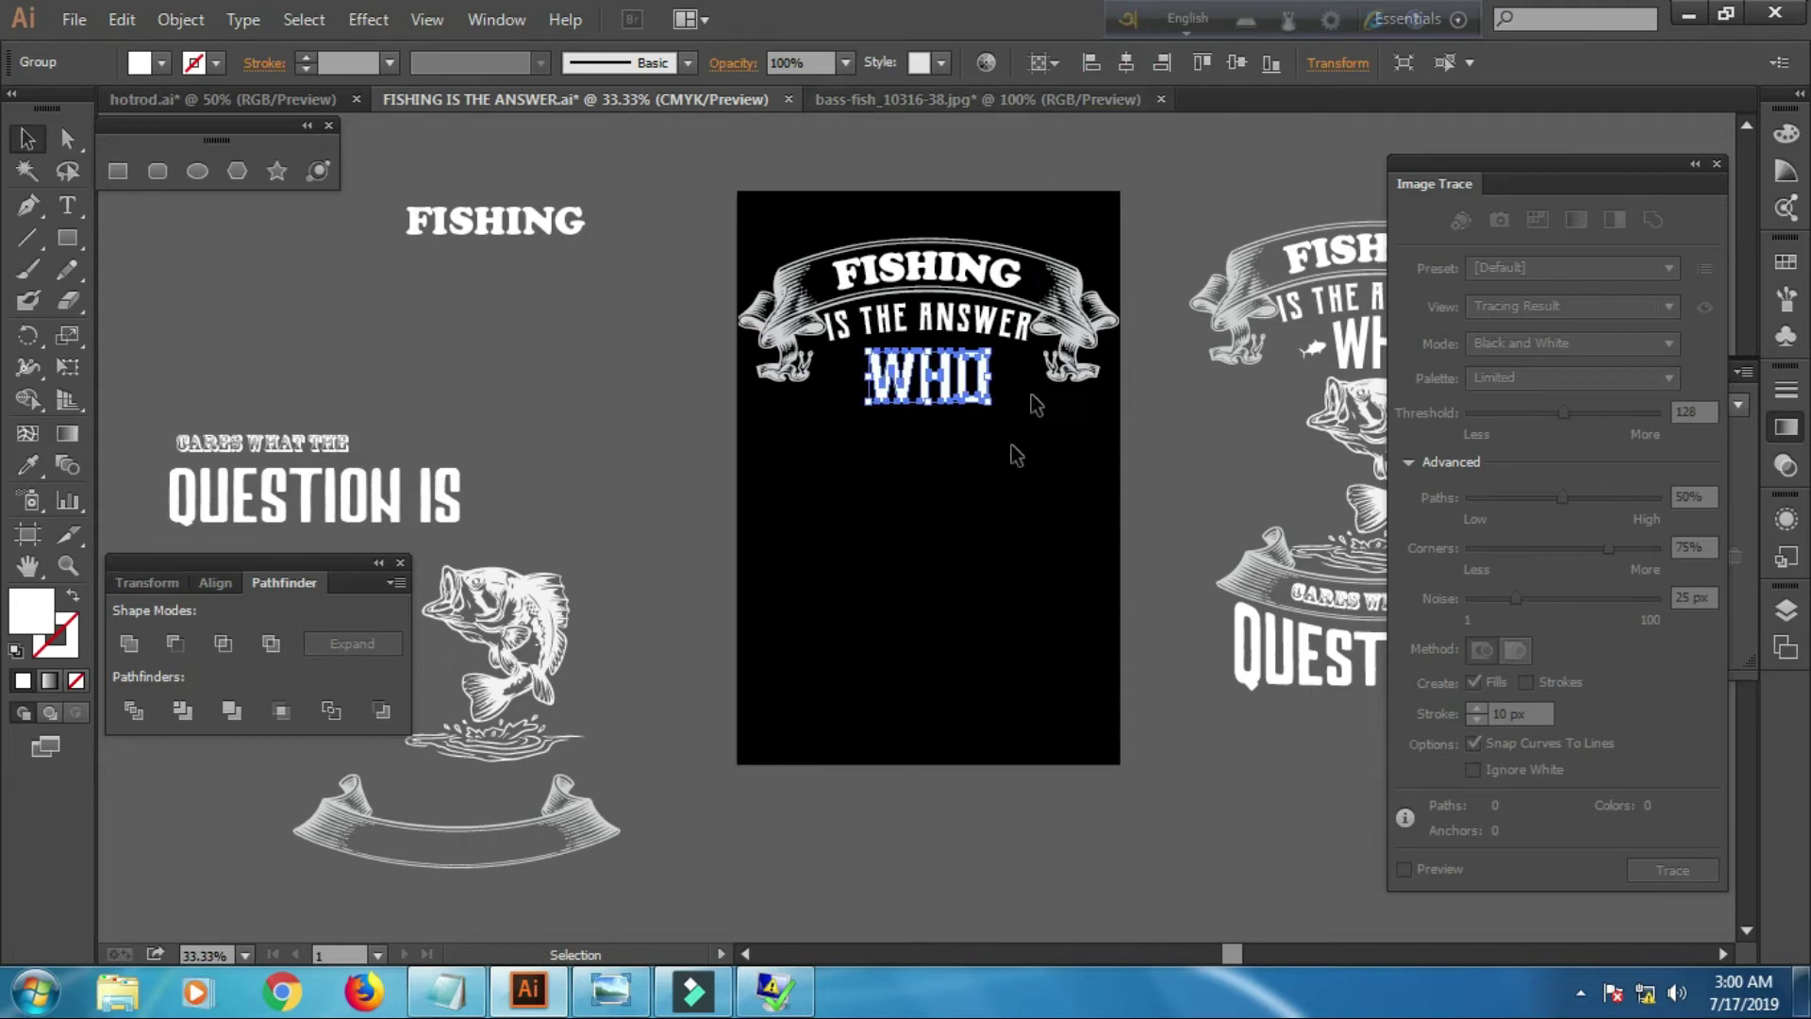
{"action": "left_click", "coordinate": [994, 533]}
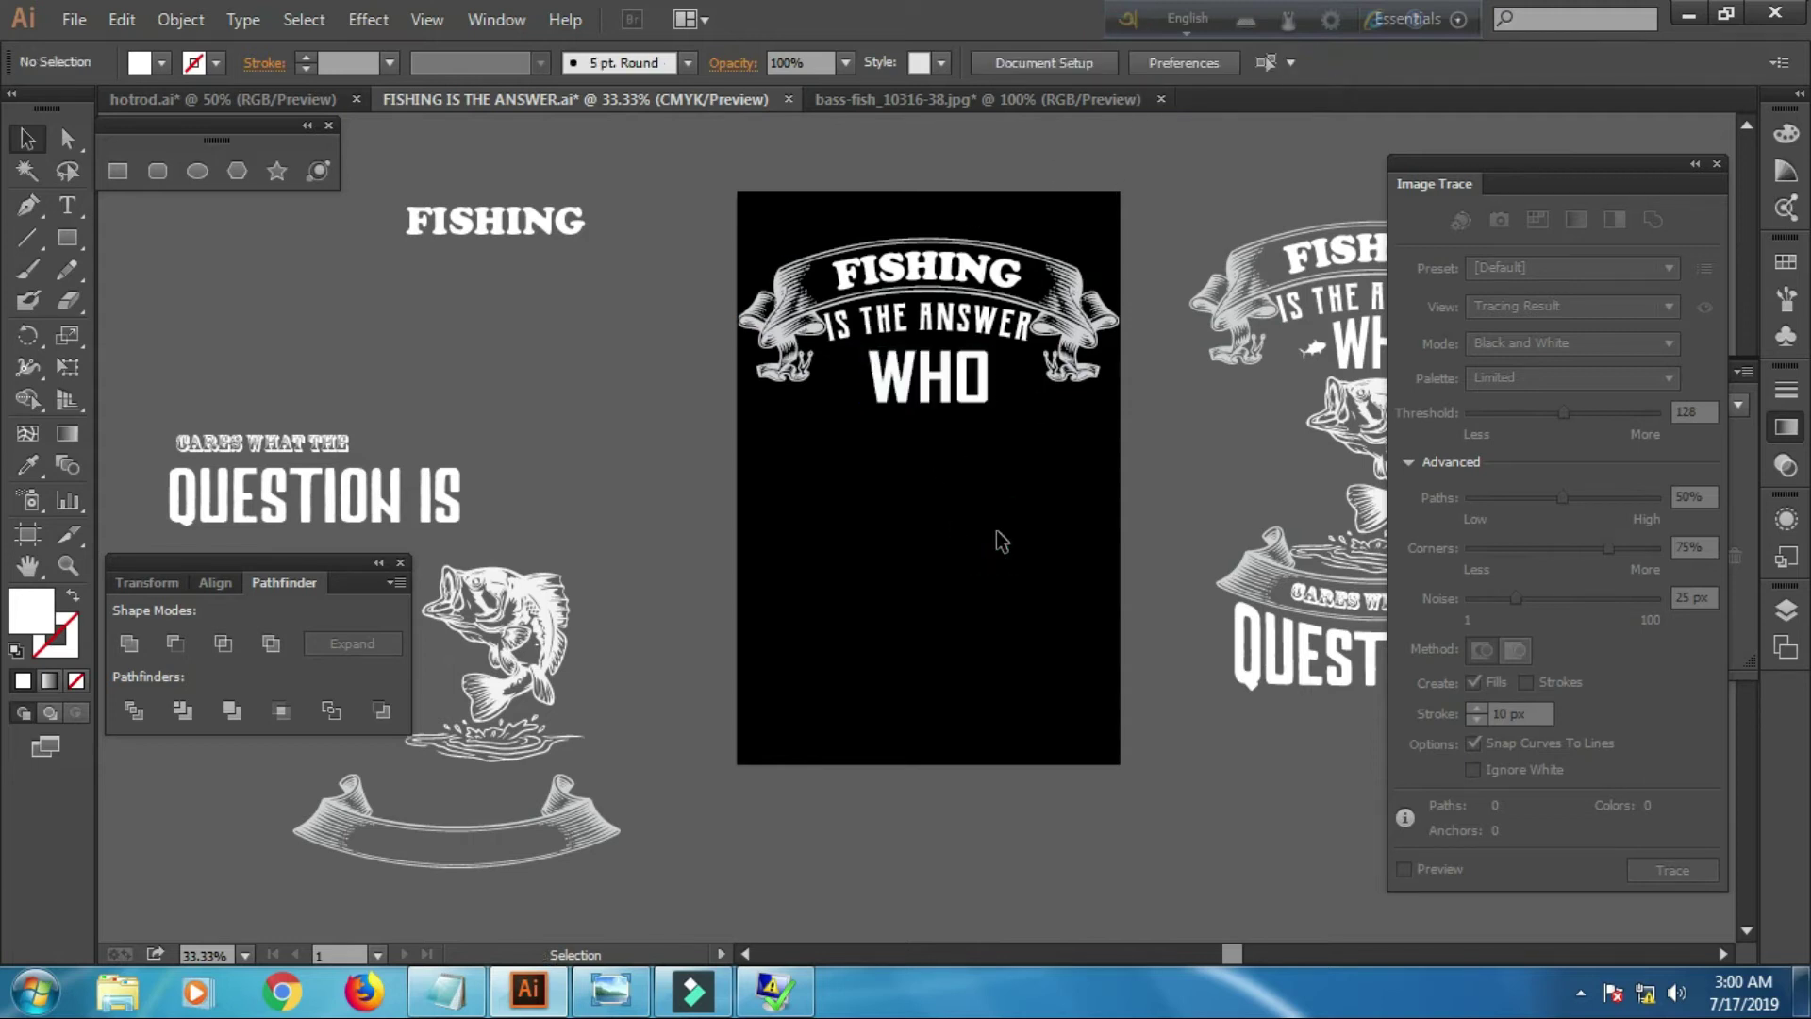
{"action": "left_click", "coordinate": [953, 382]}
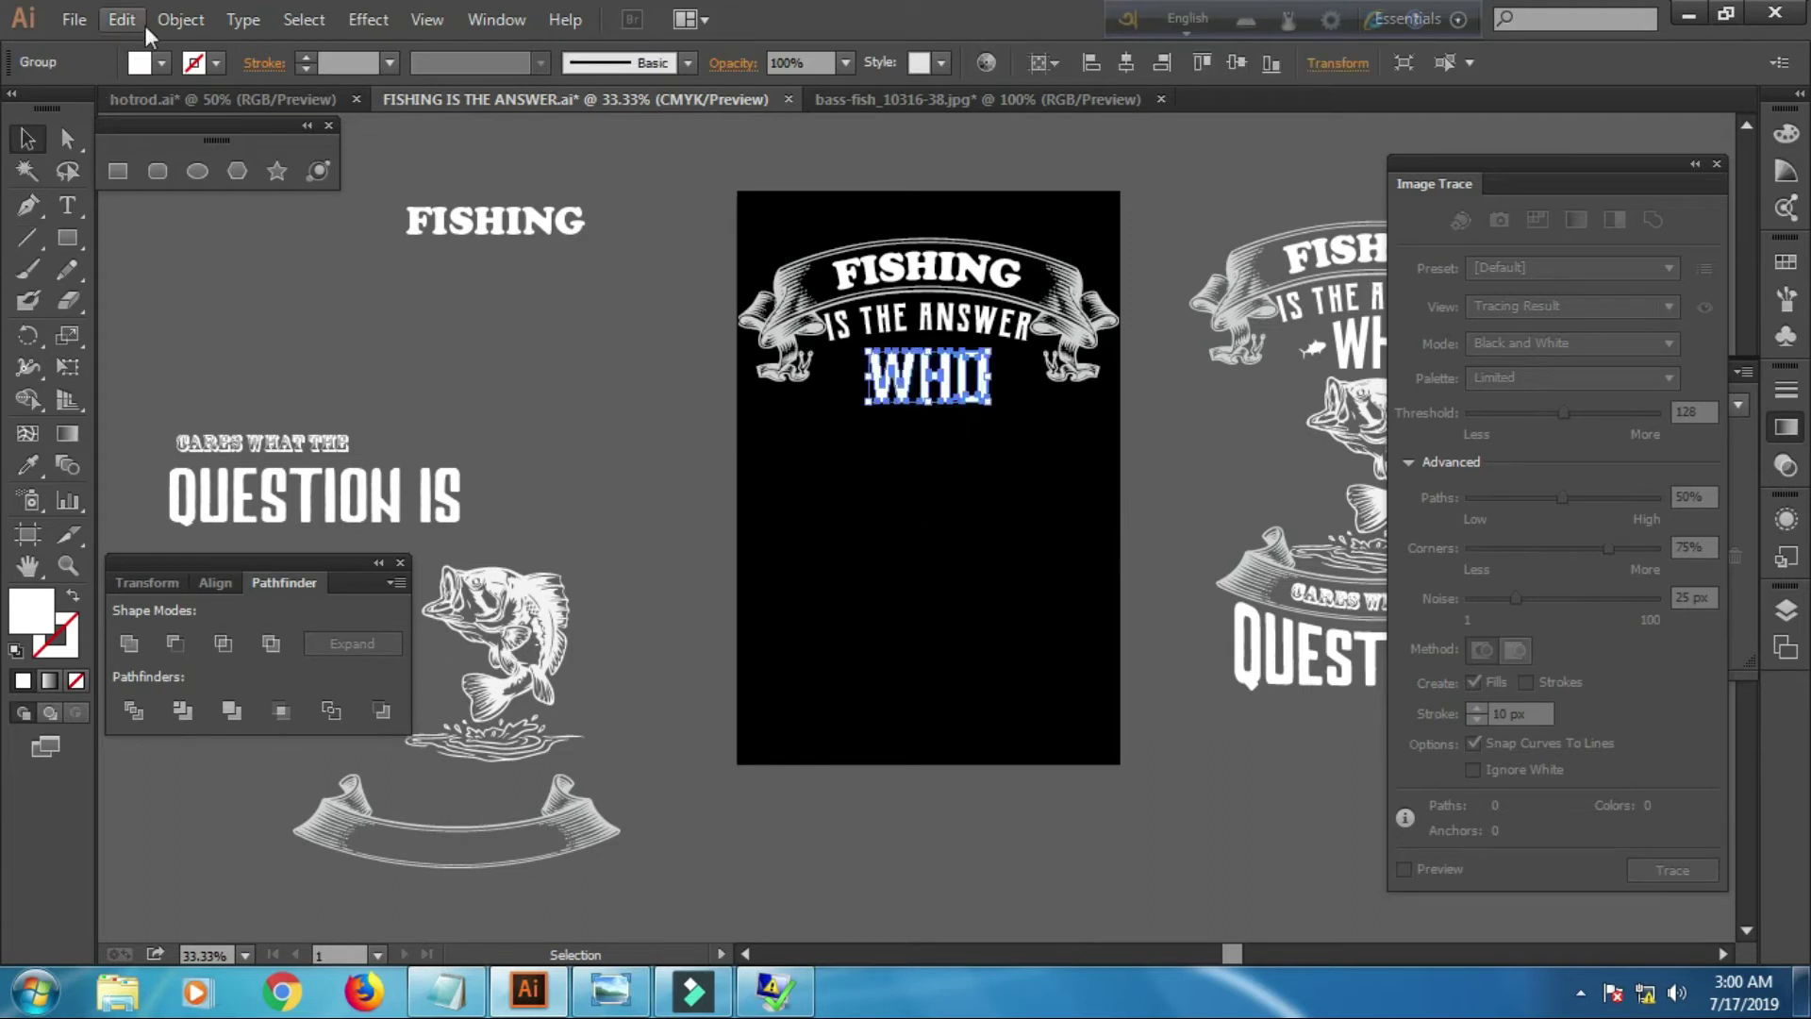
Apply an Arc Upper warp with 15% bend to WHO, expand it, and nudge it up
{"action": "left_click", "coordinate": [358, 17]}
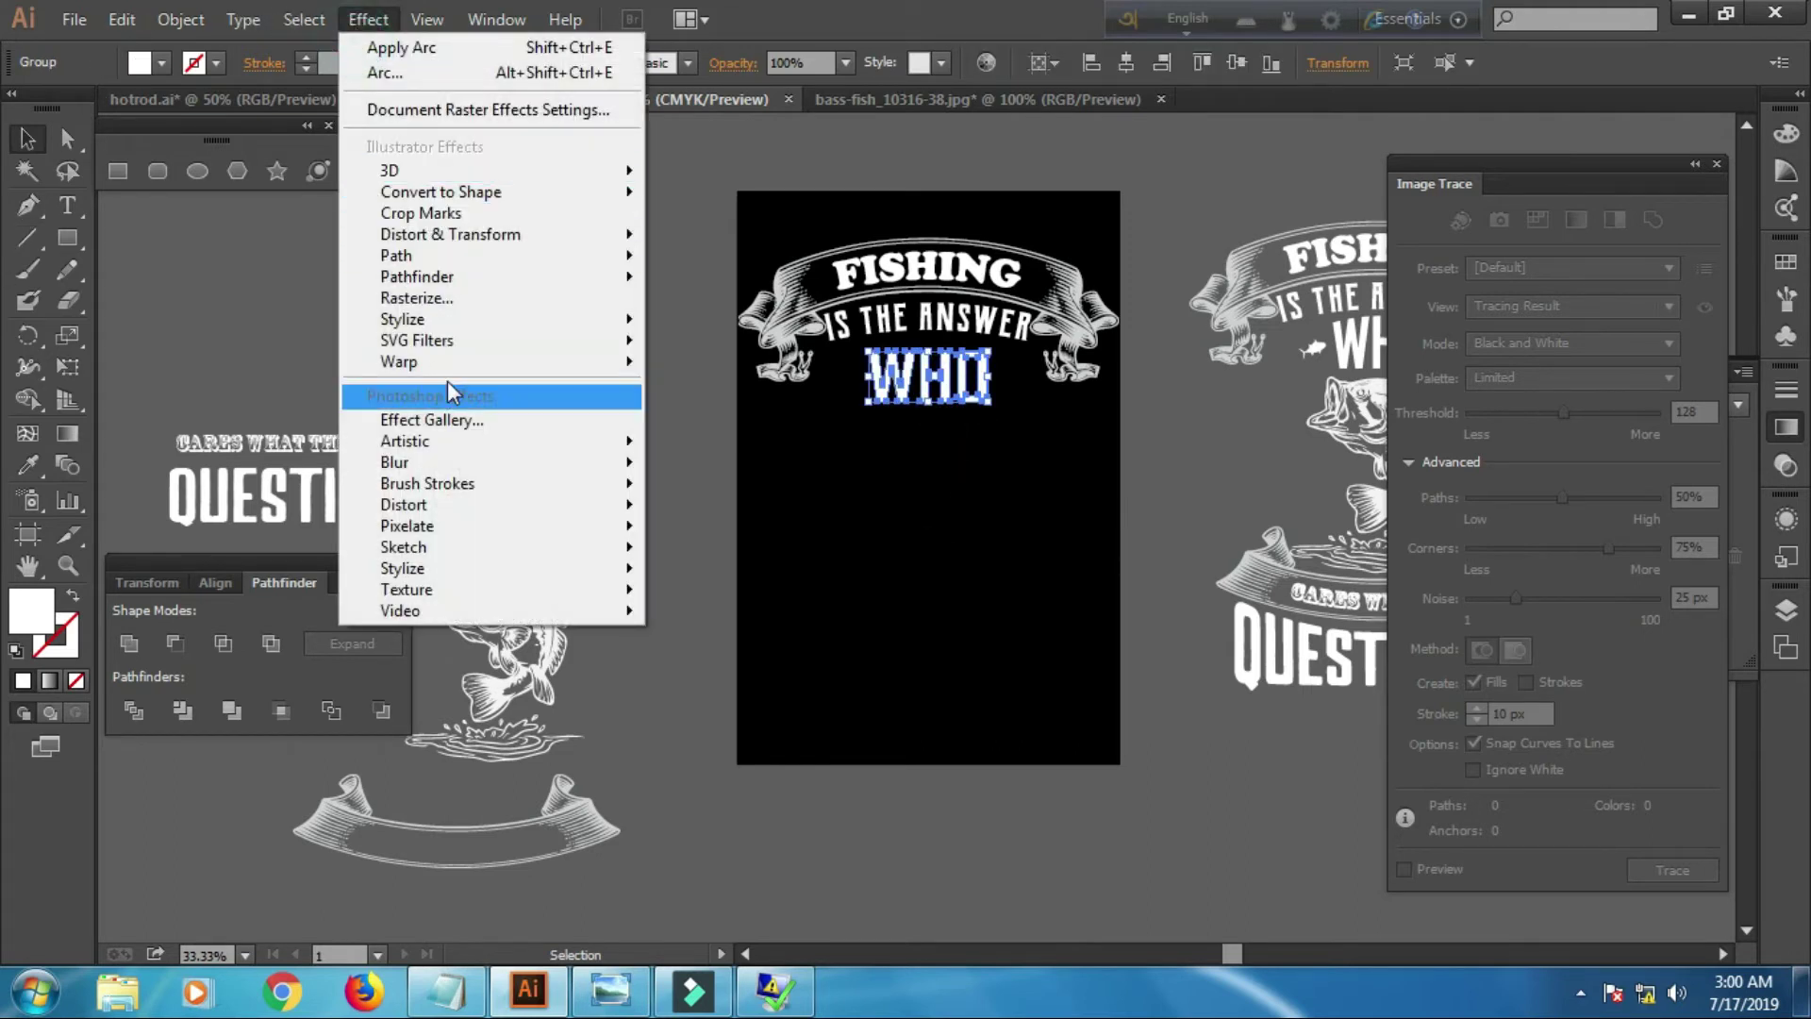
{"action": "mouse_move", "coordinate": [399, 362]}
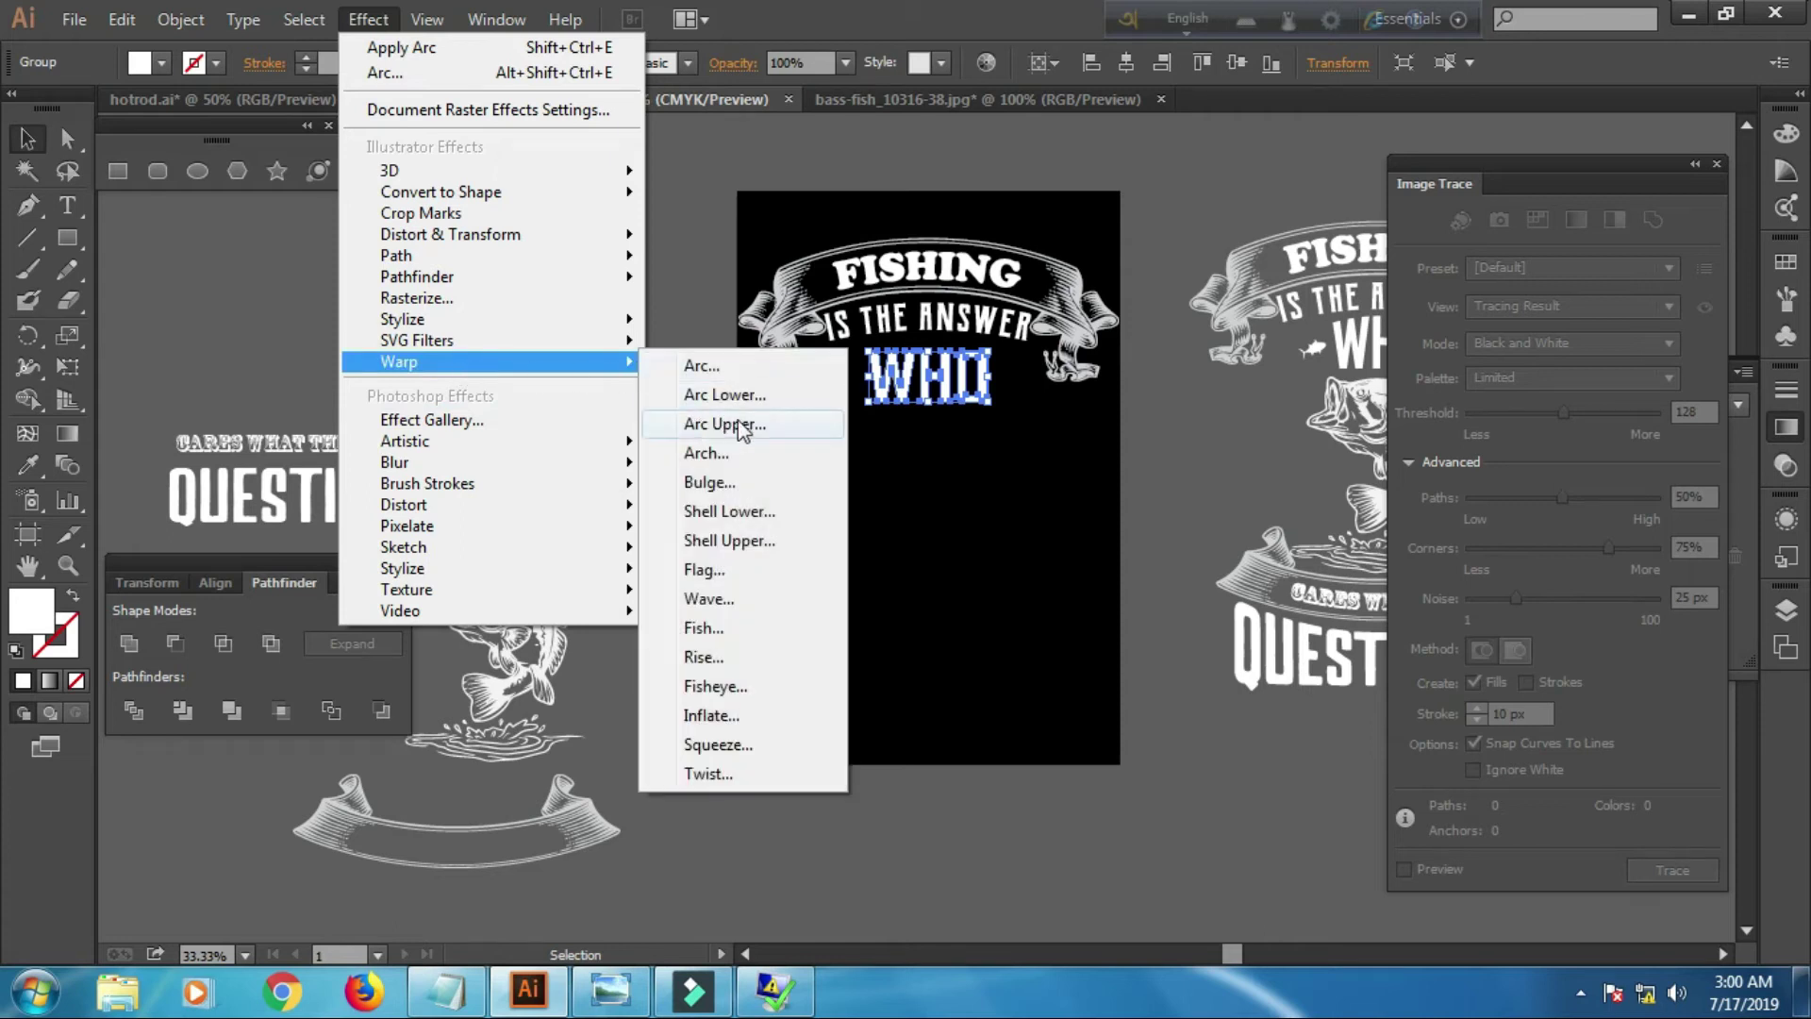
{"action": "left_click", "coordinate": [724, 424]}
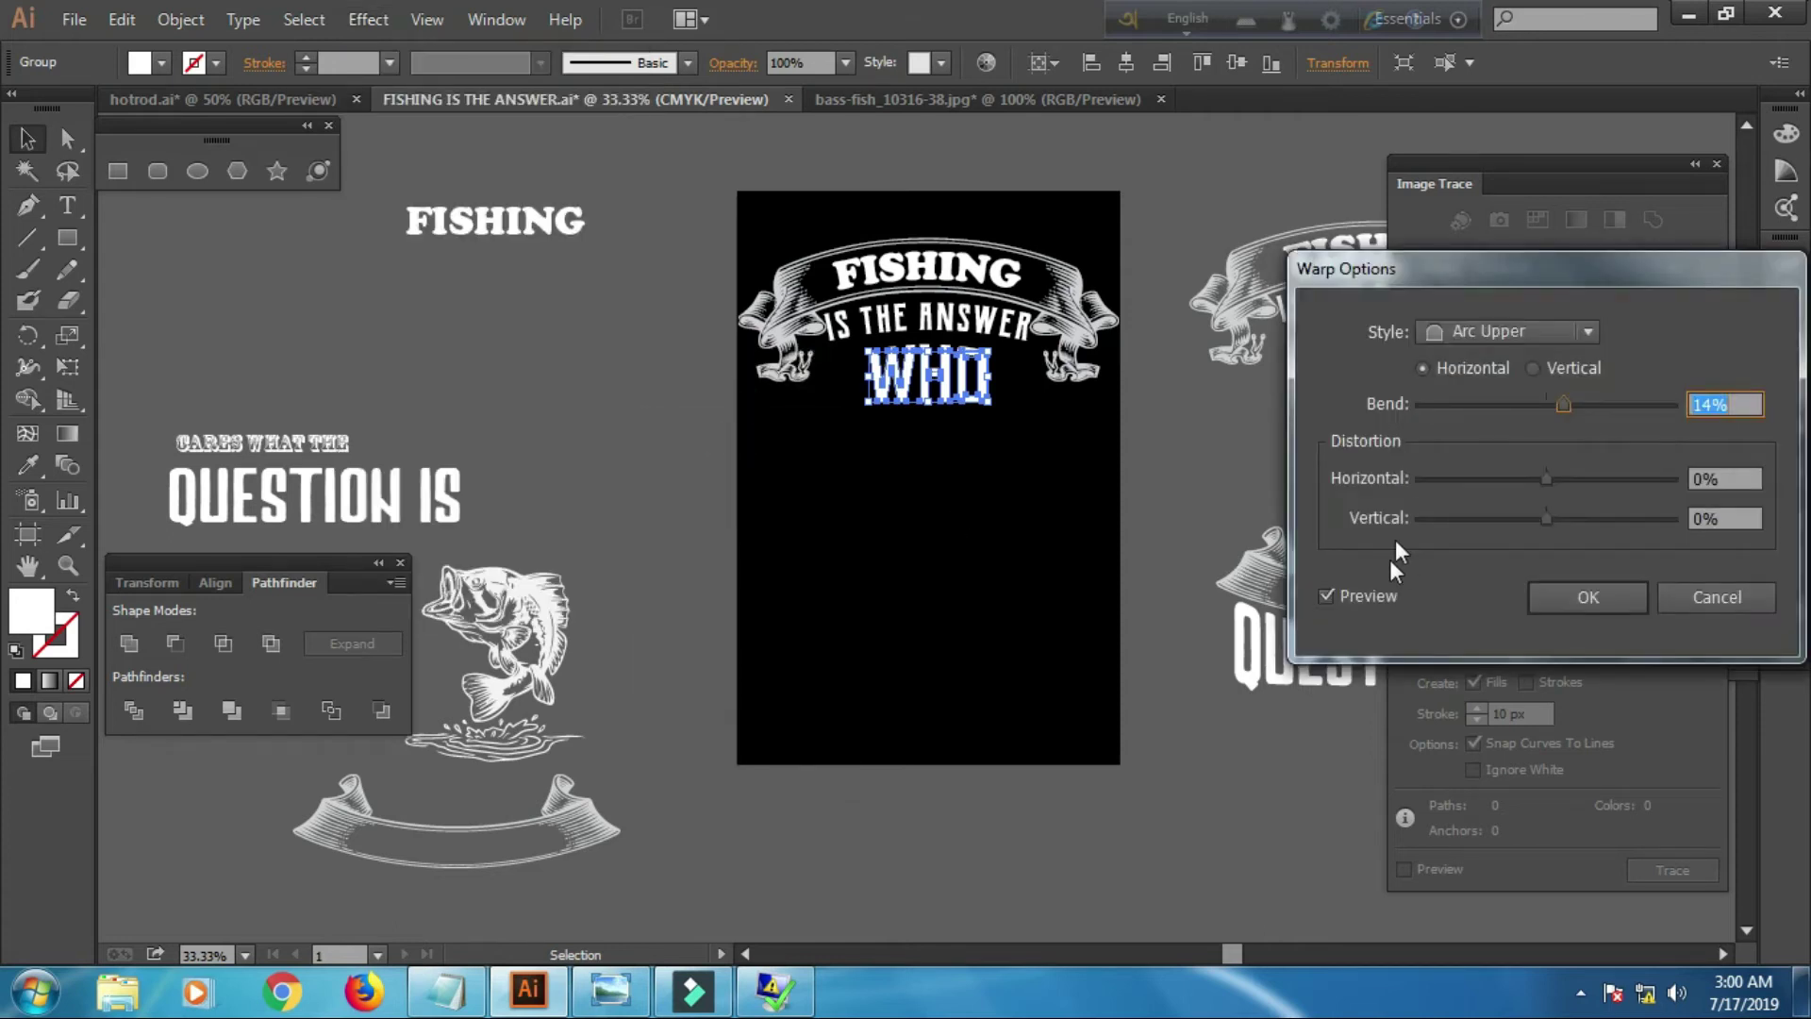
{"action": "key", "text": "Up"}
{"action": "left_click", "coordinate": [1617, 602]}
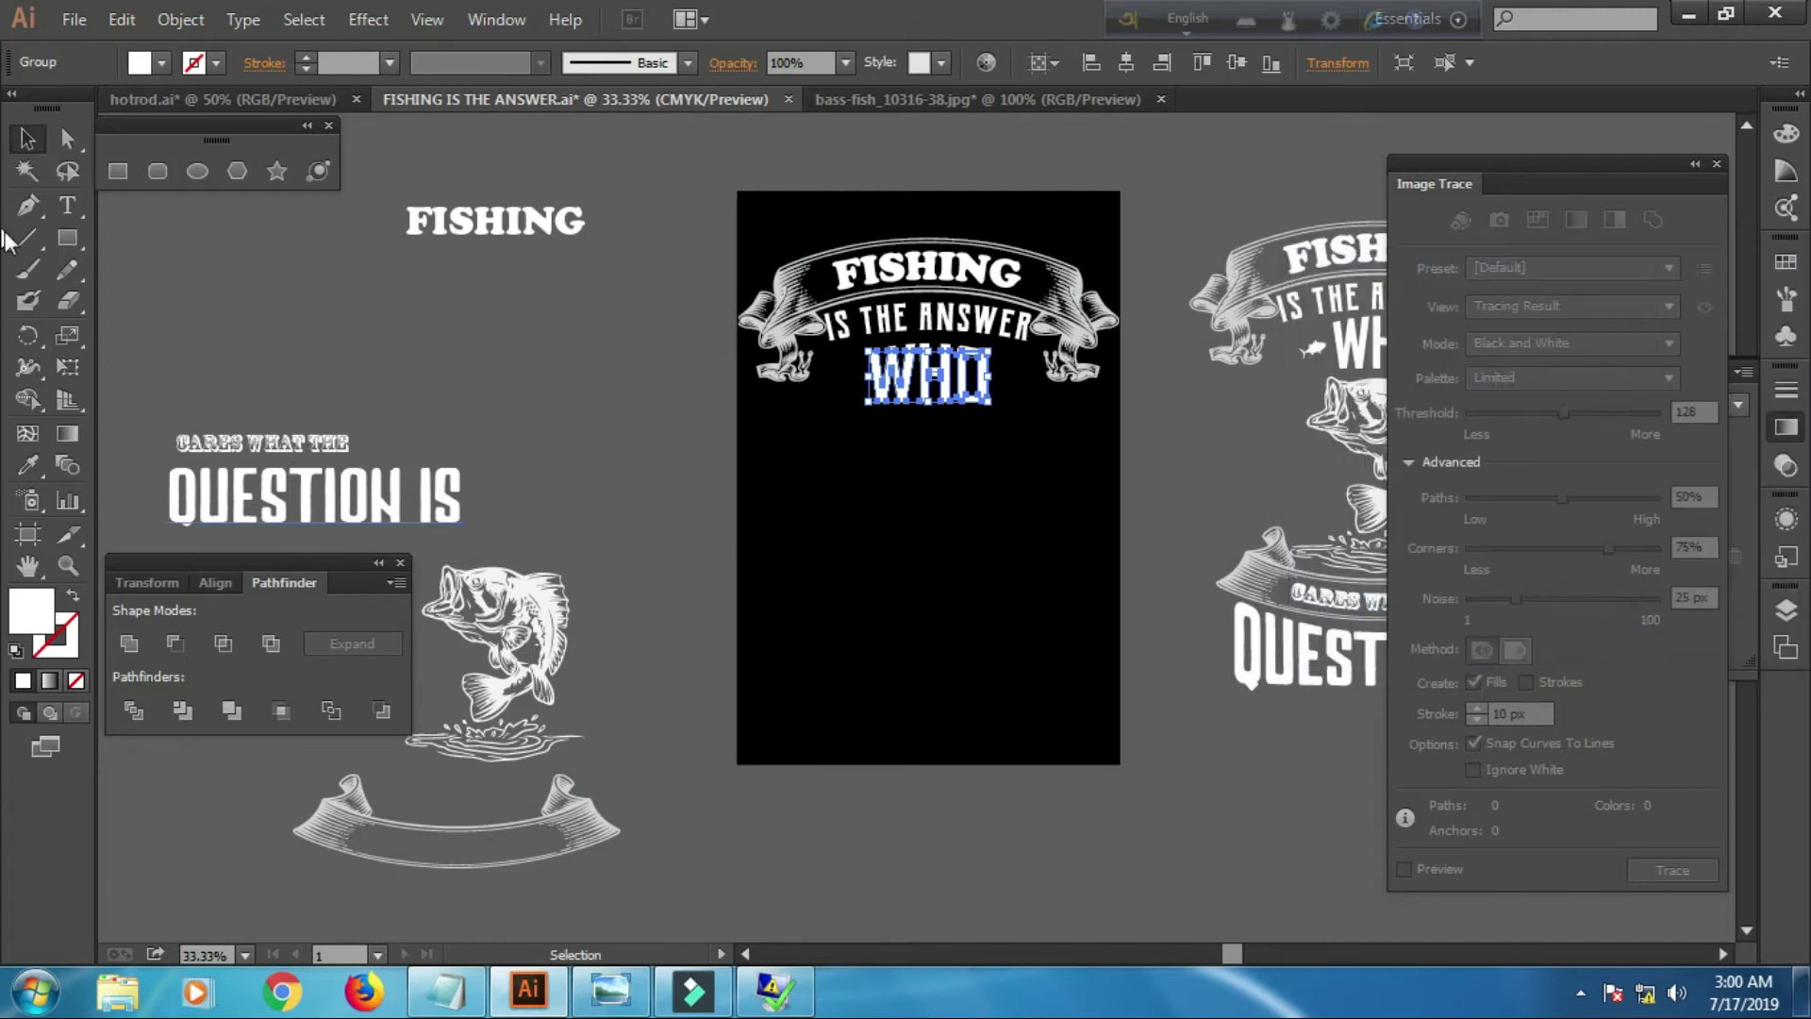
{"action": "left_click", "coordinate": [181, 19]}
{"action": "left_click", "coordinate": [233, 336]}
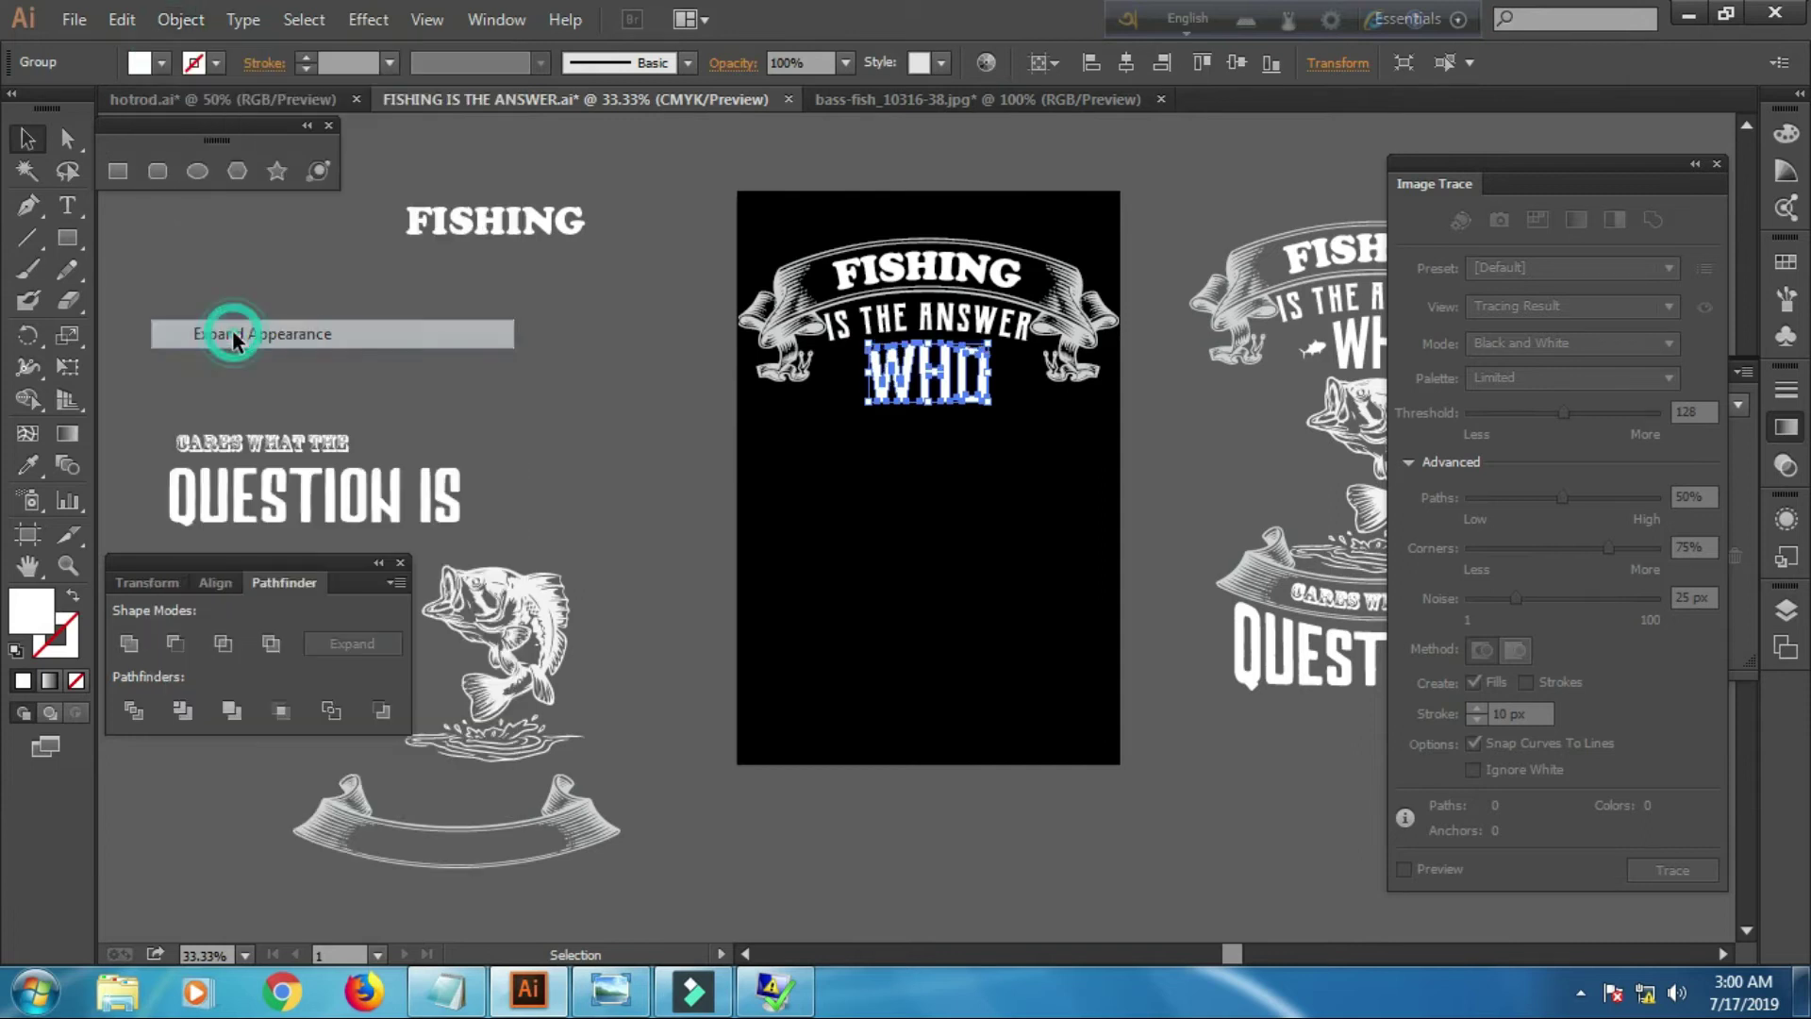
{"action": "key", "text": "Up"}
{"action": "key", "text": "Up"}
{"action": "key", "text": "Up"}
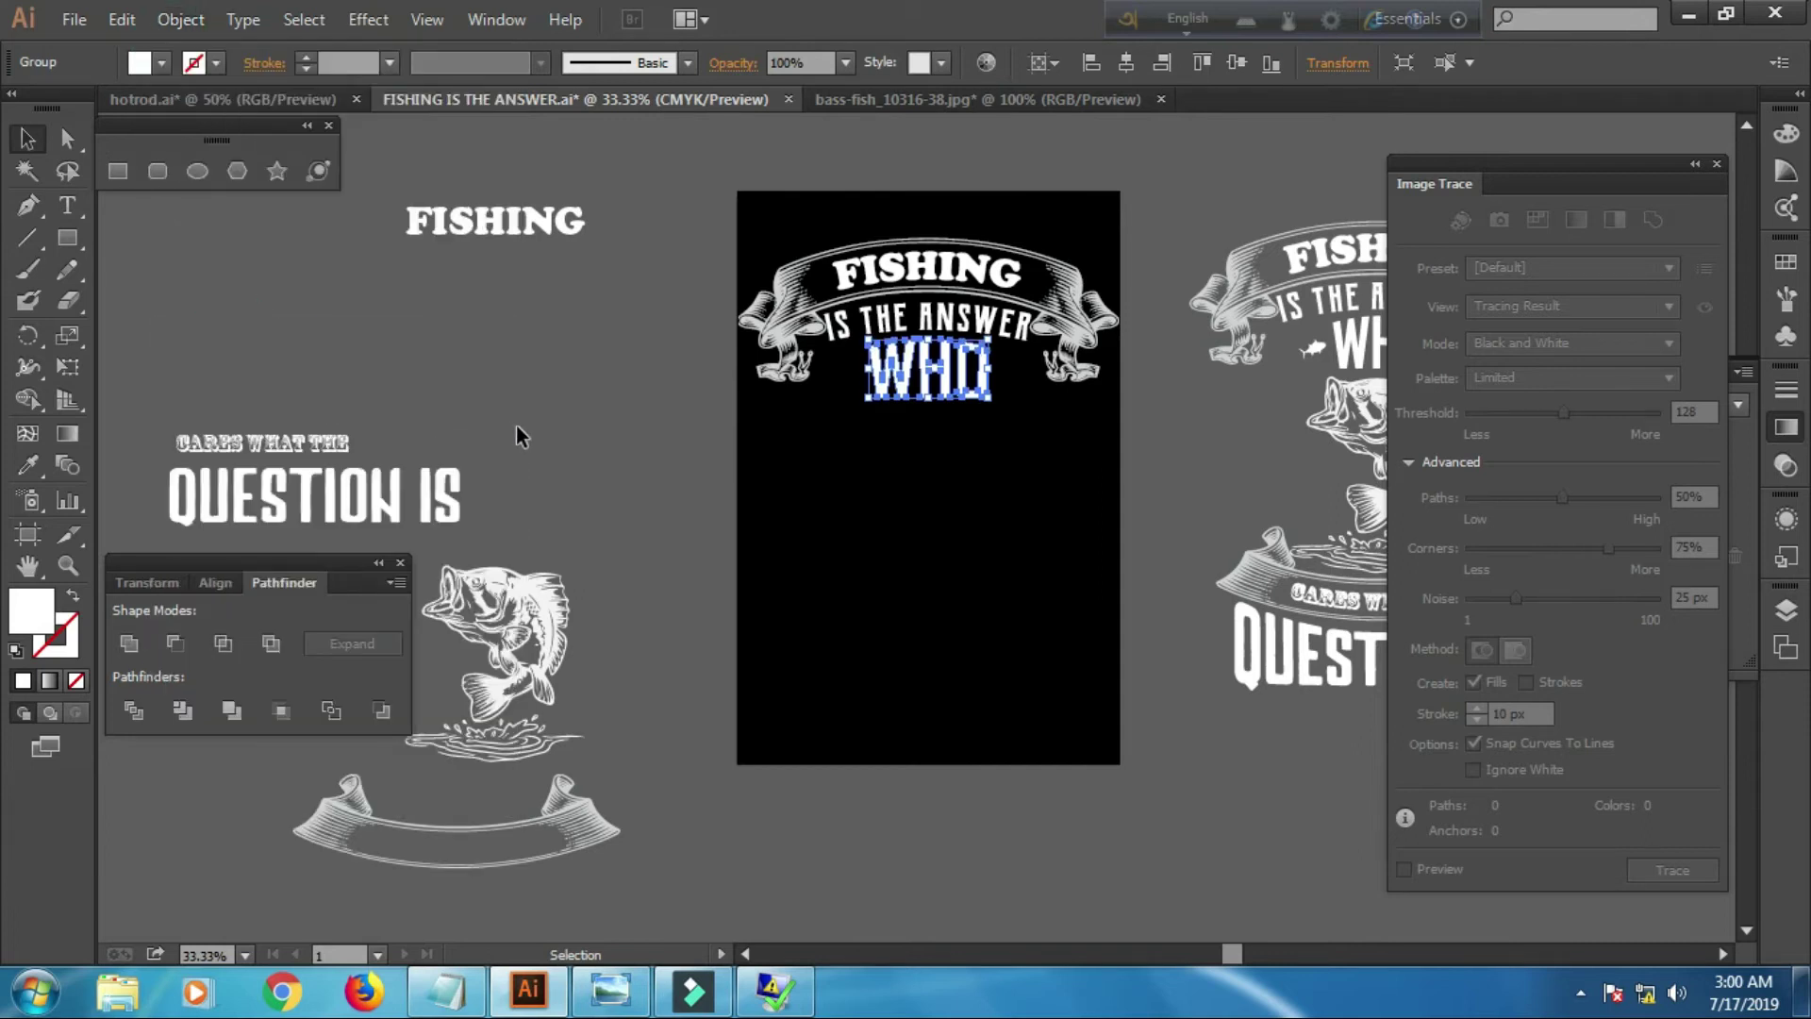
Pan to the reference design and select its small fish
{"action": "left_click", "coordinate": [634, 406]}
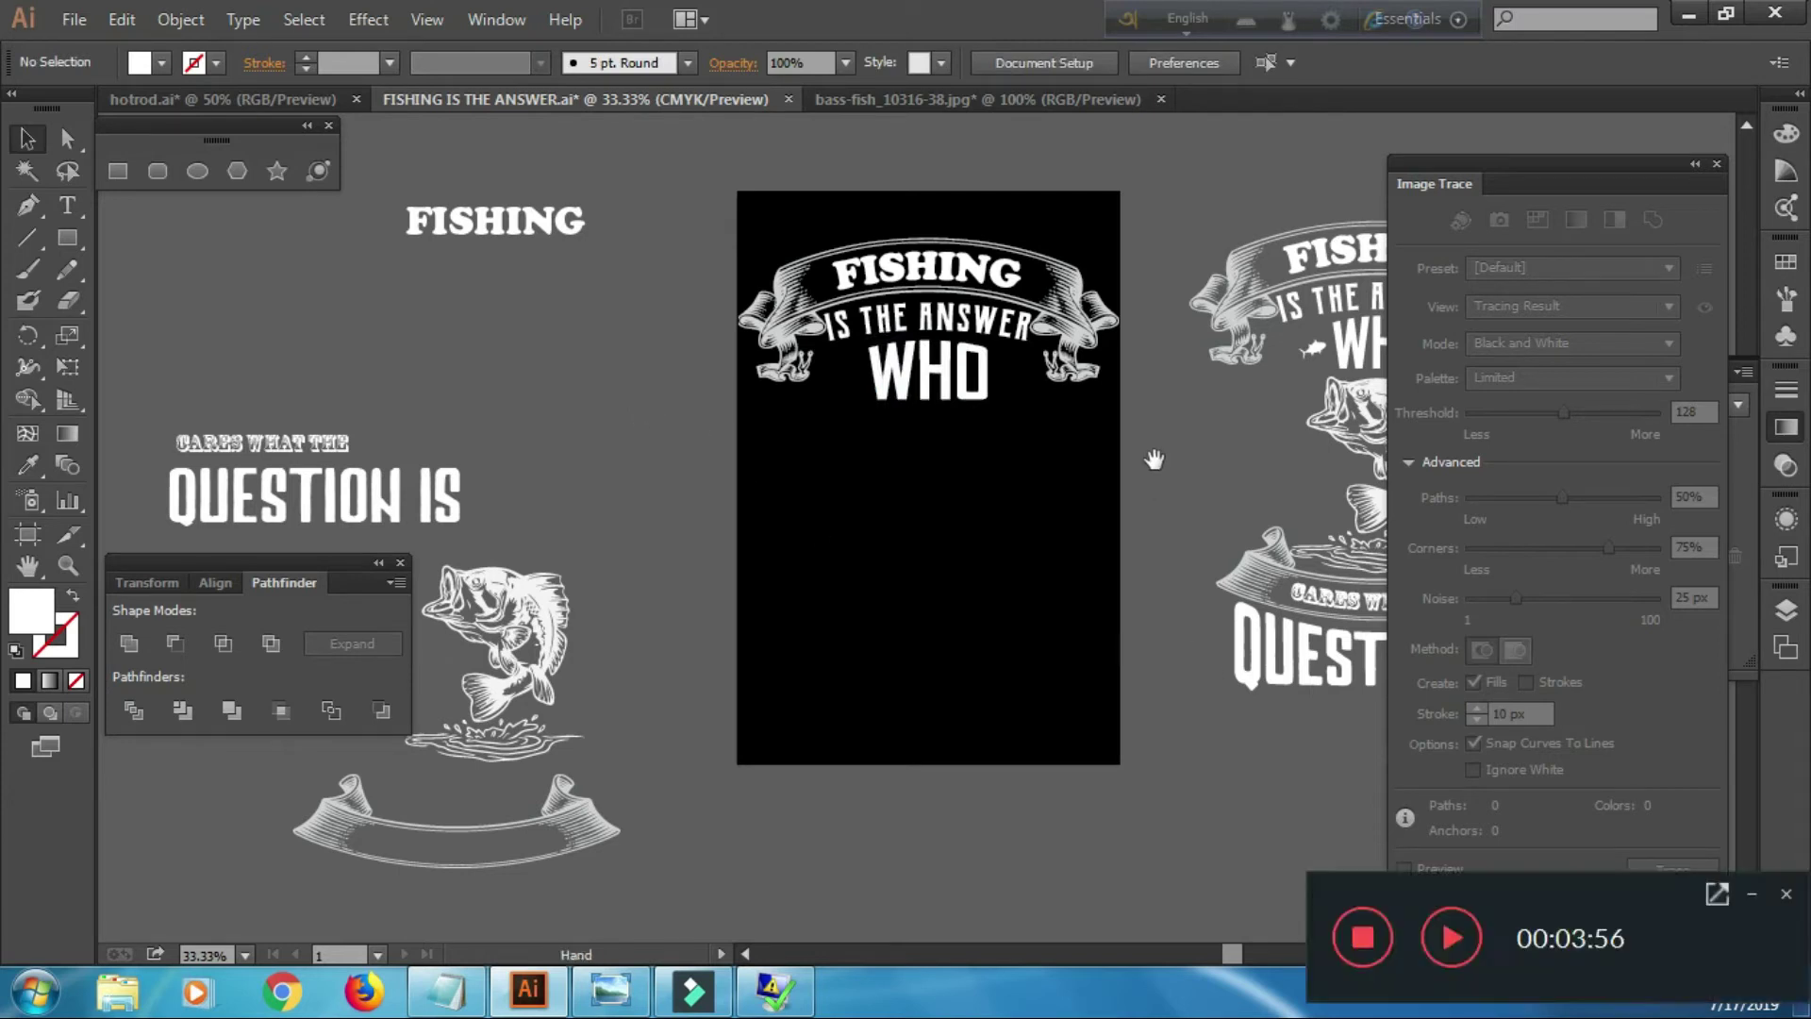
{"action": "left_click_drag", "start_coordinate": [1160, 457], "coordinate": [1043, 480]}
{"action": "left_click", "coordinate": [1204, 417]}
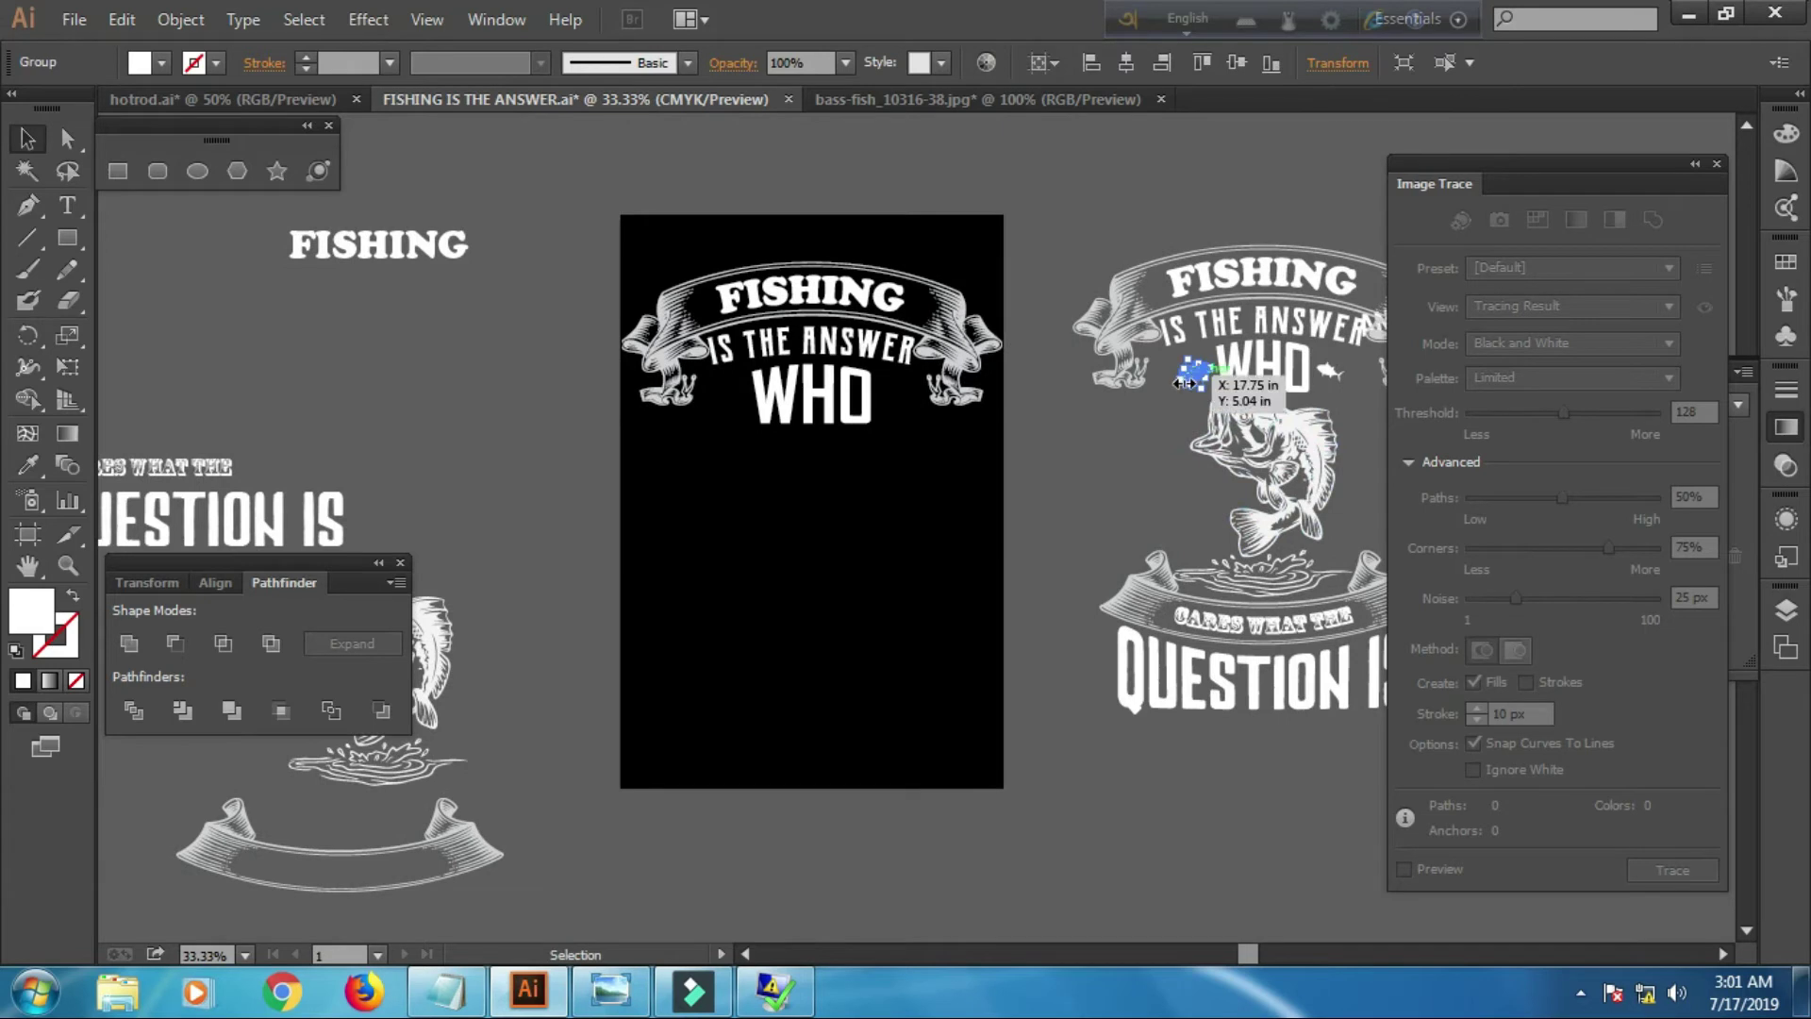
Copy the small fish from the reference design to the left of WHO
{"action": "left_click", "coordinate": [1165, 406]}
{"action": "left_click", "coordinate": [1196, 378]}
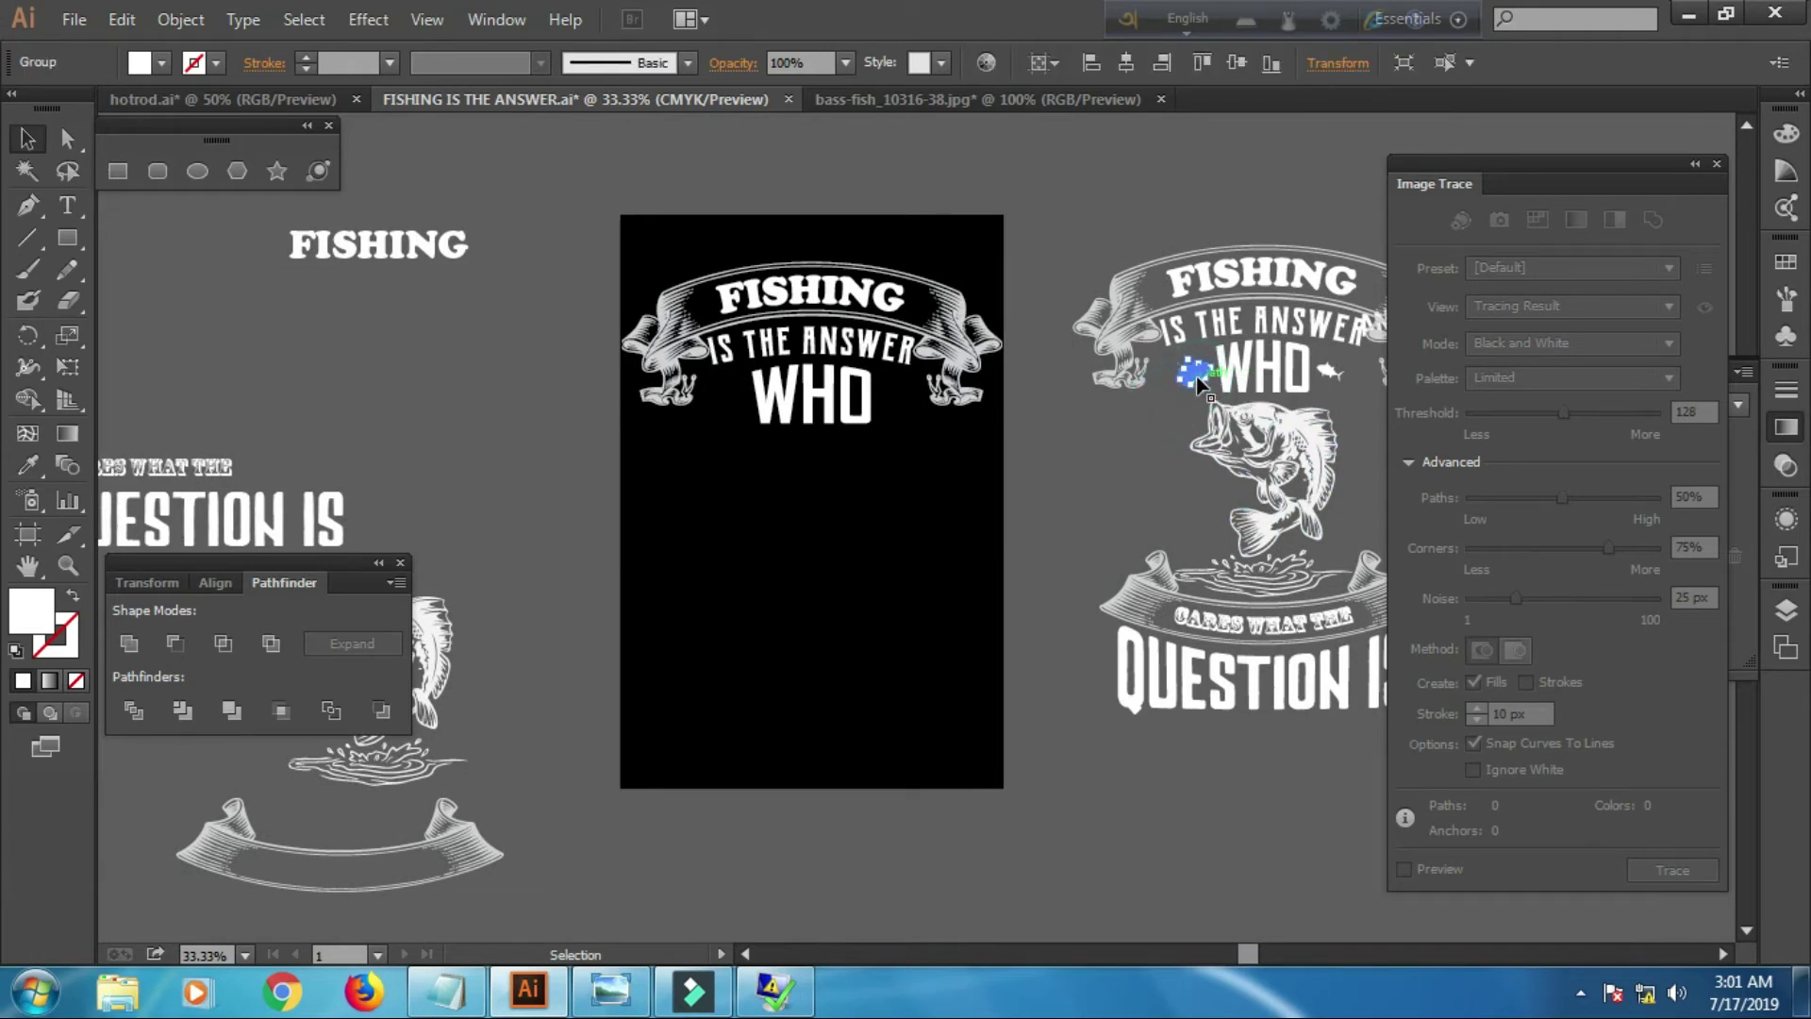
{"action": "left_click_drag", "start_coordinate": [1196, 376], "coordinate": [725, 410]}
{"action": "scroll", "coordinate": [834, 612], "scroll_direction": "up", "scroll_amount": 1}
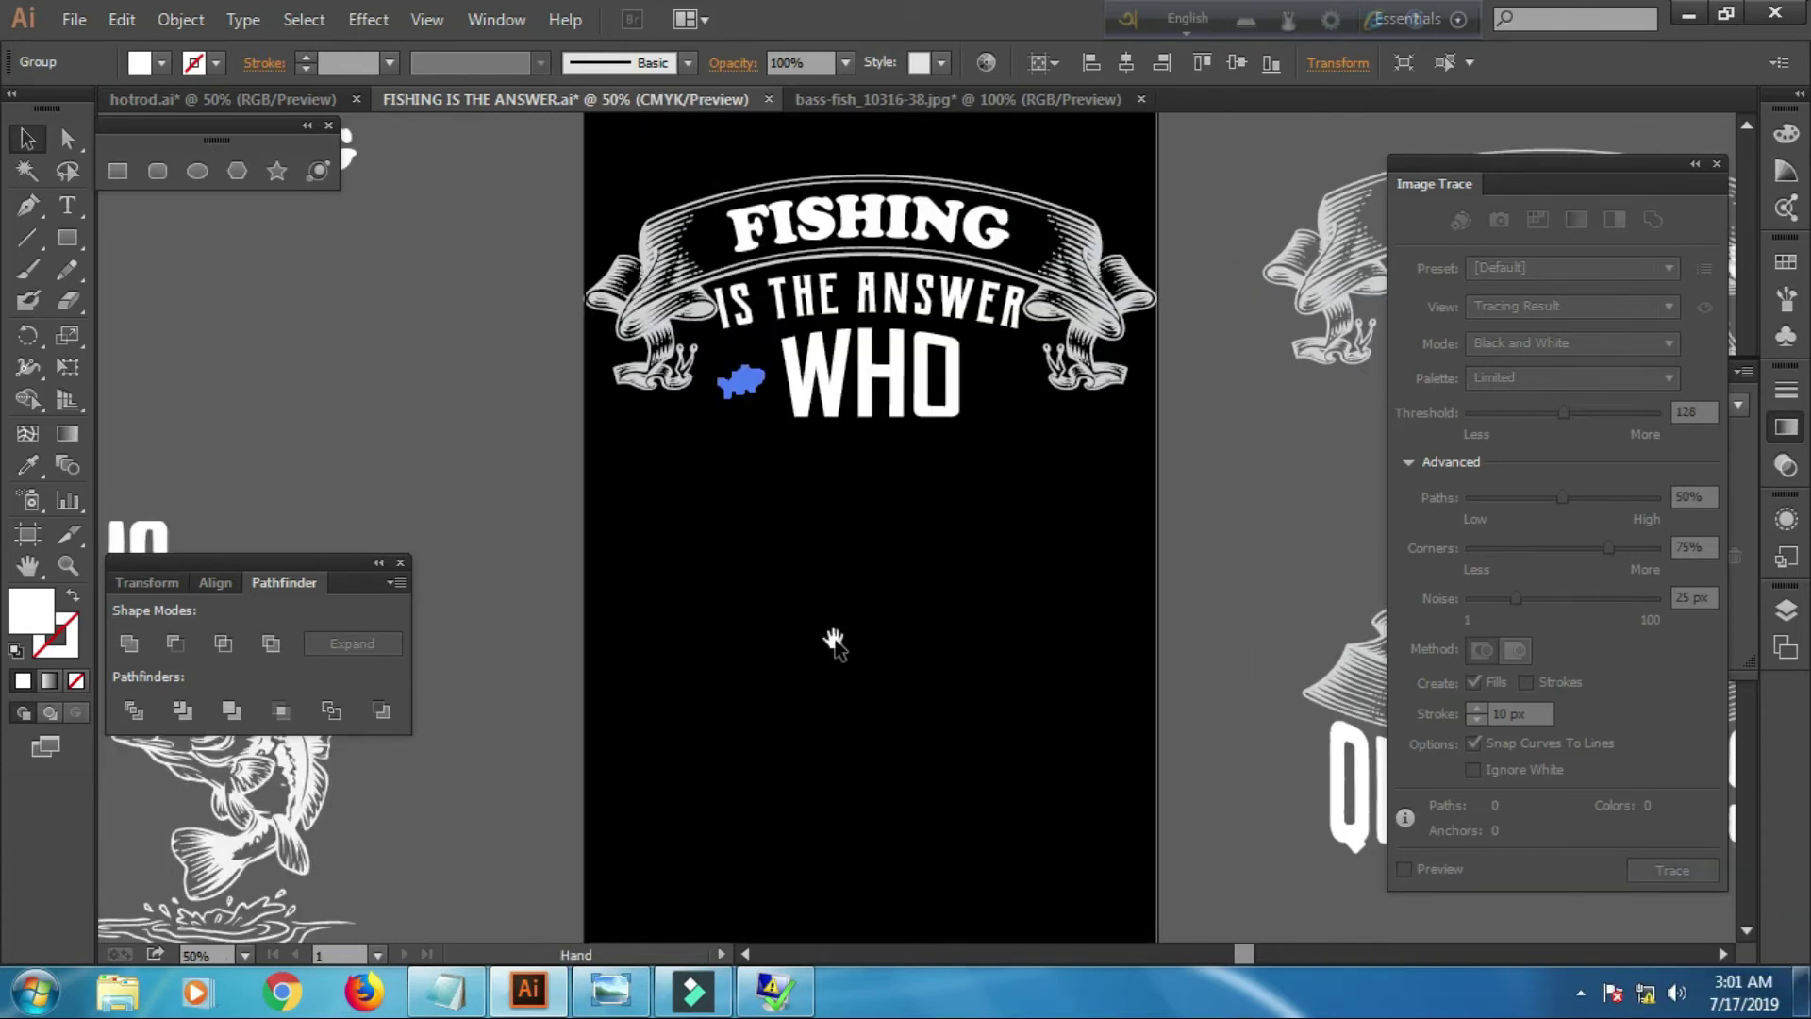
{"action": "left_click", "coordinate": [767, 580]}
{"action": "left_click_drag", "start_coordinate": [750, 391], "coordinate": [753, 396]}
{"action": "left_click", "coordinate": [805, 489]}
Reflect the small fish vertically so it faces WHO
{"action": "right_click", "coordinate": [756, 397]}
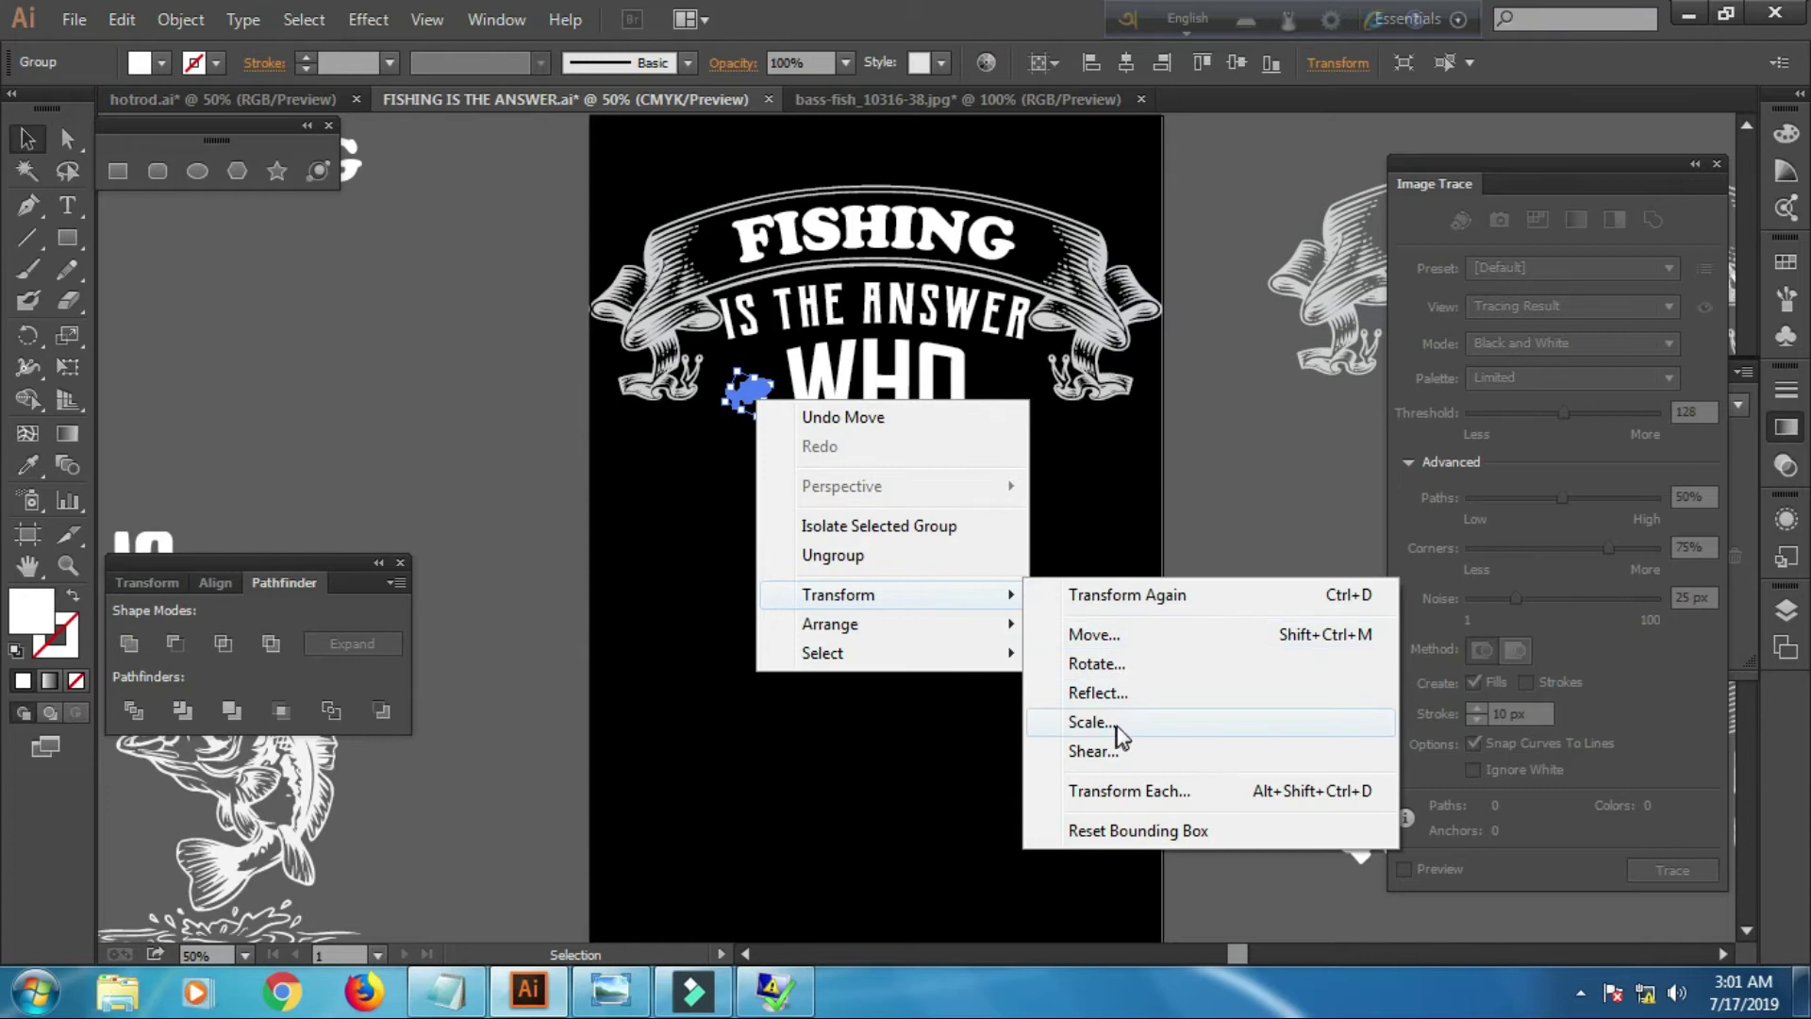
{"action": "left_click", "coordinate": [1120, 700]}
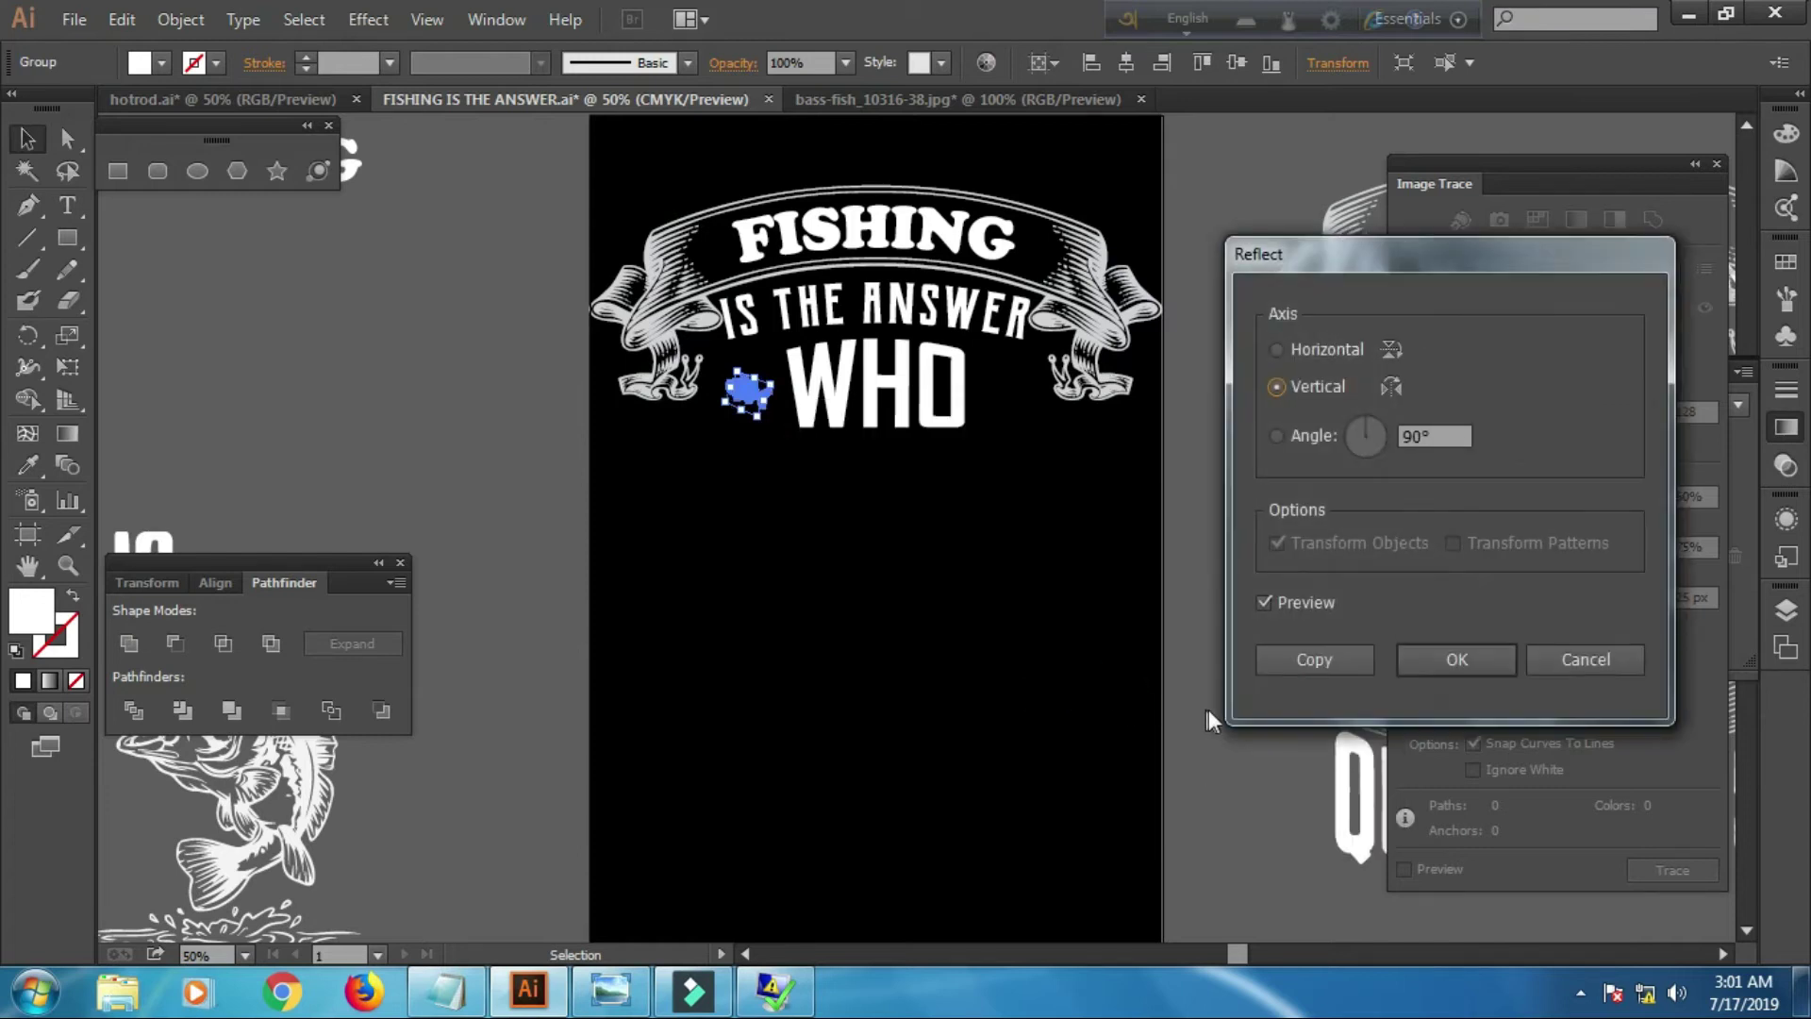
{"action": "left_click", "coordinate": [1279, 604]}
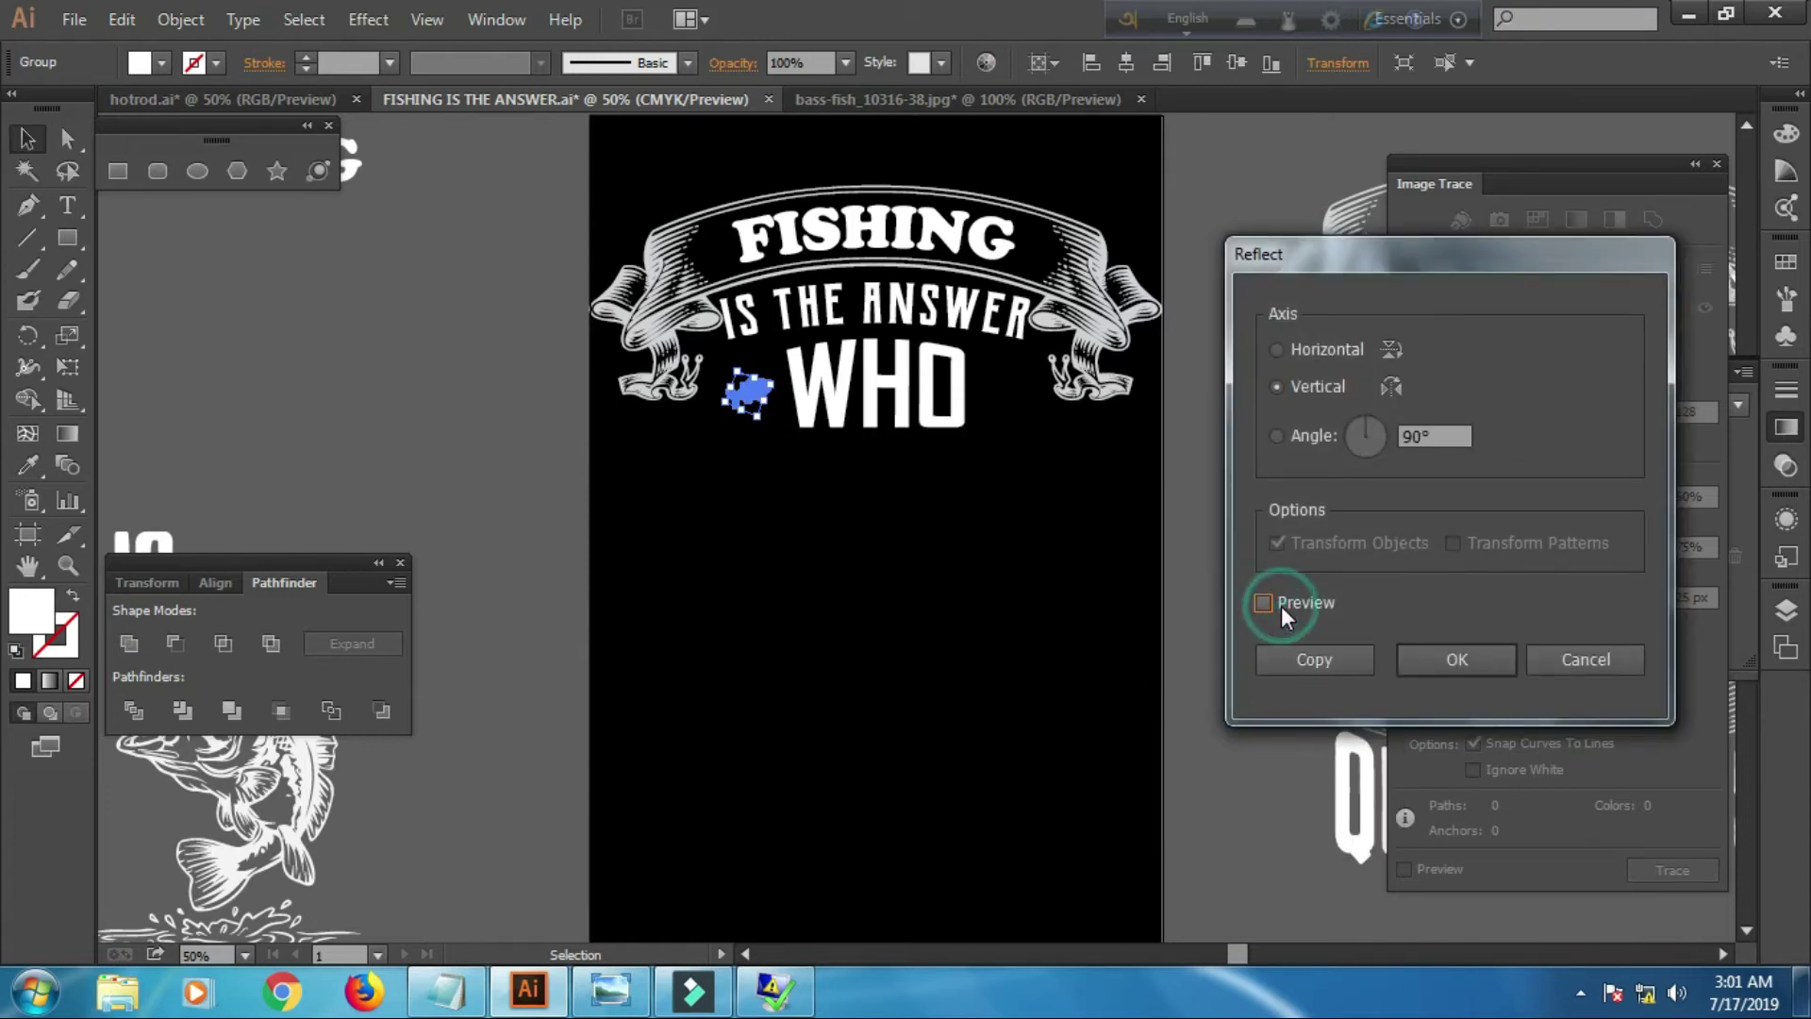
{"action": "left_click", "coordinate": [1310, 660]}
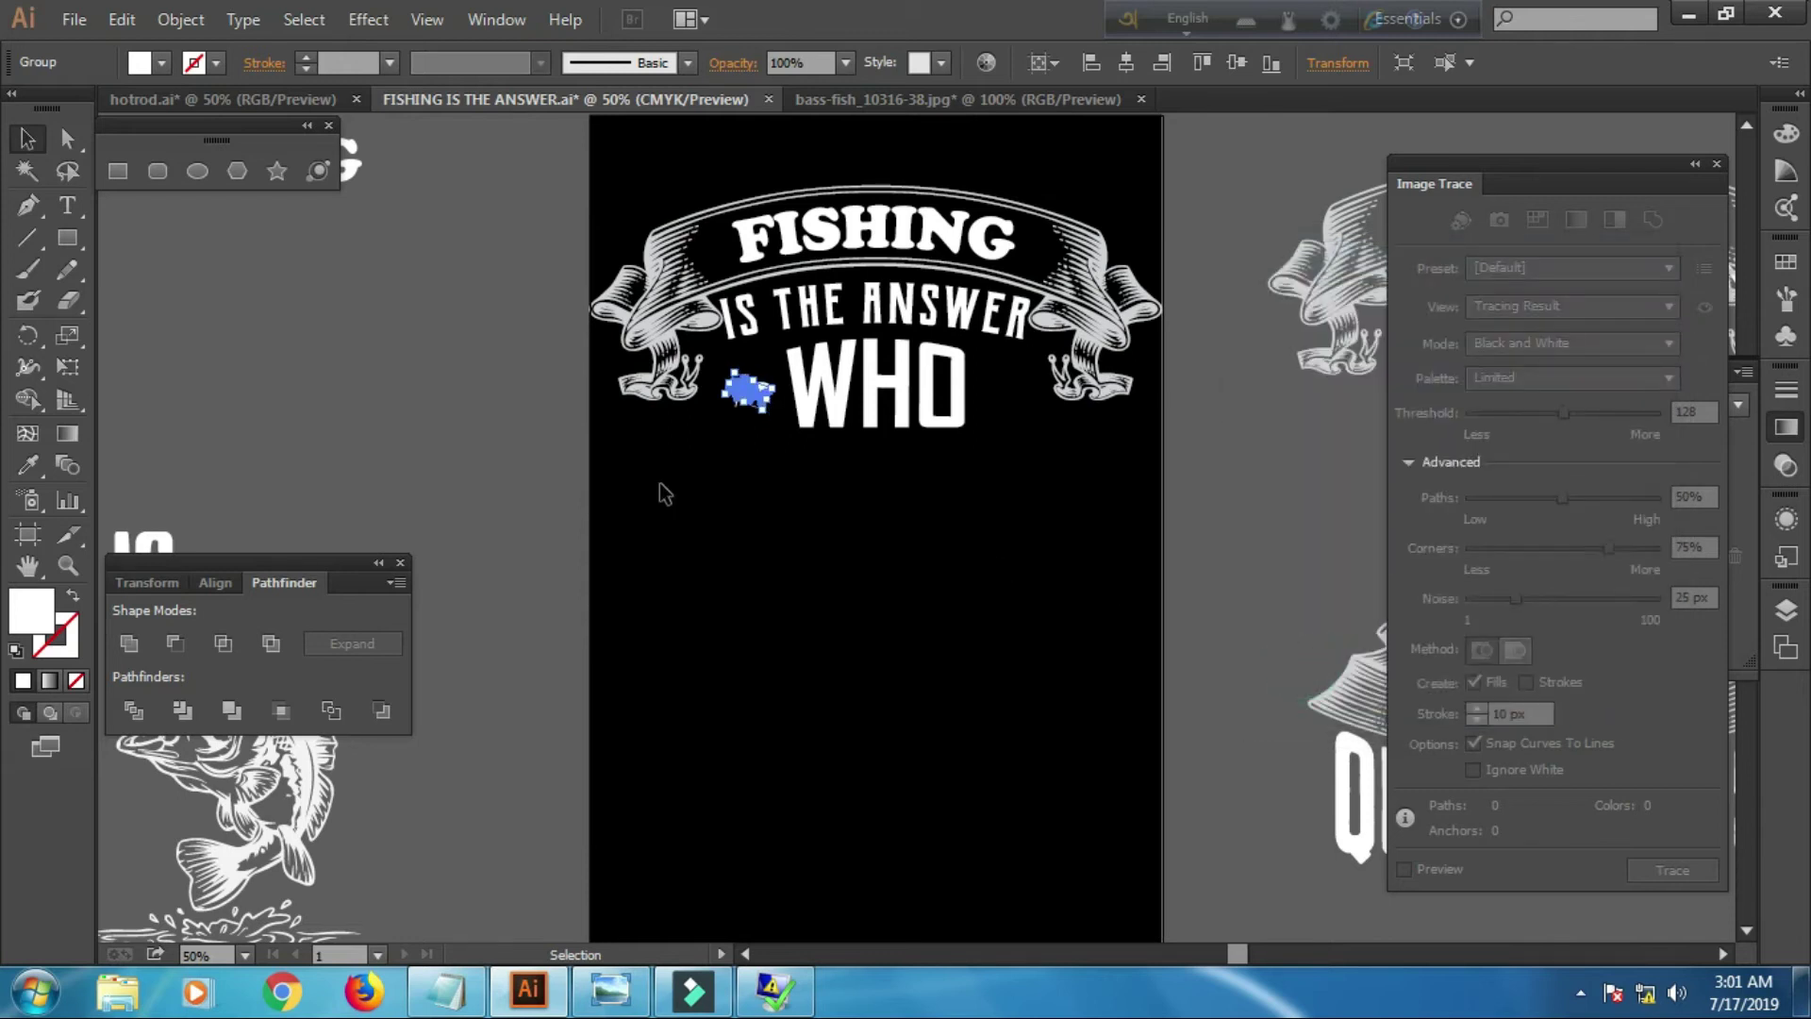
Place a copy of the flipped fish to the right of WHO
{"action": "left_click_drag", "start_coordinate": [748, 389], "coordinate": [1019, 407]}
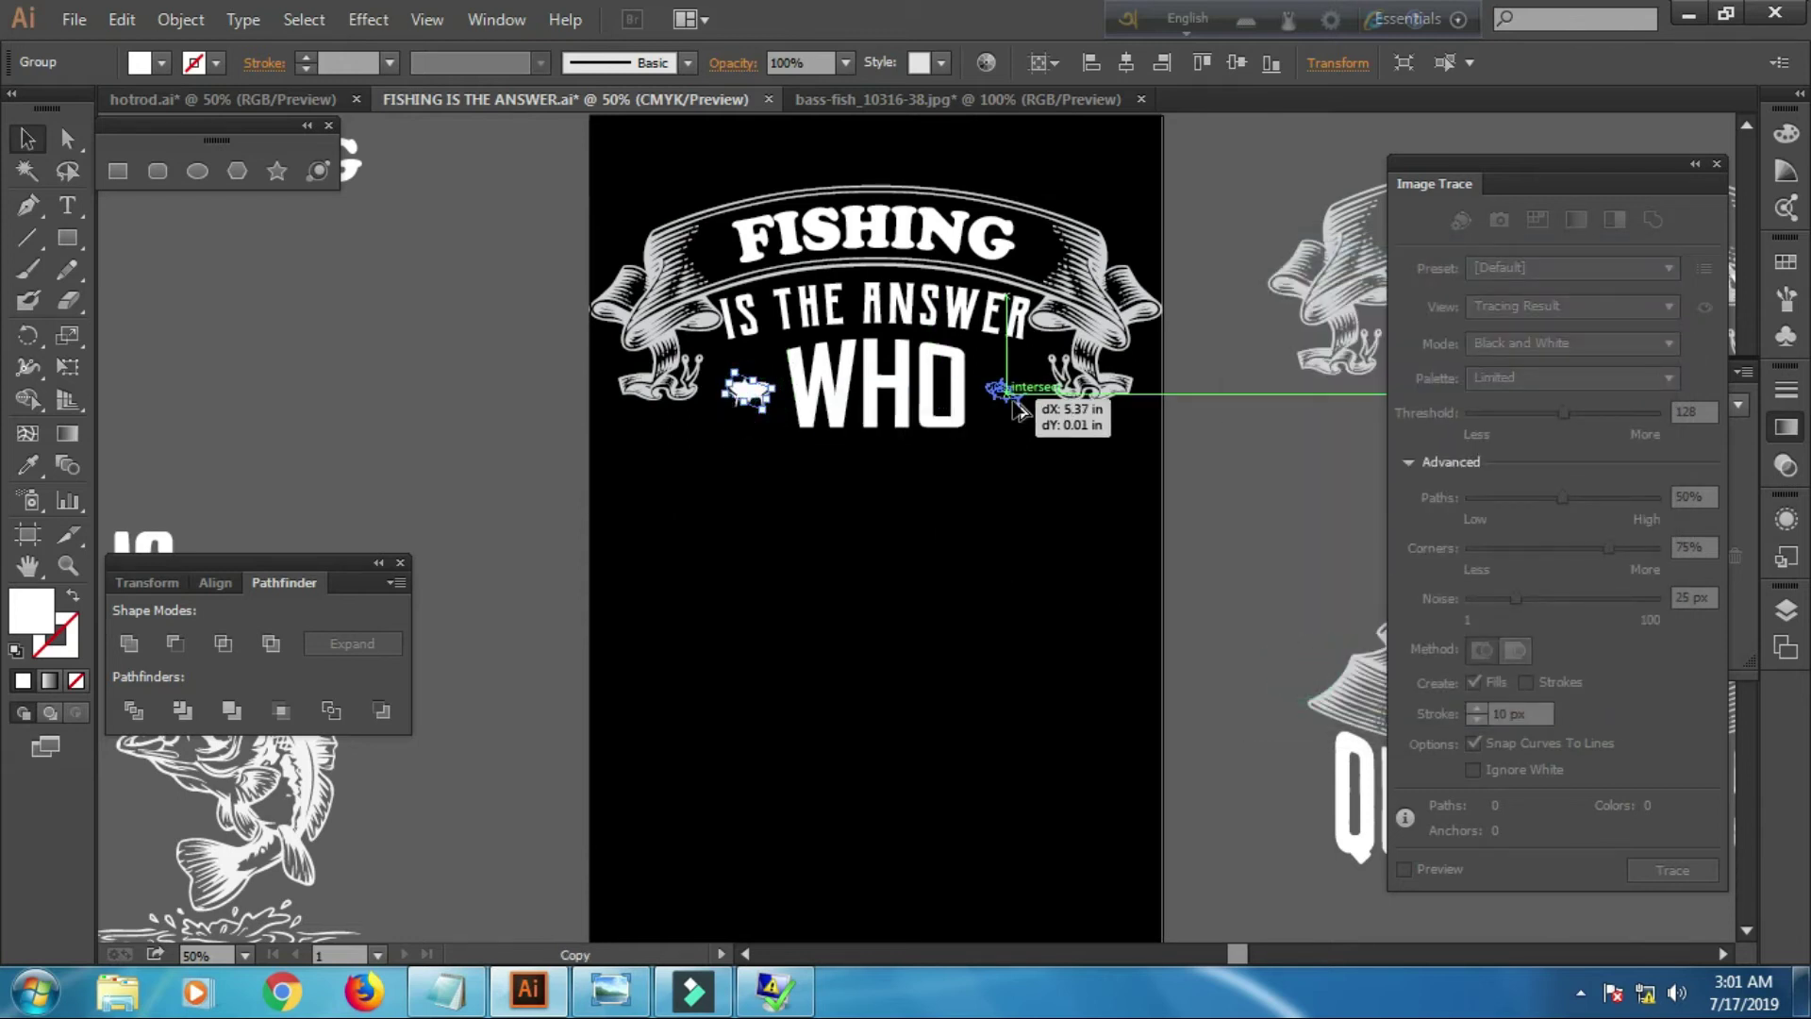
{"action": "left_click_drag", "start_coordinate": [1019, 407], "coordinate": [1021, 411]}
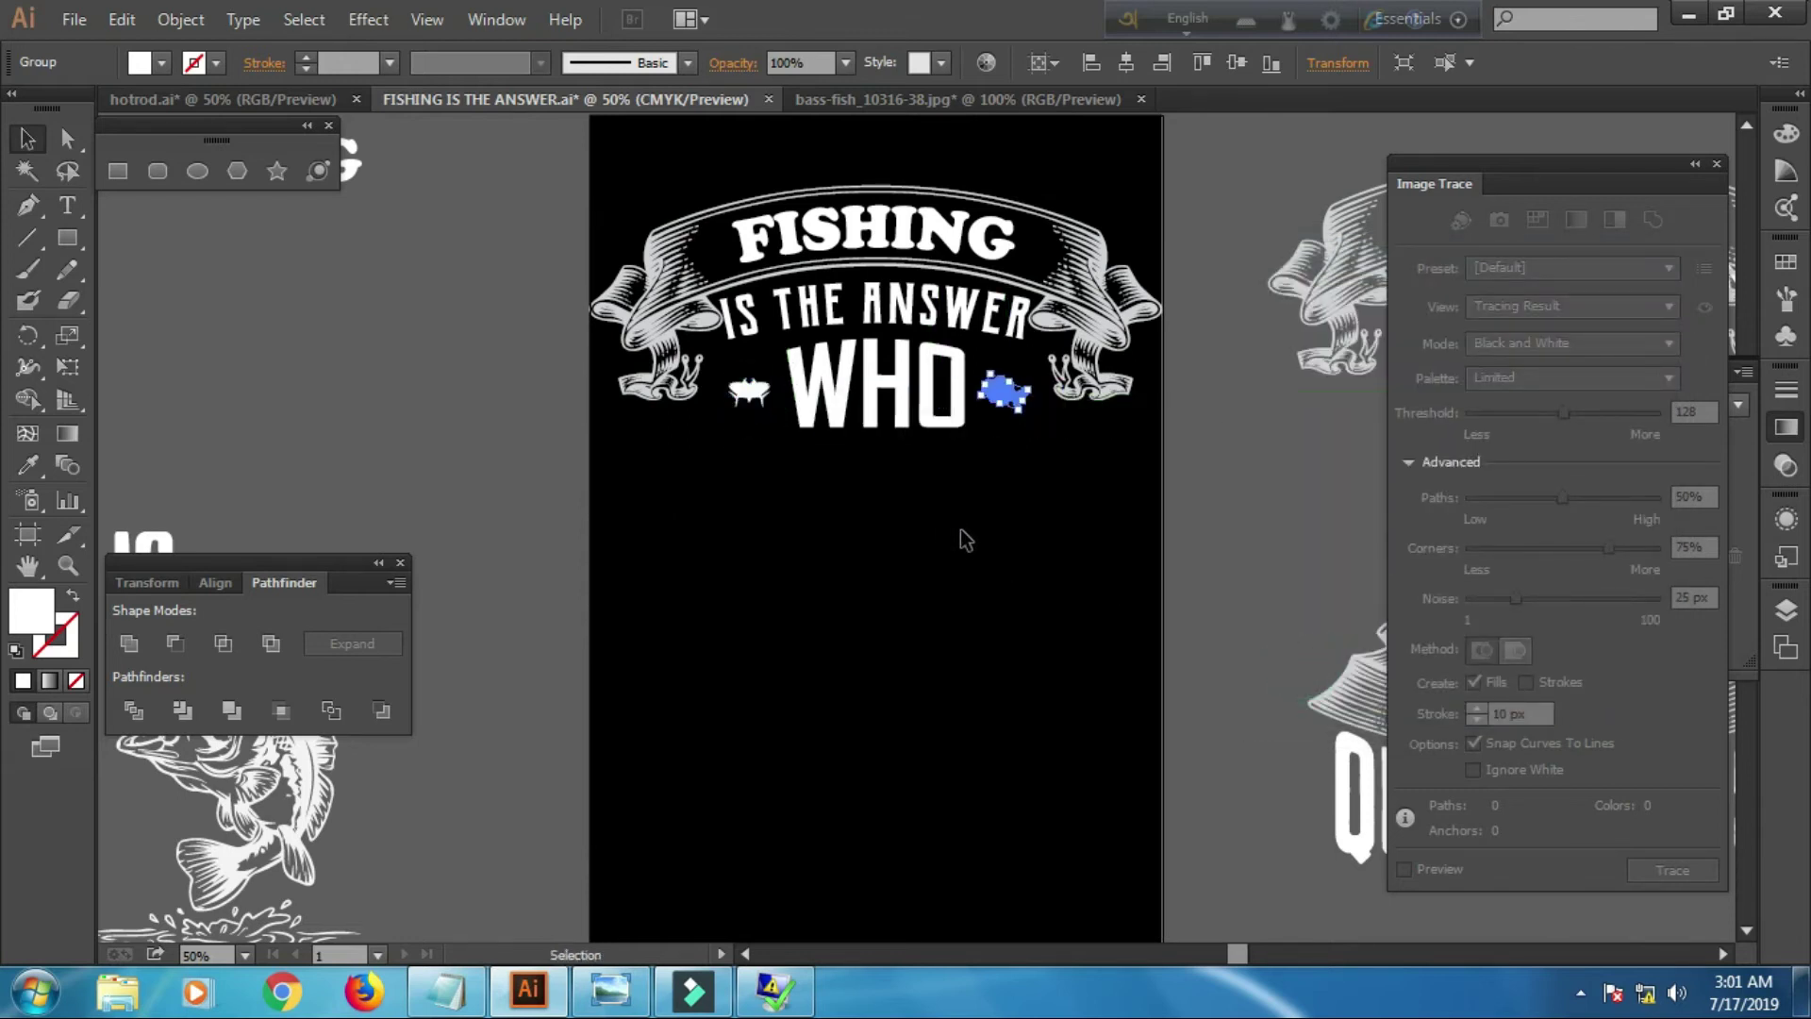
{"action": "left_click", "coordinate": [964, 540]}
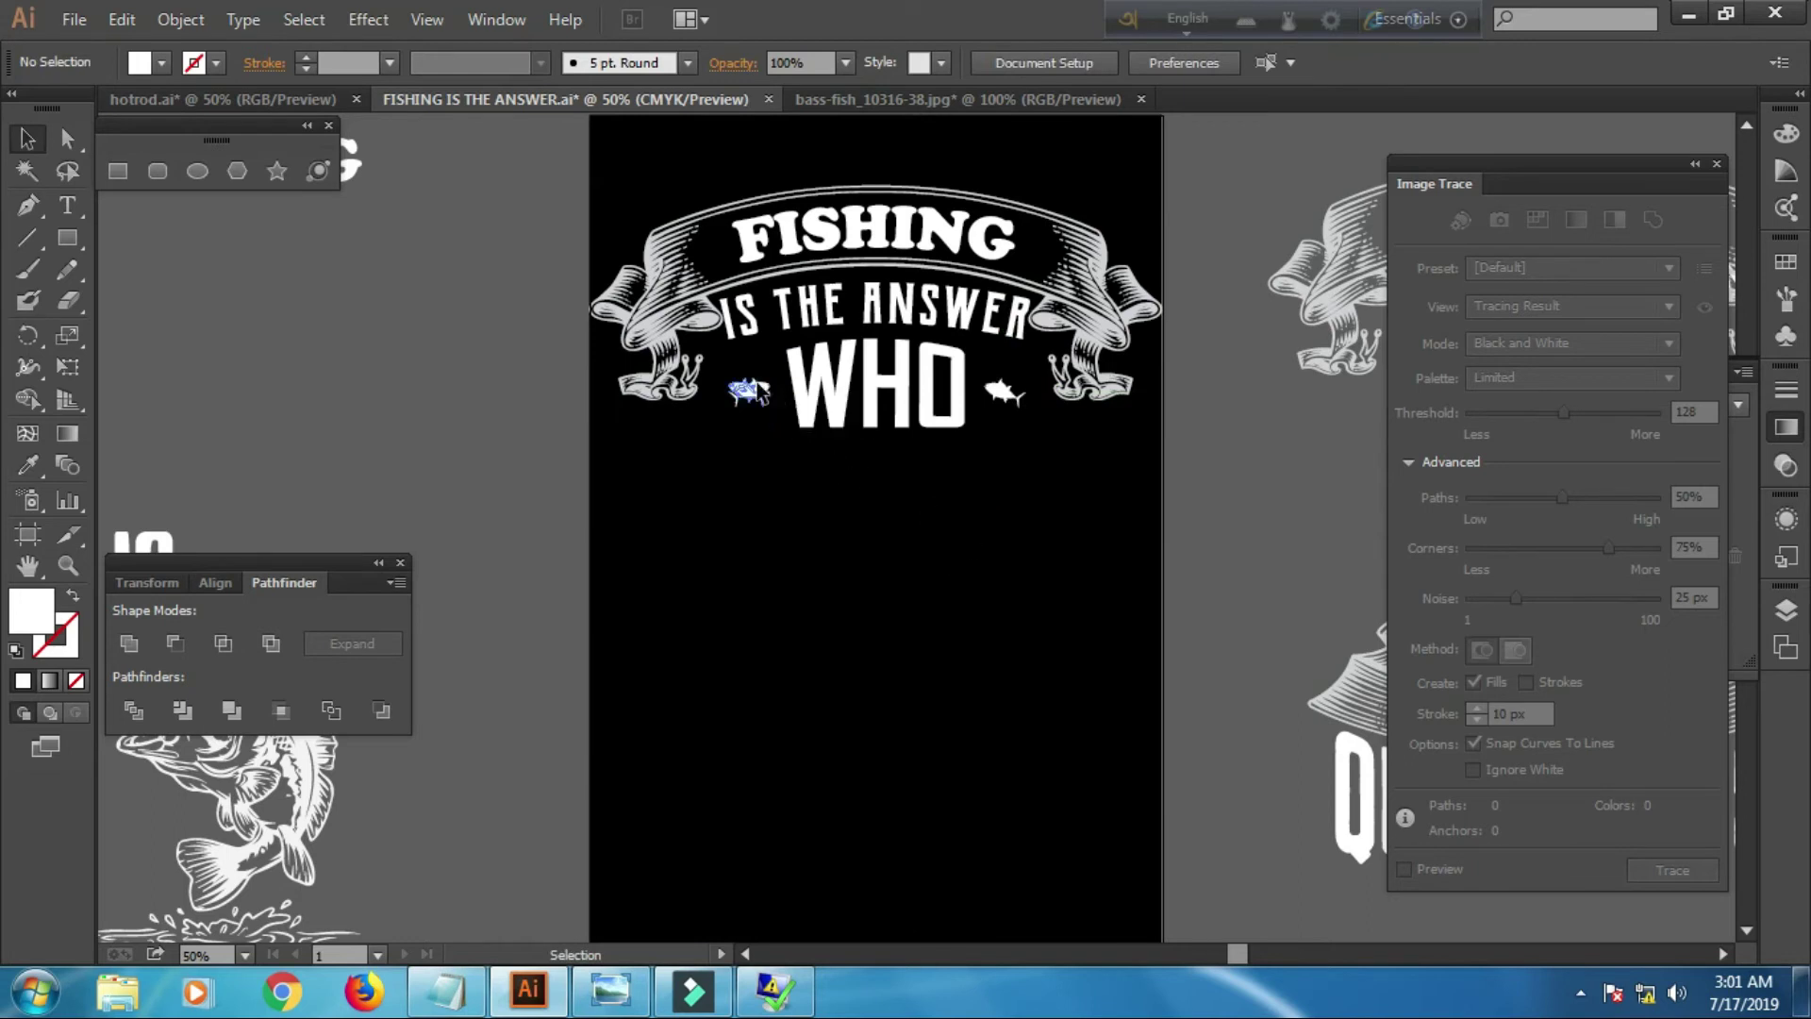
{"action": "left_click", "coordinate": [754, 394]}
{"action": "left_click_drag", "start_coordinate": [762, 393], "coordinate": [1007, 401]}
{"action": "left_click", "coordinate": [949, 487]}
{"action": "left_click", "coordinate": [748, 392]}
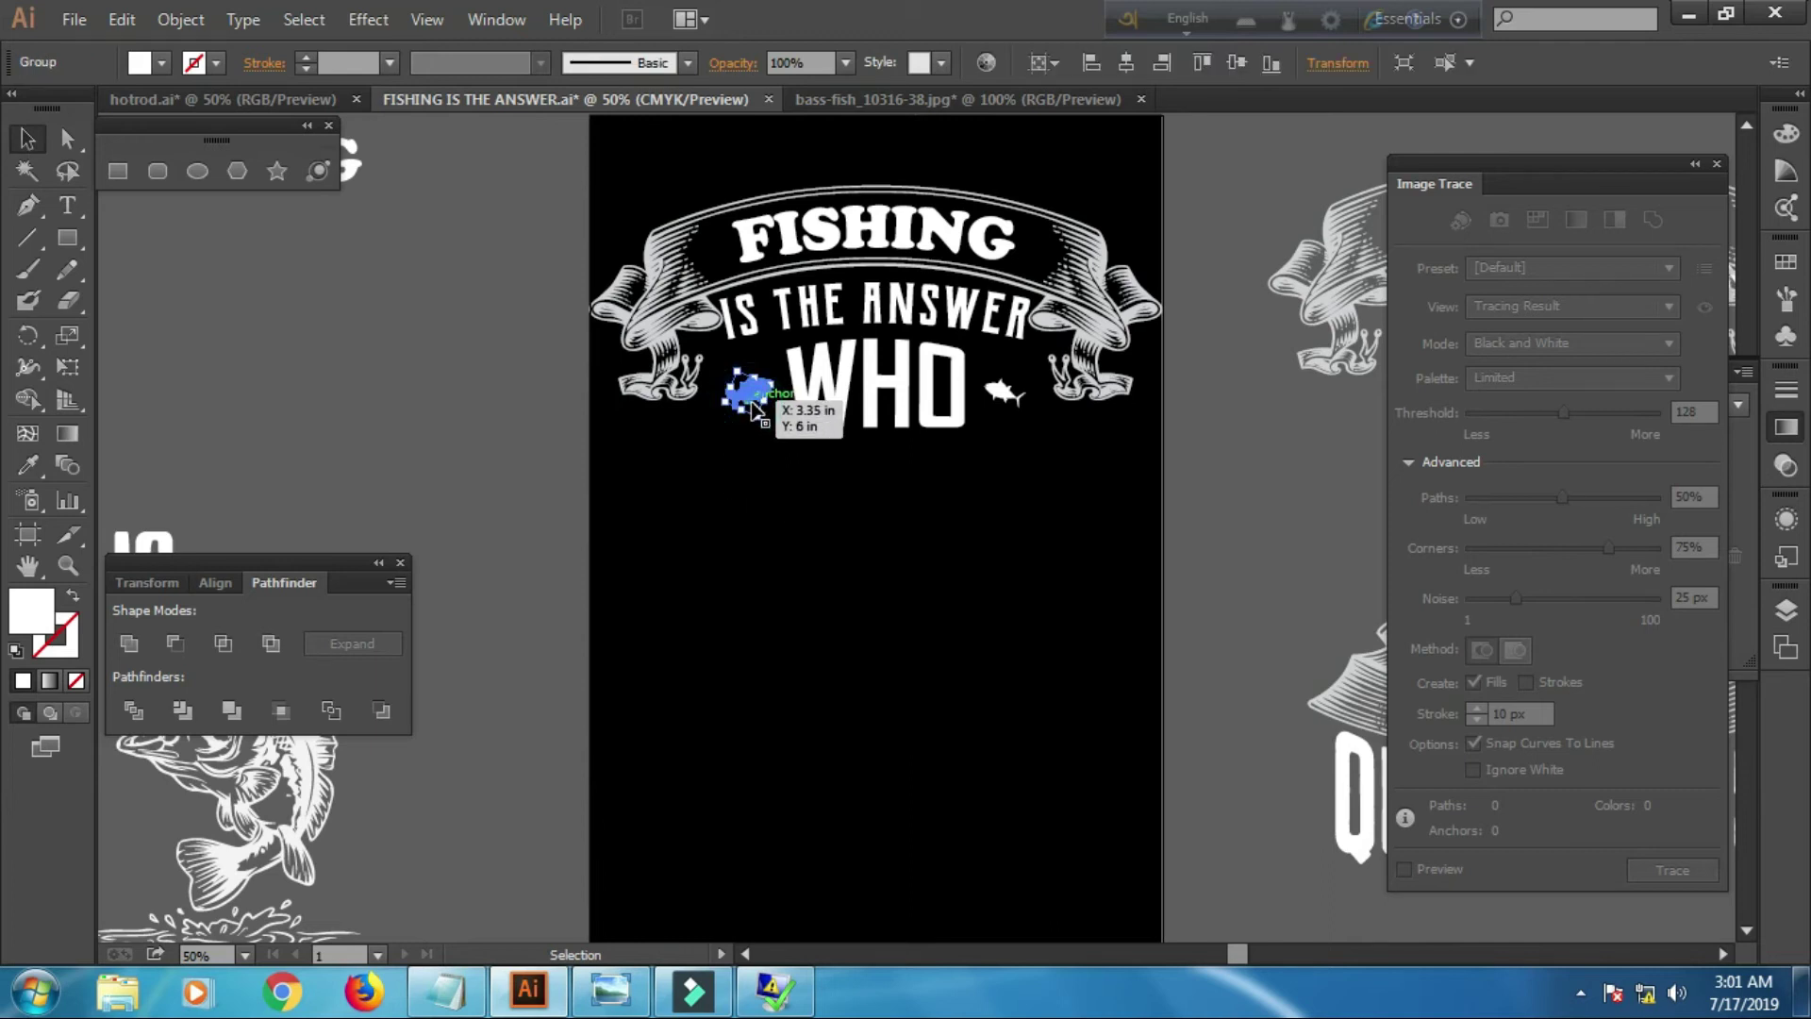
{"action": "left_click", "coordinate": [819, 519]}
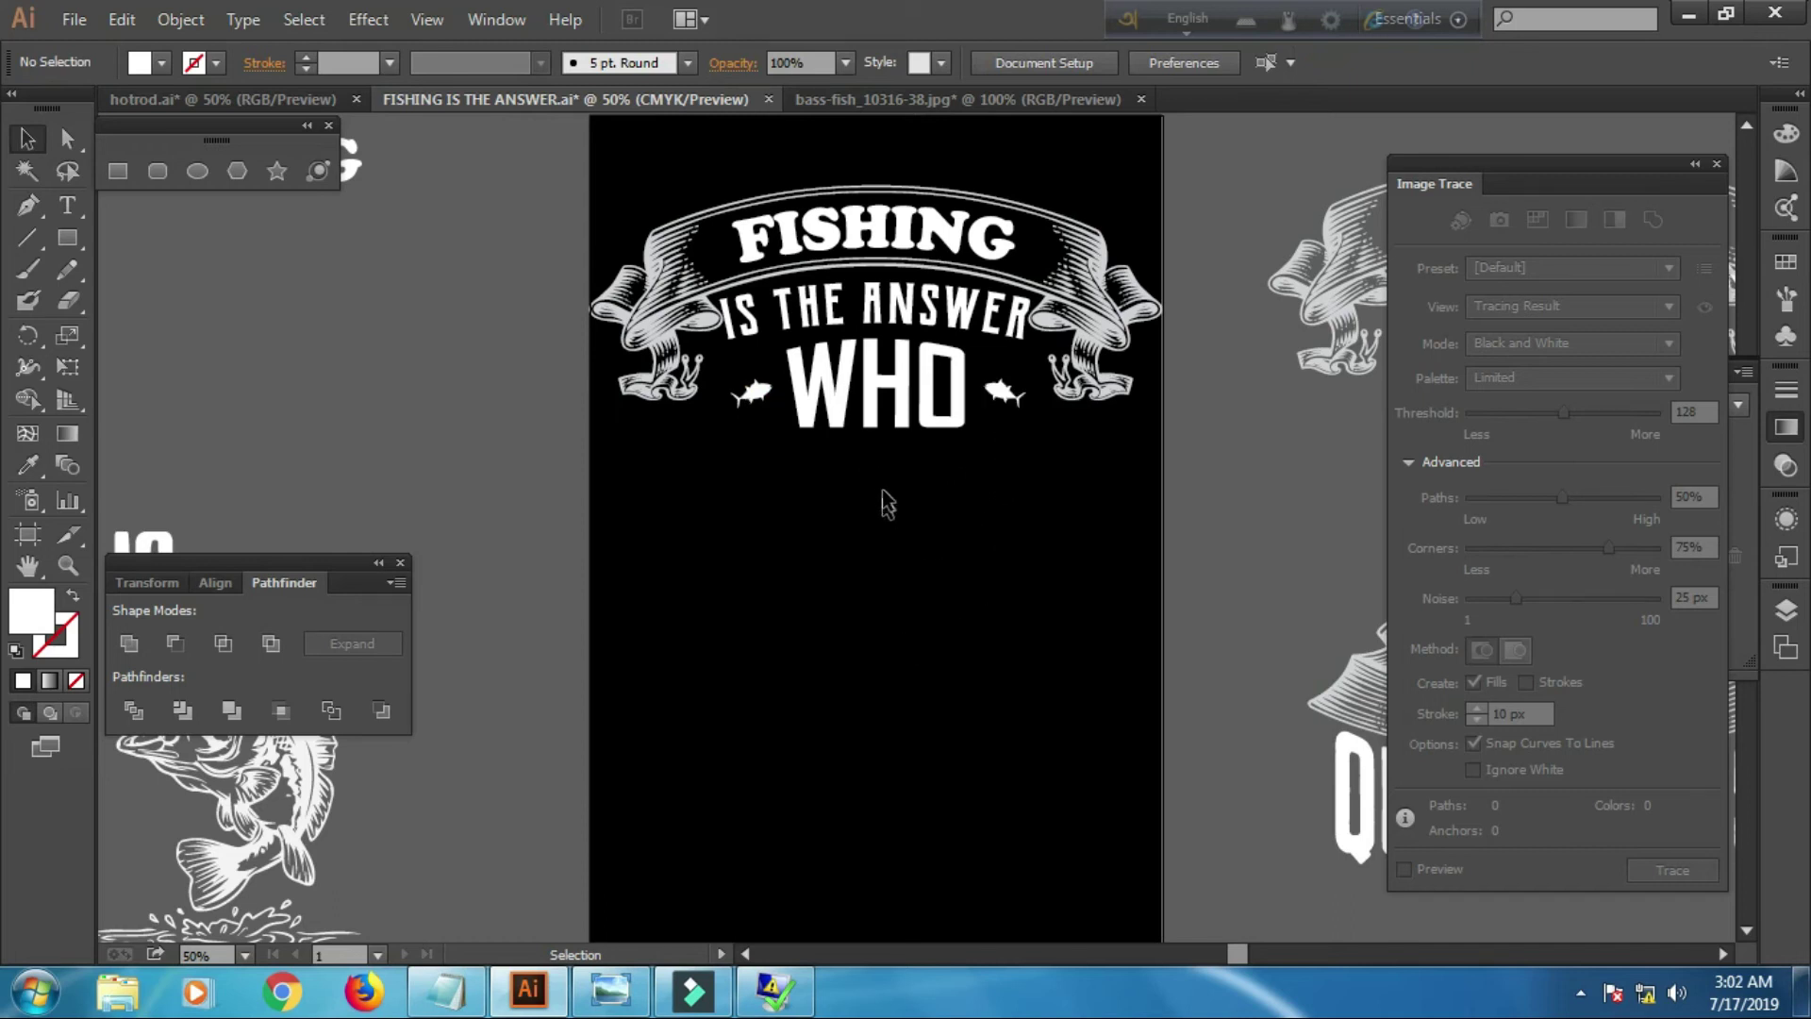
{"action": "scroll", "coordinate": [904, 463], "scroll_direction": "down", "scroll_amount": 1}
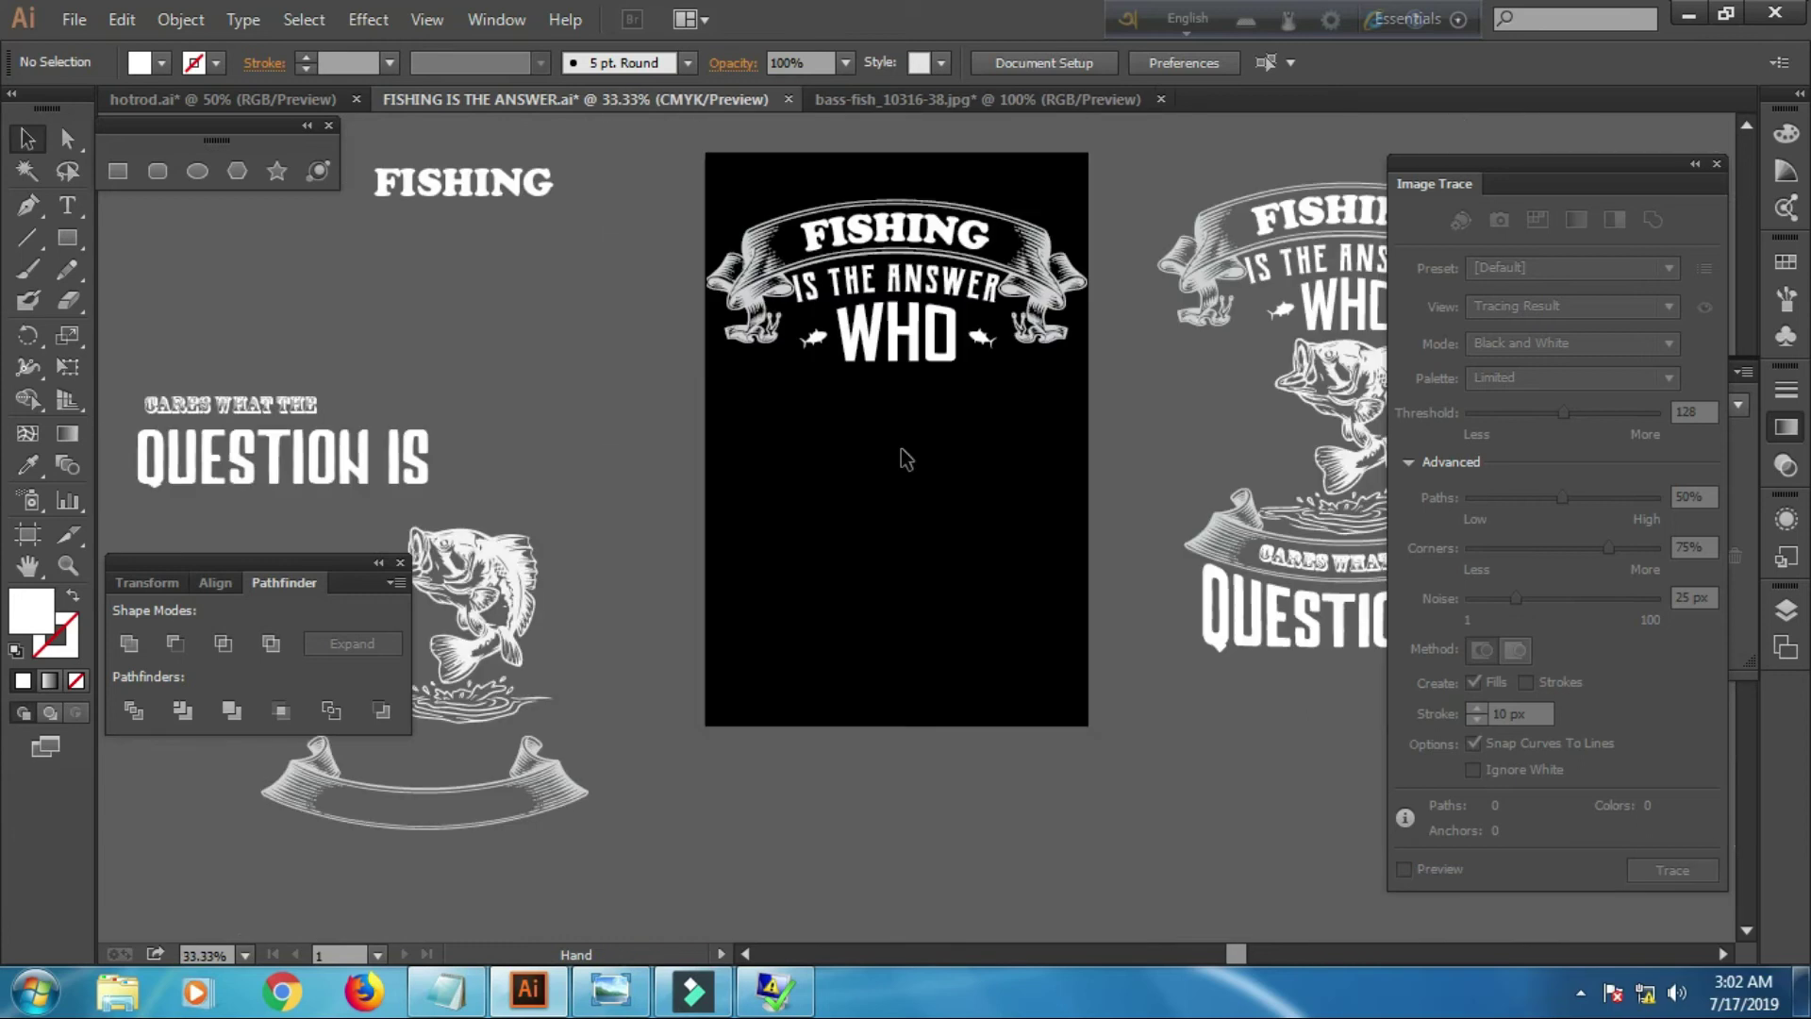
Move the leaping bass below WHO and centre it horizontally
{"action": "left_click_drag", "start_coordinate": [533, 580], "coordinate": [928, 428]}
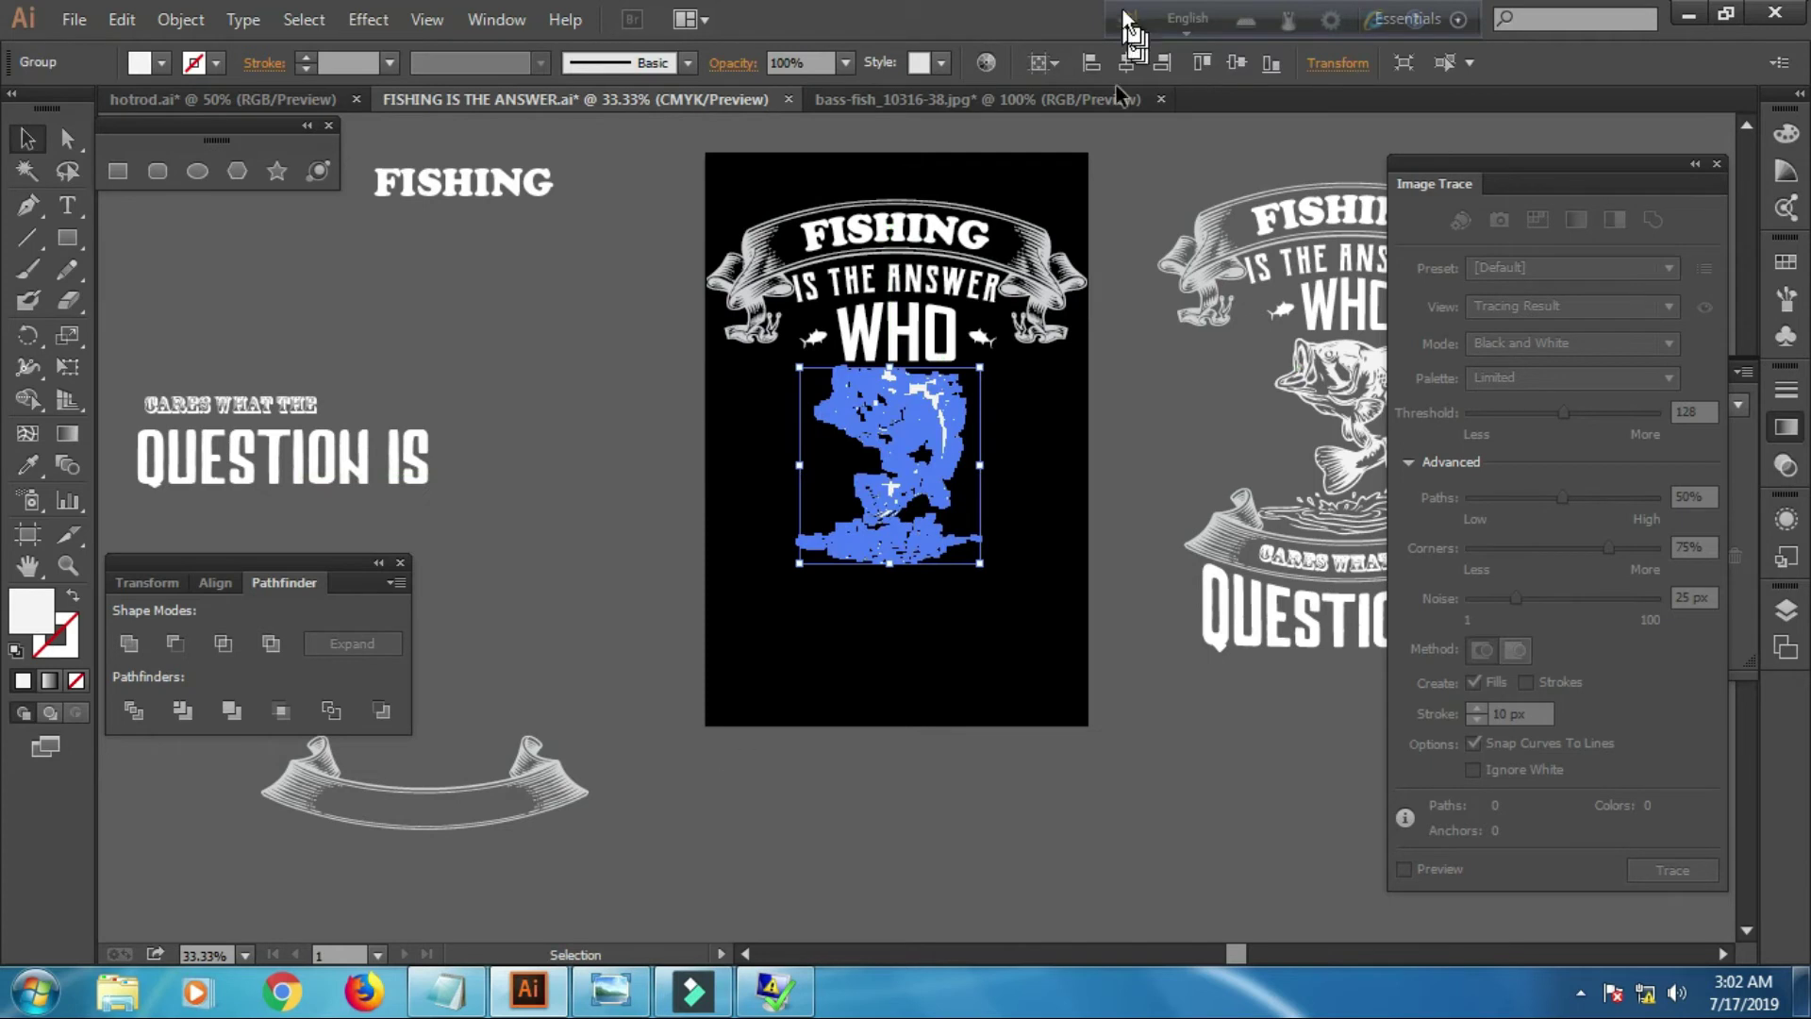
{"action": "left_click", "coordinate": [1125, 64]}
{"action": "left_click", "coordinate": [1054, 490]}
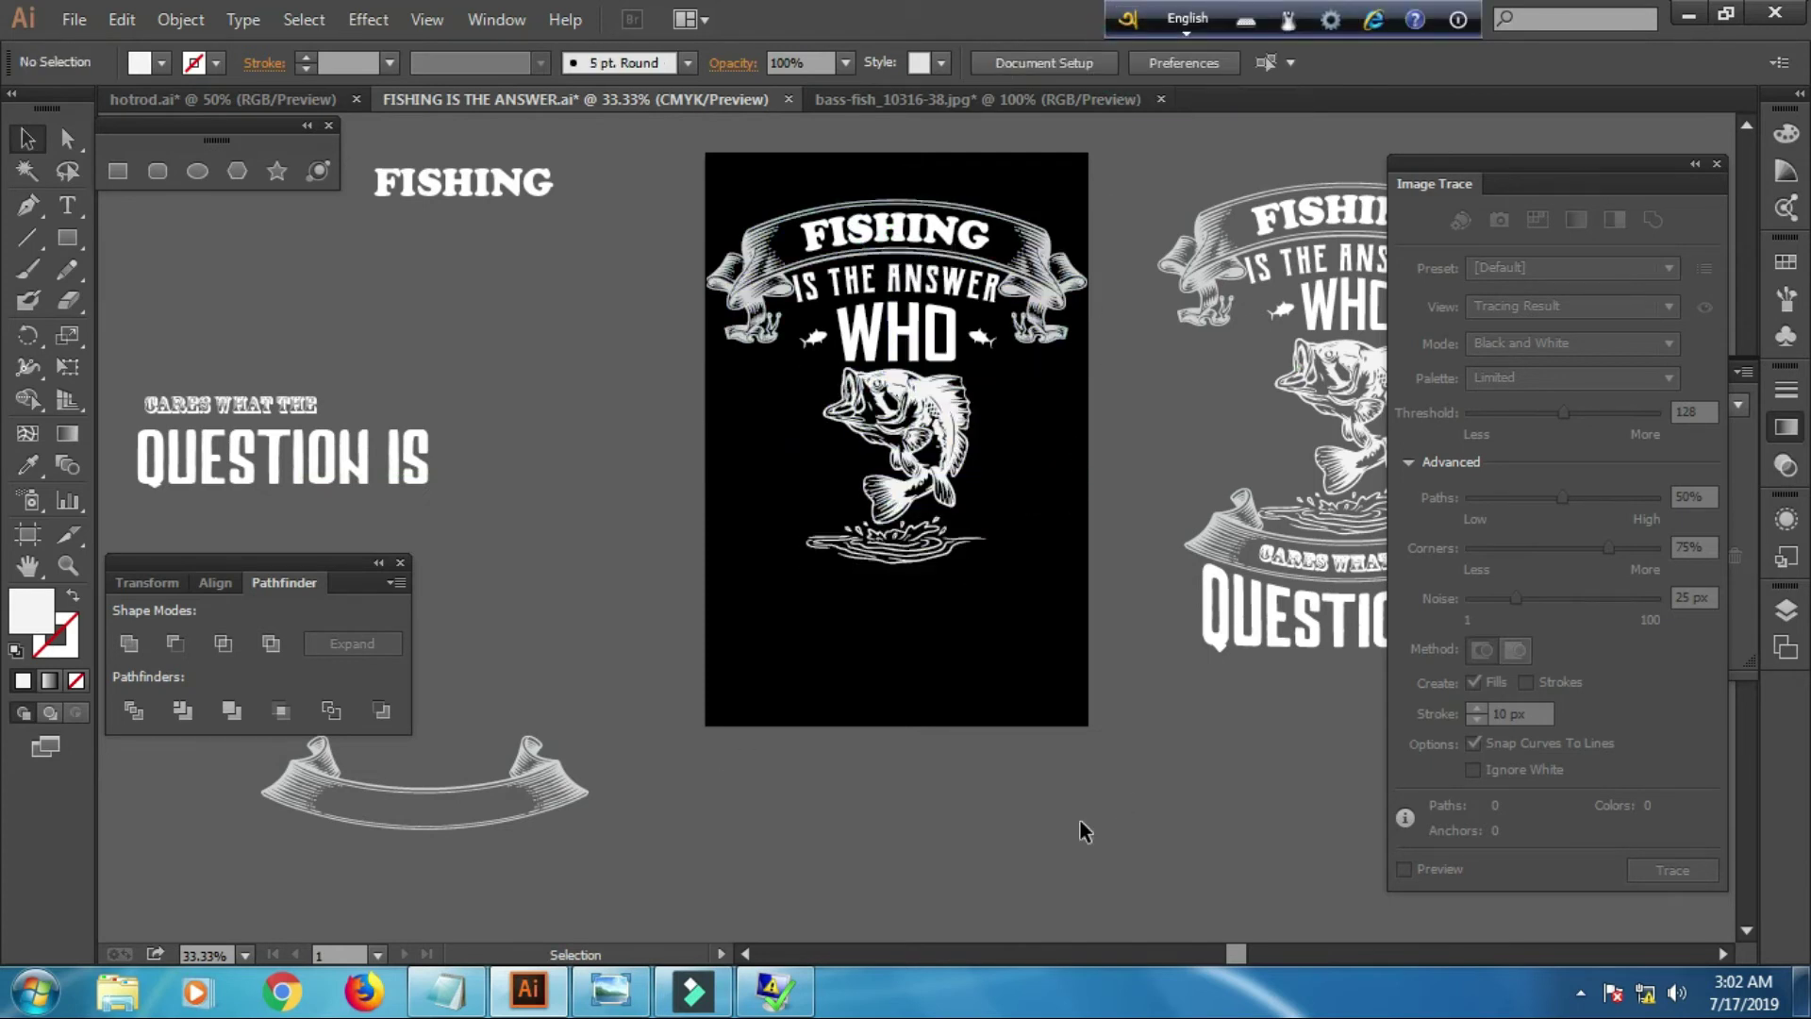
Move the empty ribbon banner under the bass and centre it horizontally
{"action": "left_click_drag", "start_coordinate": [564, 761], "coordinate": [1041, 593]}
{"action": "left_click", "coordinate": [1126, 62]}
{"action": "left_click", "coordinate": [1033, 439]}
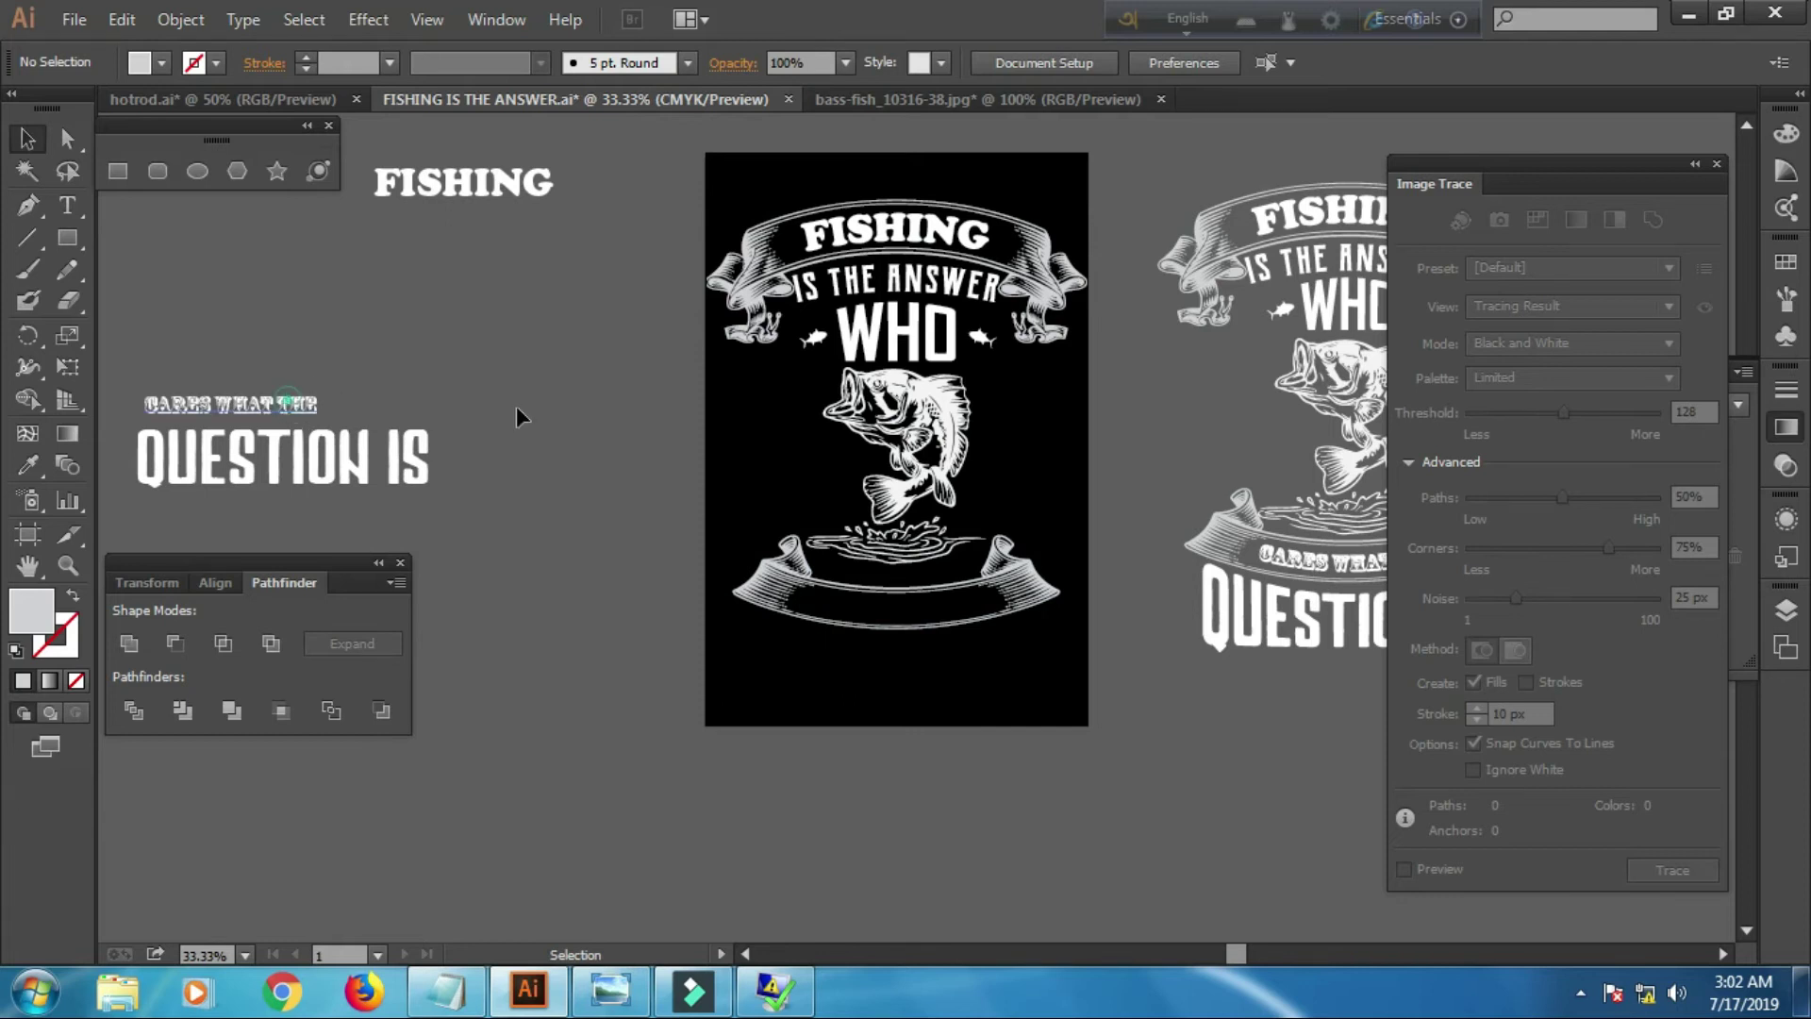
Outline CARES WHAT THE and centre it on the lower ribbon
{"action": "left_click_drag", "start_coordinate": [286, 396], "coordinate": [666, 473]}
{"action": "right_click", "coordinate": [653, 486]}
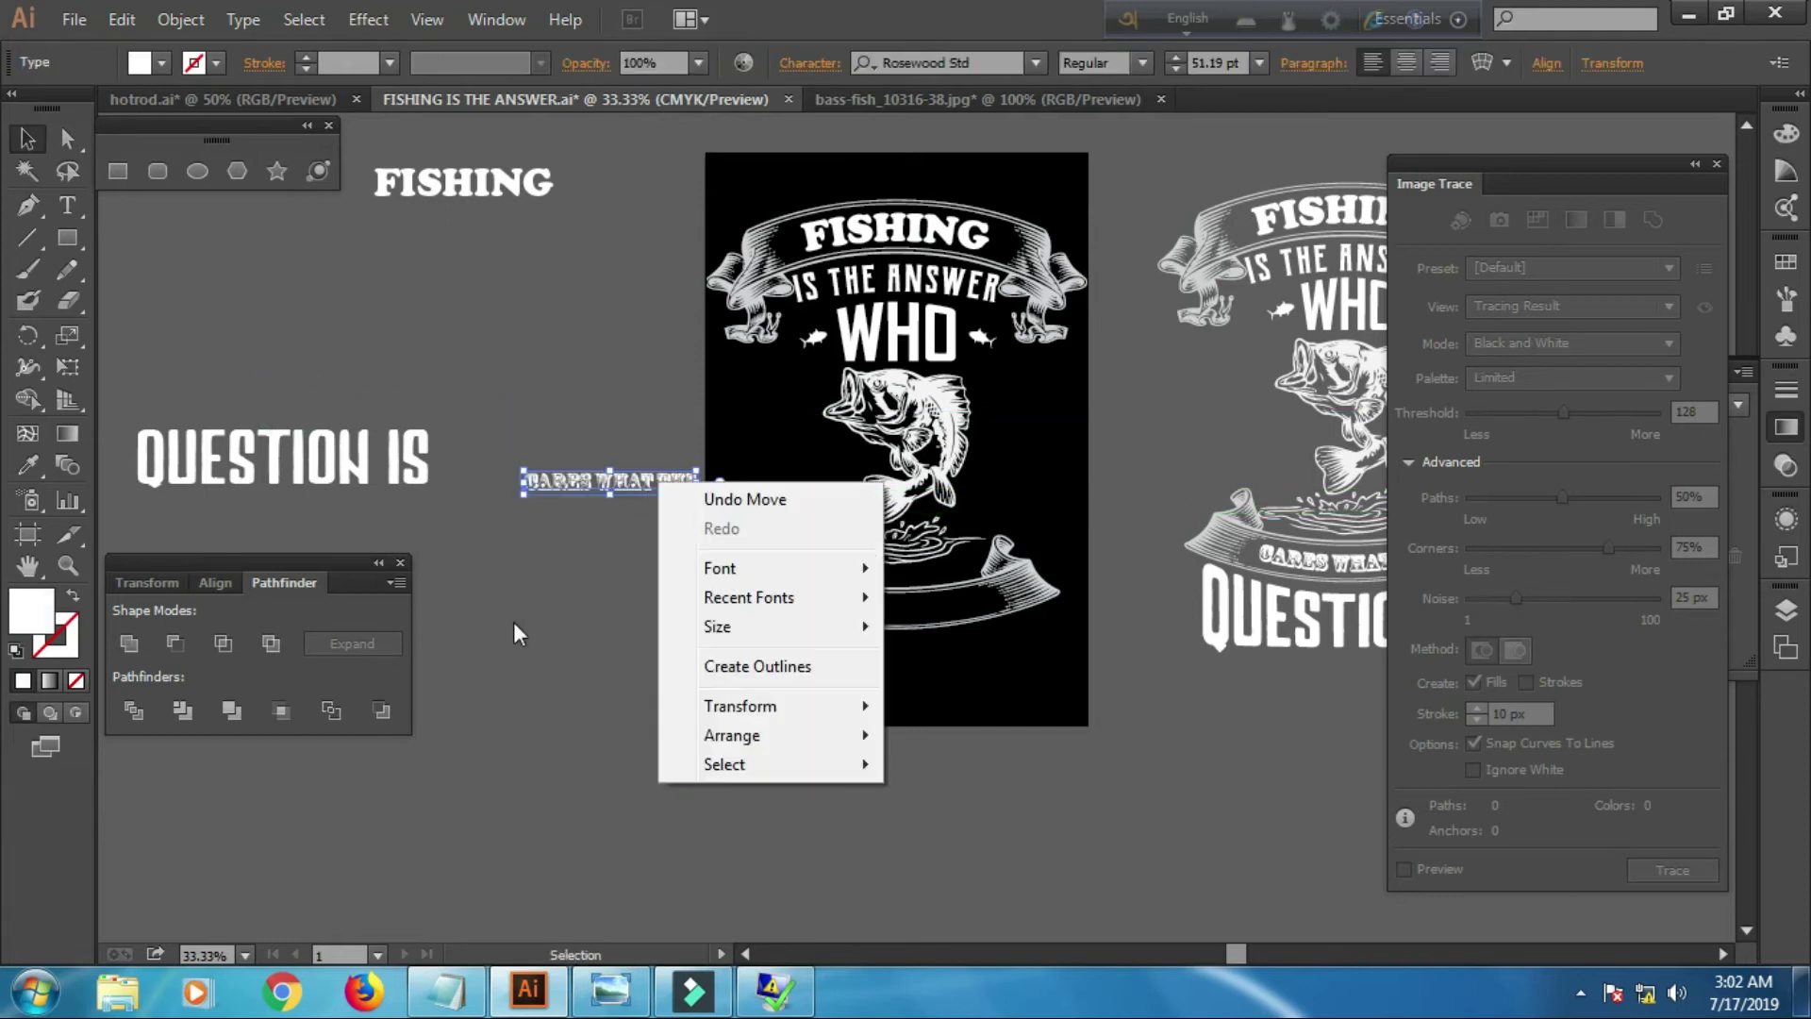
{"action": "left_click", "coordinate": [746, 666]}
{"action": "left_click_drag", "start_coordinate": [617, 479], "coordinate": [923, 588]}
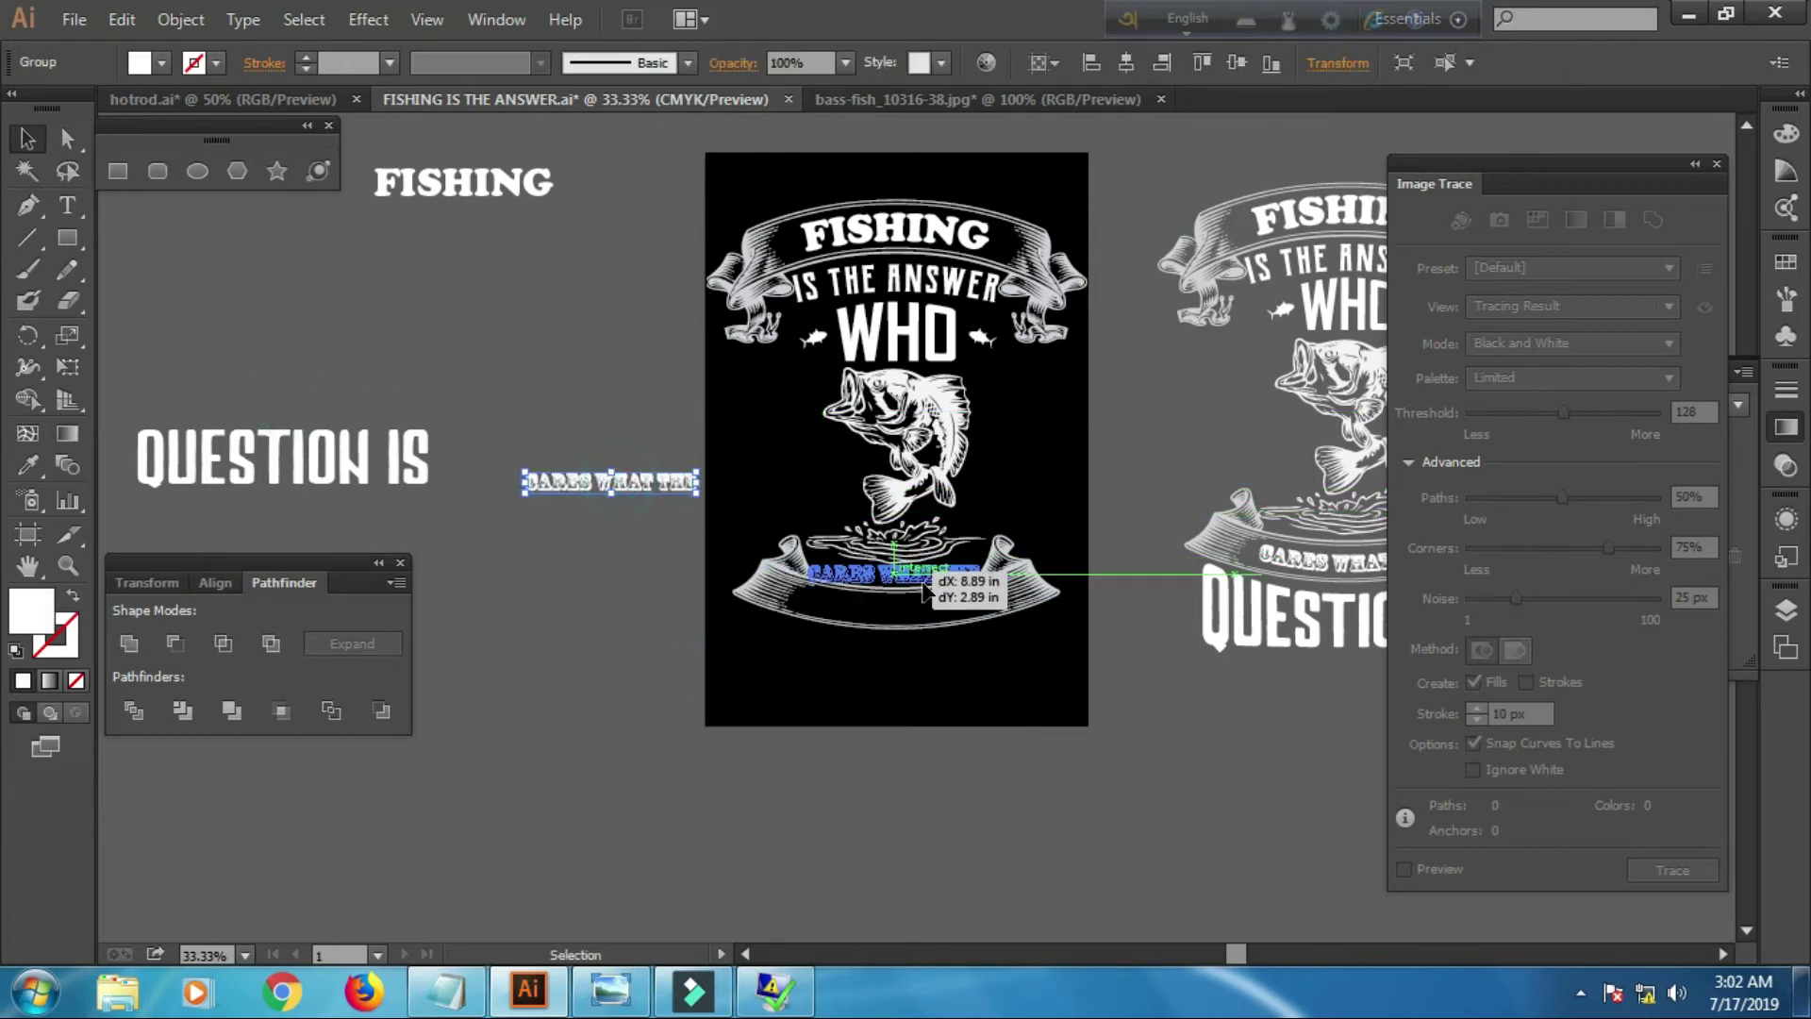
{"action": "left_click_drag", "start_coordinate": [924, 588], "coordinate": [928, 620]}
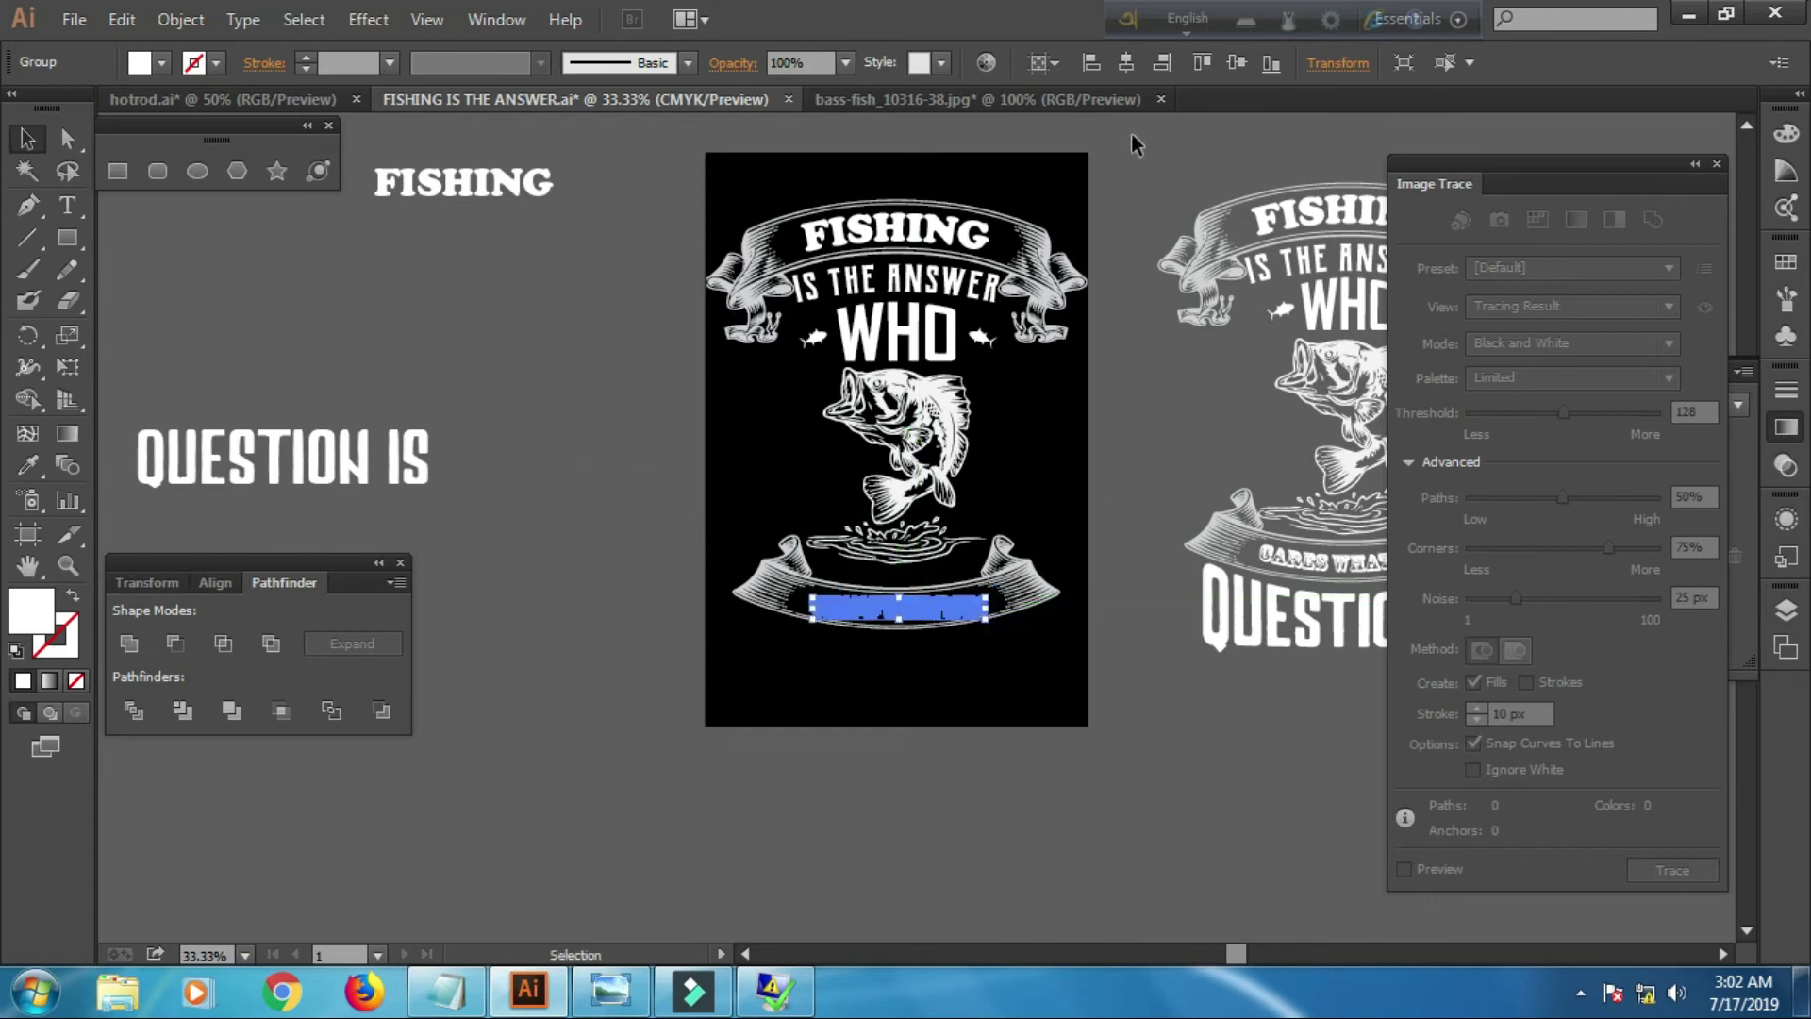
{"action": "left_click", "coordinate": [1129, 68]}
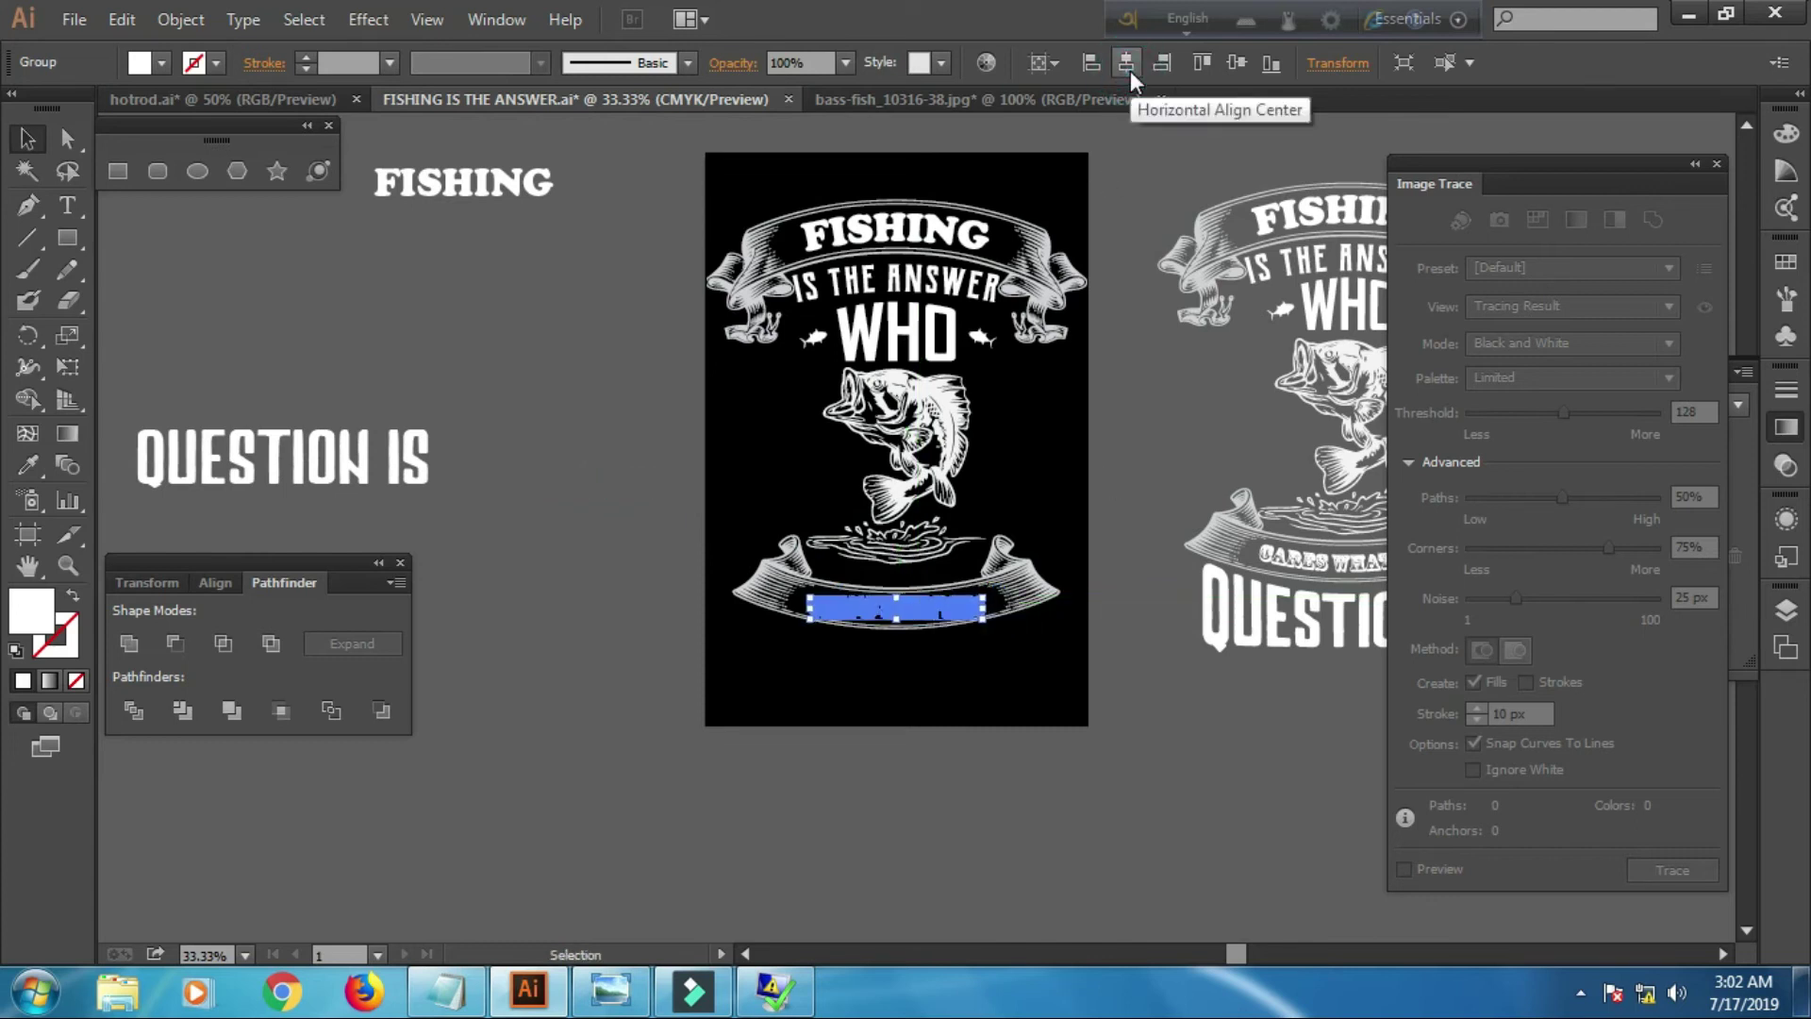
Arc-warp CARES WHAT THE with -15% bend, then expand the appearance
{"action": "left_click", "coordinate": [356, 23]}
{"action": "mouse_move", "coordinate": [425, 362]}
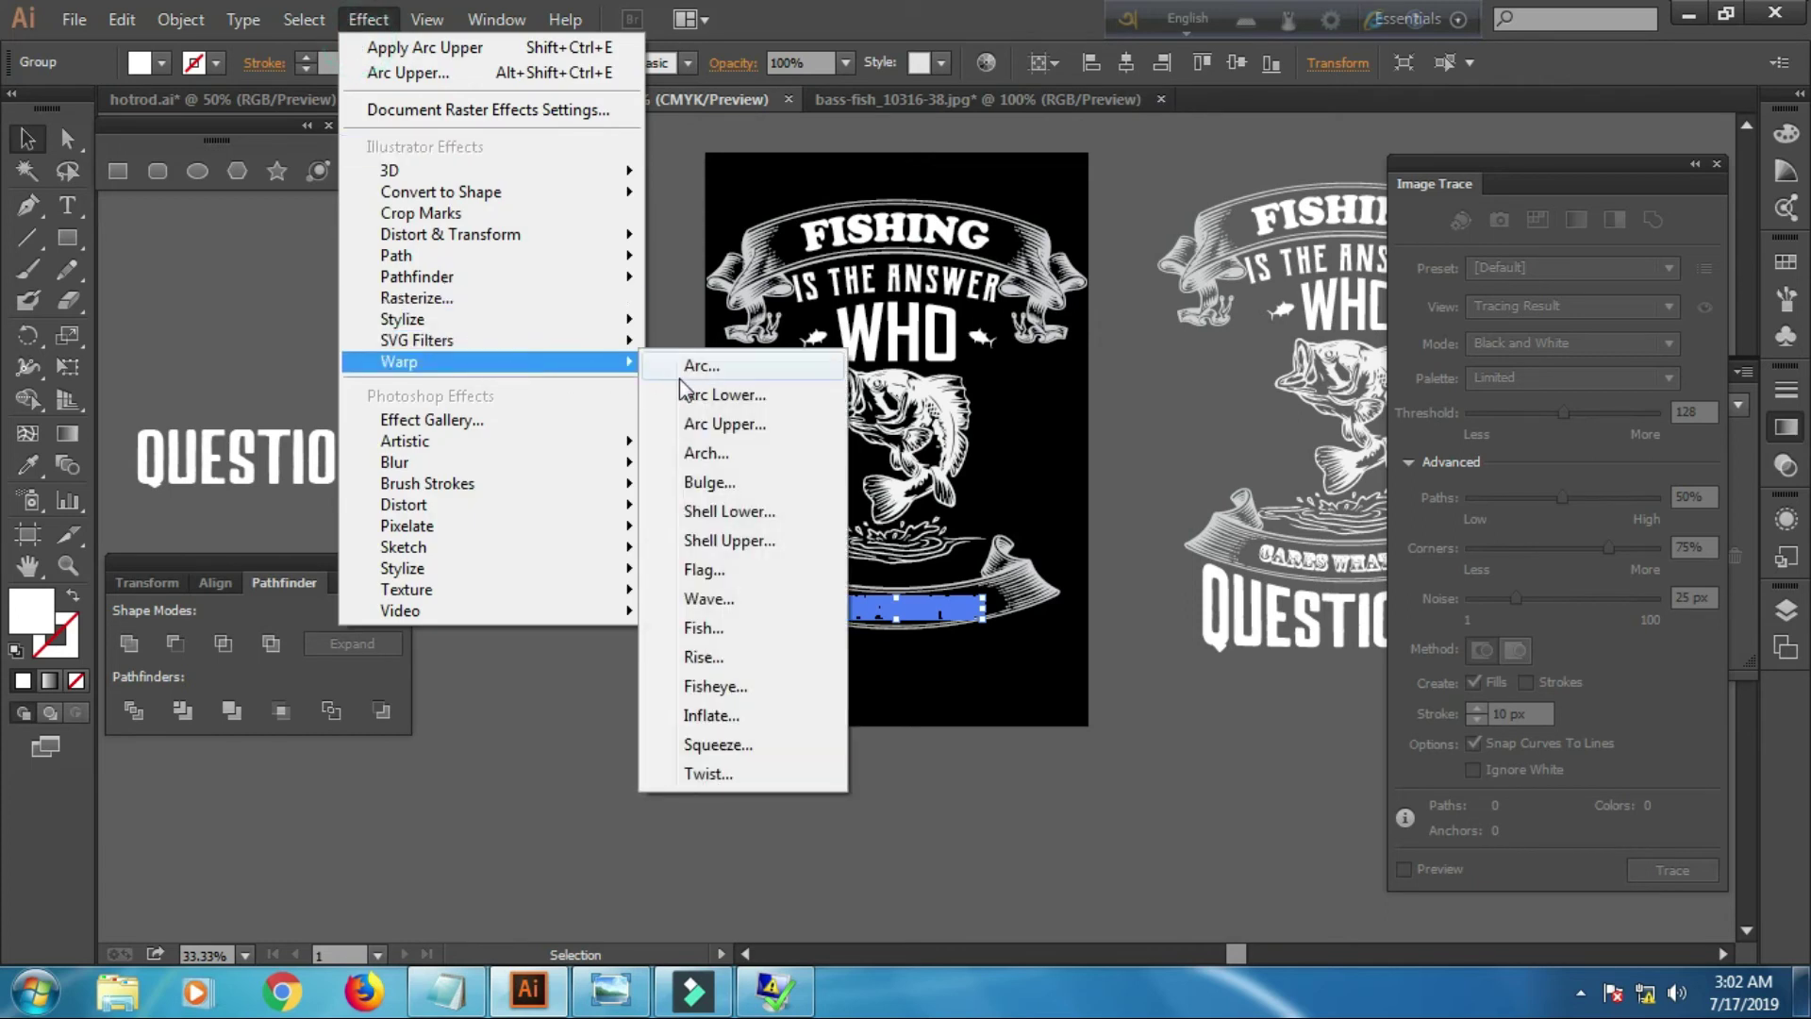
{"action": "left_click", "coordinate": [702, 366]}
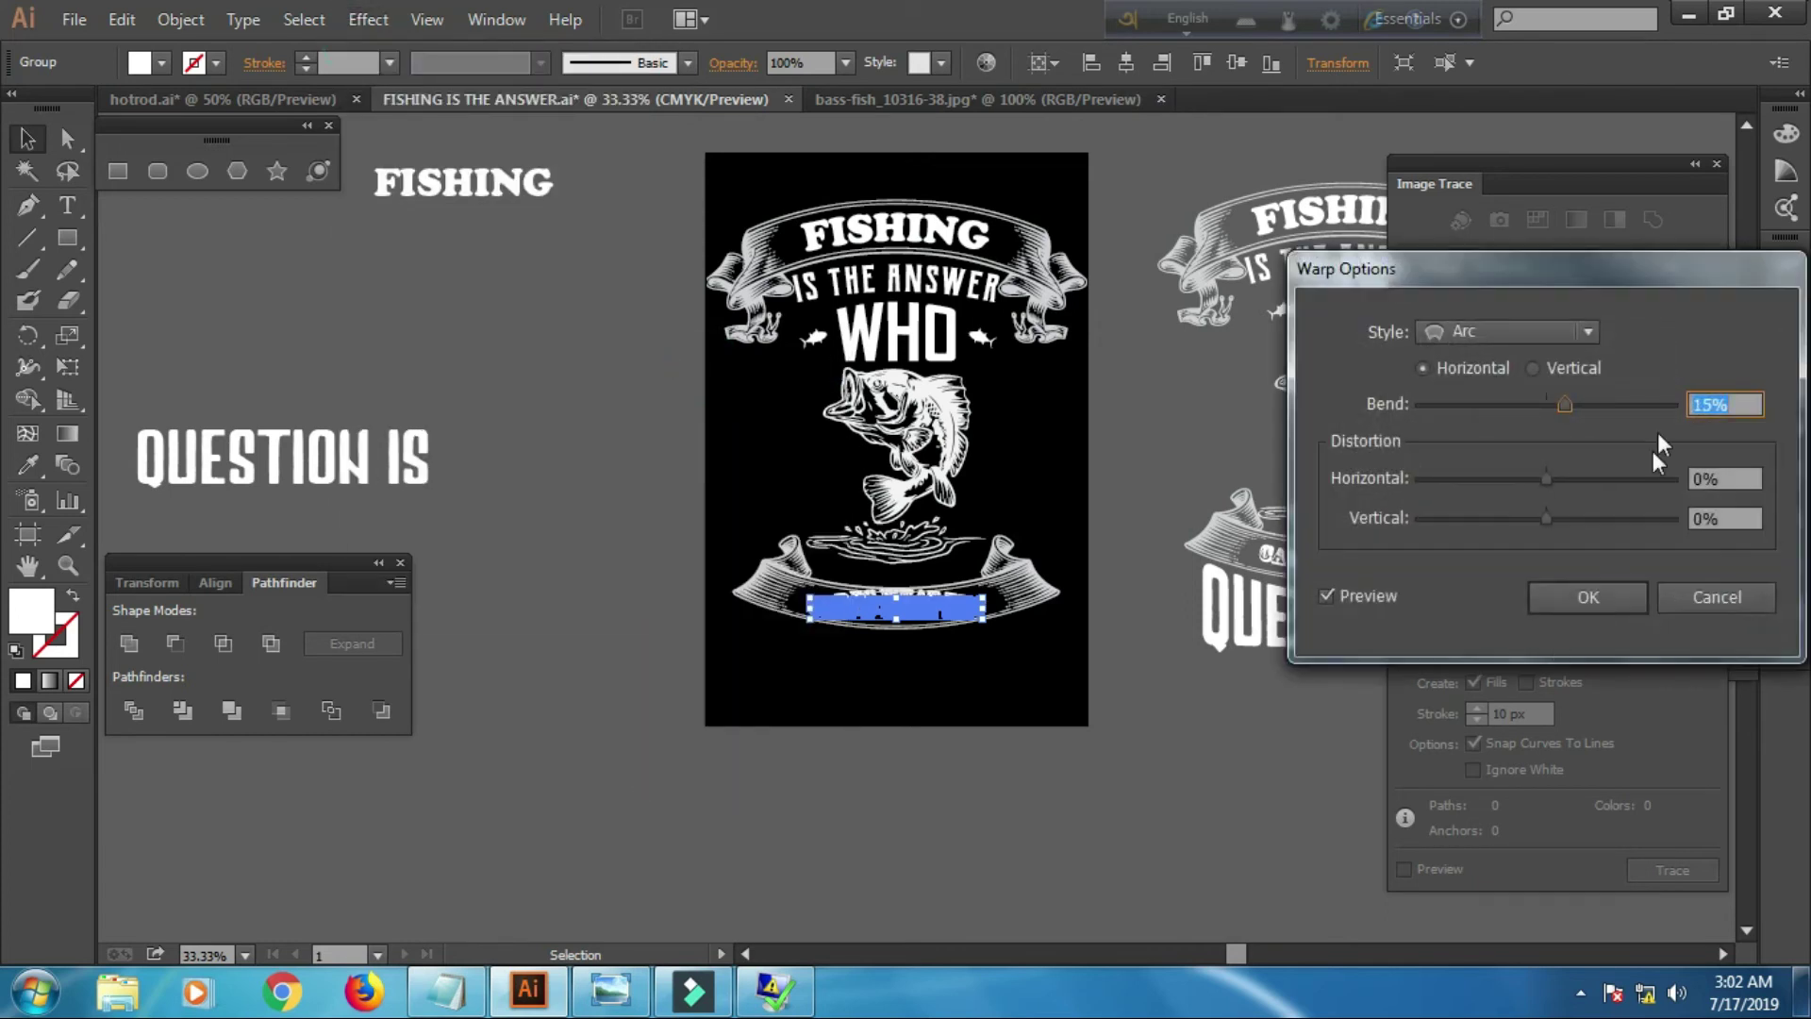
{"action": "left_click_drag", "start_coordinate": [1562, 403], "coordinate": [1520, 403]}
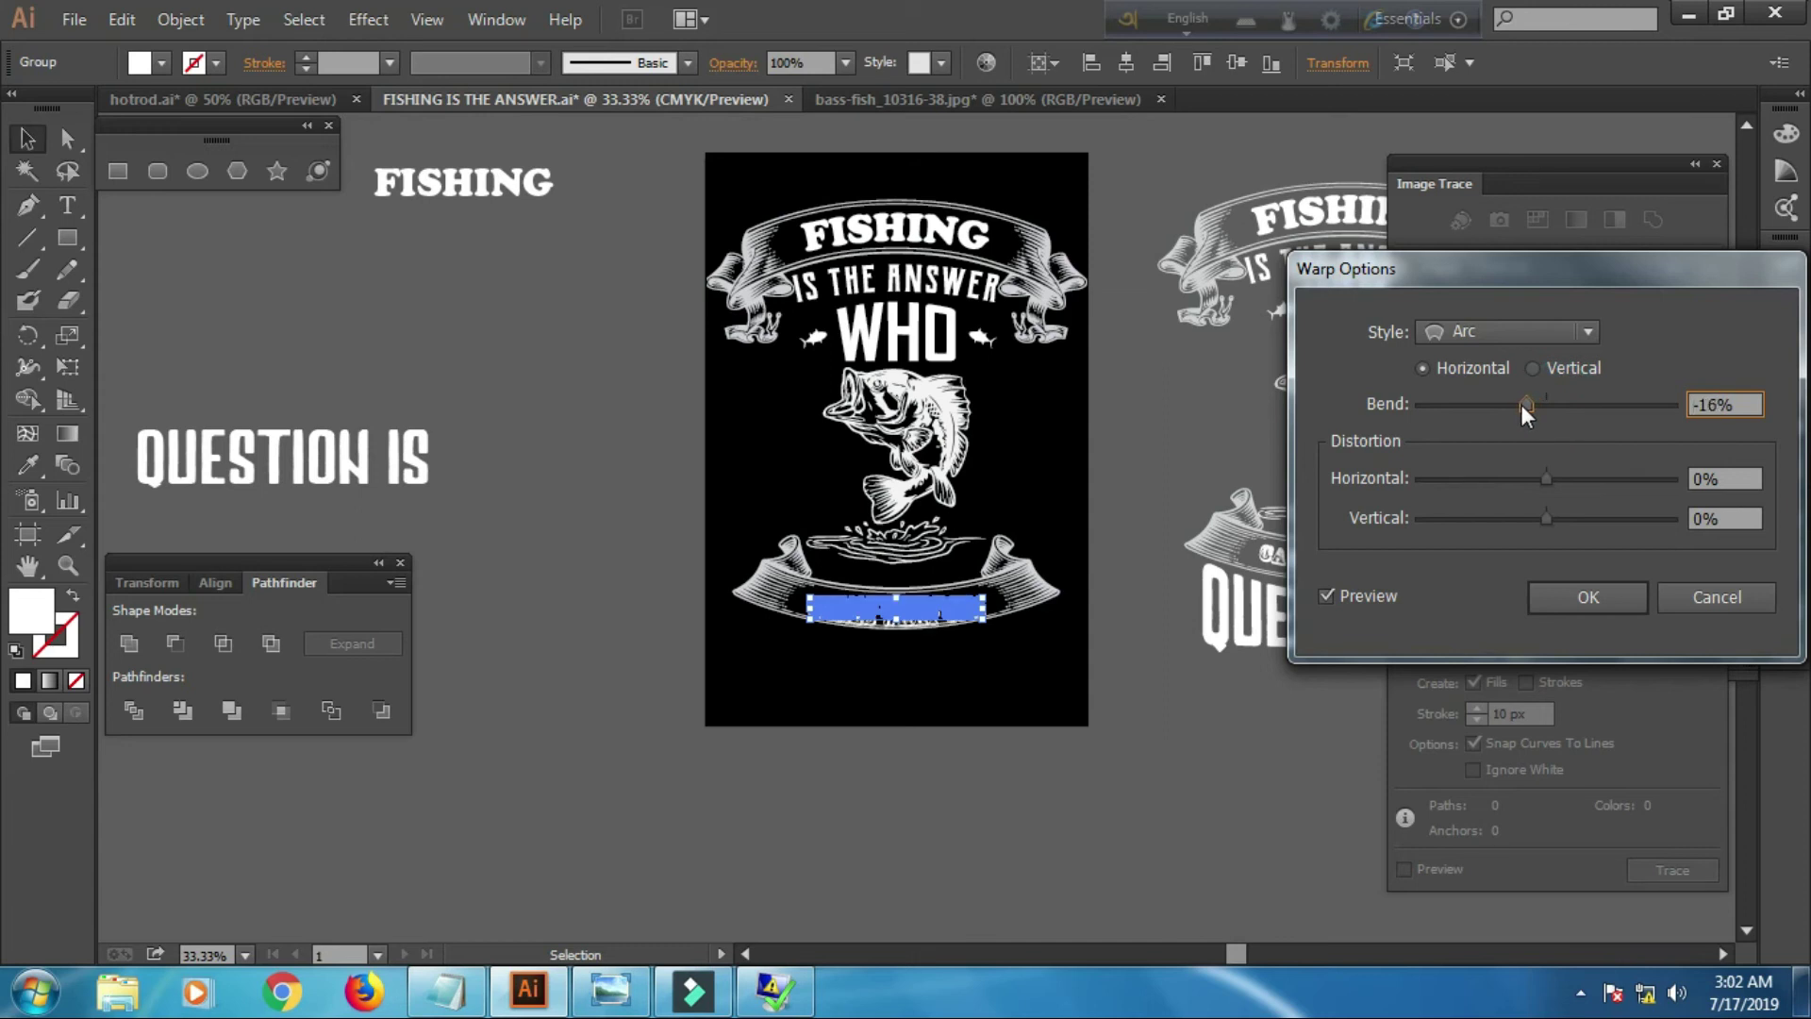
{"action": "left_click_drag", "start_coordinate": [1520, 403], "coordinate": [1522, 405]}
{"action": "left_click", "coordinate": [1574, 594]}
{"action": "left_click", "coordinate": [180, 19]}
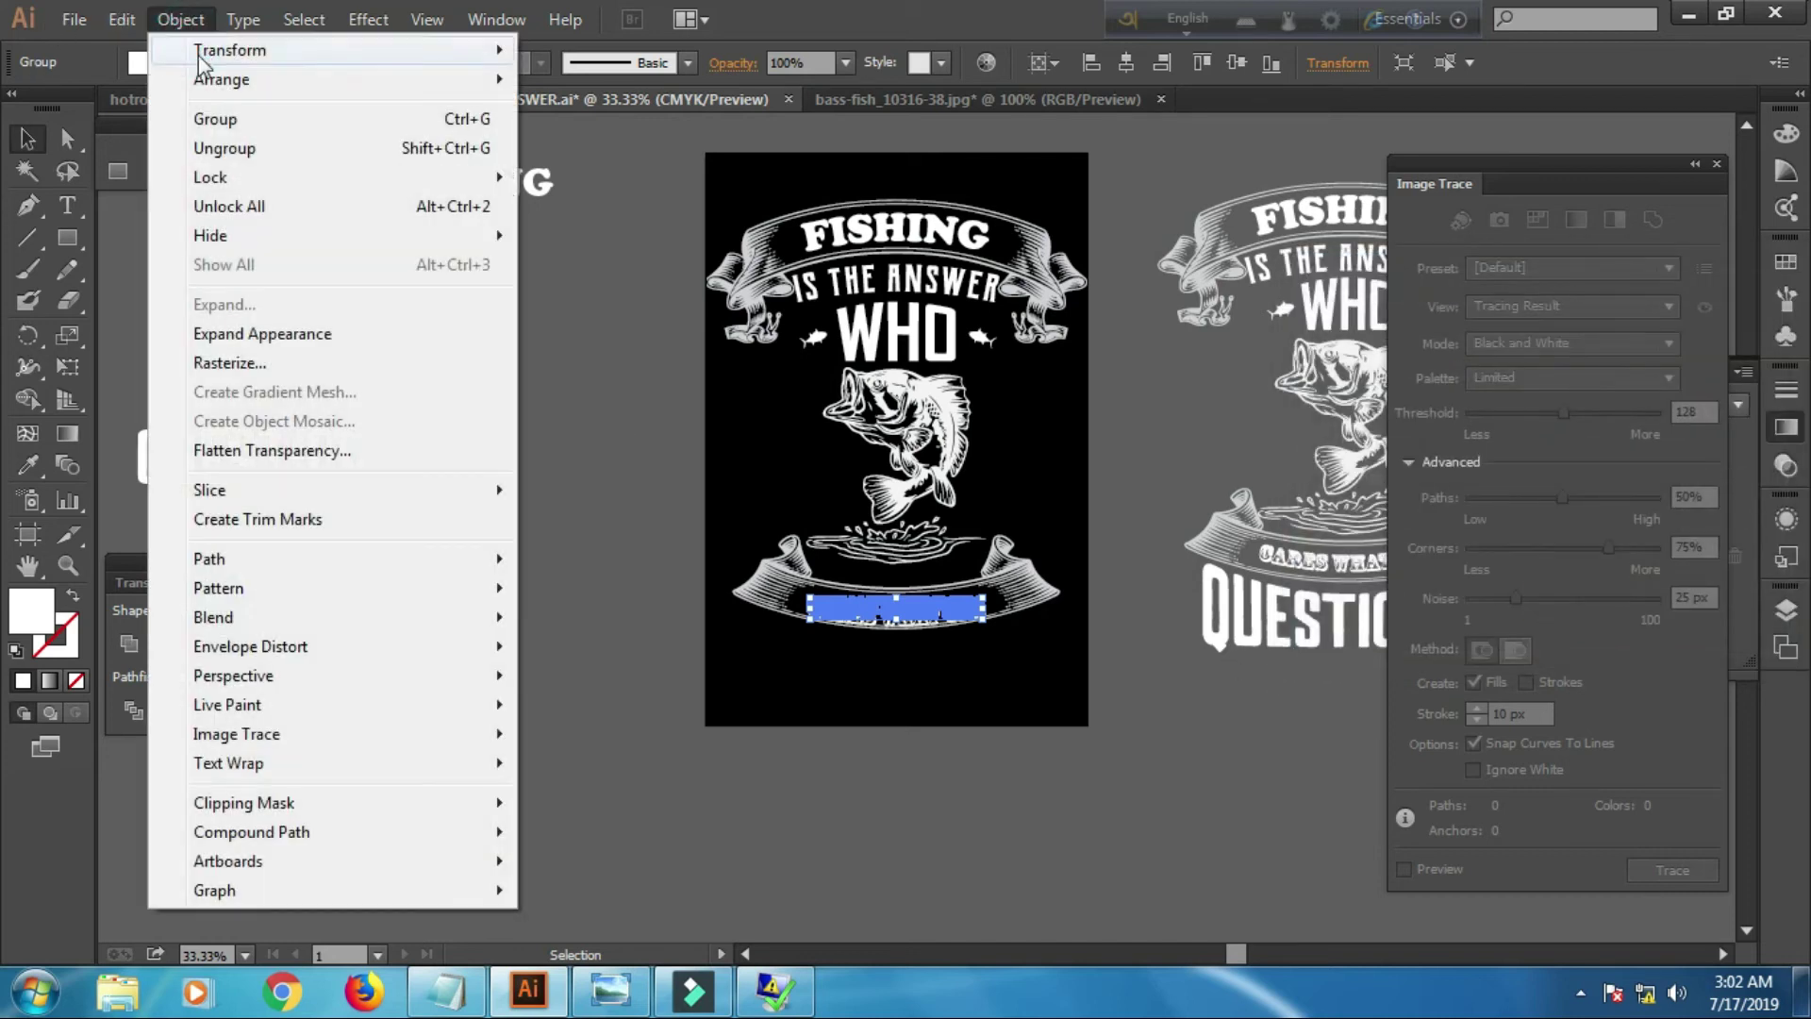
{"action": "left_click", "coordinate": [273, 335]}
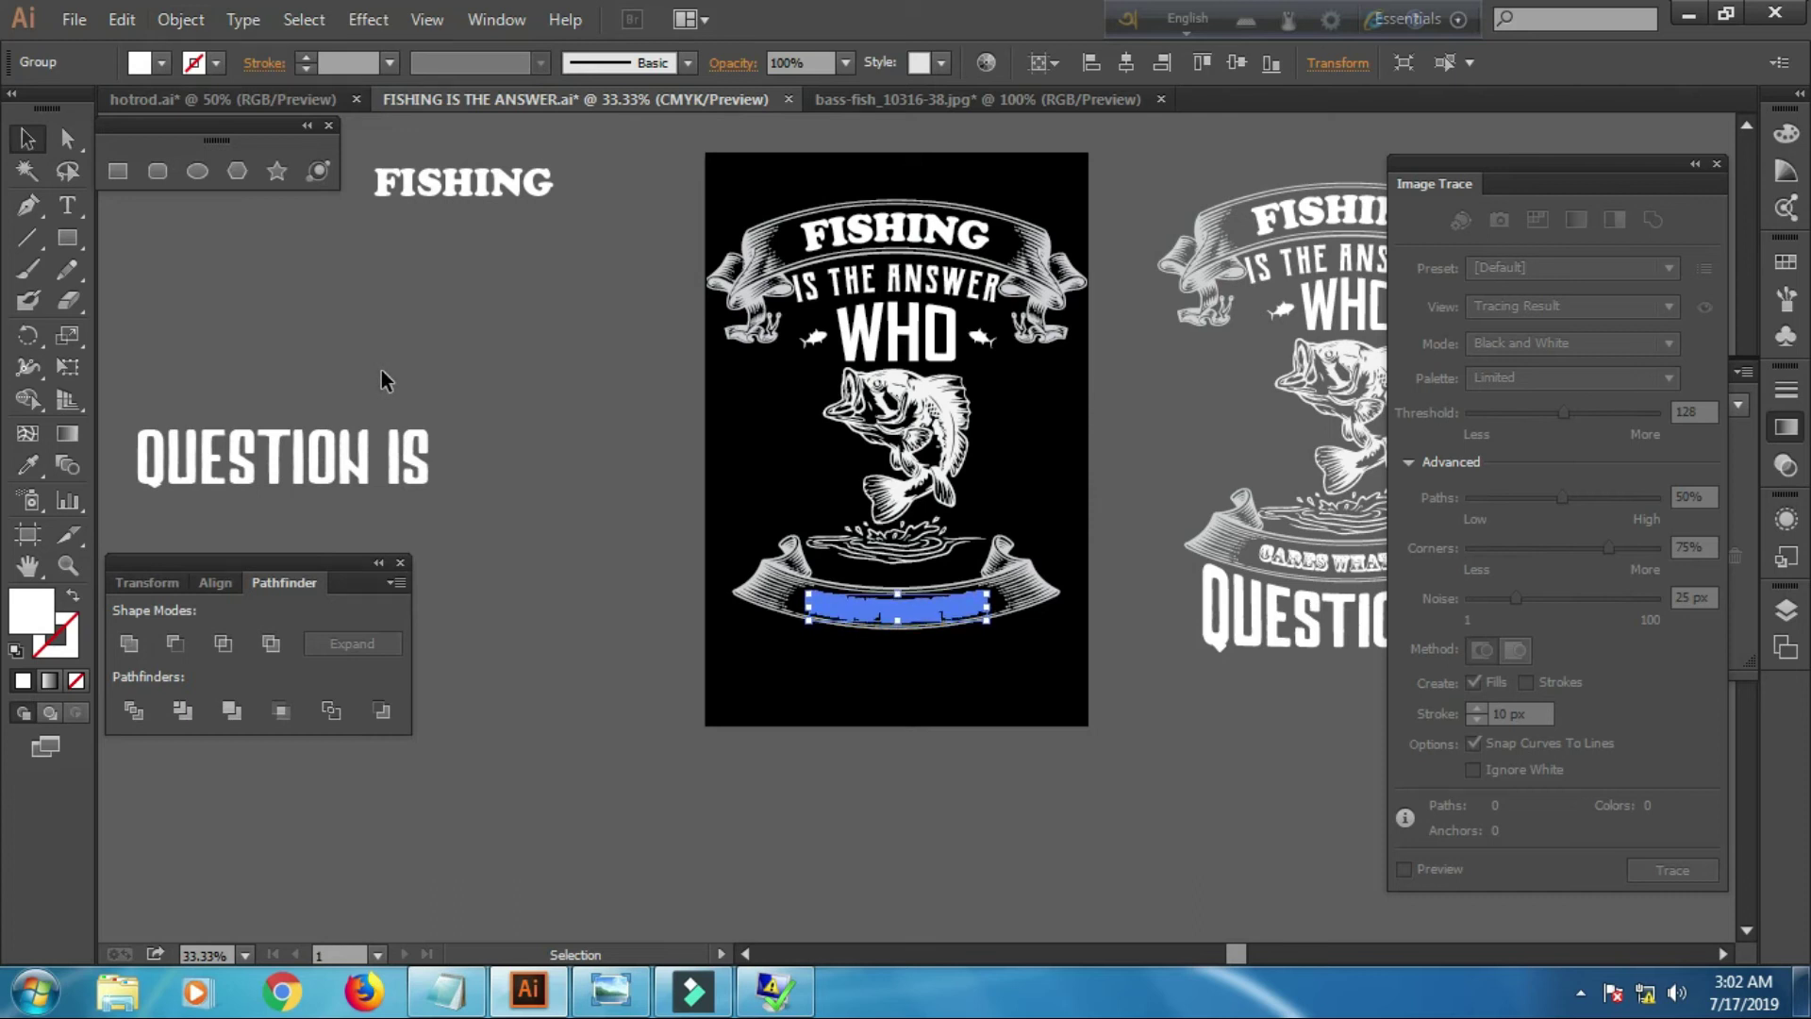
{"action": "left_click", "coordinate": [582, 461]}
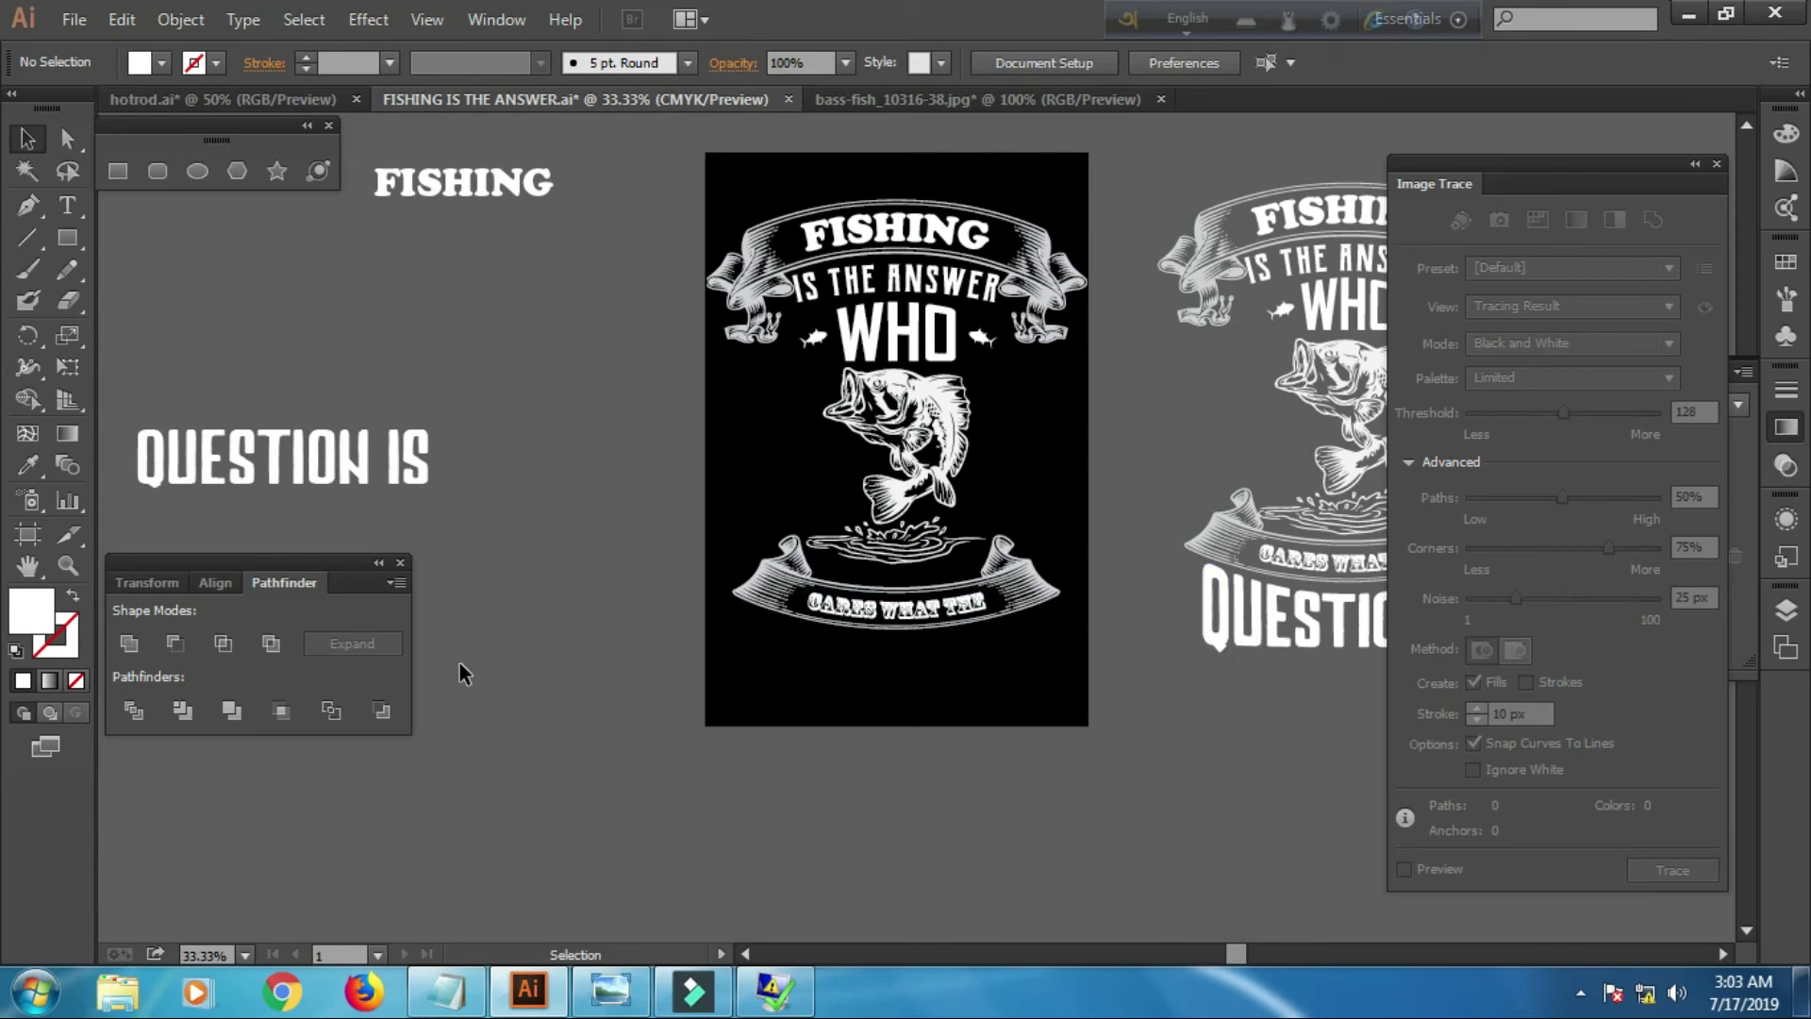
Outline QUESTION IS and centre it at the bottom of the artboard
{"action": "left_click", "coordinate": [394, 464]}
{"action": "right_click", "coordinate": [398, 470]}
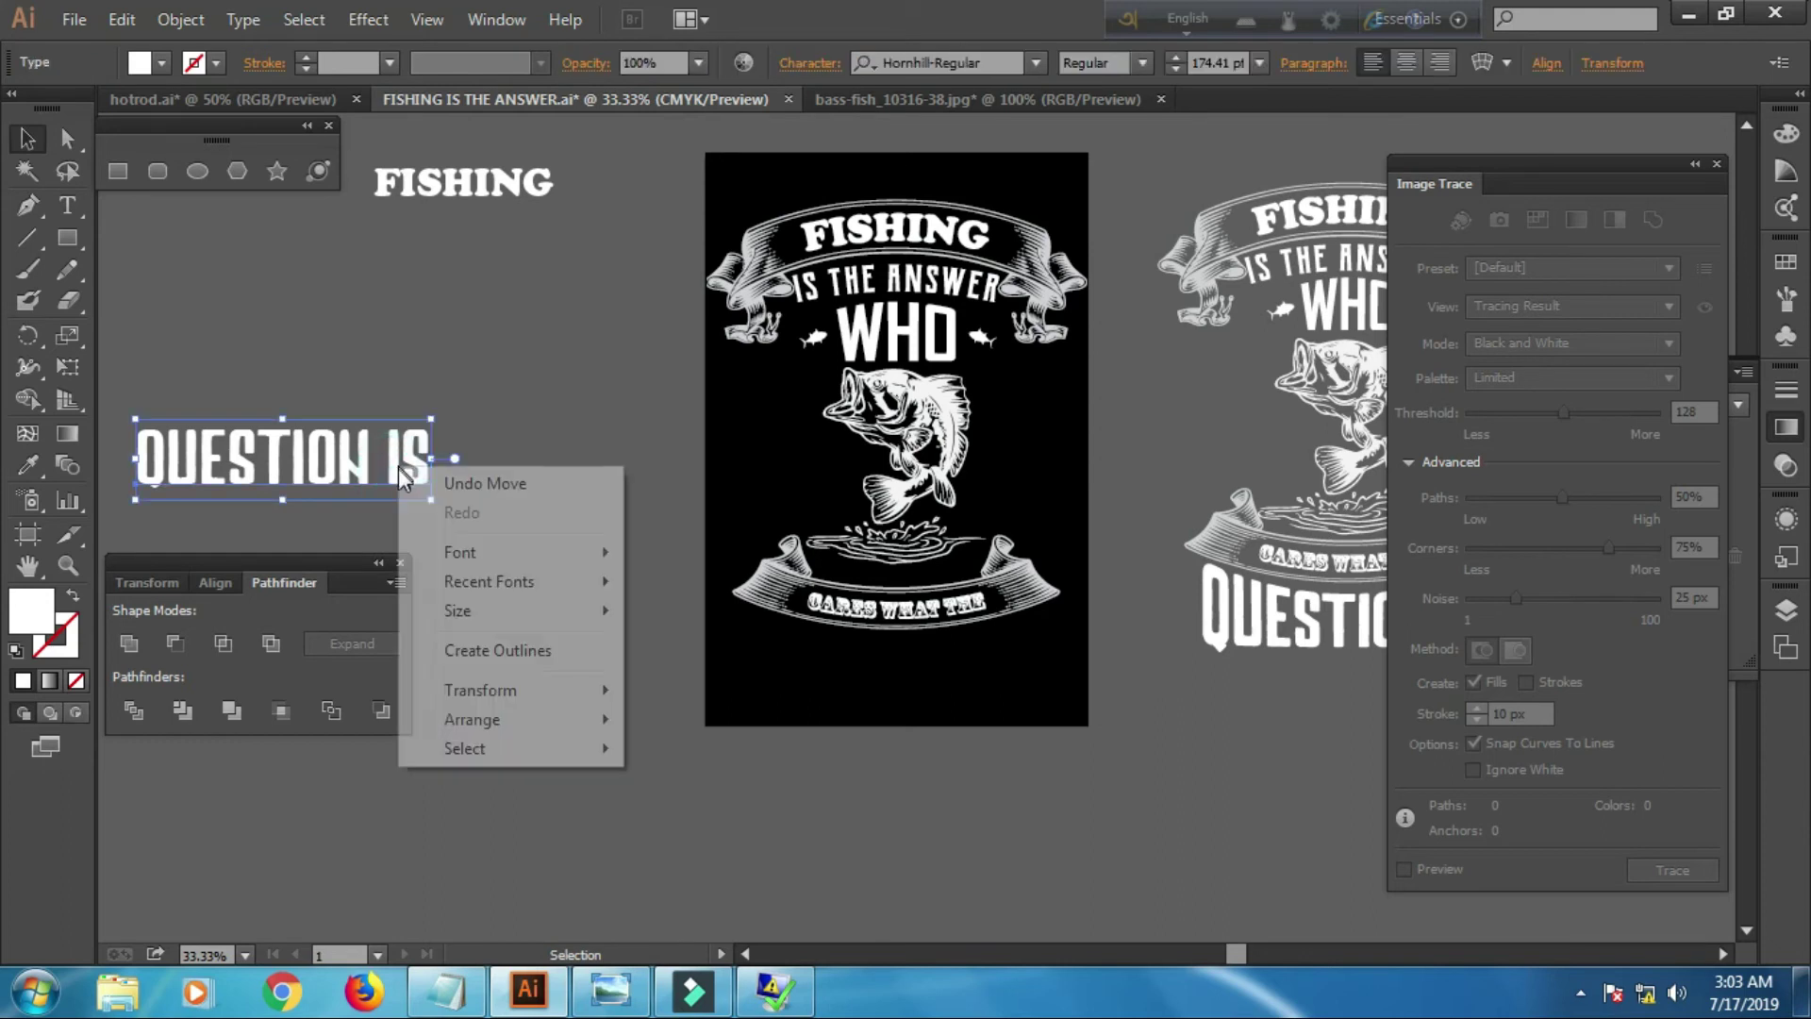
{"action": "left_click", "coordinate": [473, 650]}
{"action": "left_click_drag", "start_coordinate": [358, 478], "coordinate": [969, 695]}
{"action": "left_click", "coordinate": [1124, 66]}
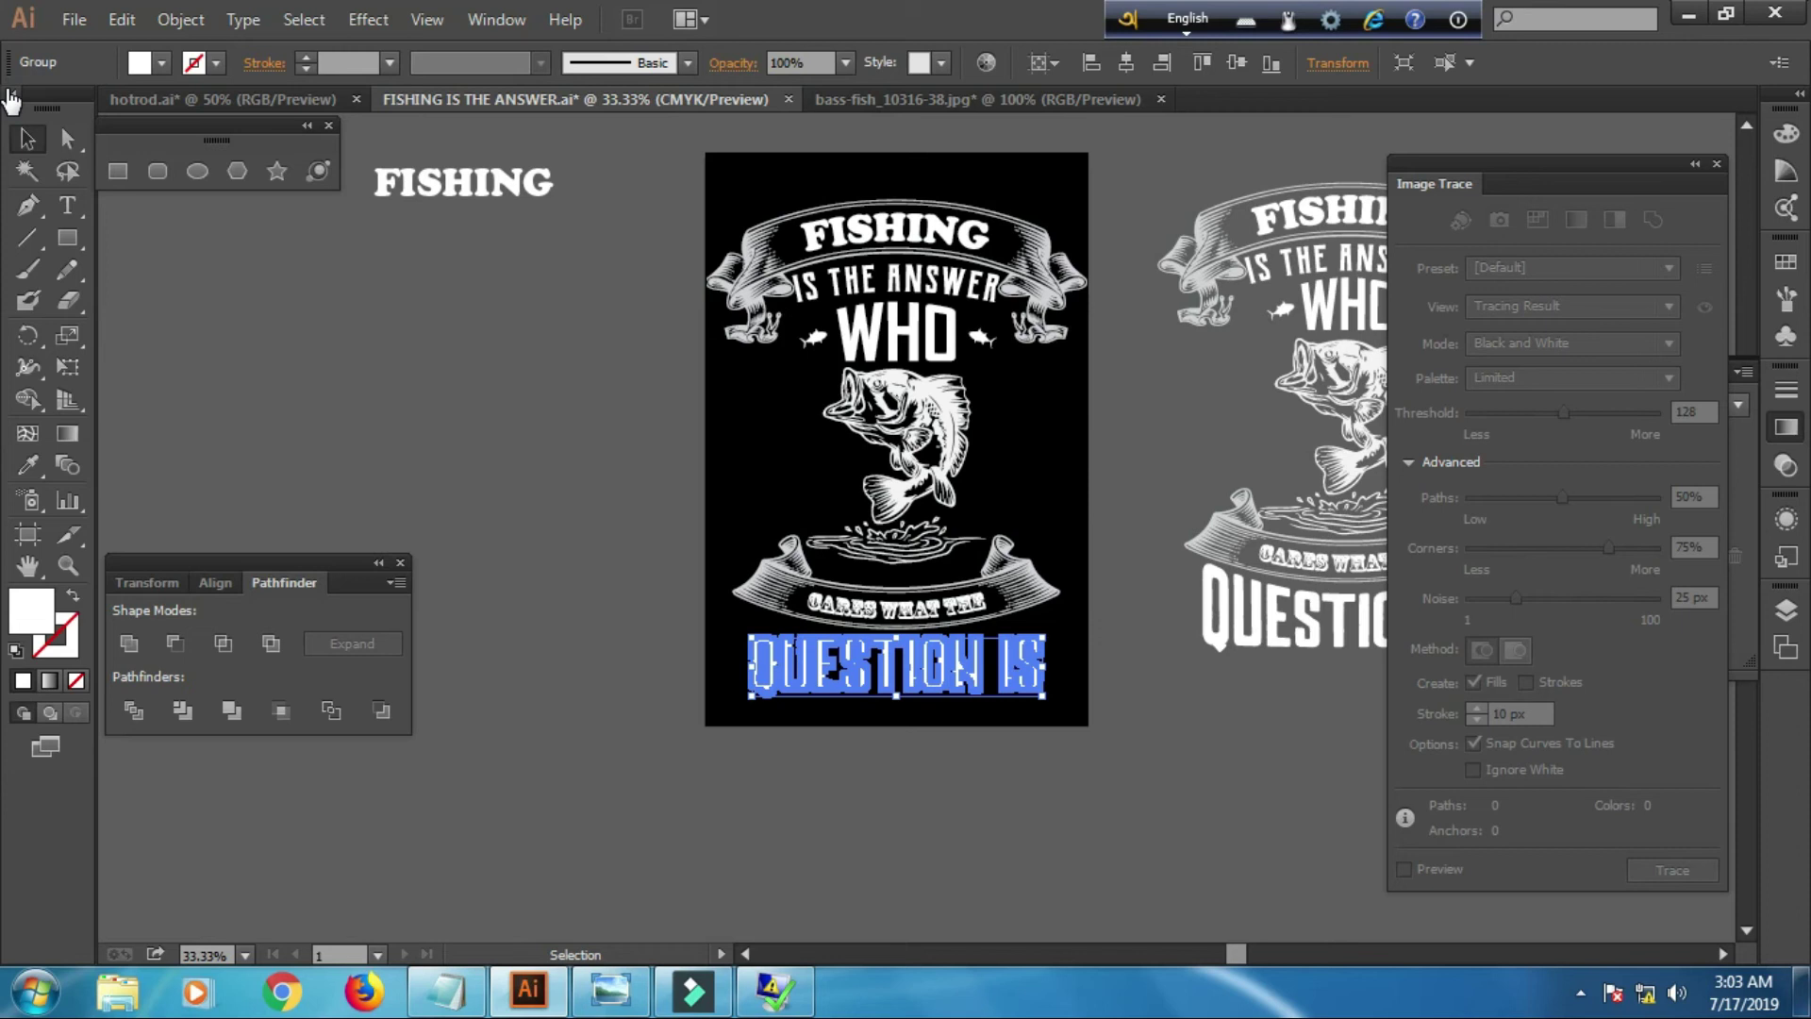
Apply an Arc Upper warp to QUESTION IS and expand the appearance
{"action": "left_click", "coordinate": [366, 19]}
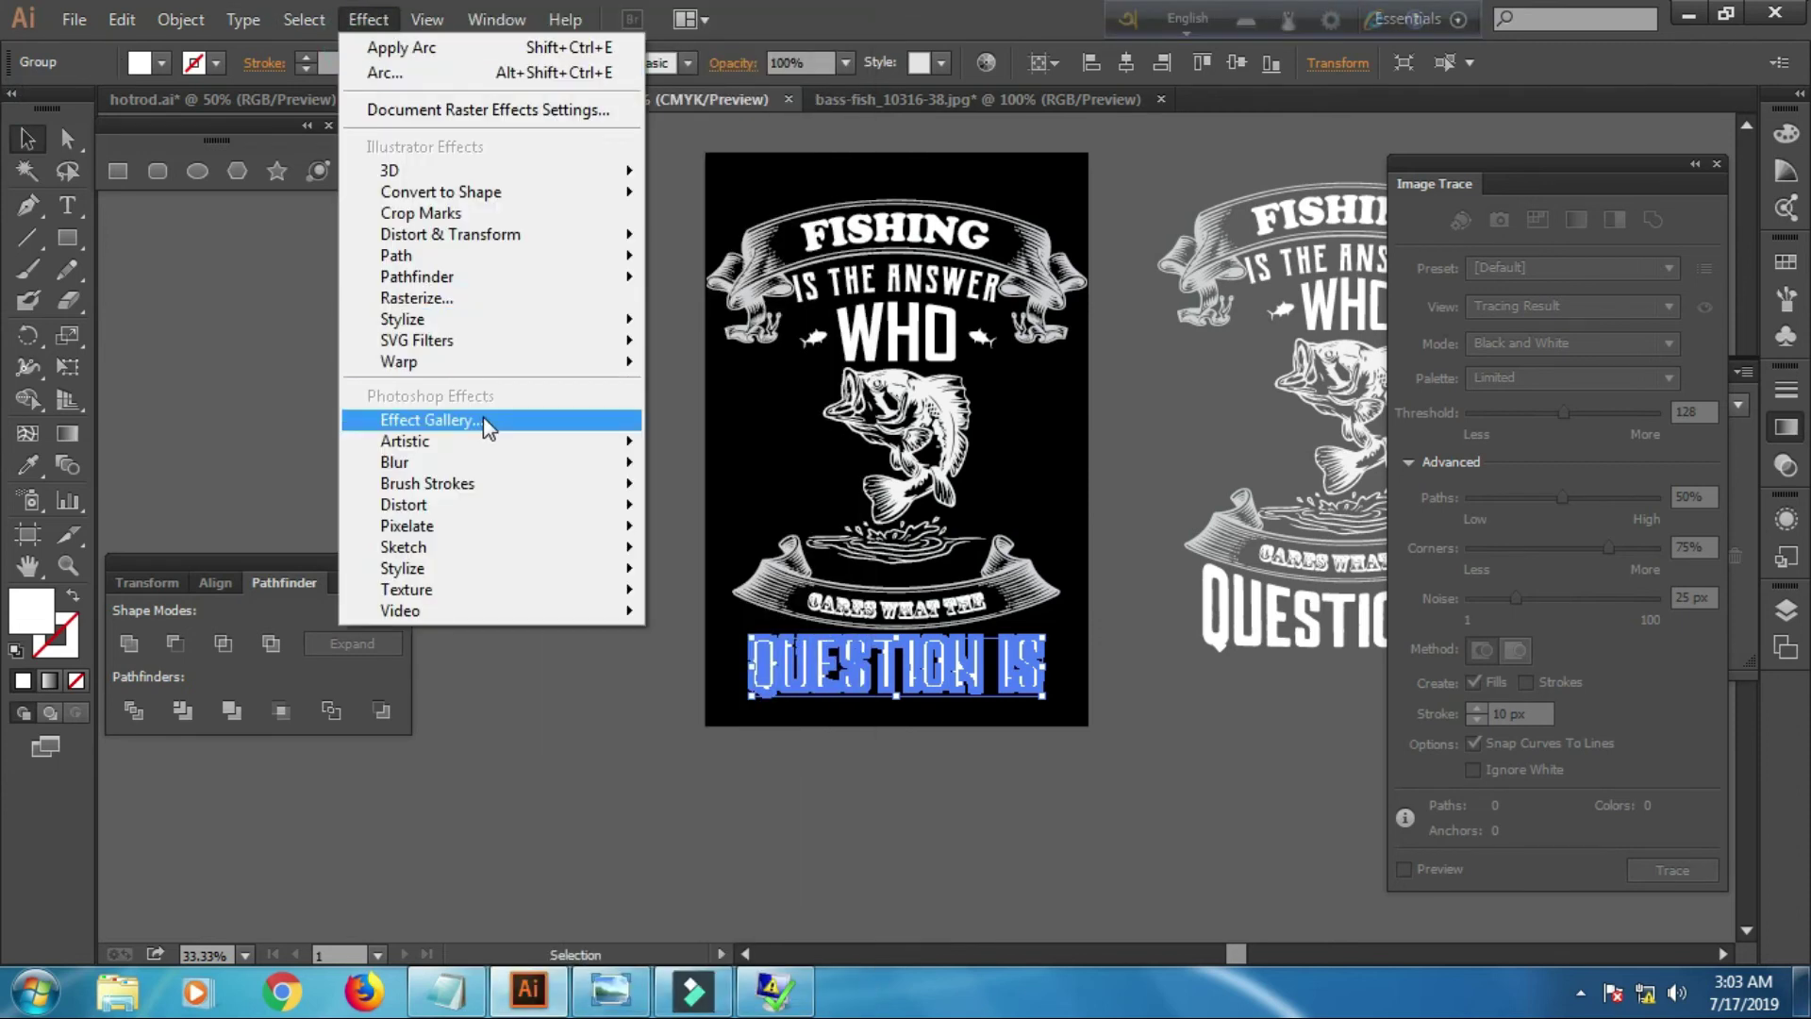
{"action": "mouse_move", "coordinate": [399, 362]}
{"action": "left_click", "coordinate": [692, 425]}
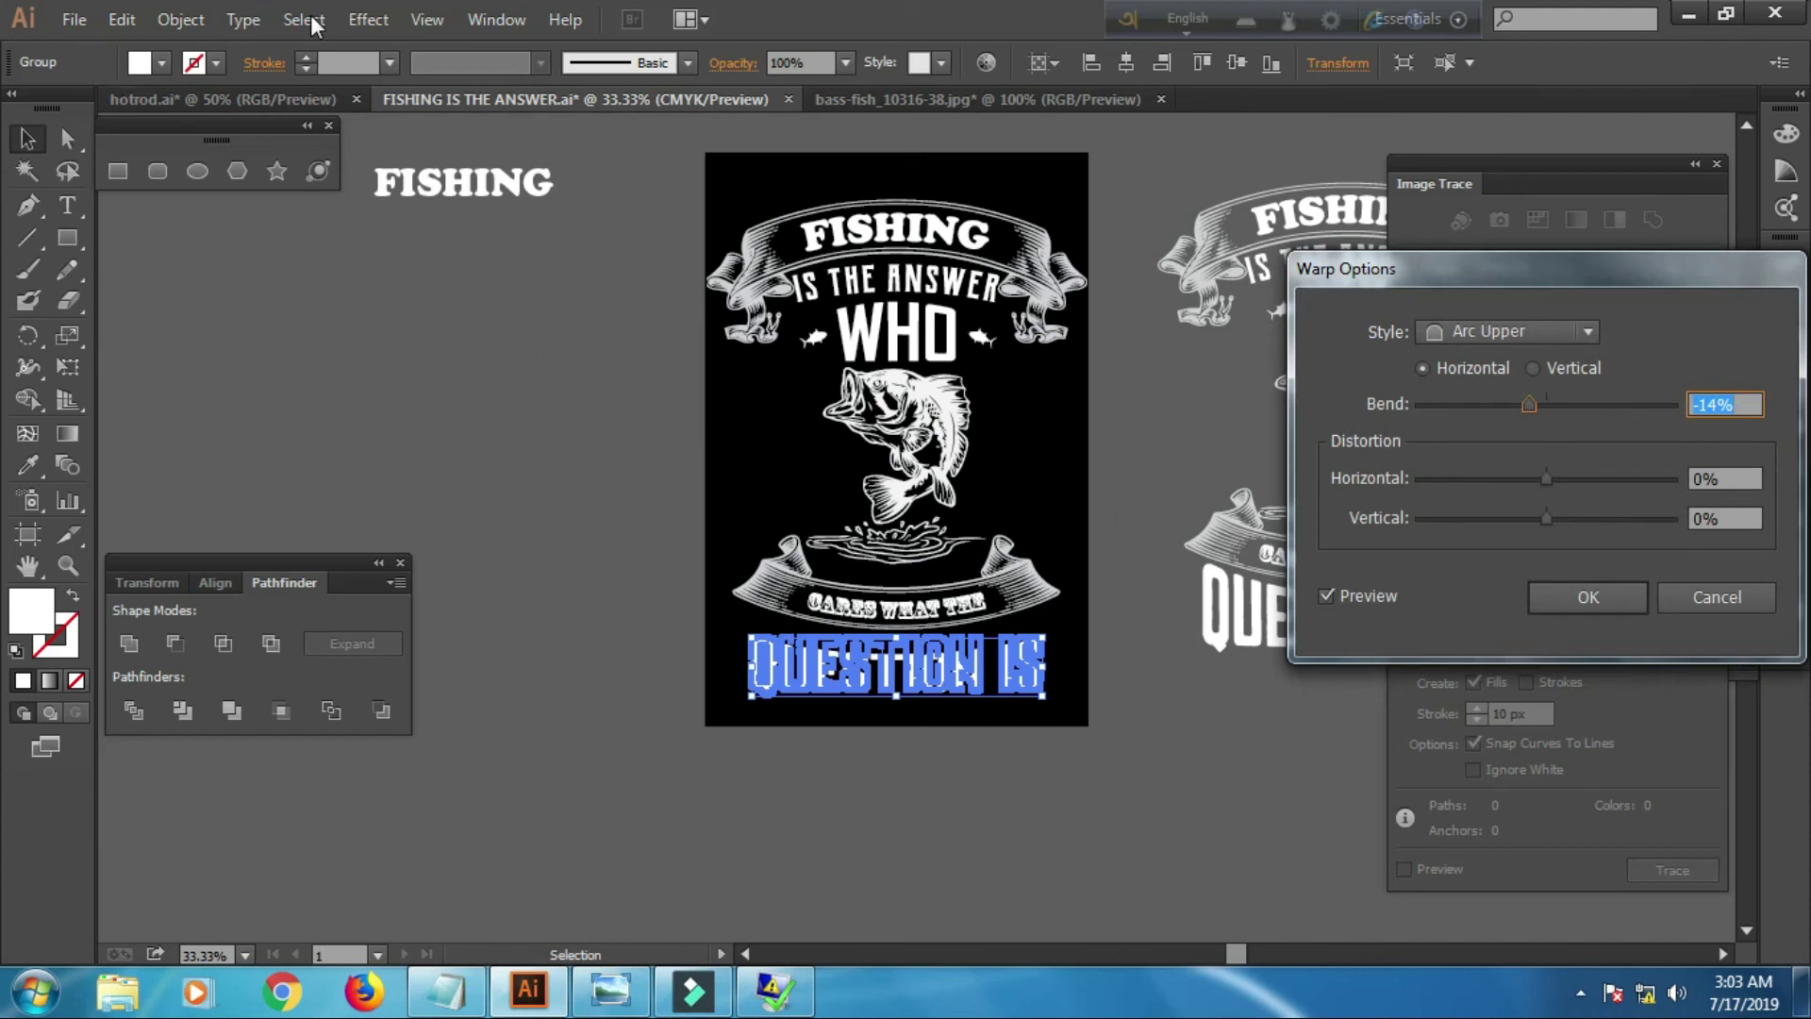
{"action": "left_click", "coordinate": [1583, 610]}
{"action": "left_click", "coordinate": [181, 18]}
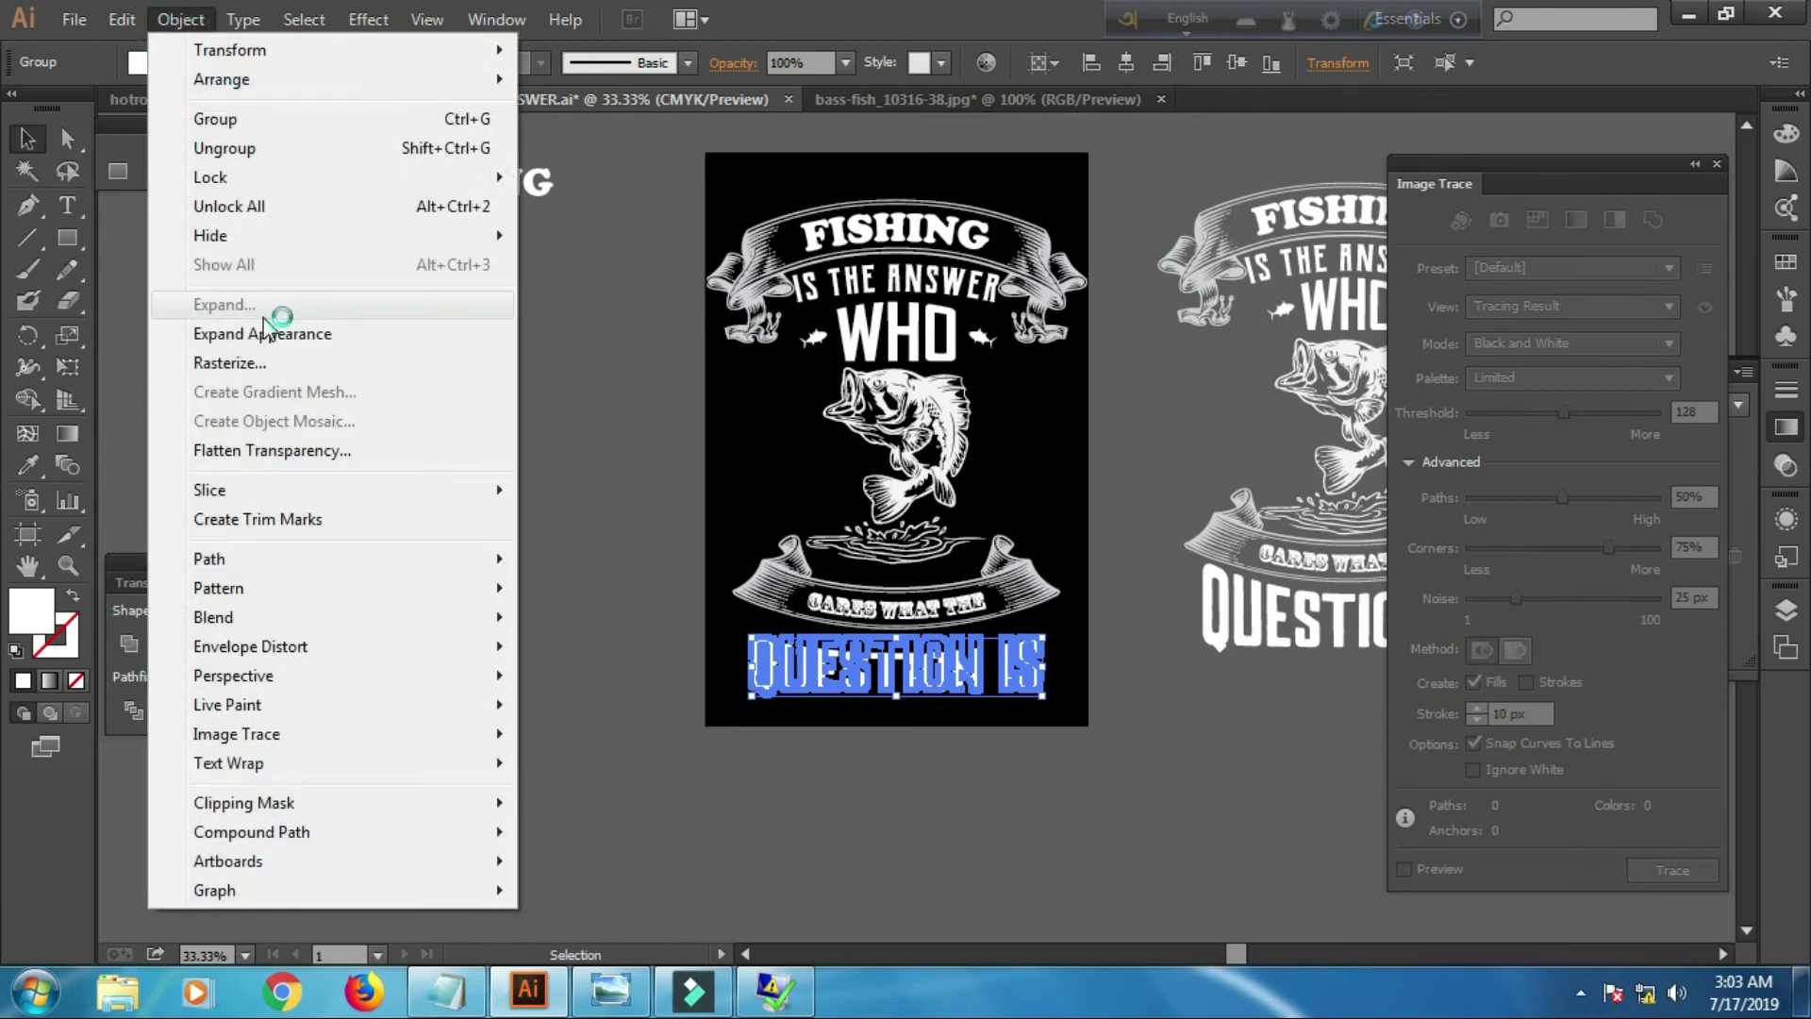
{"action": "left_click", "coordinate": [269, 328]}
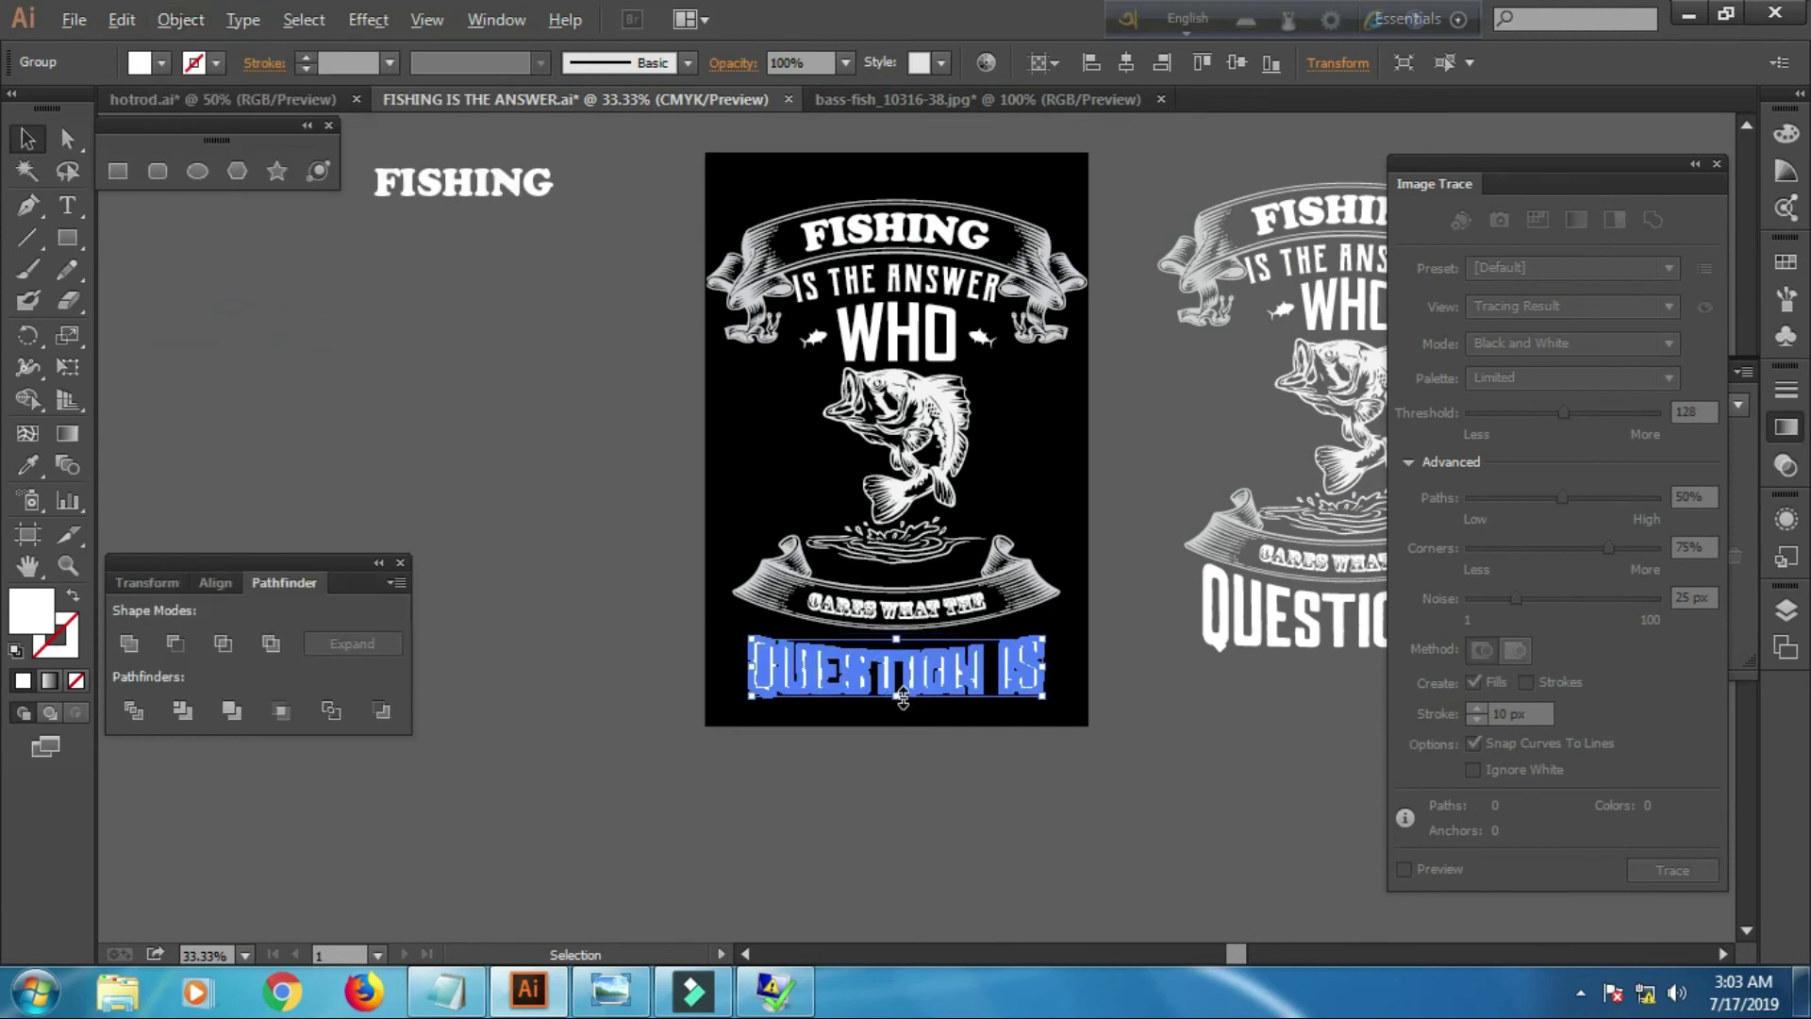
Stretch QUESTION IS taller and nudge it up slightly
{"action": "left_click_drag", "start_coordinate": [902, 698], "coordinate": [906, 710]}
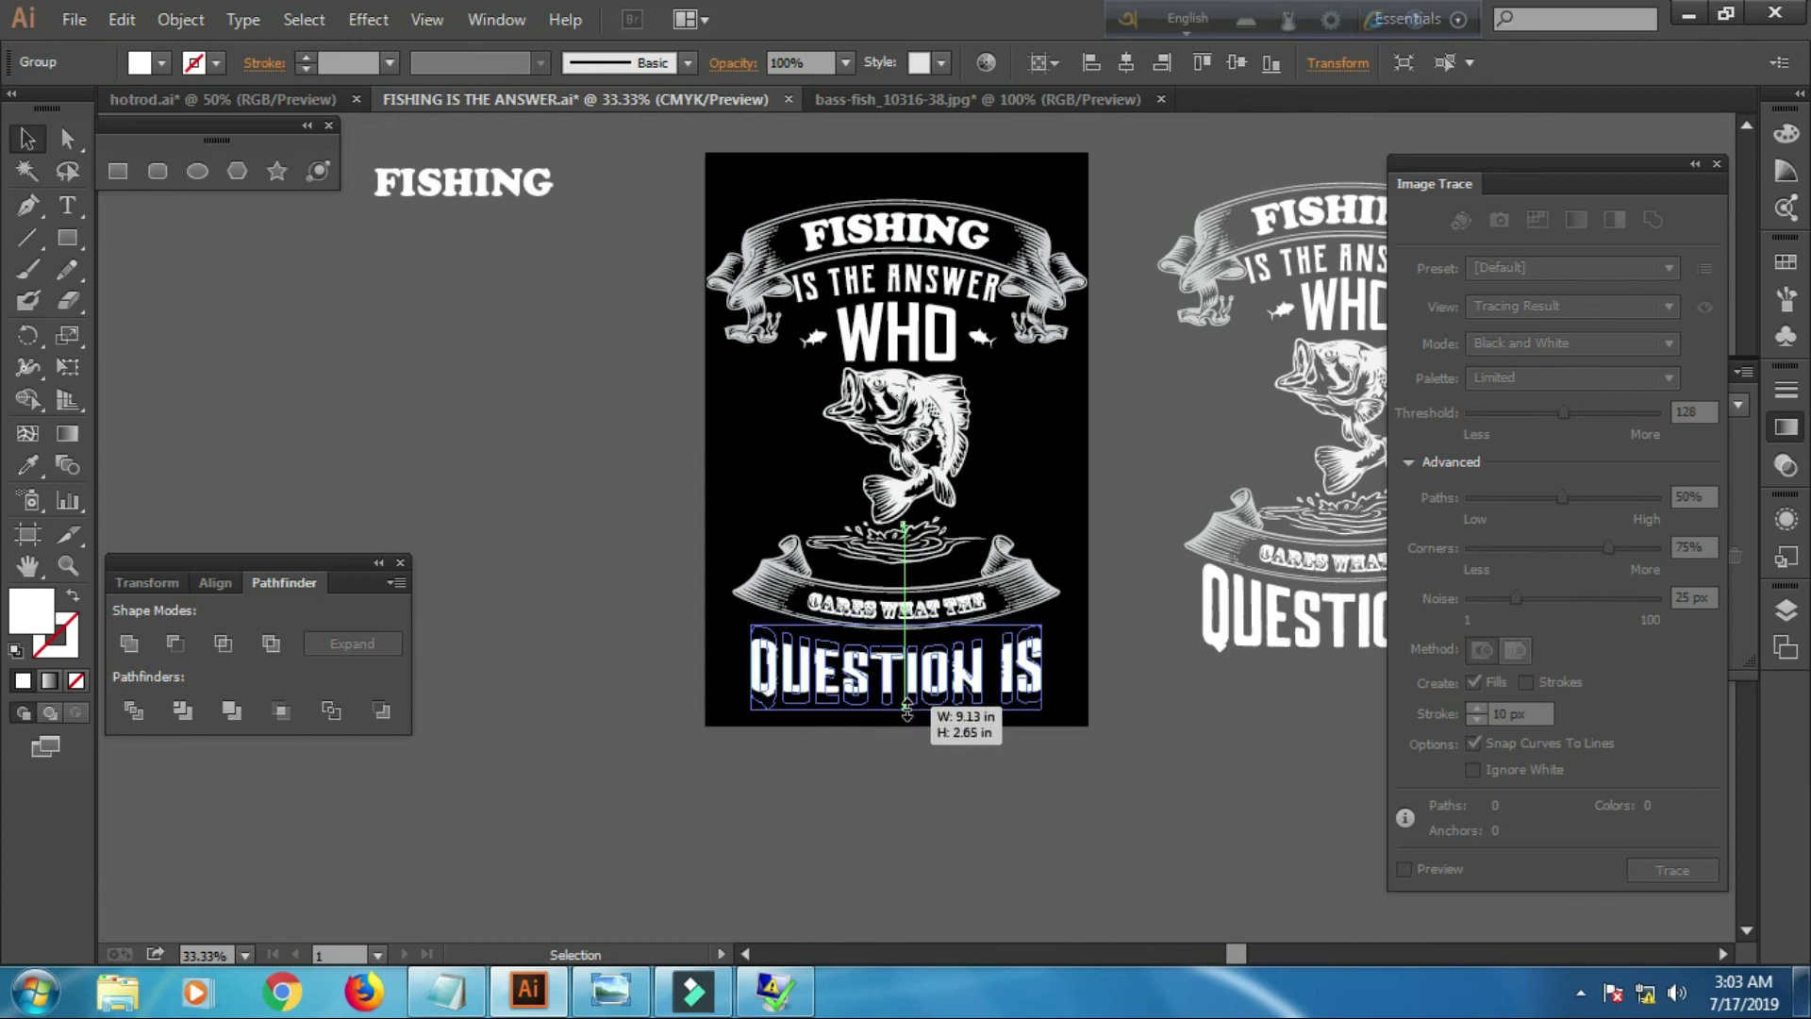
{"action": "left_click_drag", "start_coordinate": [907, 709], "coordinate": [902, 709]}
{"action": "key", "text": "Up"}
{"action": "key", "text": "Up"}
{"action": "key", "text": "Up"}
{"action": "key", "text": "Up"}
{"action": "key", "text": "Up"}
{"action": "key", "text": "Up"}
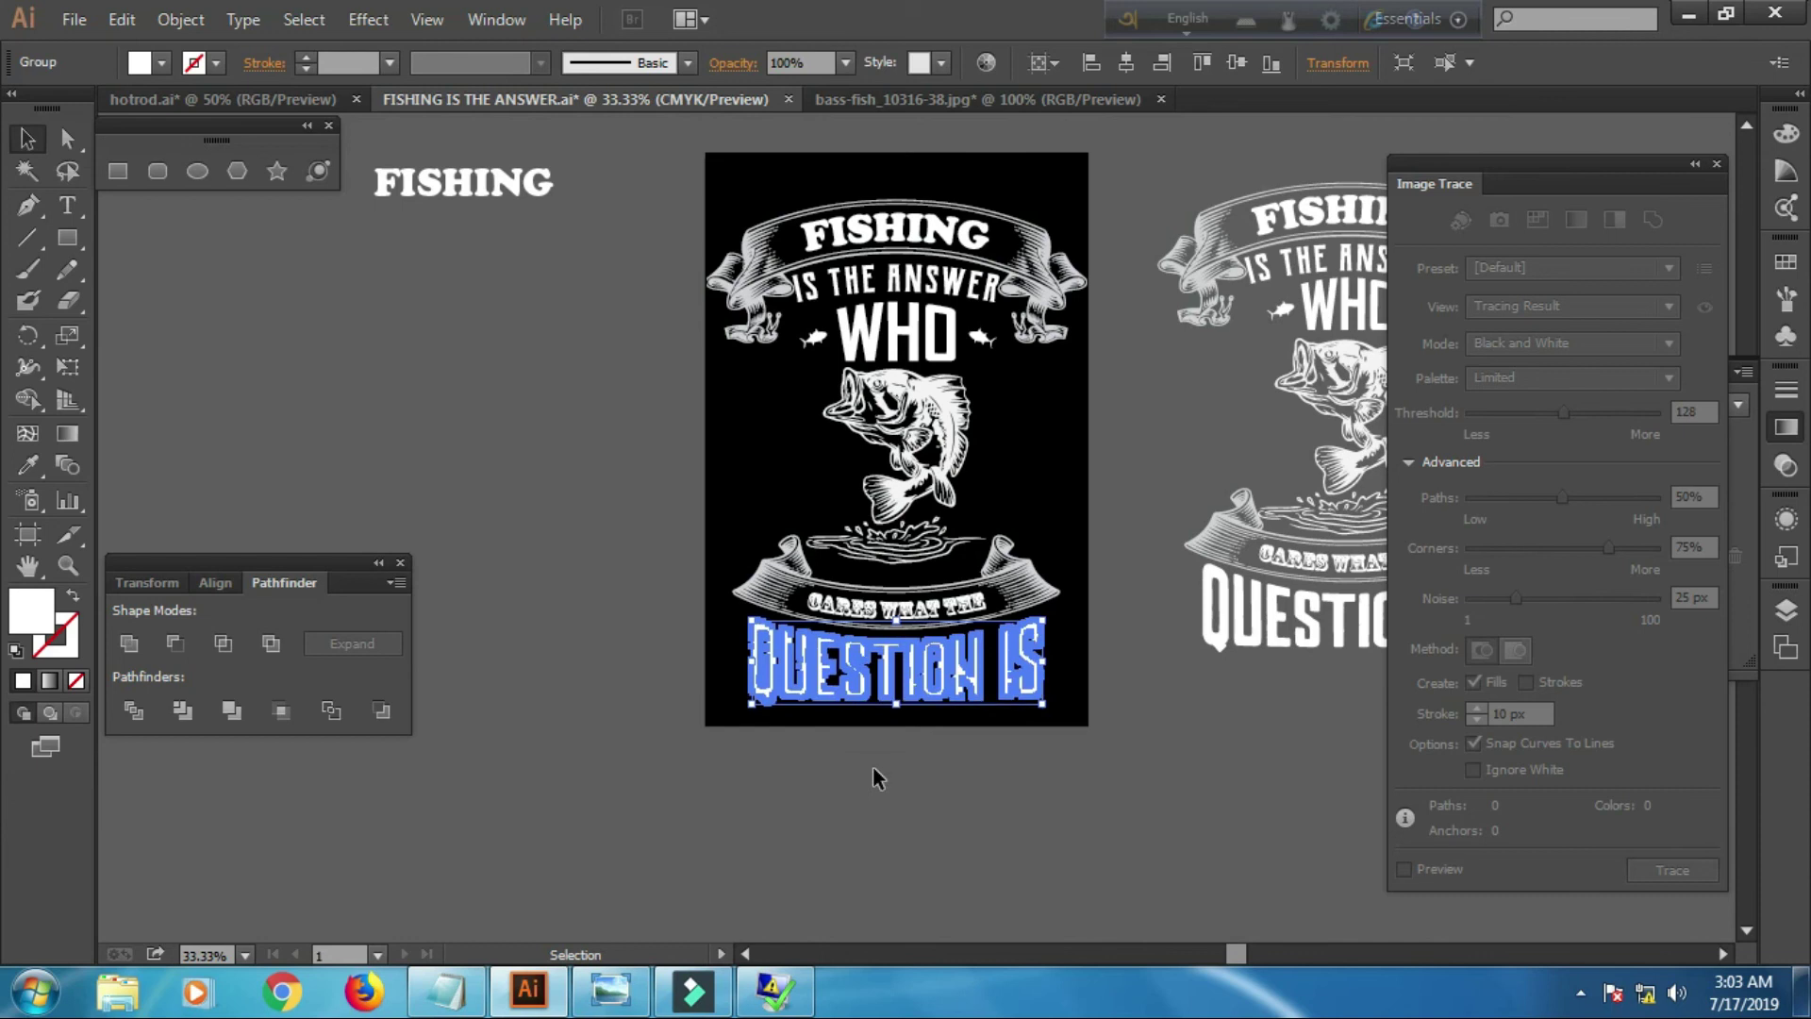
{"action": "left_click", "coordinate": [874, 765]}
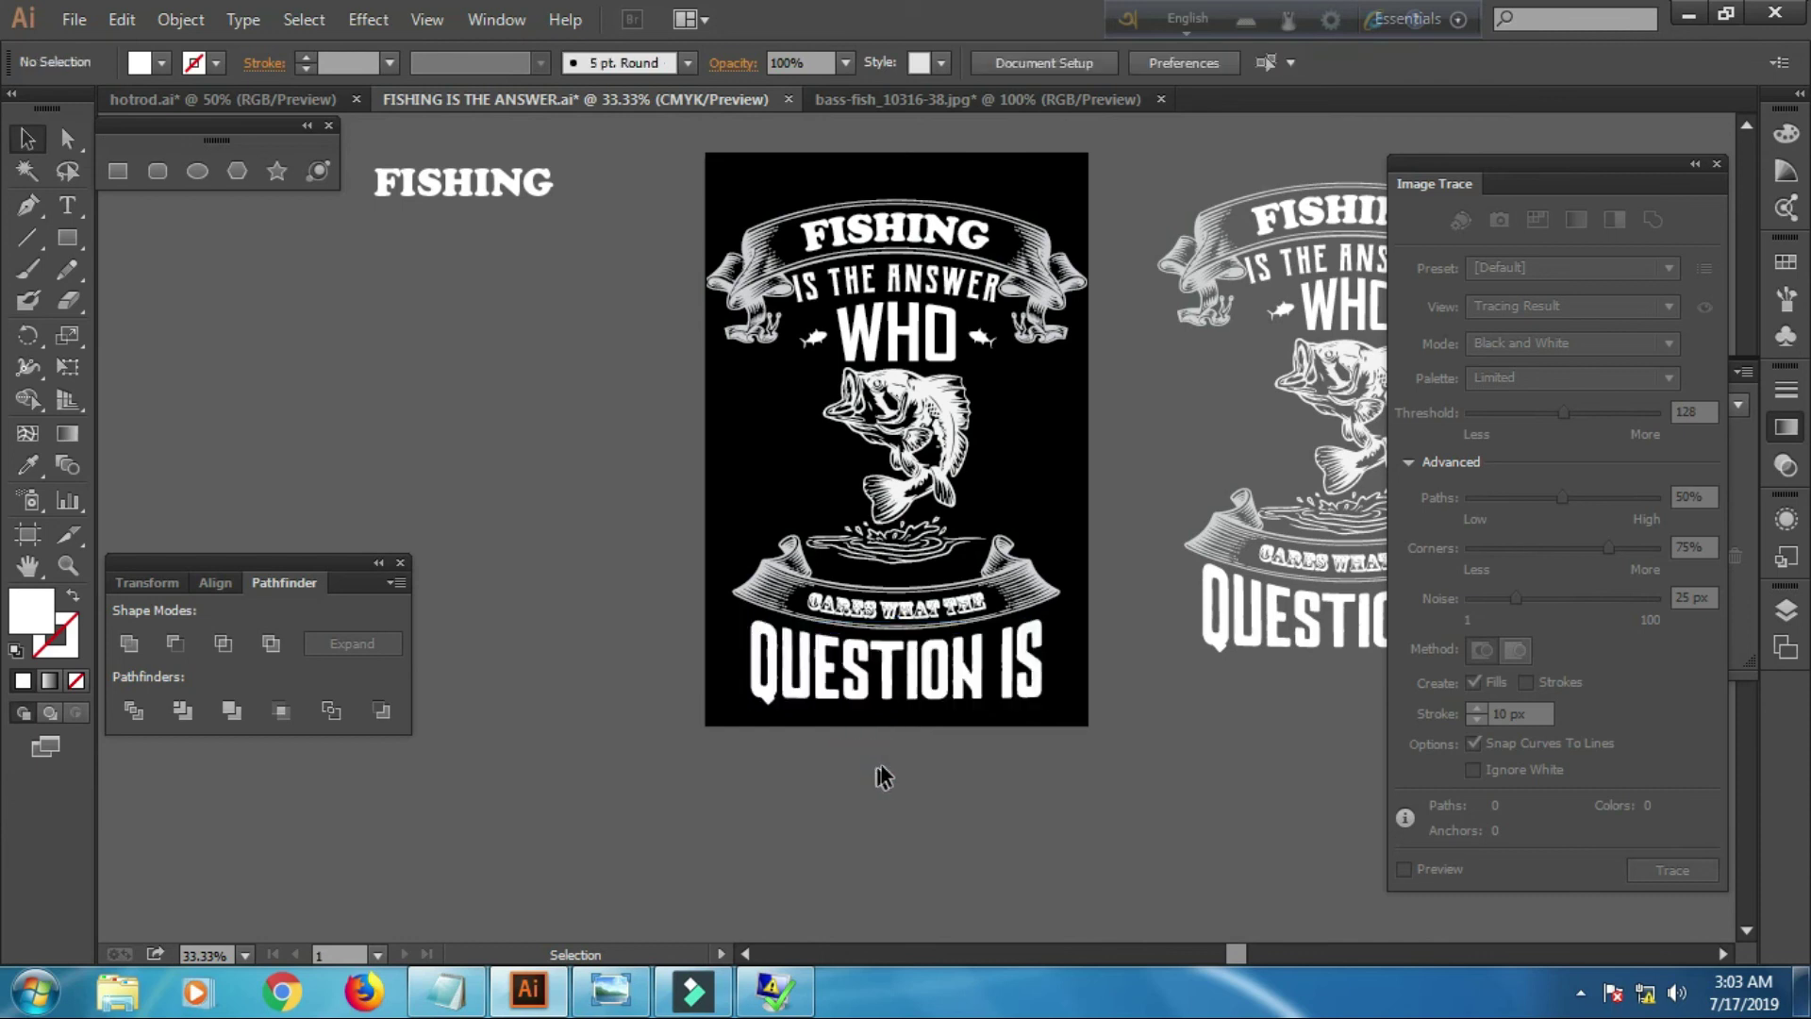
{"action": "left_click", "coordinate": [898, 703]}
Nudge the lower ribbon and QUESTION IS up slightly
{"action": "left_click", "coordinate": [946, 800]}
{"action": "left_click_drag", "start_coordinate": [727, 575], "coordinate": [805, 788]}
{"action": "key", "text": "Up"}
{"action": "key", "text": "Up"}
{"action": "key", "text": "Up"}
{"action": "key", "text": "Up"}
{"action": "key", "text": "Up"}
{"action": "key", "text": "Up"}
{"action": "key", "text": "Up"}
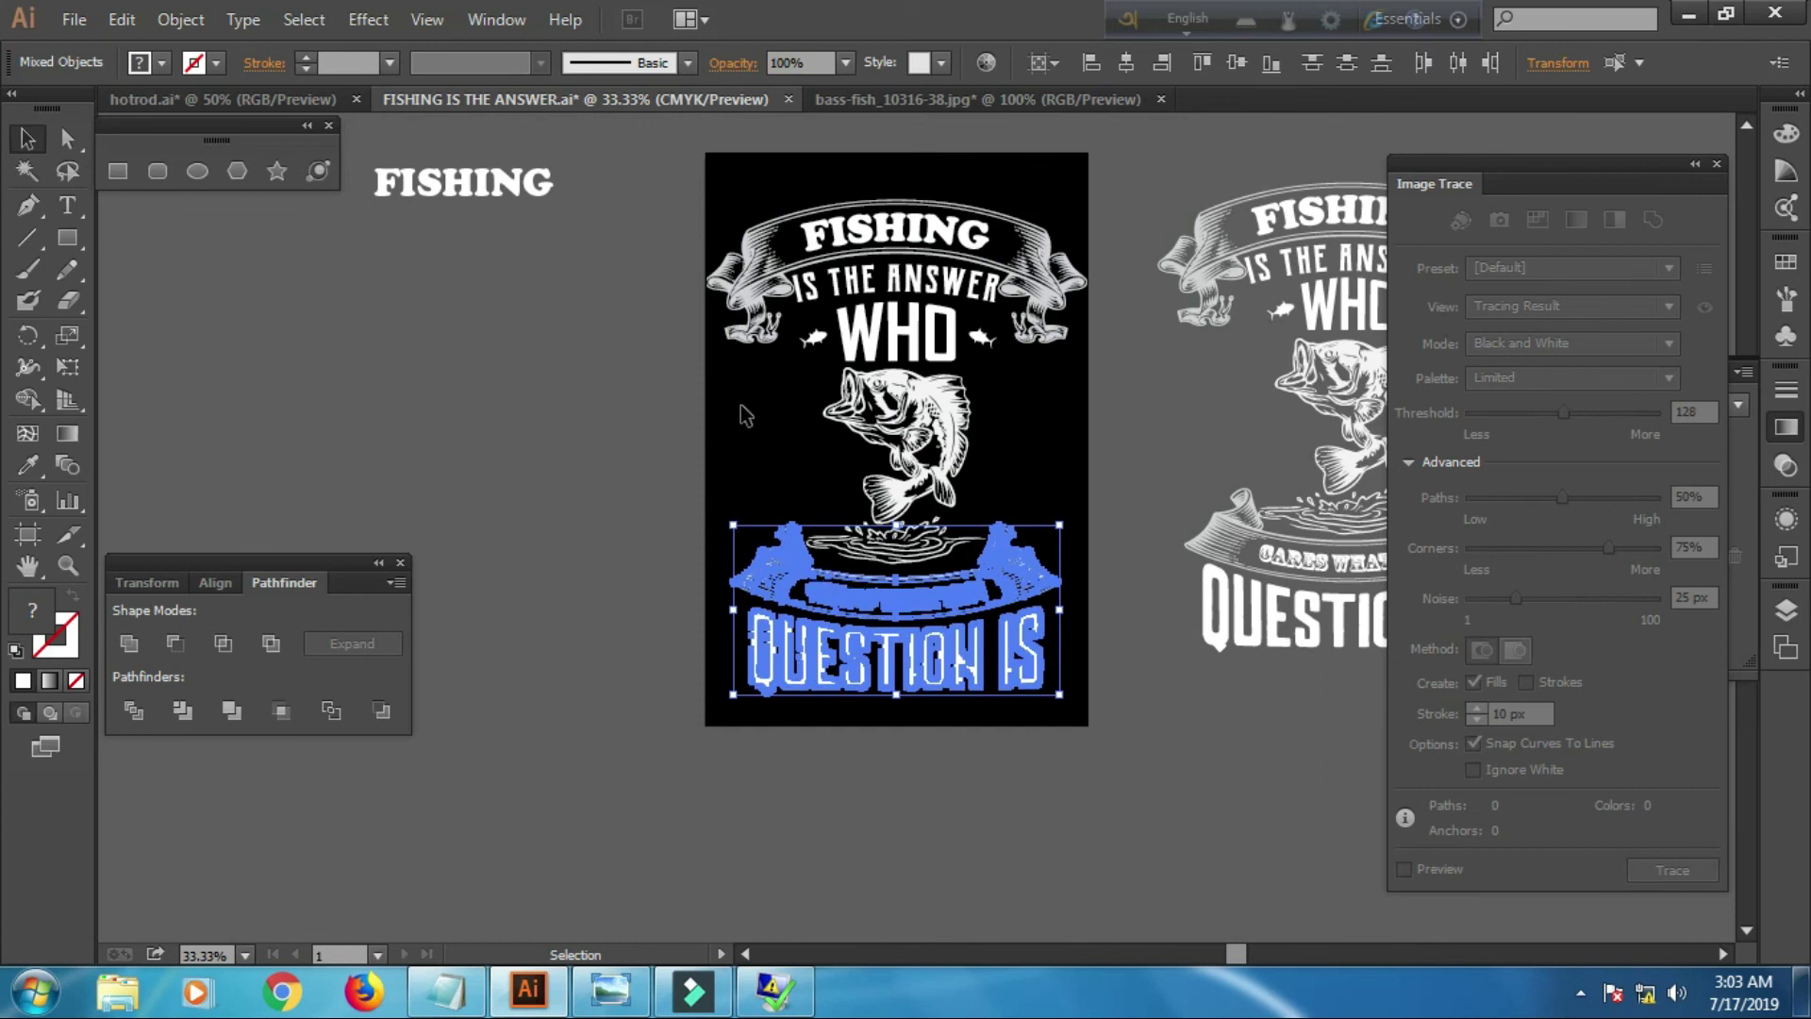
{"action": "left_click", "coordinate": [740, 405]}
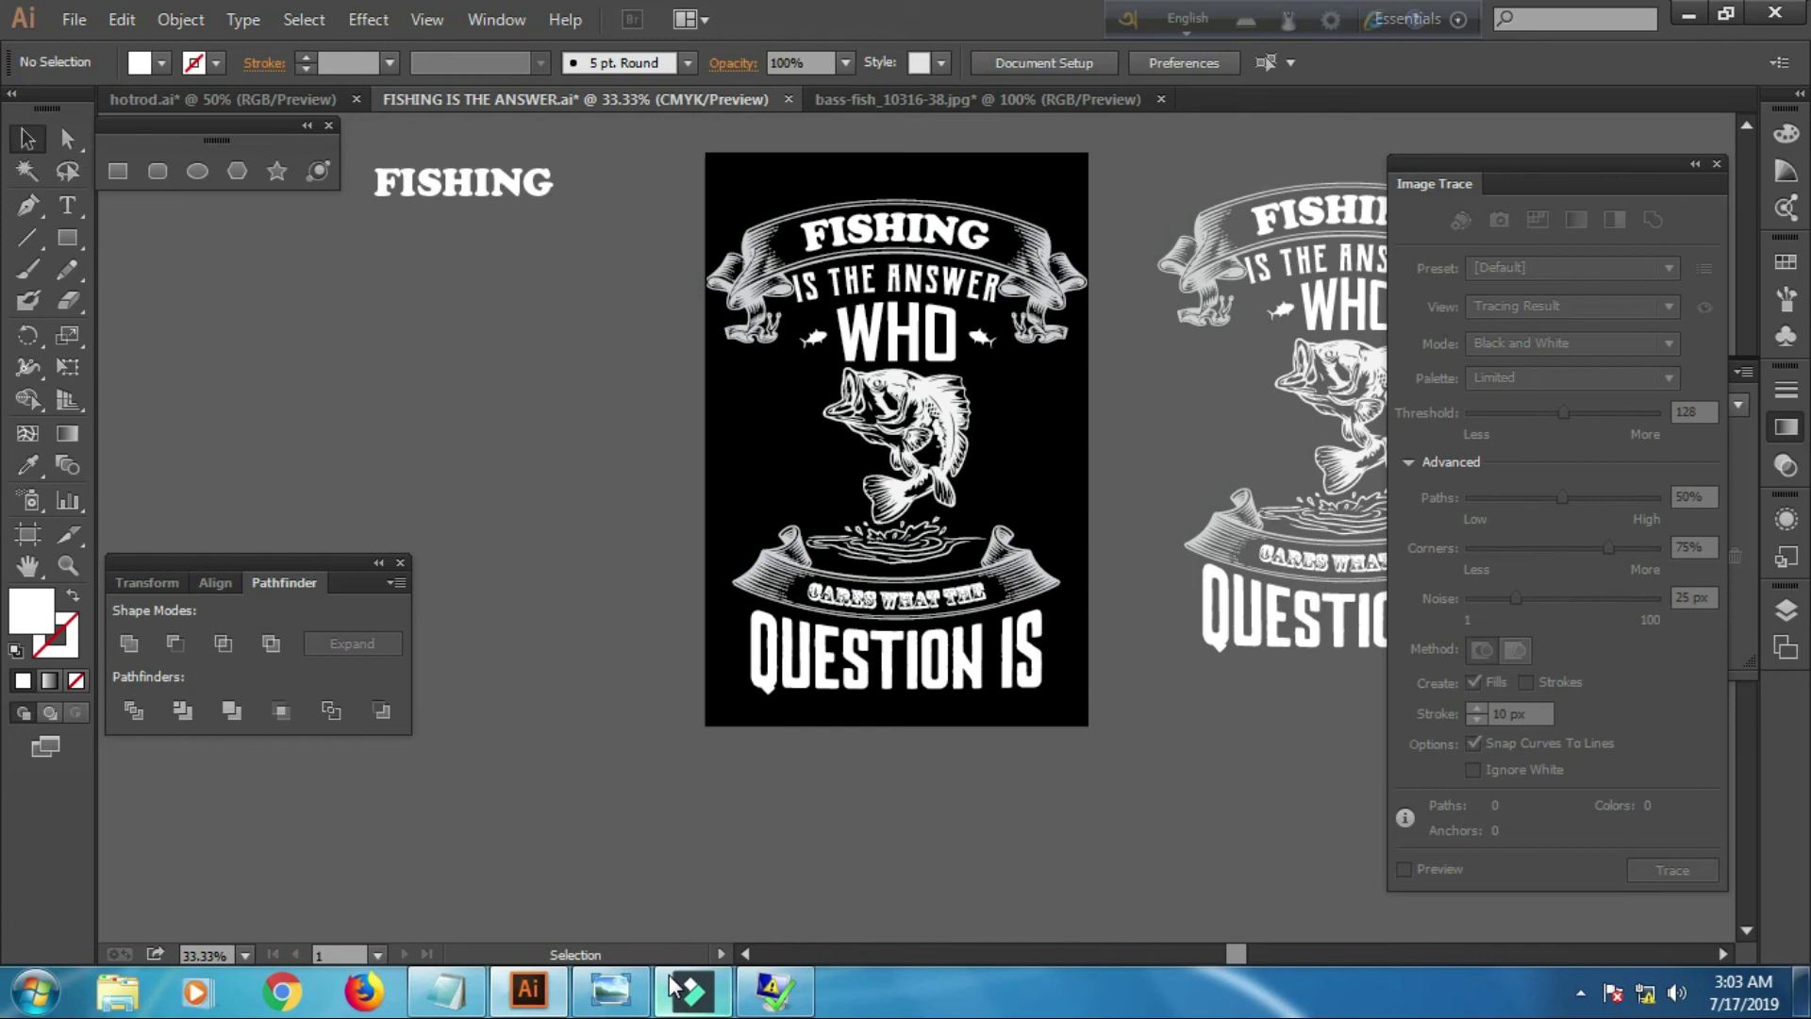
Group all the artwork and centre it horizontally and vertically on the artboard
{"action": "left_click_drag", "start_coordinate": [722, 200], "coordinate": [1070, 707]}
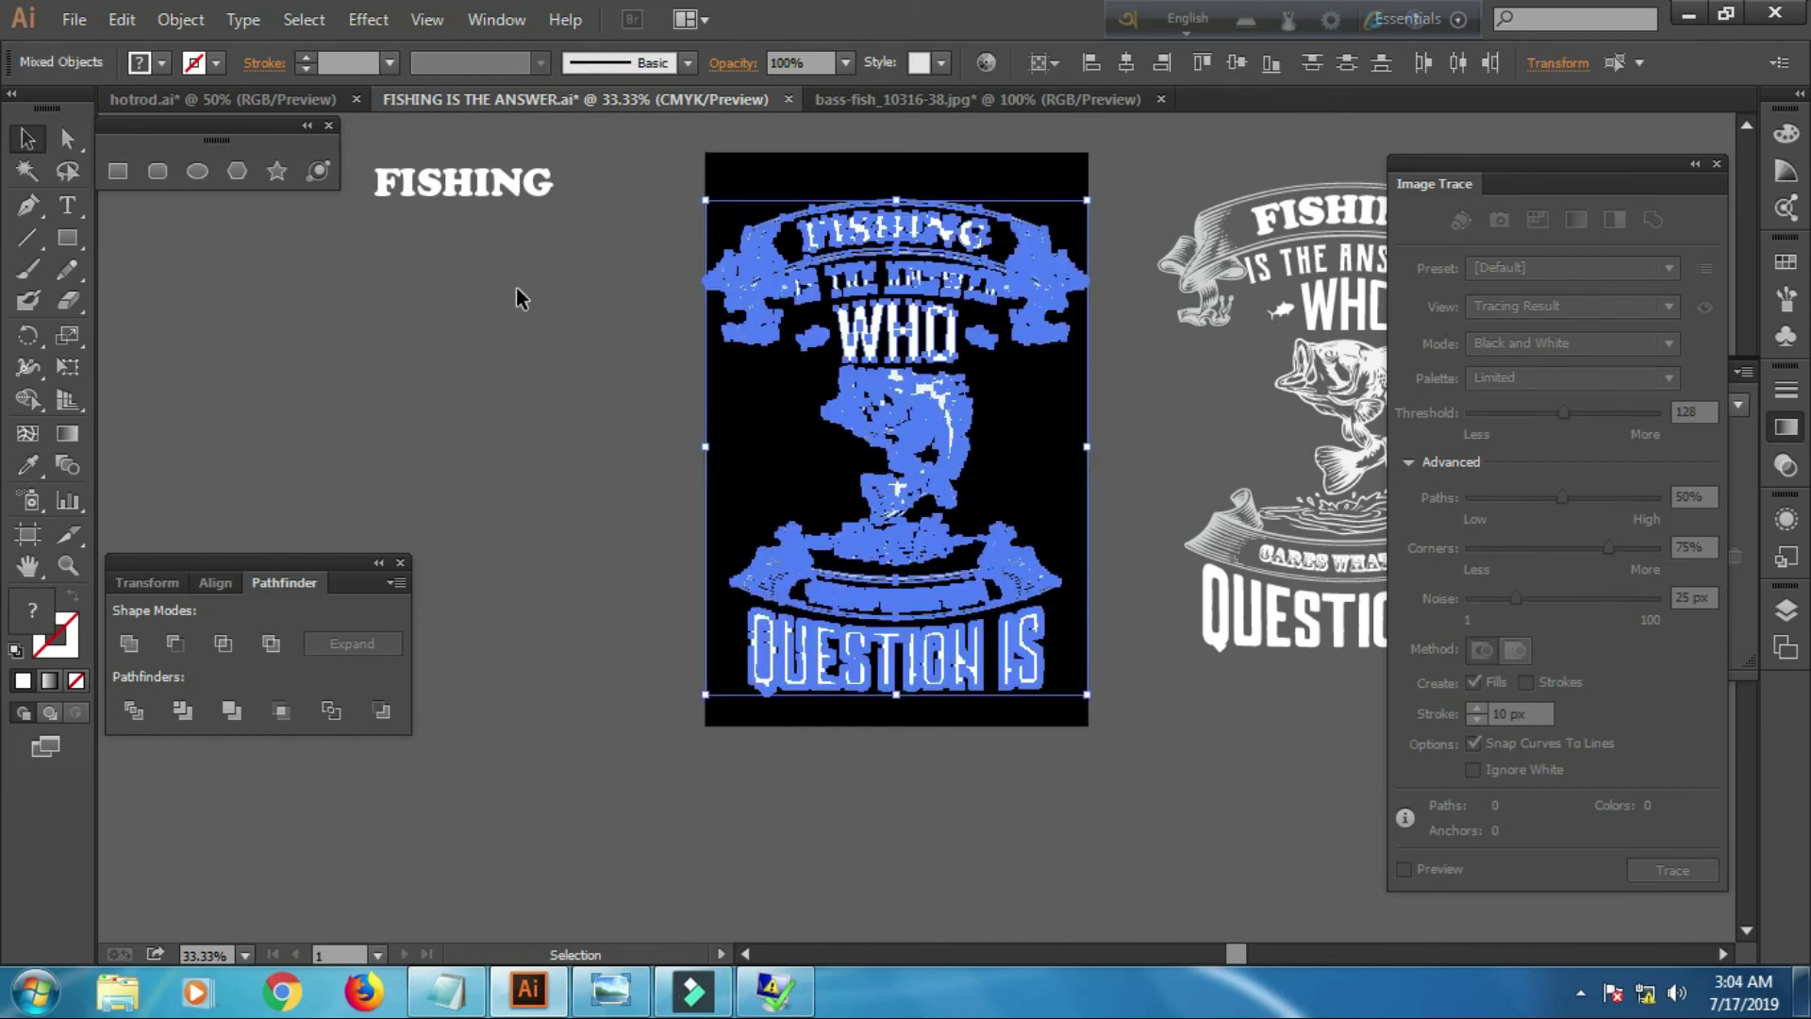
{"action": "right_click", "coordinate": [903, 436]}
{"action": "left_click", "coordinate": [943, 541]}
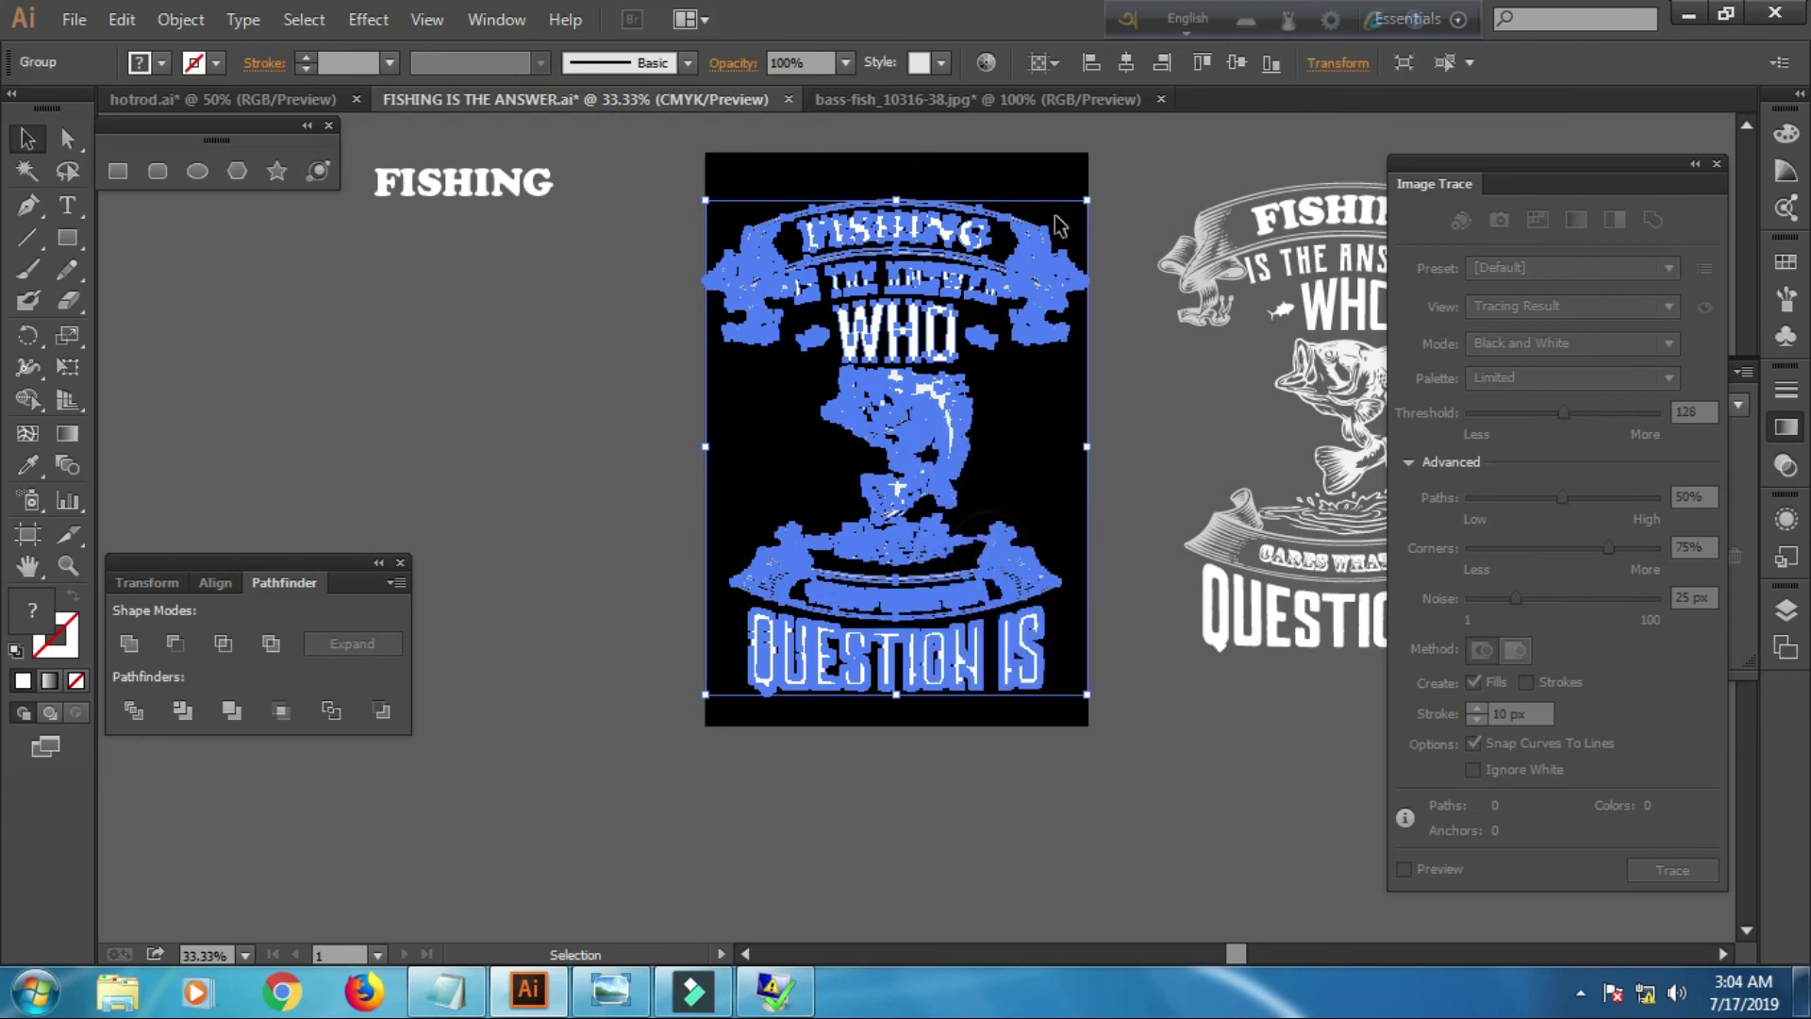
{"action": "left_click", "coordinate": [1126, 65]}
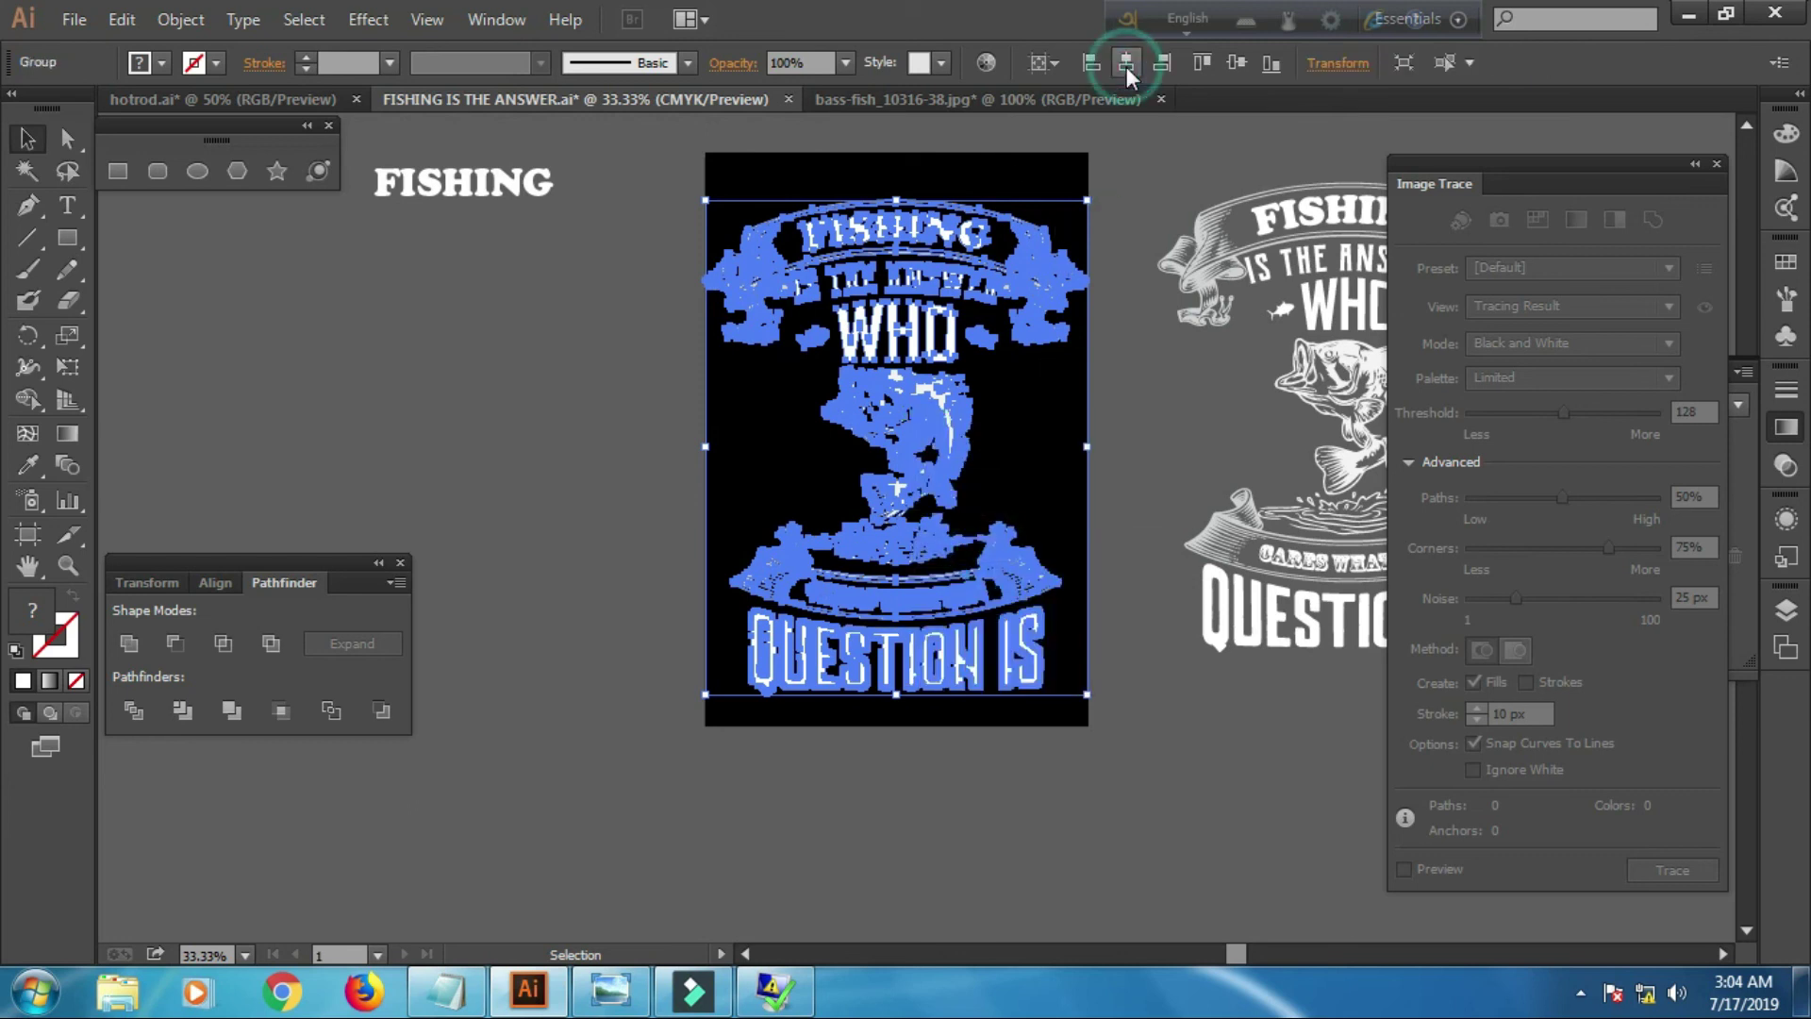
{"action": "left_click", "coordinate": [1237, 64]}
{"action": "left_click", "coordinate": [1125, 368]}
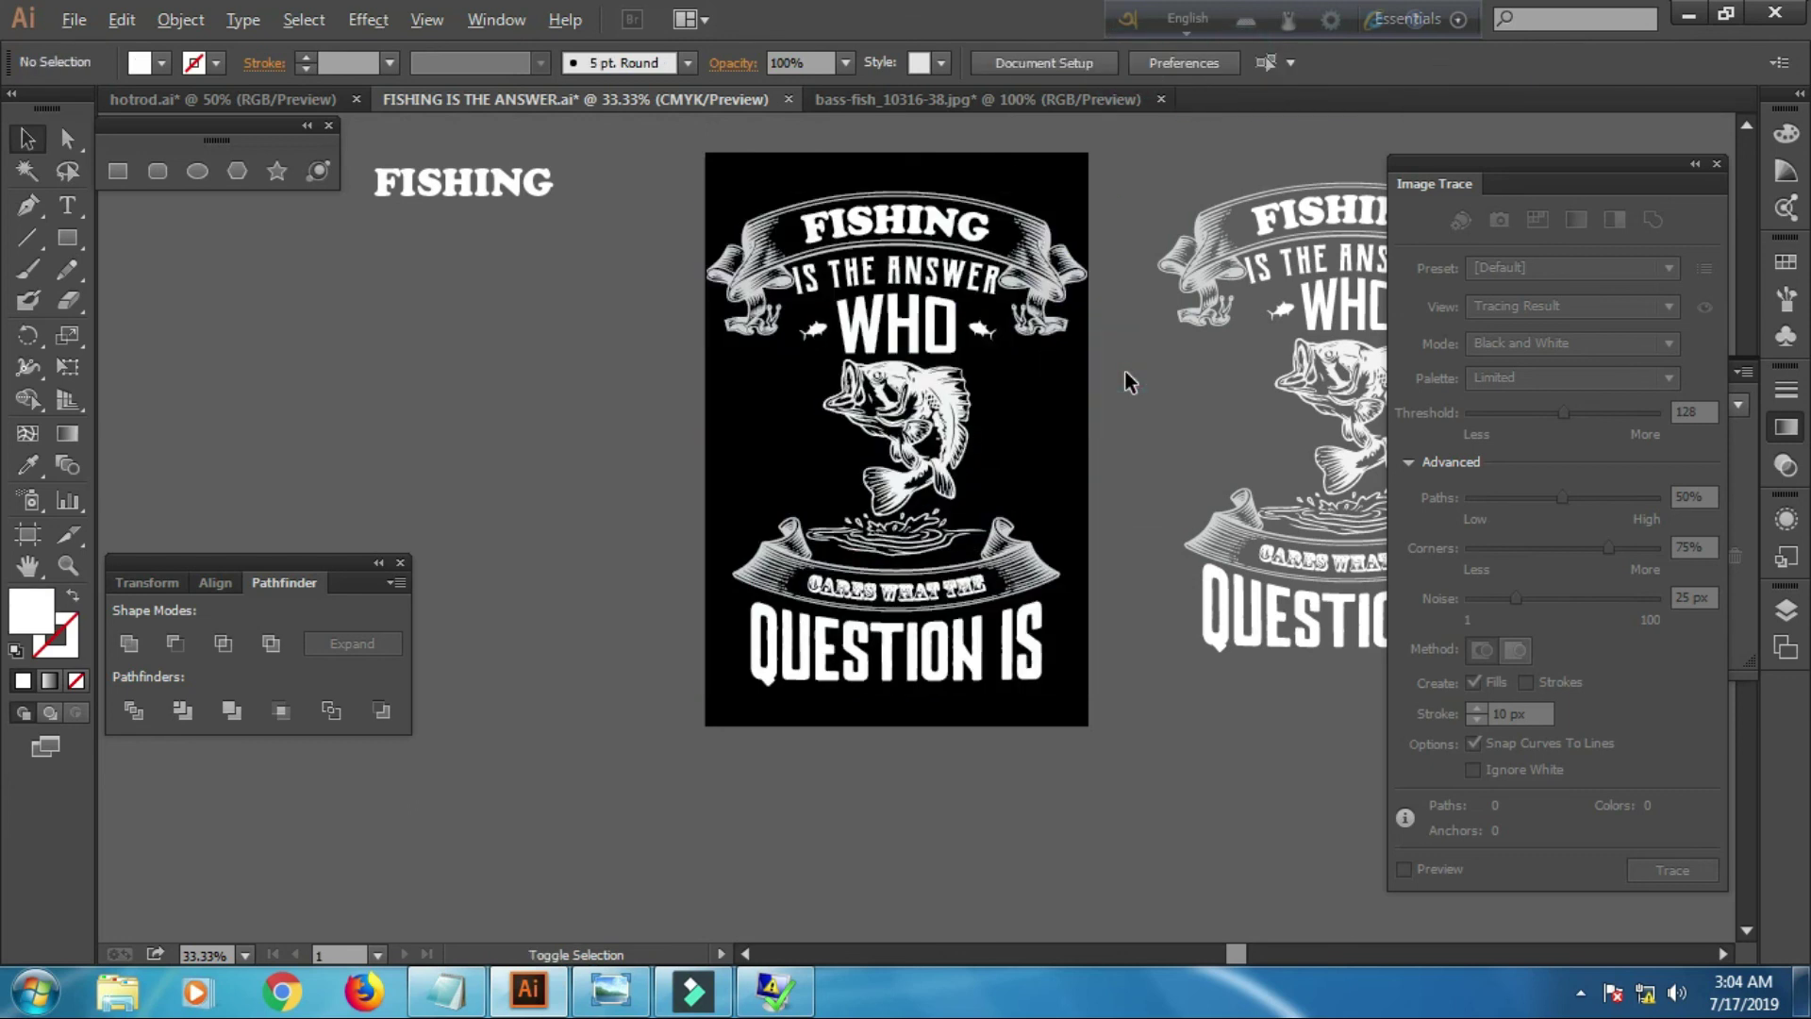
{"action": "scroll", "coordinate": [1129, 381], "scroll_direction": "up", "scroll_amount": 1}
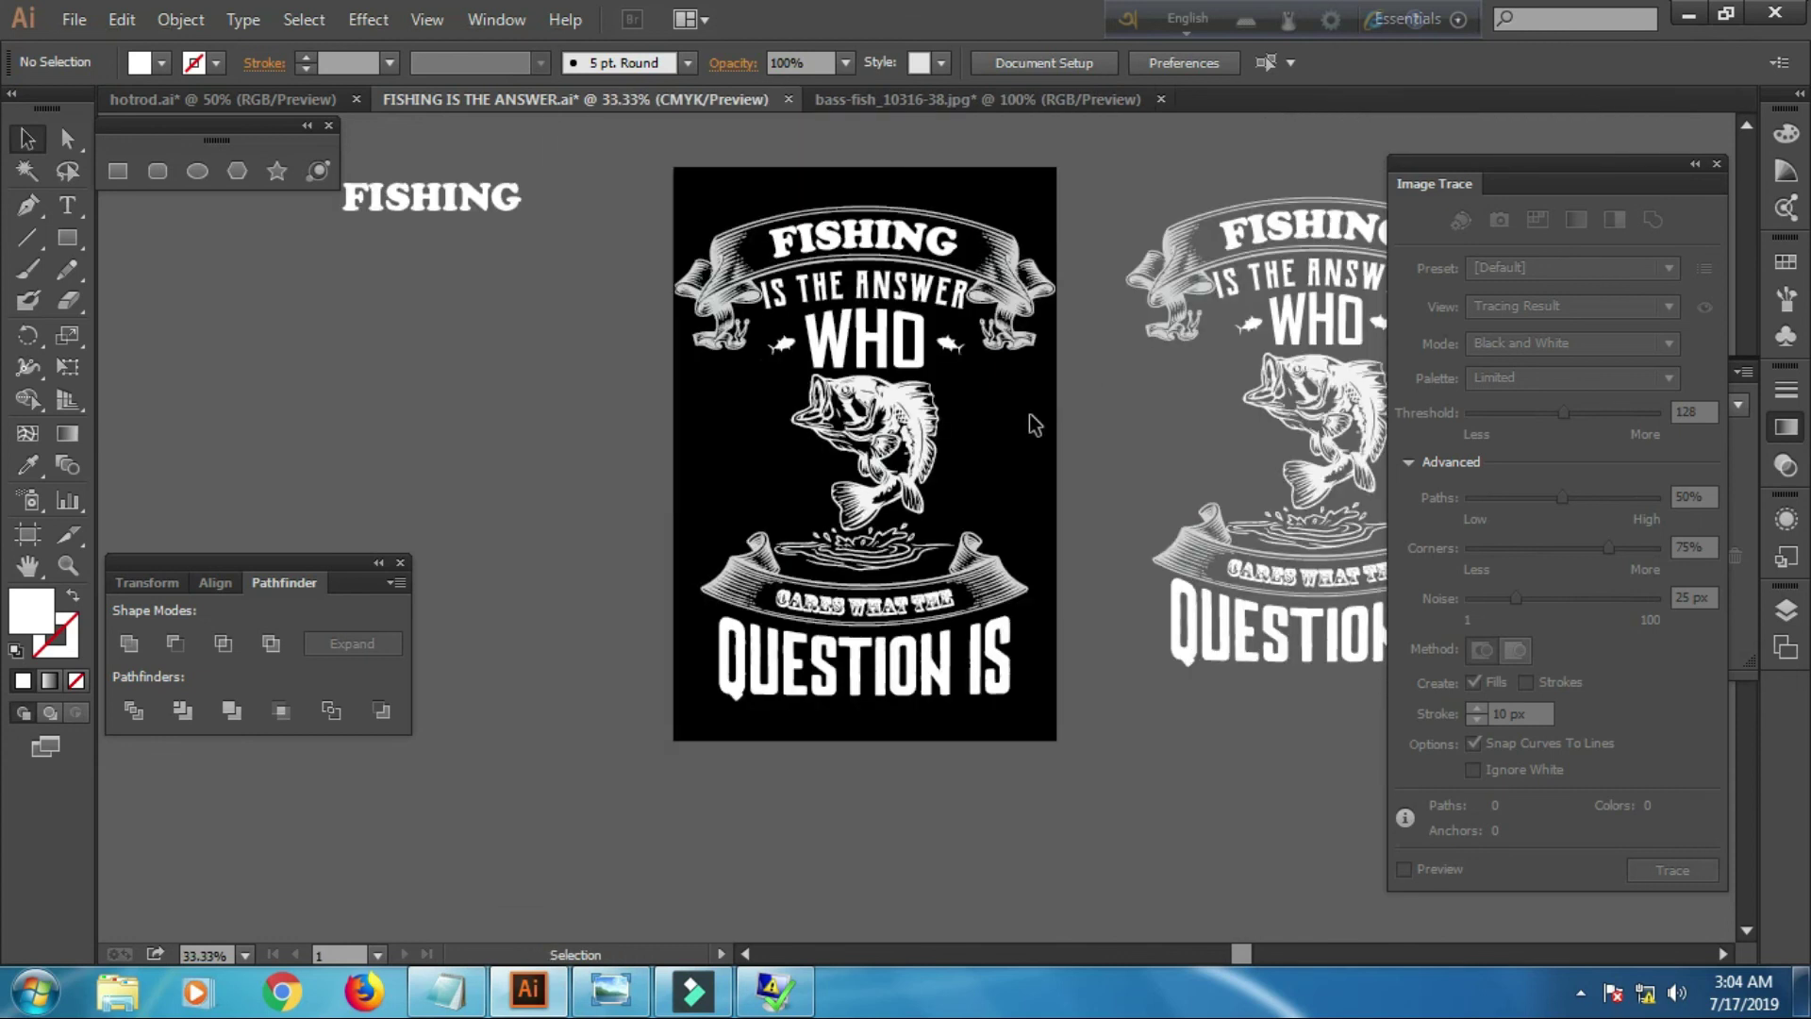
{"action": "left_click_drag", "start_coordinate": [1028, 427], "coordinate": [1029, 471]}
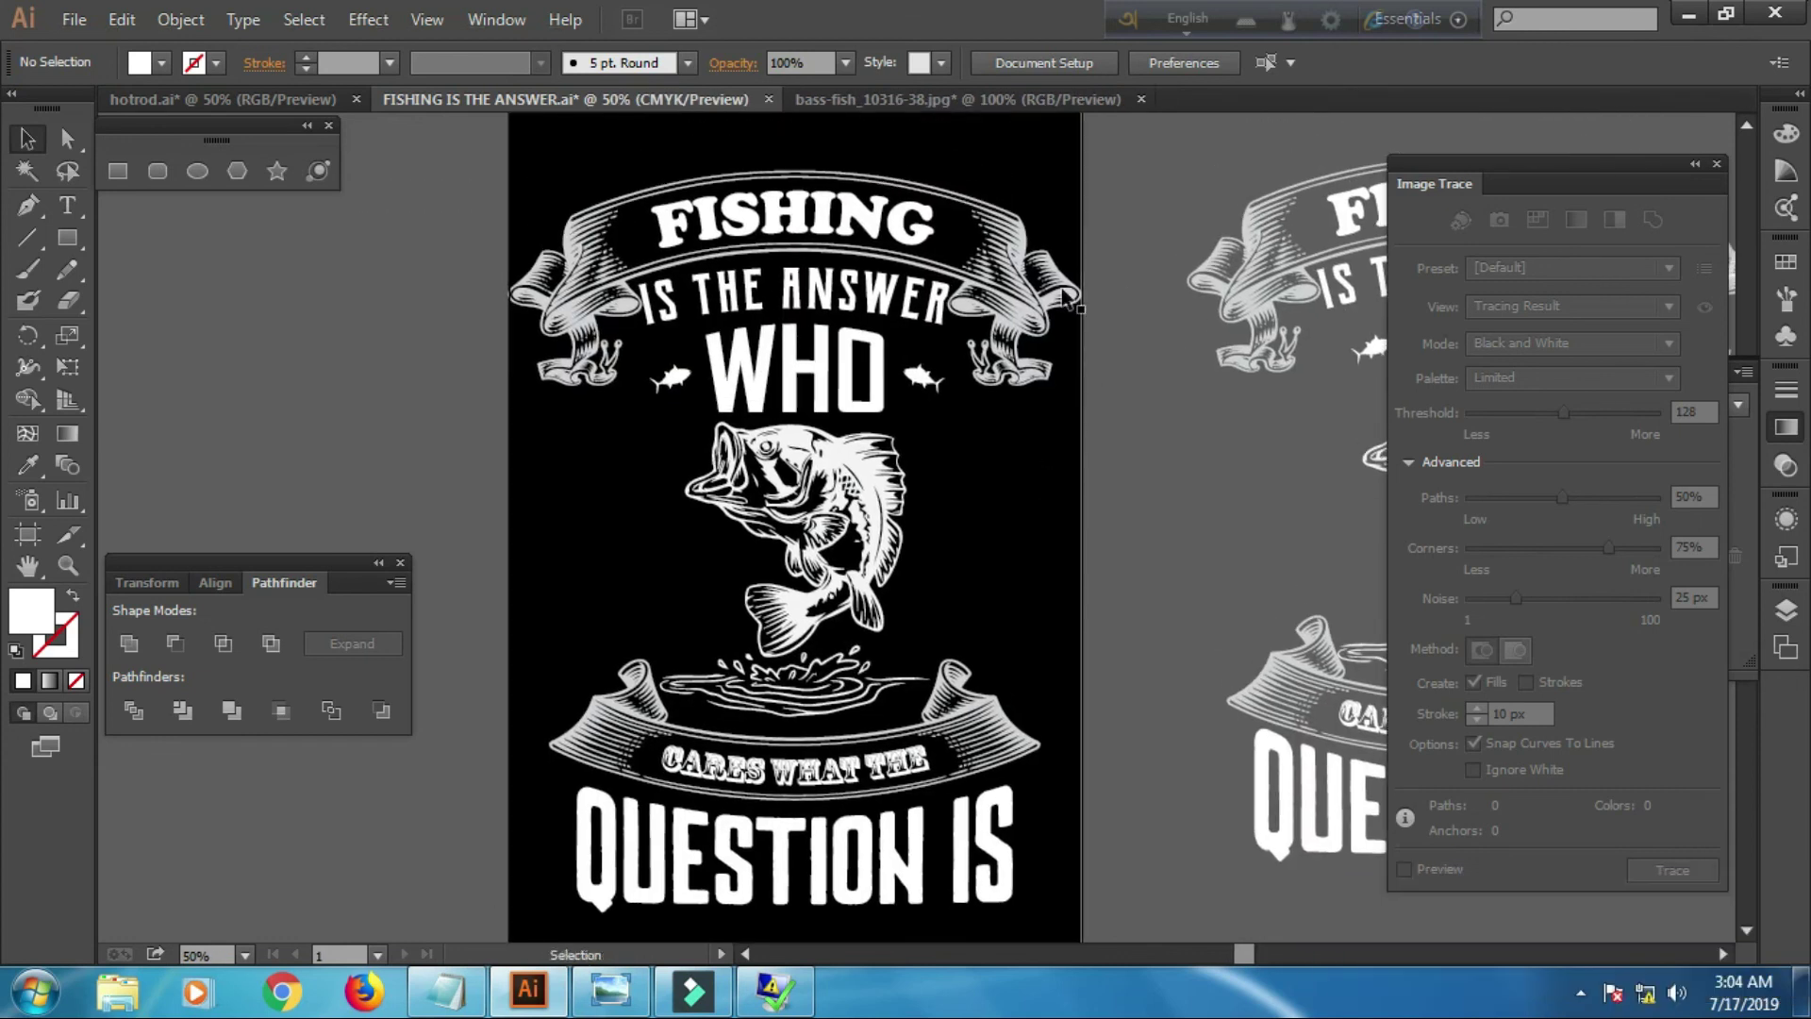
{"action": "left_click", "coordinate": [447, 992]}
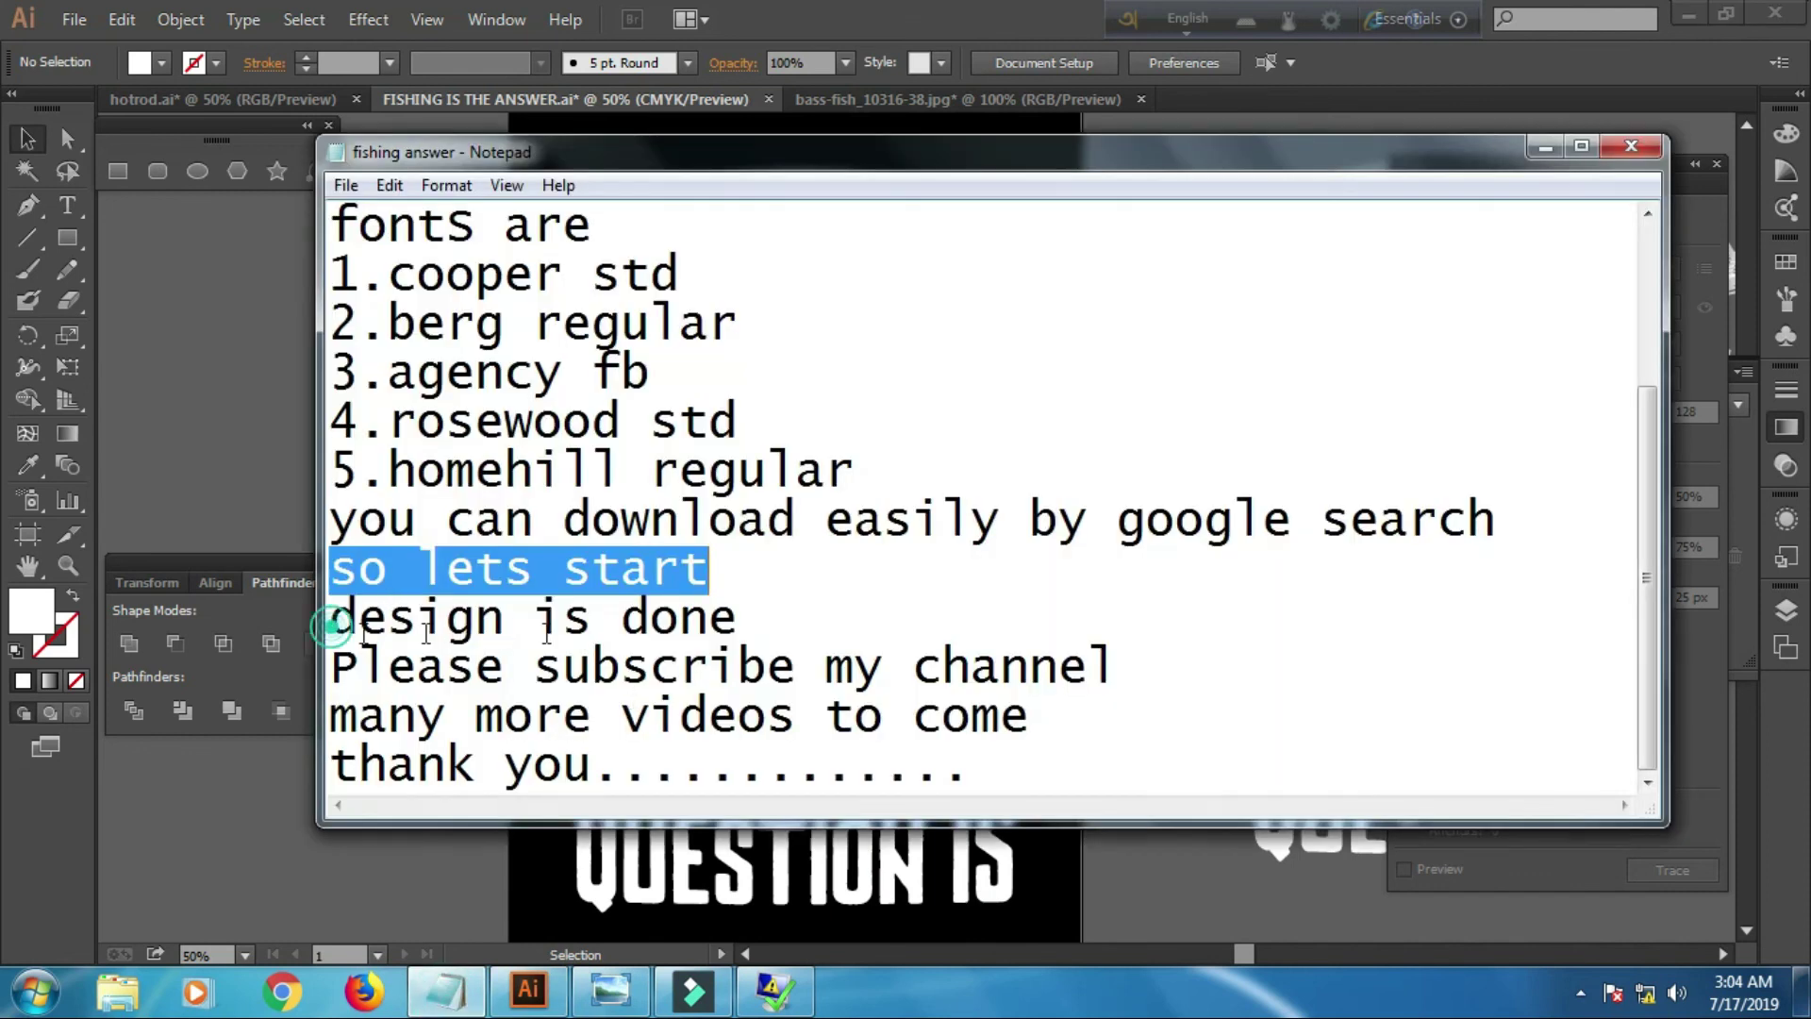
Clear the 'design is done' line, then highlight the subscribe, more-videos and thank-you lines
{"action": "left_click_drag", "start_coordinate": [331, 619], "coordinate": [771, 631]}
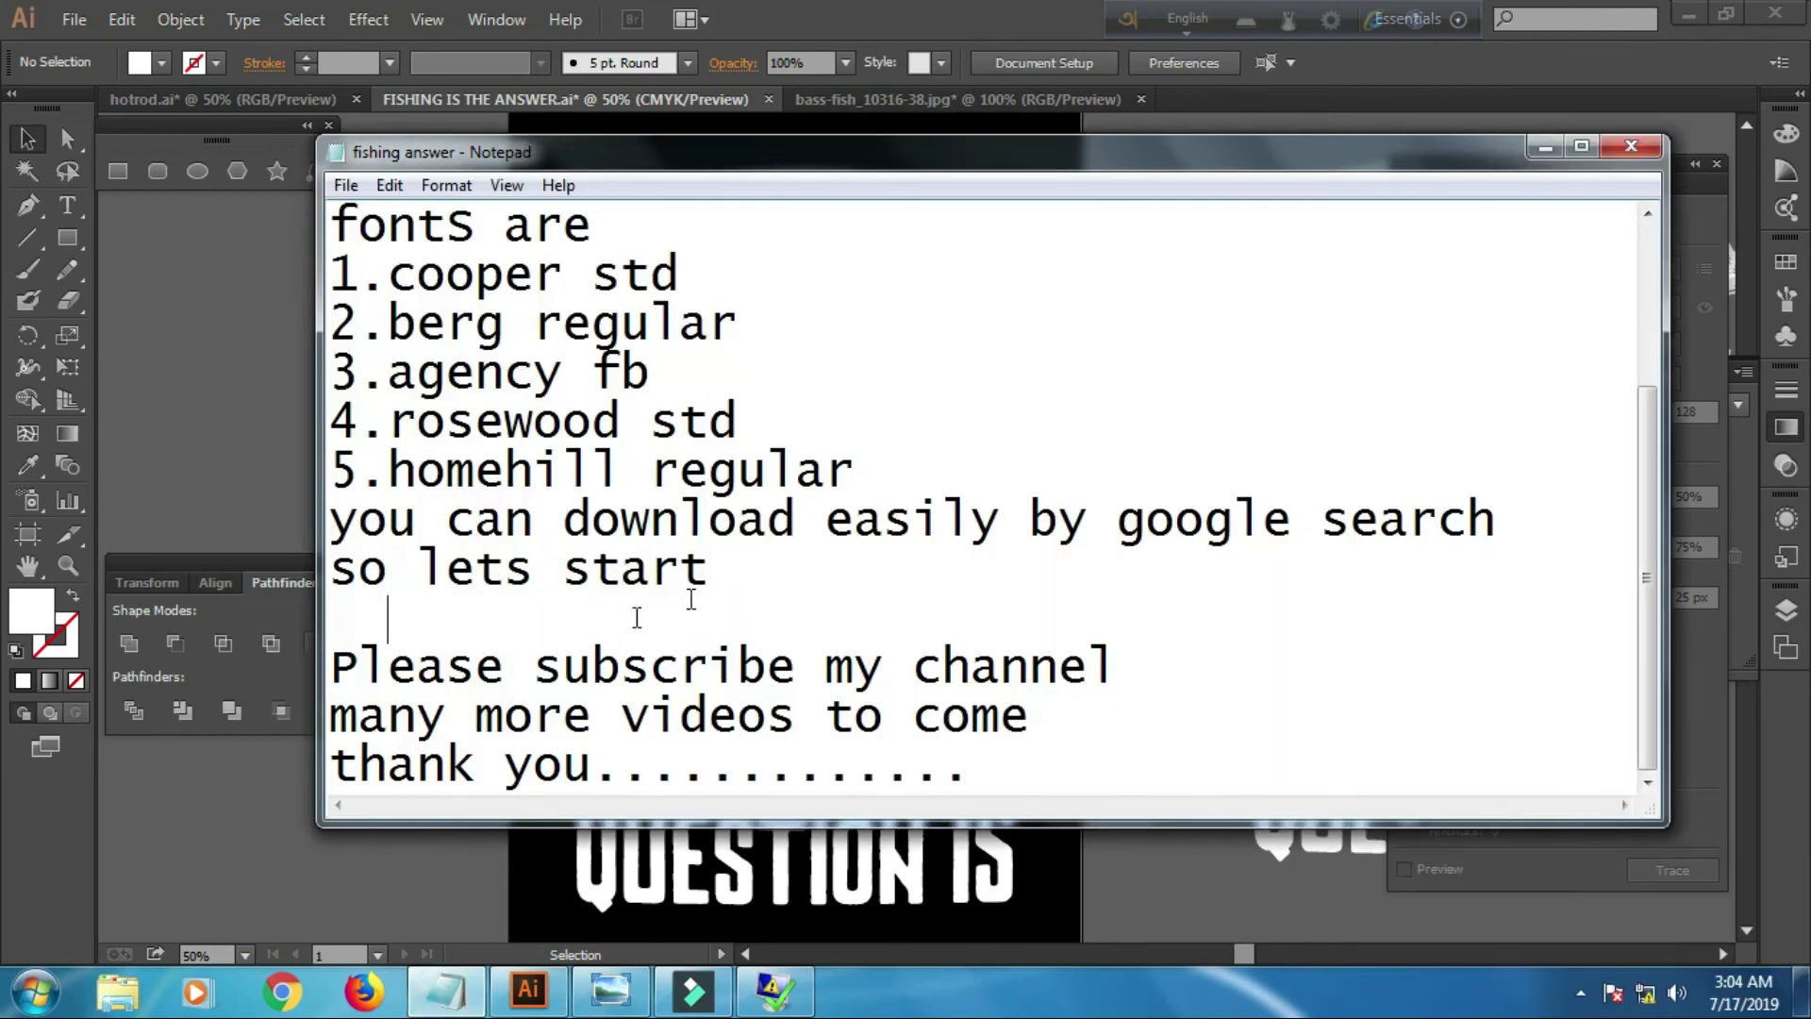
{"action": "left_click_drag", "start_coordinate": [356, 665], "coordinate": [1115, 660]}
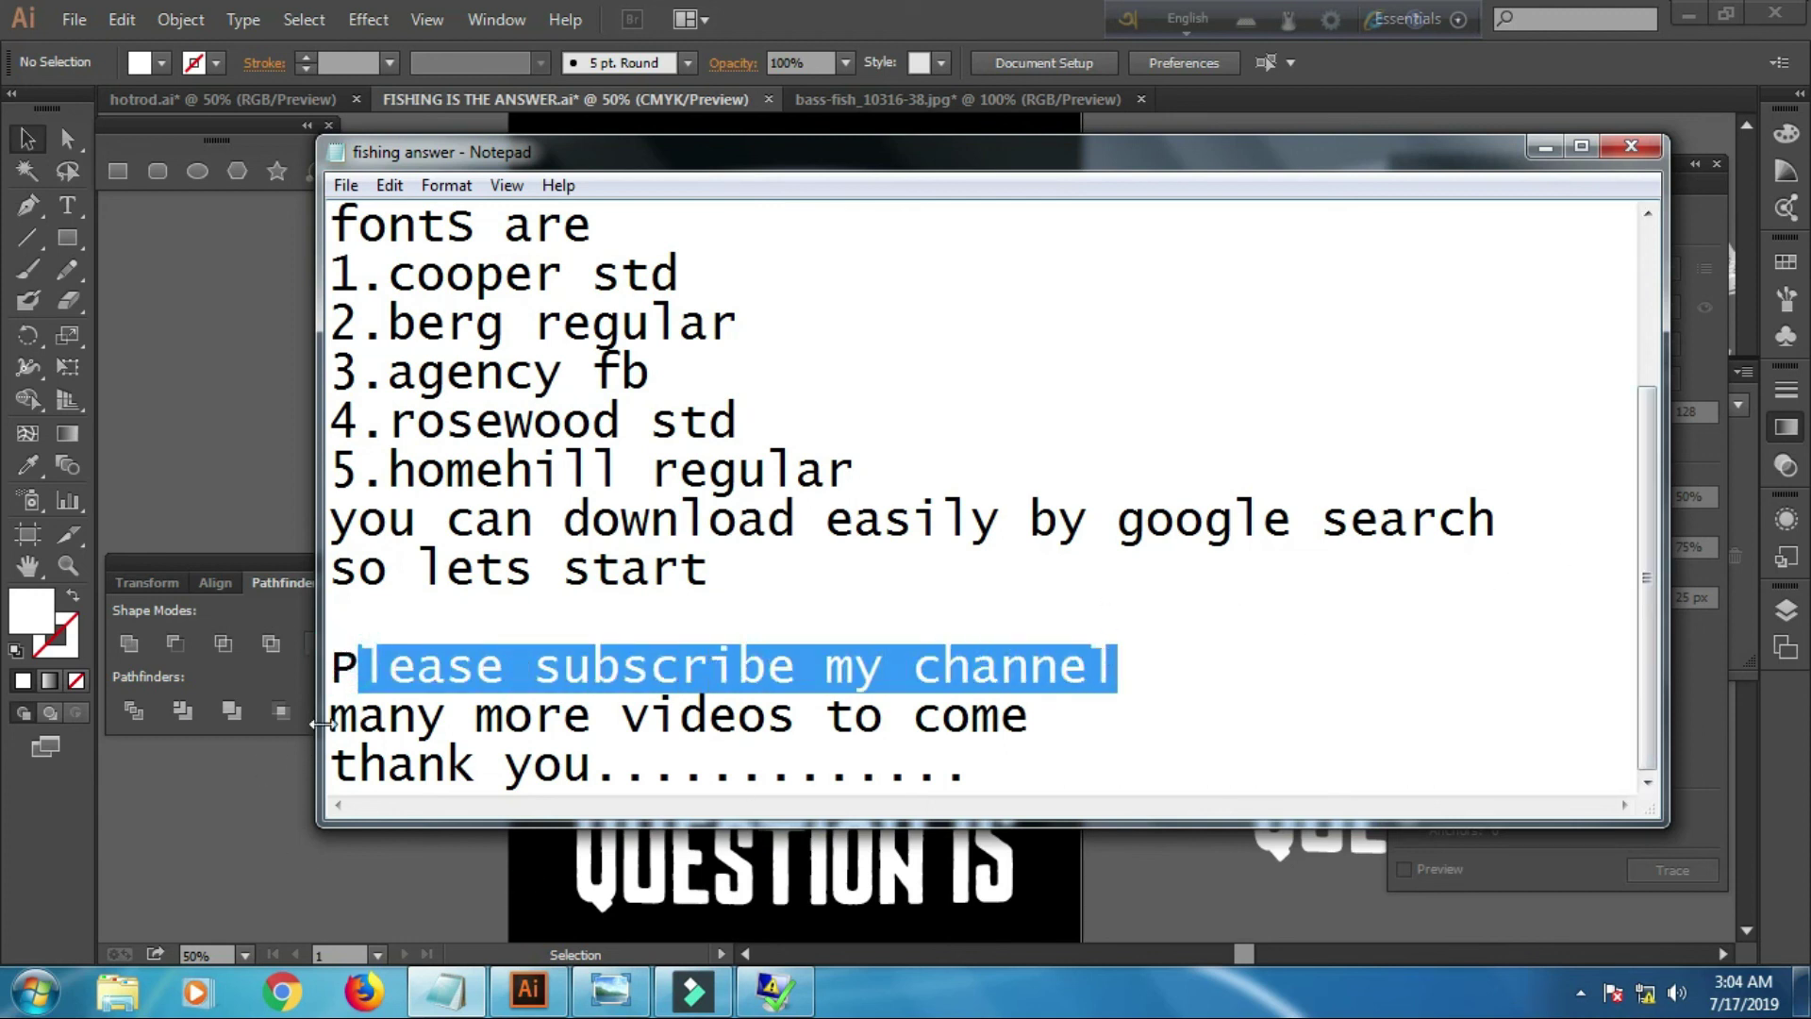
{"action": "left_click_drag", "start_coordinate": [332, 716], "coordinate": [1070, 707]}
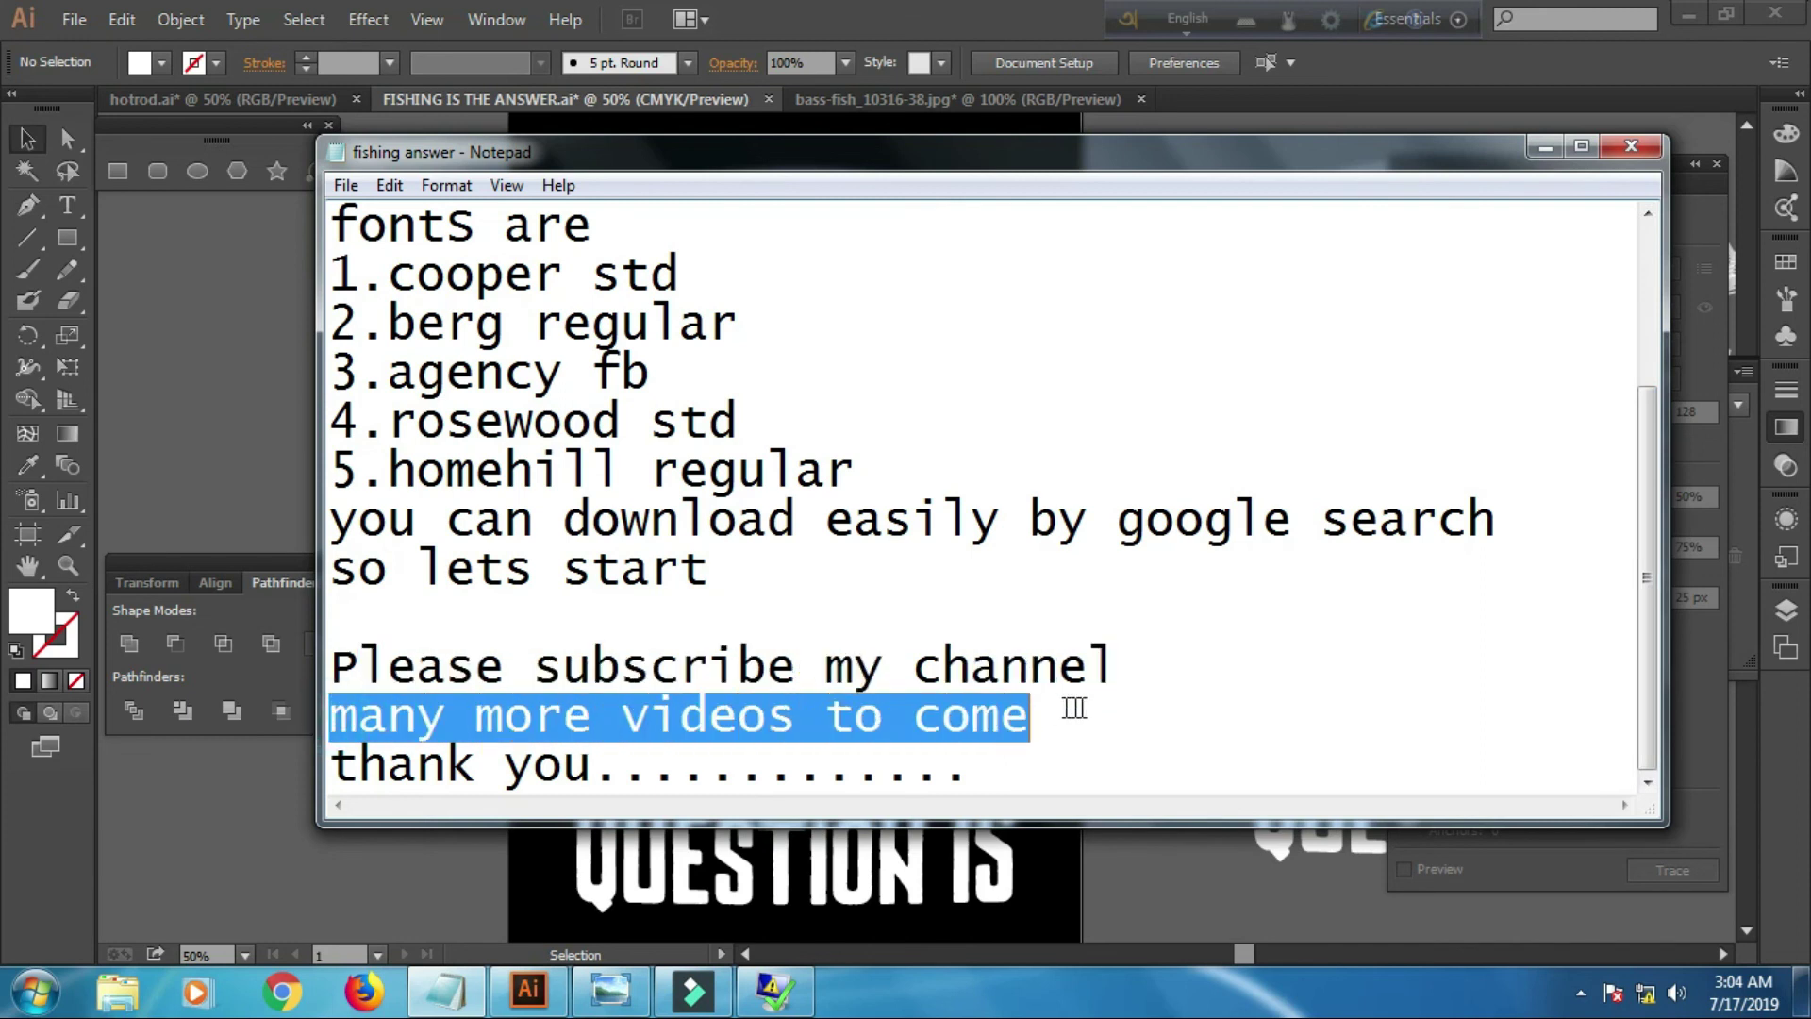
{"action": "left_click_drag", "start_coordinate": [337, 766], "coordinate": [1030, 775]}
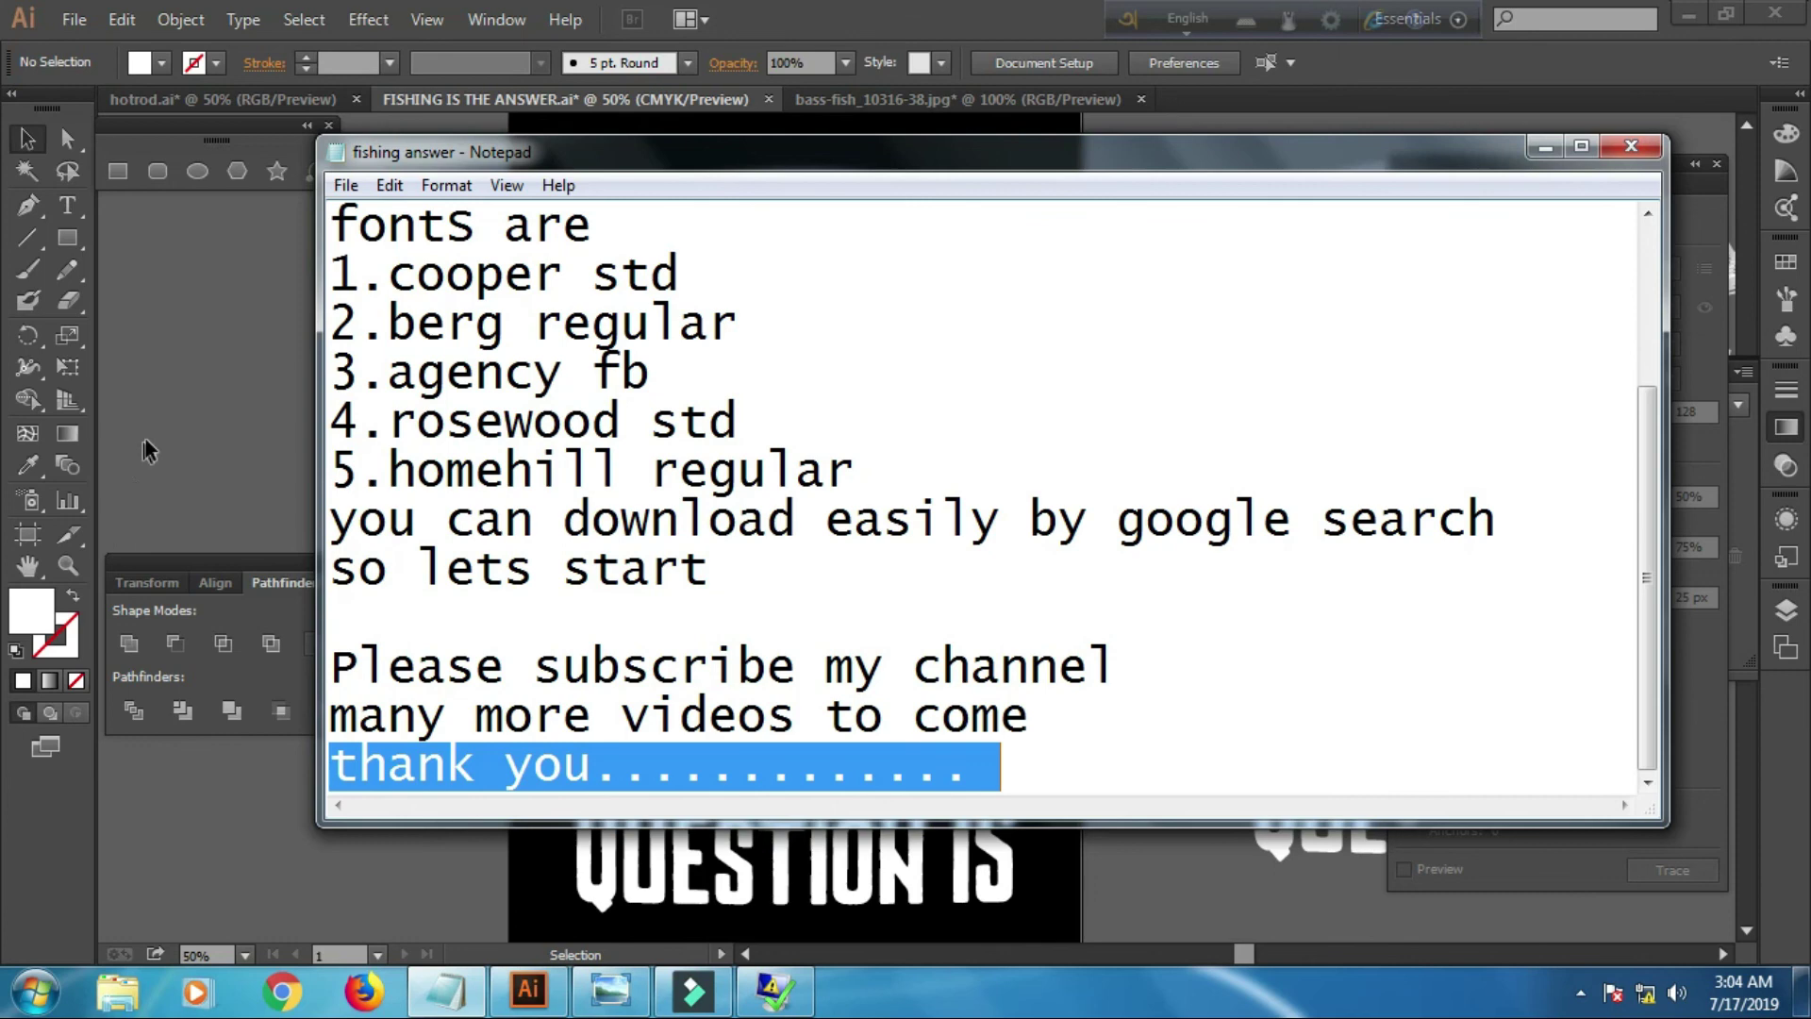